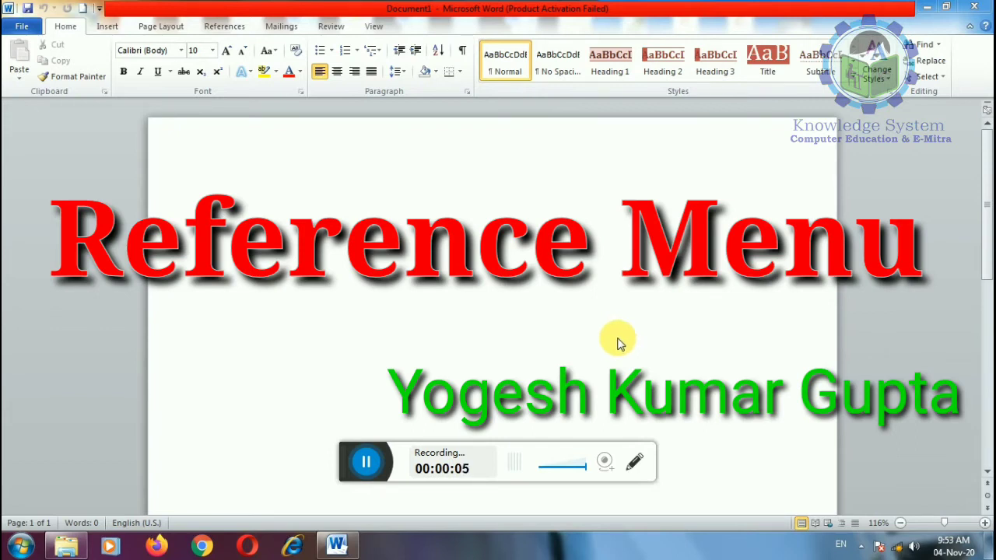
pyautogui.moveTo(347, 465); pyautogui.dragTo(408, 552)
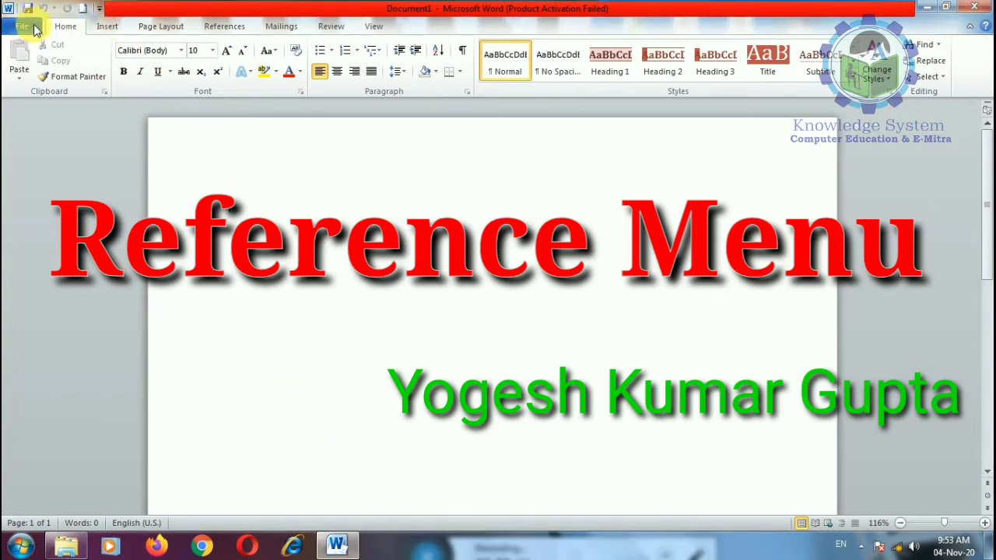
pyautogui.click(110, 28)
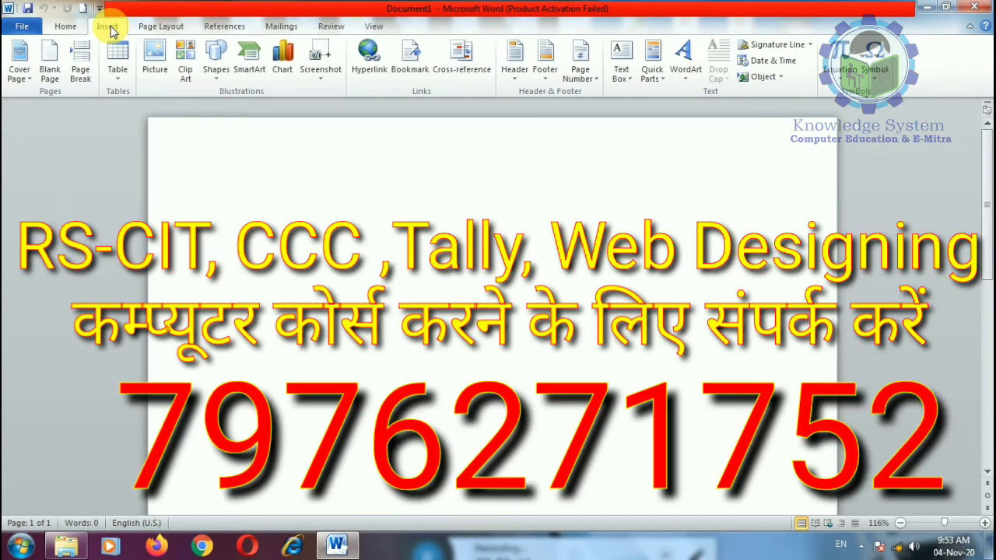
pyautogui.click(172, 29)
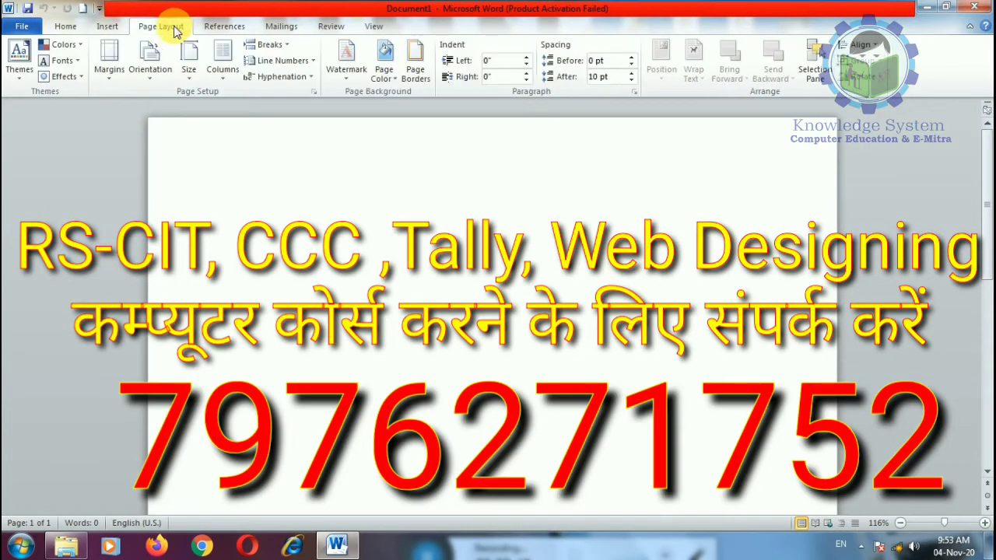
pyautogui.click(223, 28)
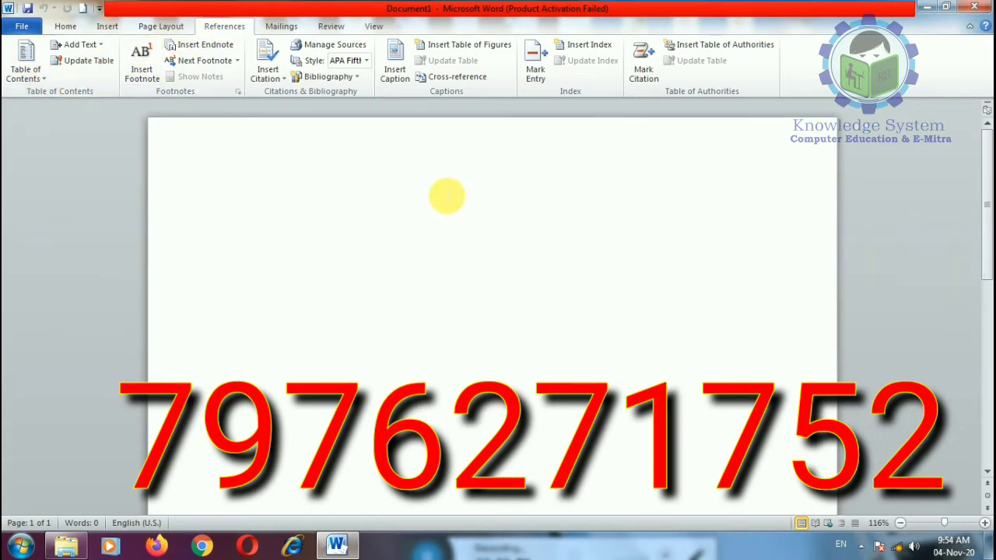
# Open the Activating Word article in Word Help and copy its entire text
pyautogui.press('F1')
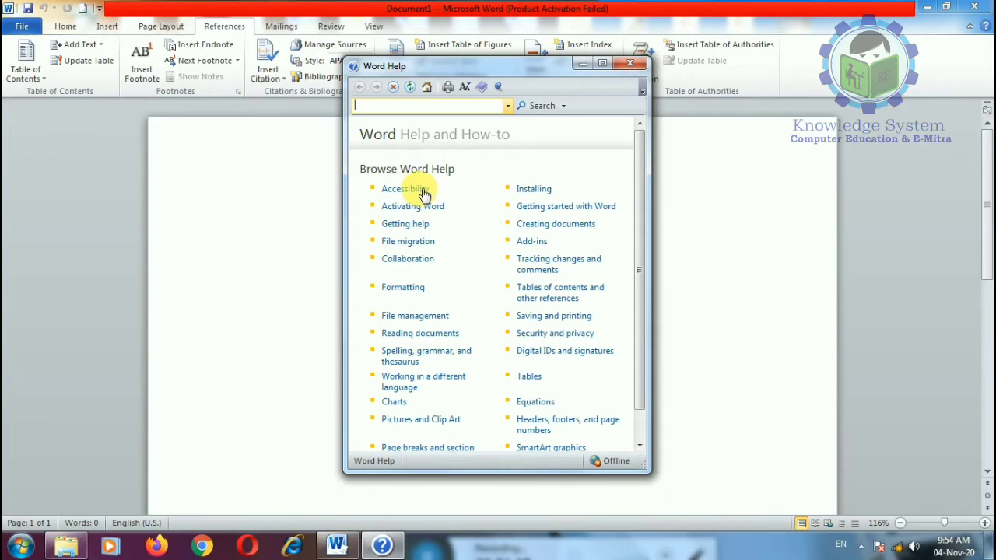
pyautogui.click(424, 205)
pyautogui.click(427, 204)
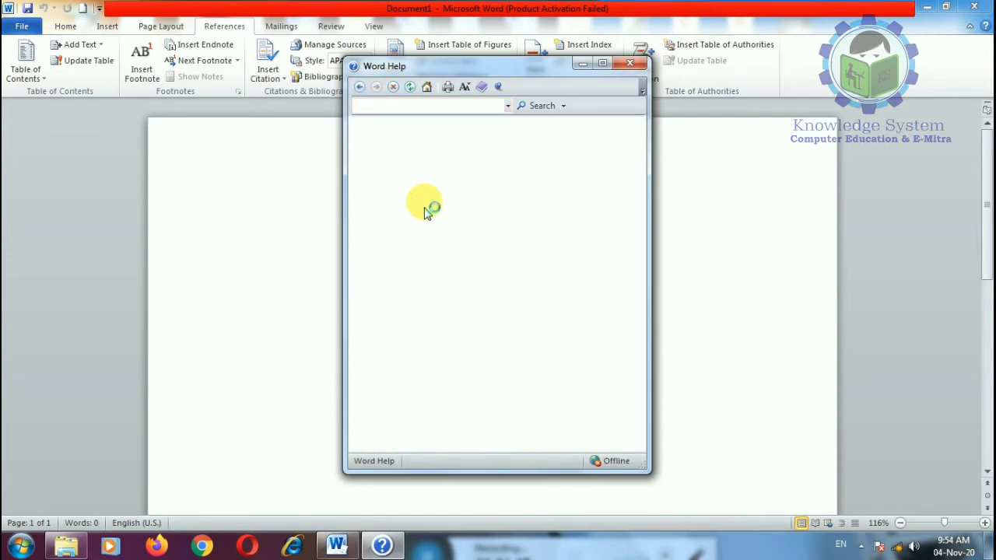
pyautogui.hotkey('ctrl', 'a')
pyautogui.hotkey('ctrl', 'c')
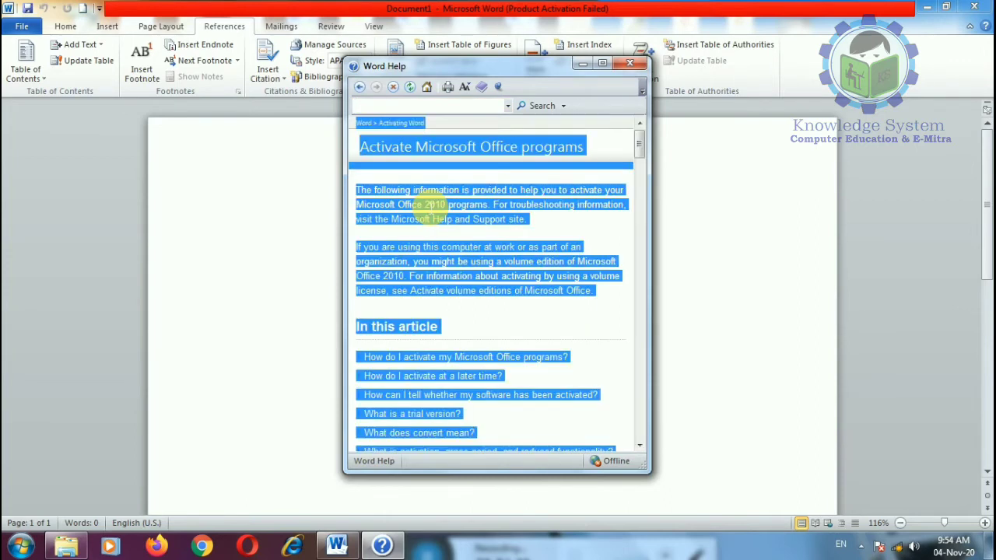
# Paste the copied help article into the blank document and close the help window
pyautogui.click(267, 217)
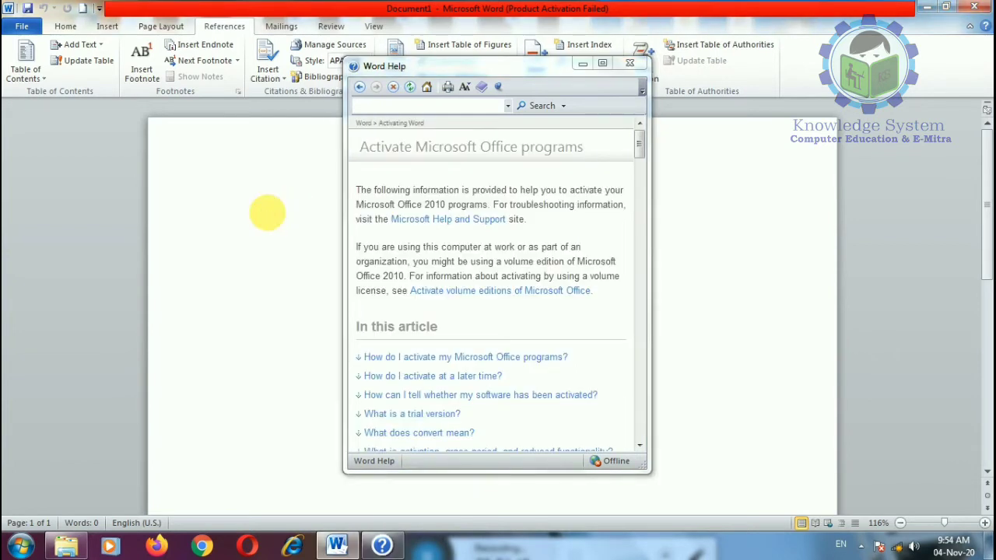
pyautogui.hotkey('ctrl', 'v')
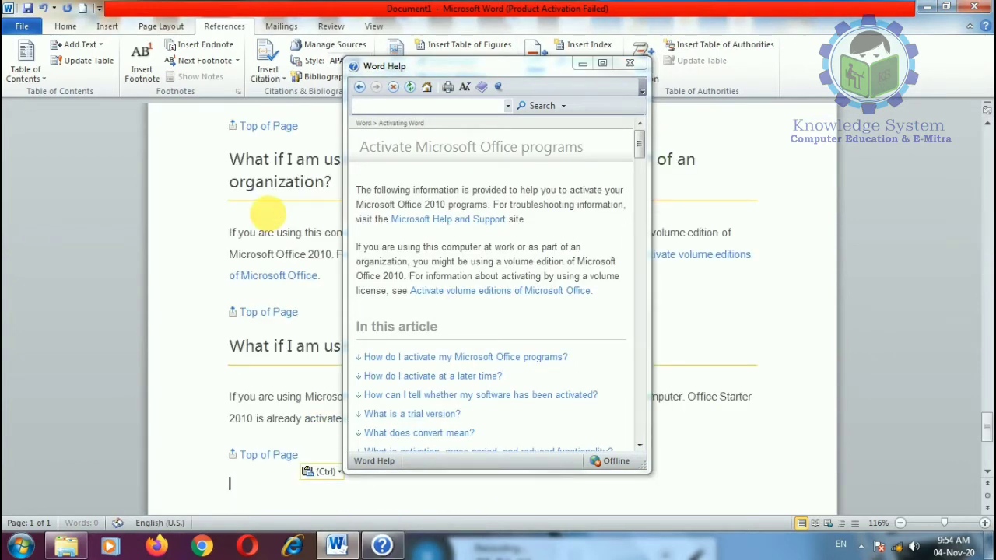
pyautogui.click(634, 68)
# Delete the "Word > Activating Word" breadcrumb line above the article title at the start of the document
pyautogui.scroll(6, 343, 385)
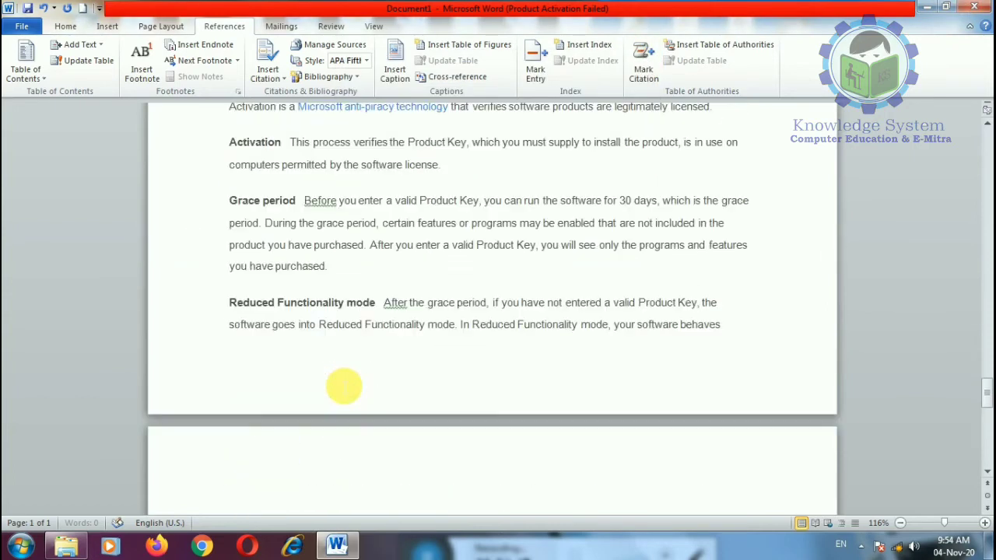
pyautogui.scroll(10, 344, 386)
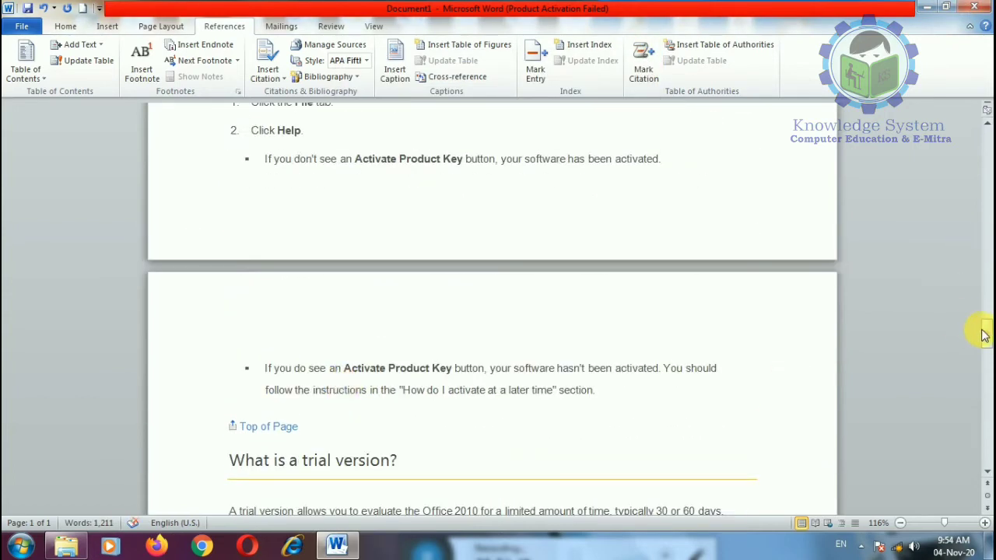
pyautogui.moveTo(984, 335); pyautogui.dragTo(984, 130)
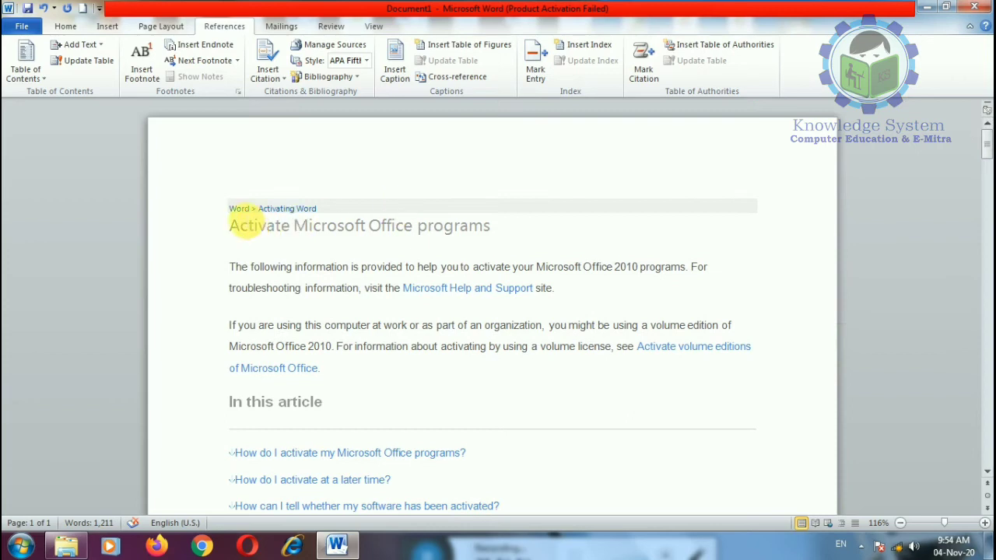
pyautogui.moveTo(233, 206); pyautogui.dragTo(693, 215)
pyautogui.press('Delete')
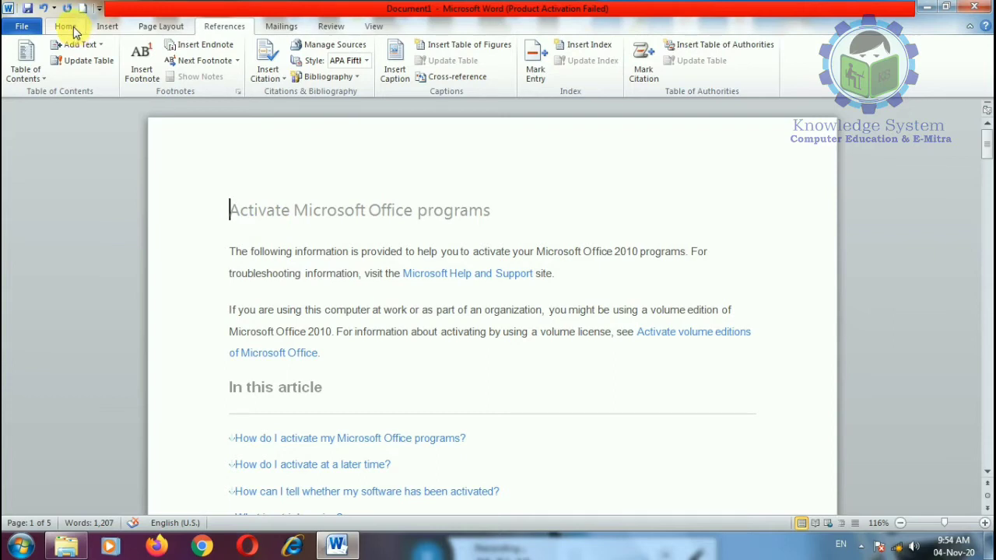
# Insert a blank page before the "Activate Microsoft Office programs" title and place the cursor on it
pyautogui.click(108, 27)
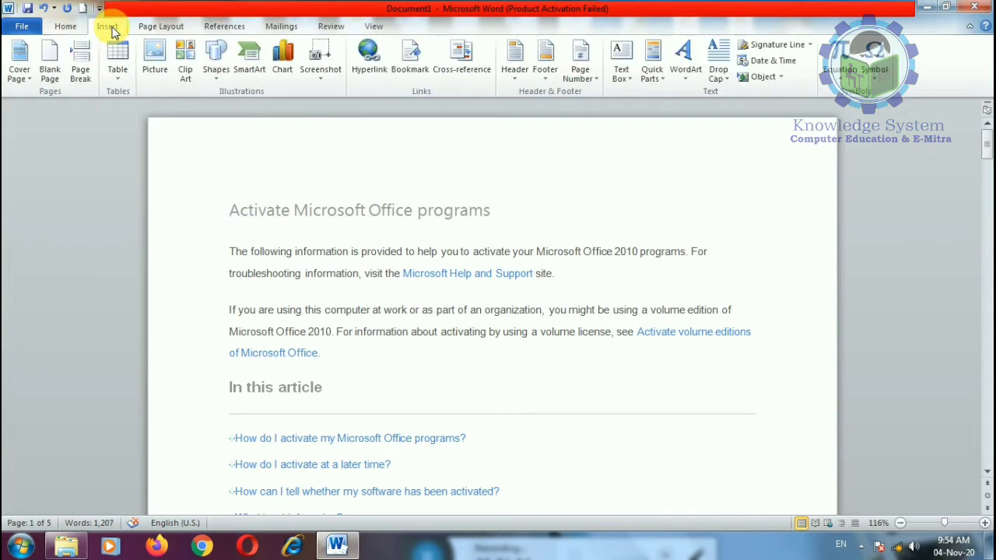
pyautogui.click(49, 78)
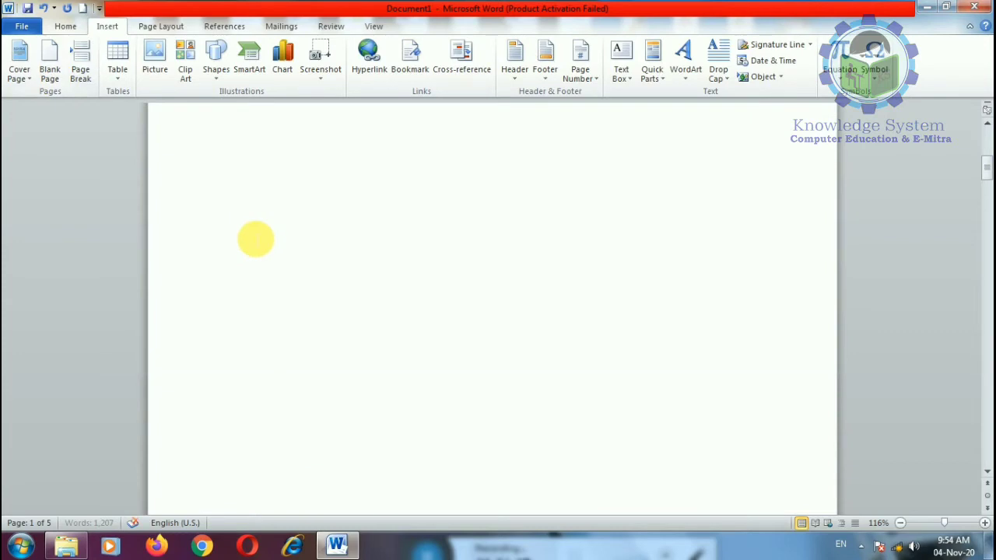
pyautogui.click(263, 209)
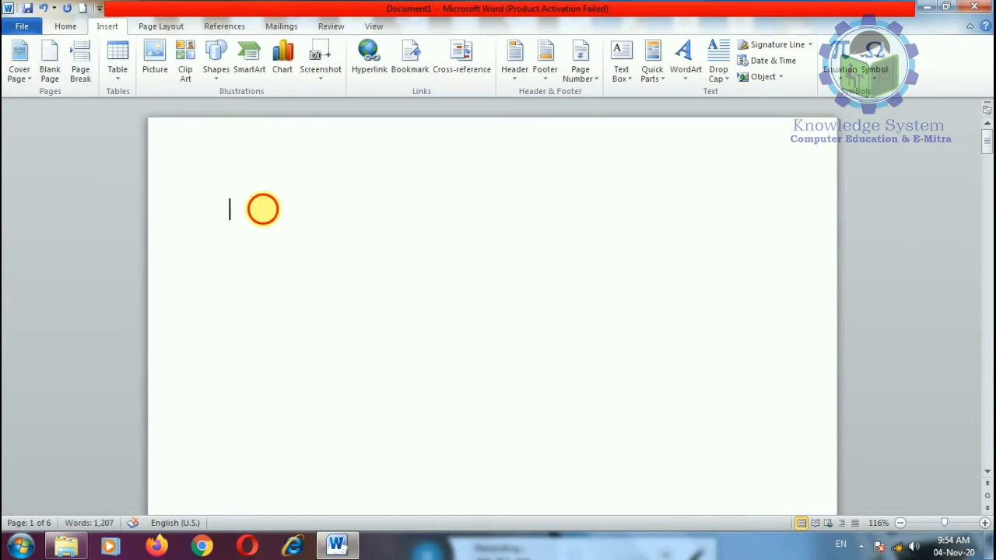
# Insert an Automatic Table 1 table of contents on the blank first page
pyautogui.click(223, 26)
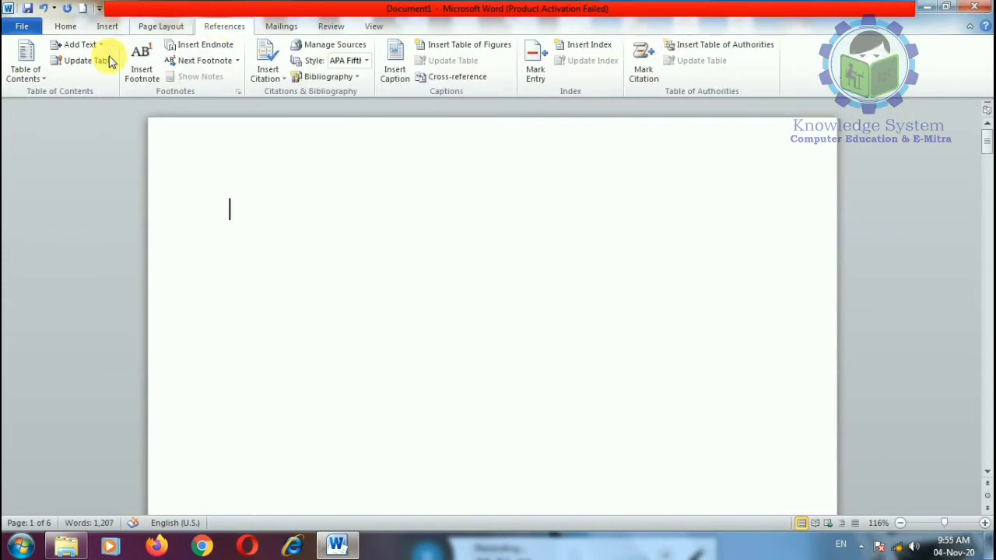
pyautogui.click(42, 86)
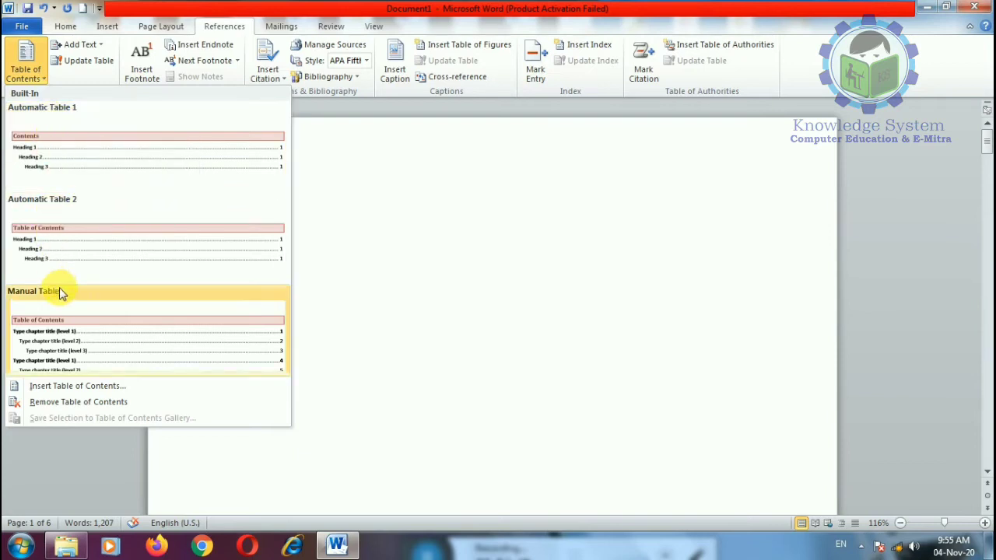
pyautogui.click(95, 178)
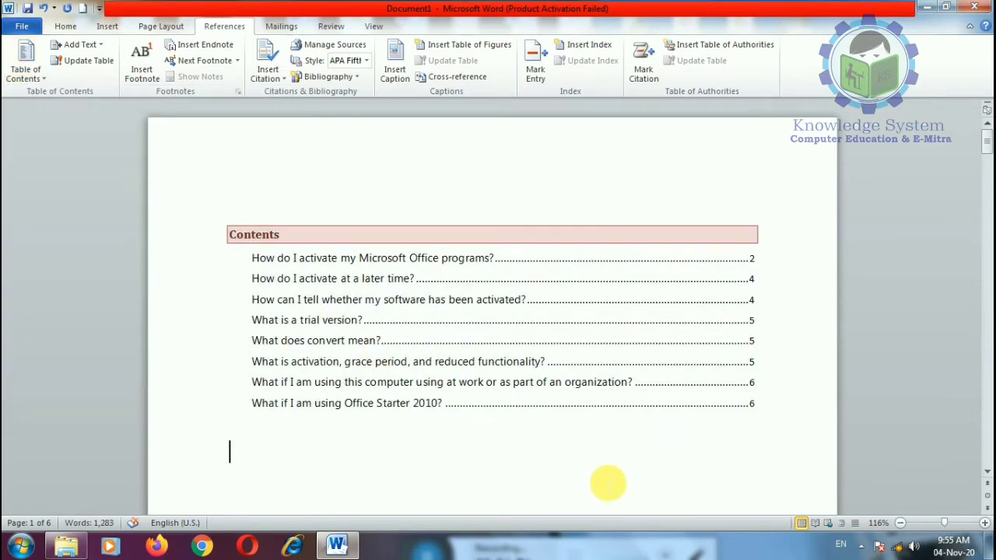
# Follow the contents entries "How can I tell whether my software has been activated?" and "What is a trial version?" to examine their sections
pyautogui.scroll(-1, 356, 454)
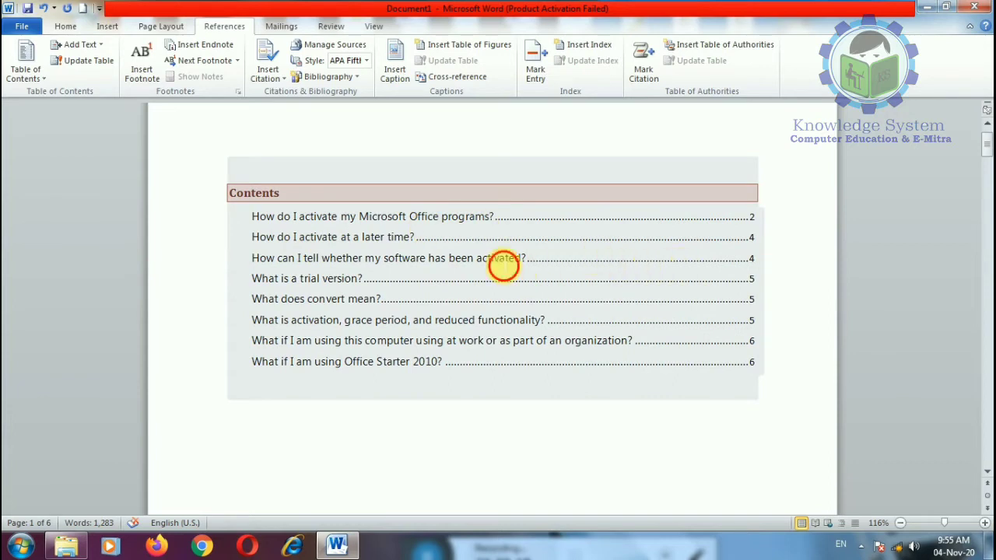
pyautogui.click(678, 356)
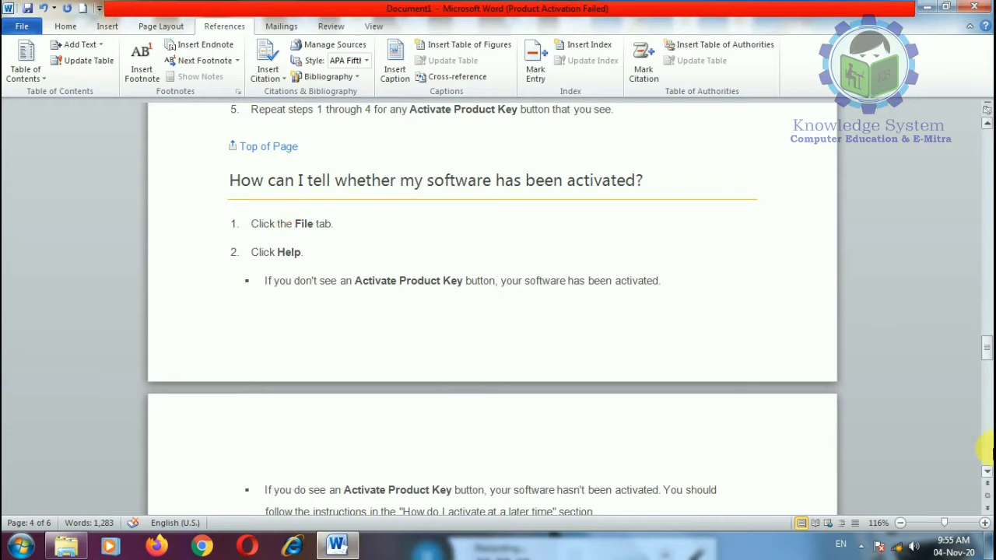
pyautogui.moveTo(986, 343); pyautogui.dragTo(986, 134)
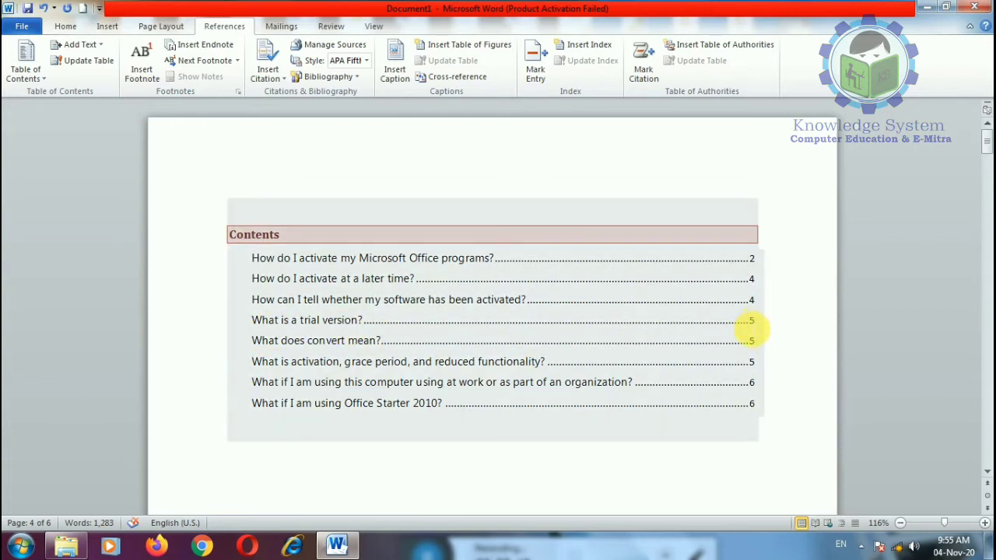
pyautogui.keyDown('ctrl'); pyautogui.click(330, 320); pyautogui.keyUp('ctrl')
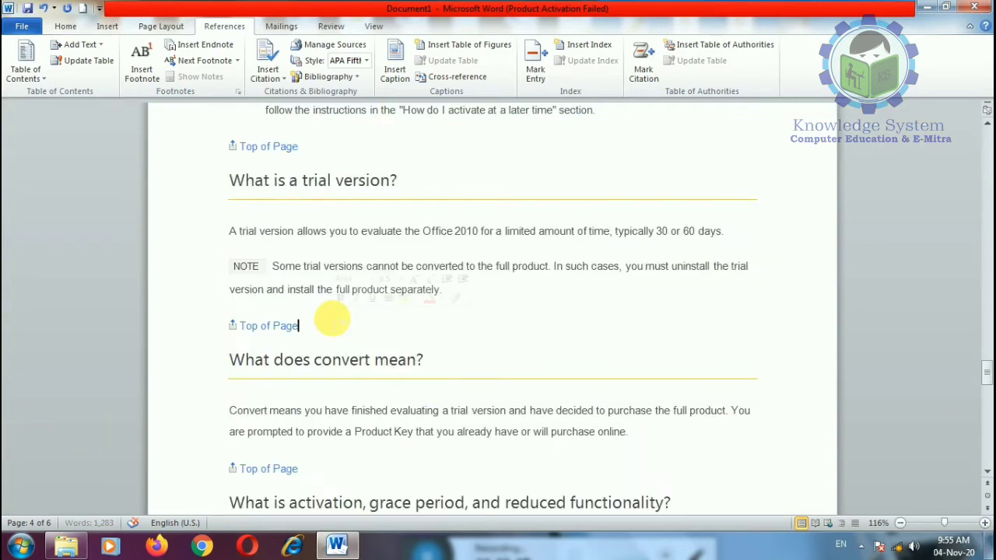
pyautogui.moveTo(232, 185); pyautogui.dragTo(404, 187)
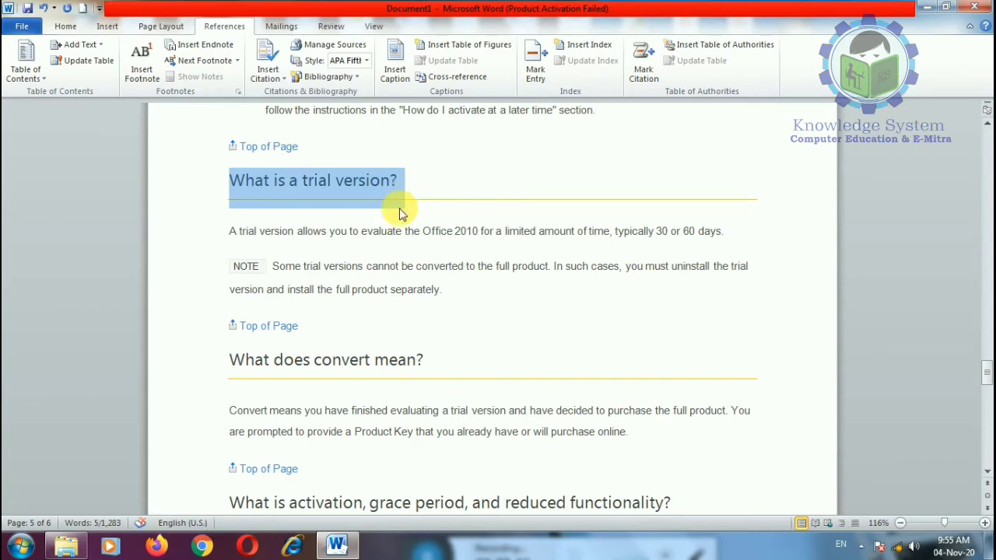
pyautogui.click(659, 347)
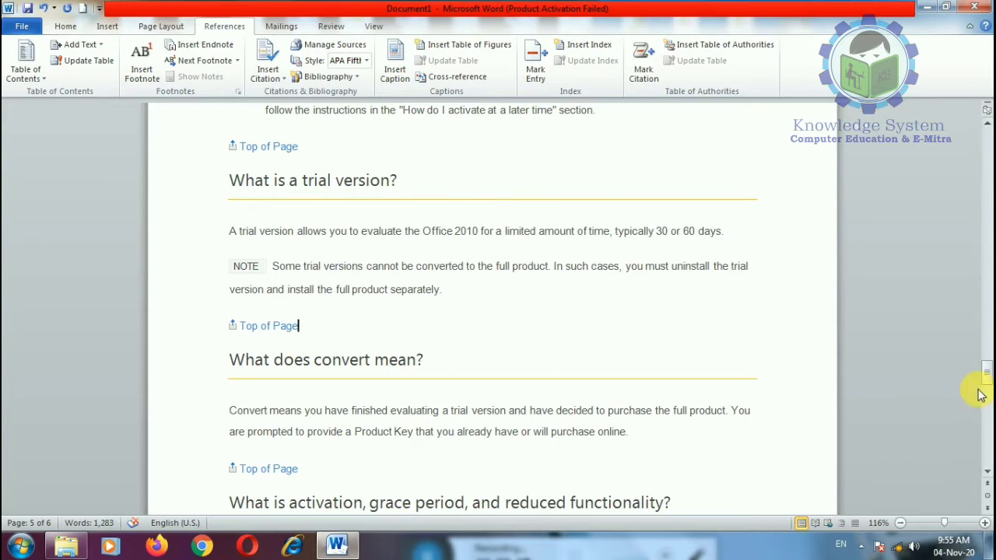
# Split "When you activate through the" into its own paragraph under "Activate by using the Internet" on page 3
pyautogui.moveTo(988, 372); pyautogui.dragTo(986, 175)
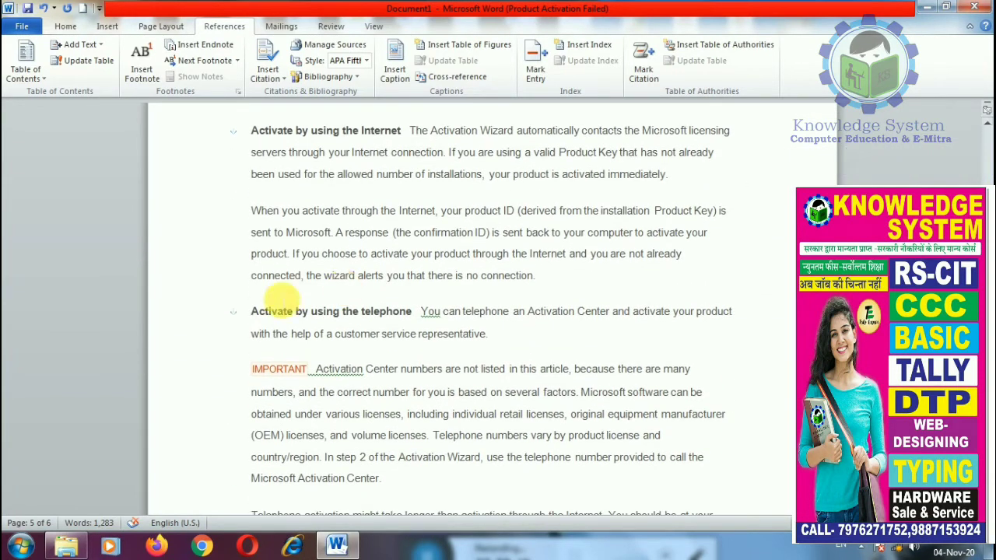
pyautogui.click(397, 210)
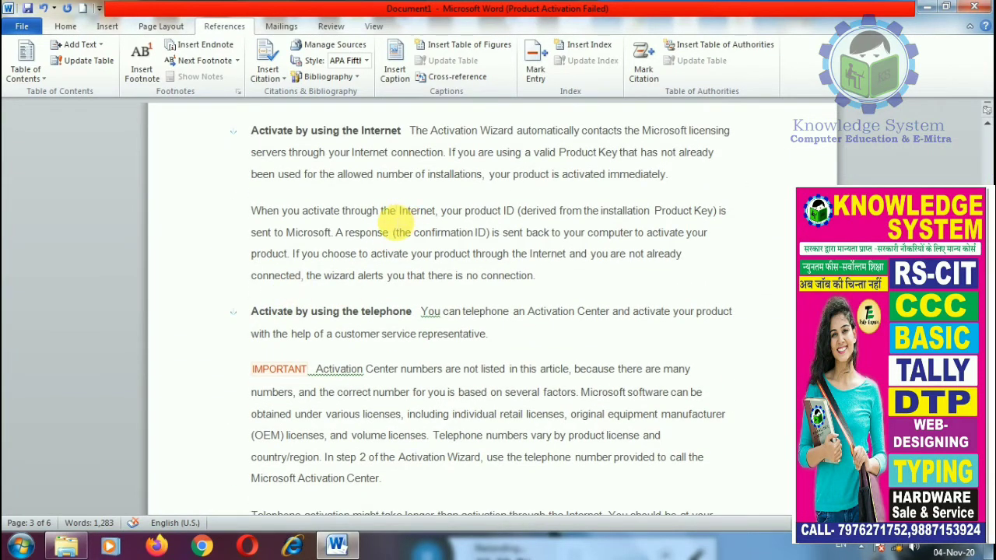
pyautogui.press('Return')
# Apply the Heading 1 style to the separate line "When you activate through the"
pyautogui.moveTo(400, 214); pyautogui.dragTo(256, 222)
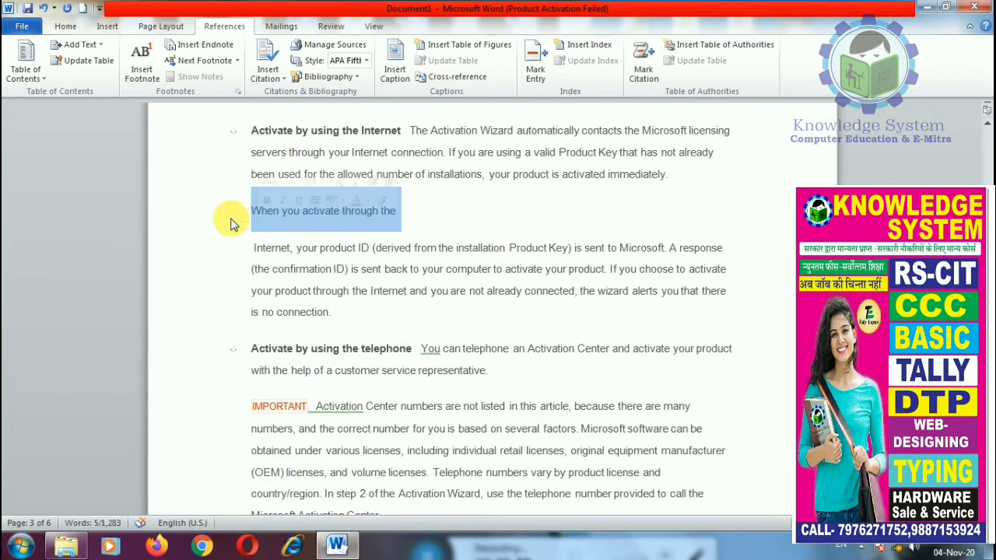
pyautogui.click(420, 215)
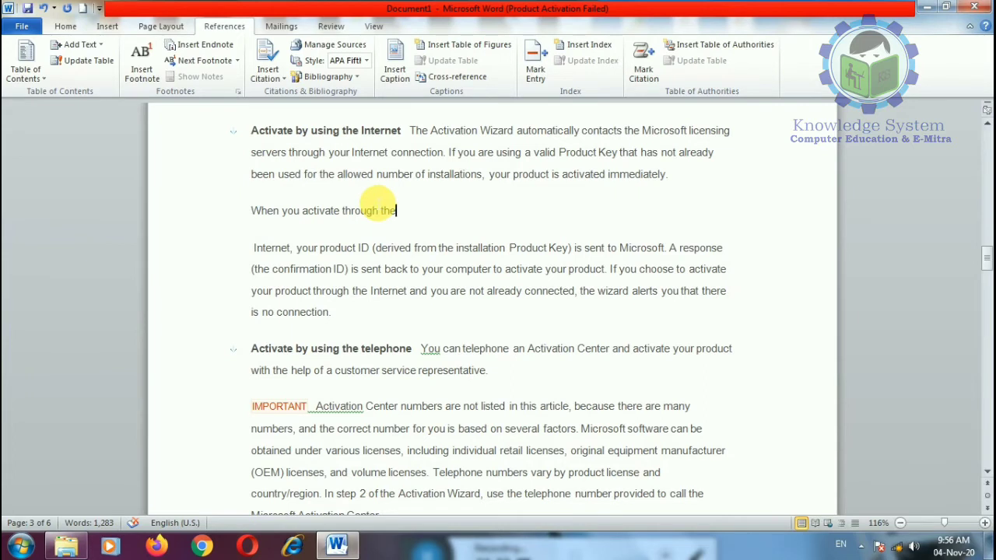
pyautogui.moveTo(397, 211); pyautogui.dragTo(252, 214)
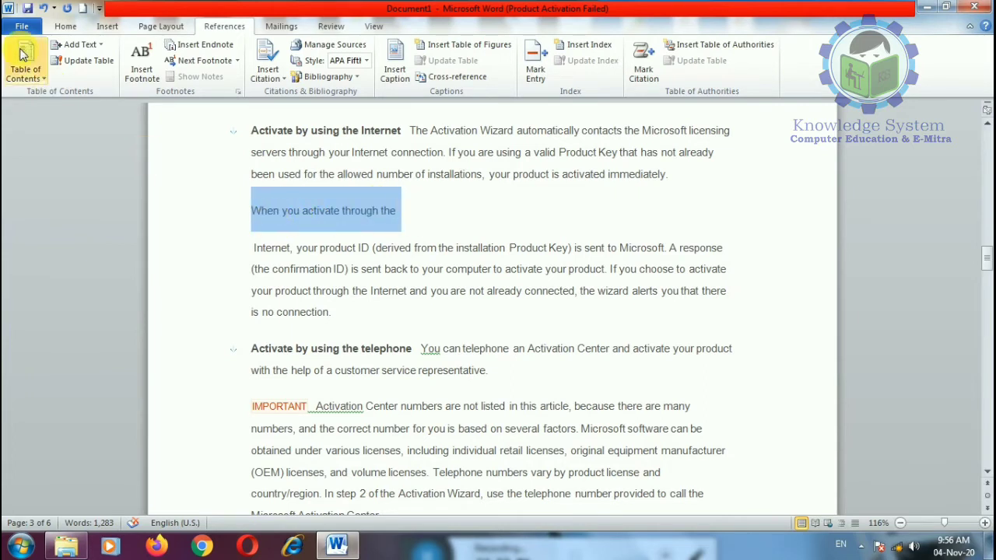
pyautogui.click(65, 26)
pyautogui.click(613, 62)
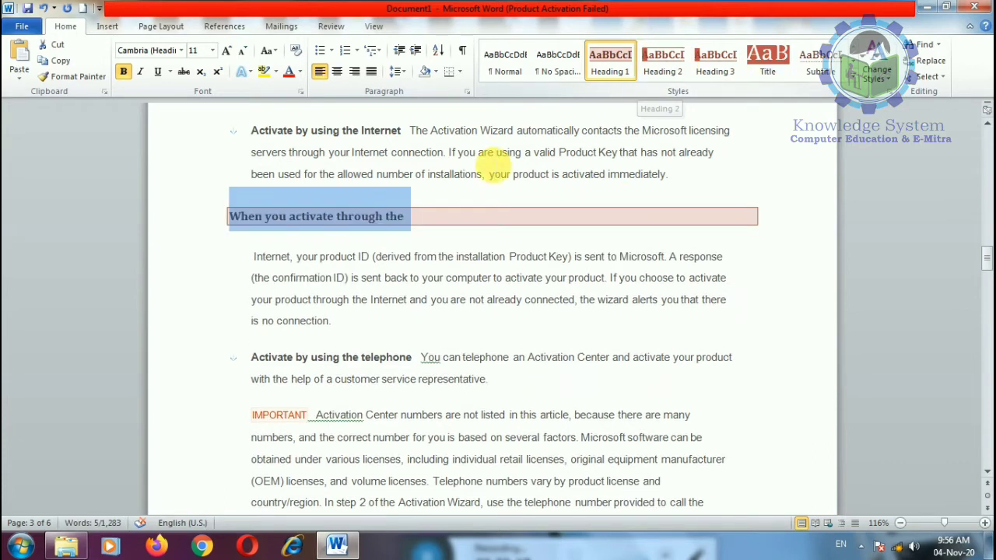
pyautogui.click(373, 256)
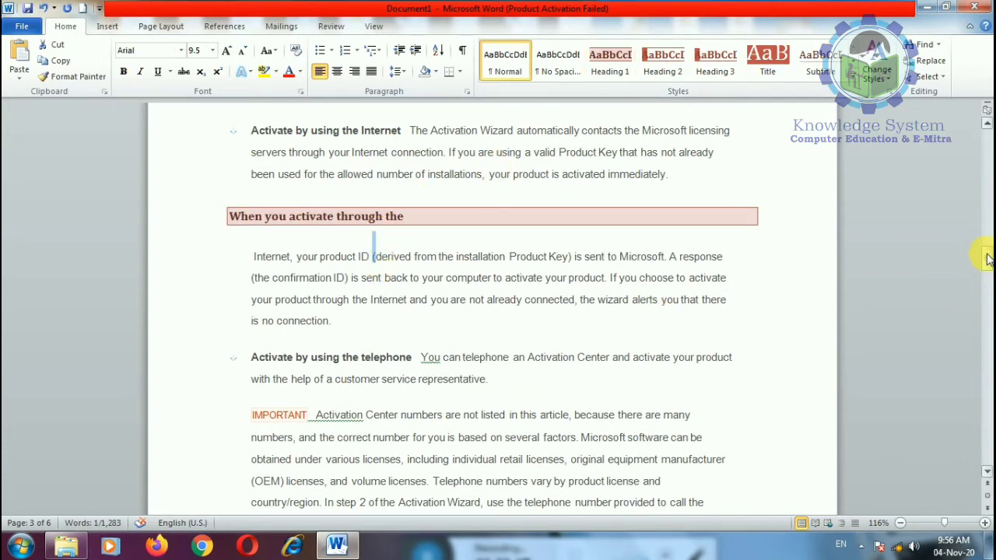
# Update the entire table of contents on the first page, and follow its "When you activate through the" entry
pyautogui.moveTo(988, 259); pyautogui.dragTo(986, 144)
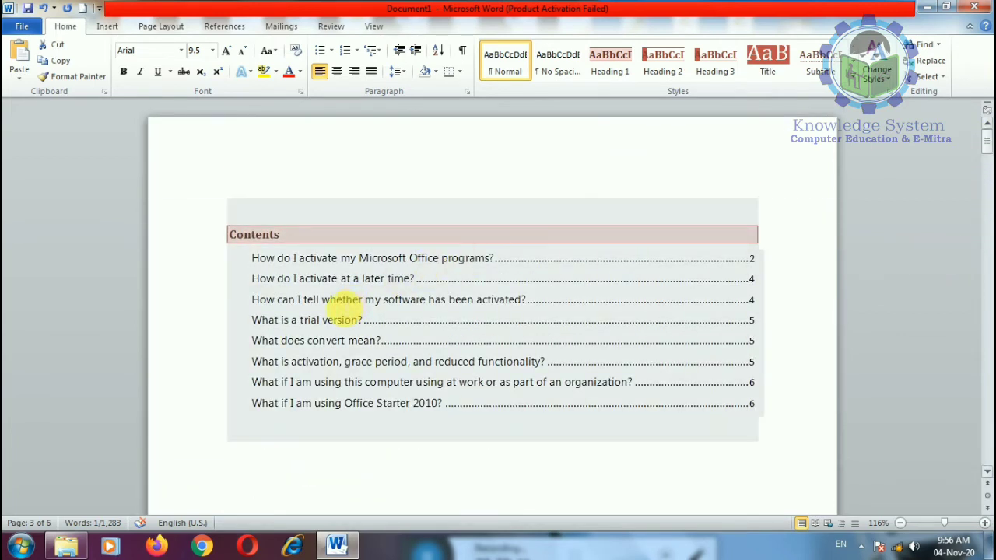
pyautogui.click(335, 296)
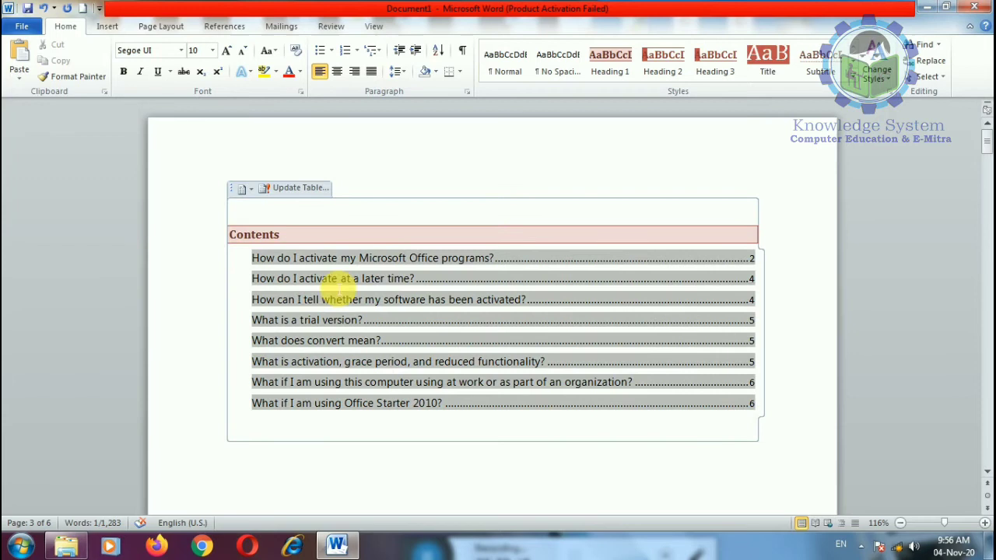
pyautogui.click(300, 187)
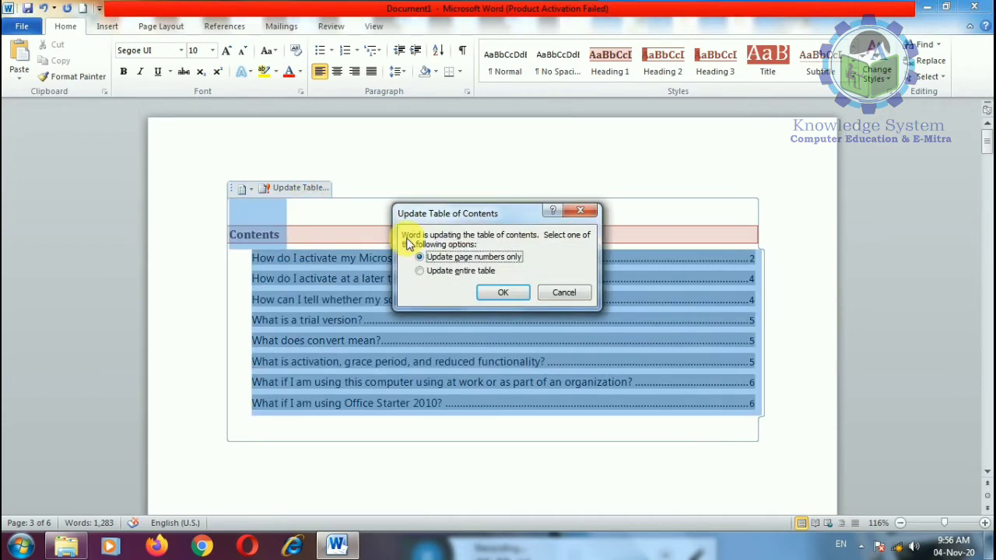
pyautogui.click(498, 293)
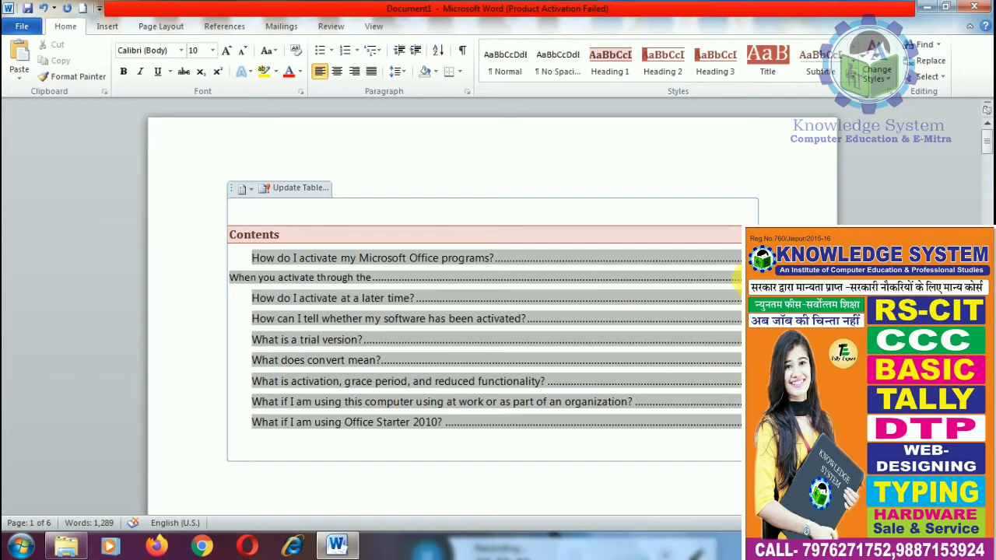
pyautogui.keyDown('ctrl'); pyautogui.click(735, 277); pyautogui.keyUp('ctrl')
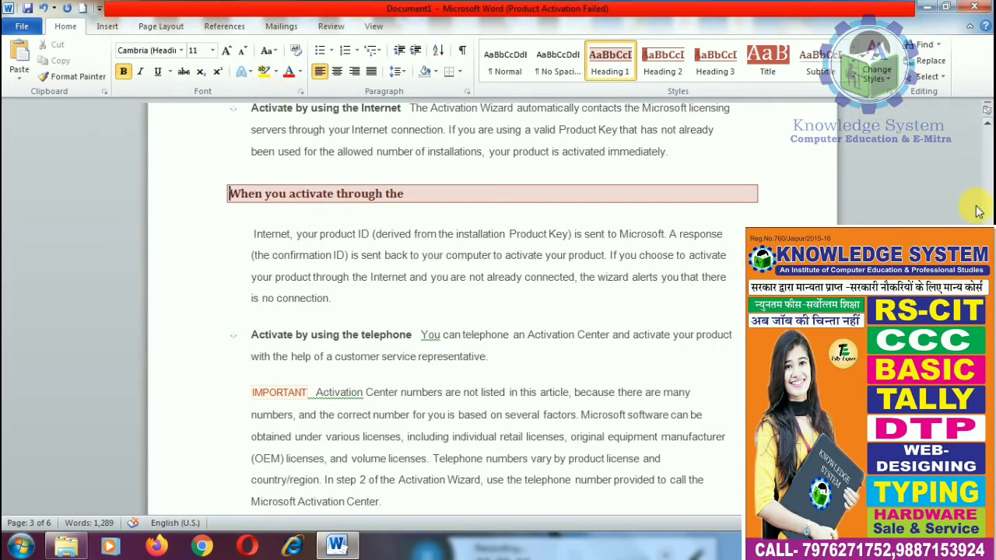
pyautogui.scroll(10, 443, 311)
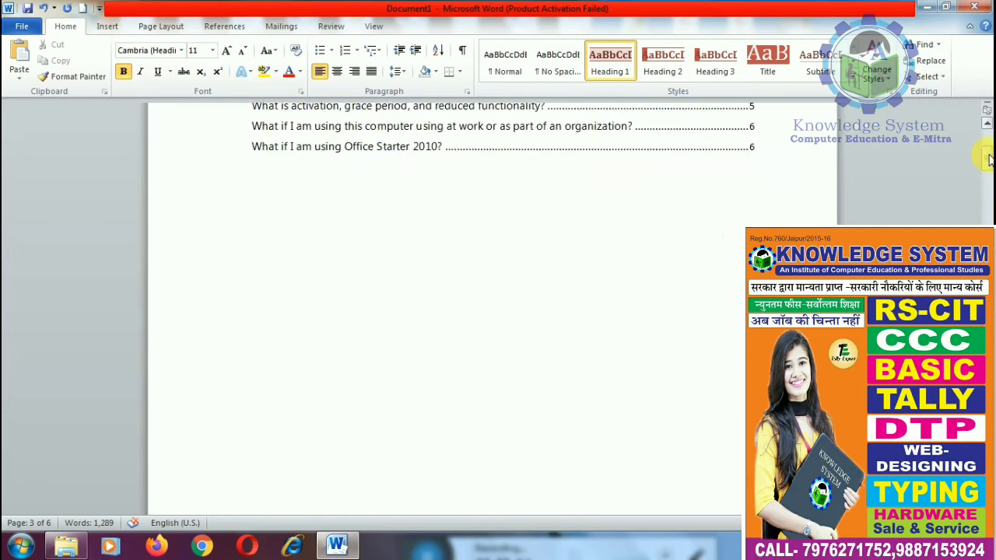
# Split "The wizard provides one" into its own paragraph below the country/region step on page 3
pyautogui.click(224, 26)
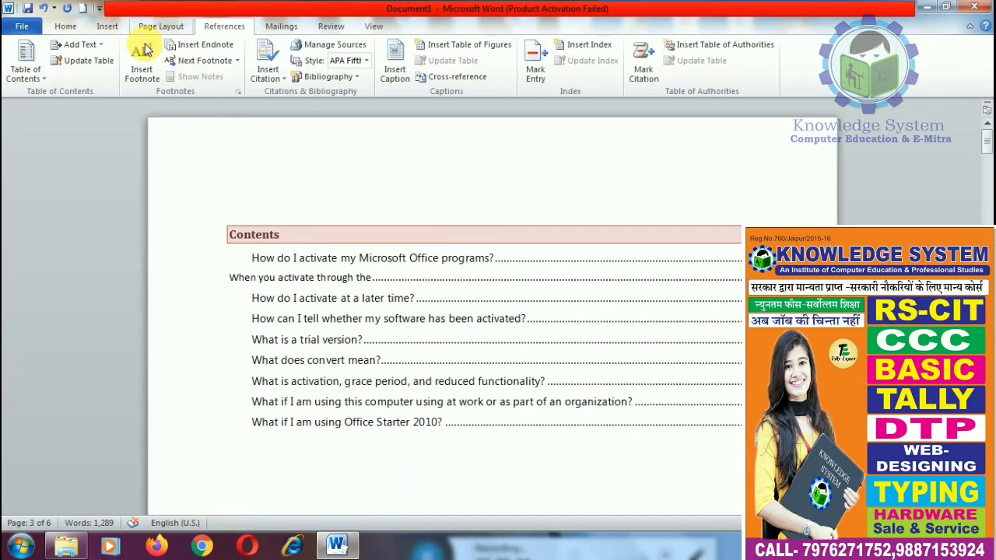
pyautogui.click(100, 47)
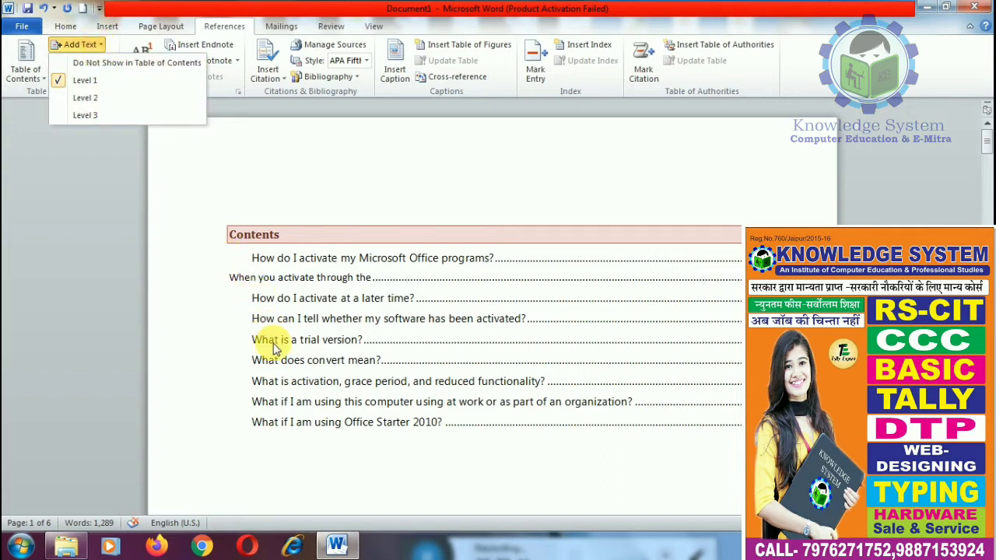
pyautogui.click(489, 444)
pyautogui.scroll(-5, 522, 442)
pyautogui.scroll(-3, 522, 443)
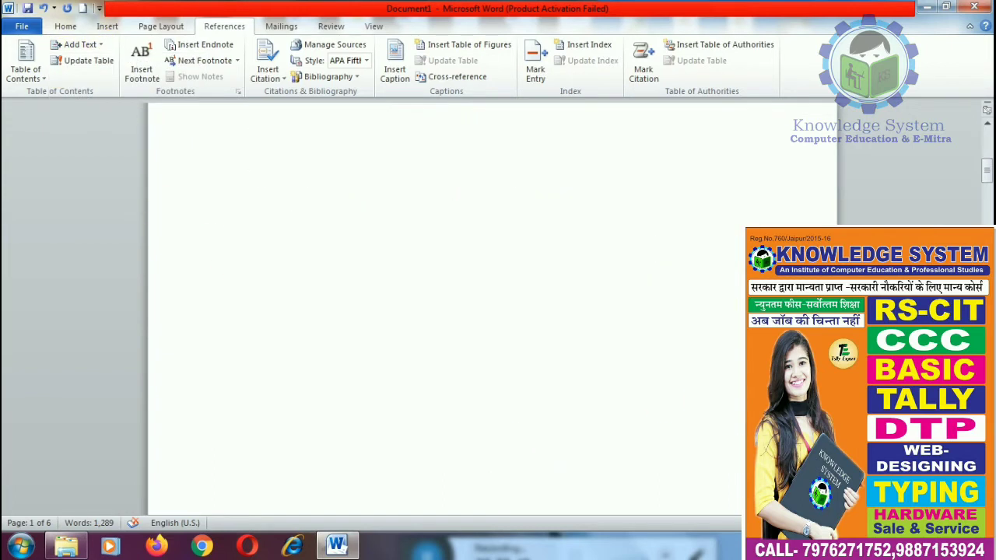
pyautogui.moveTo(985, 169); pyautogui.dragTo(985, 187)
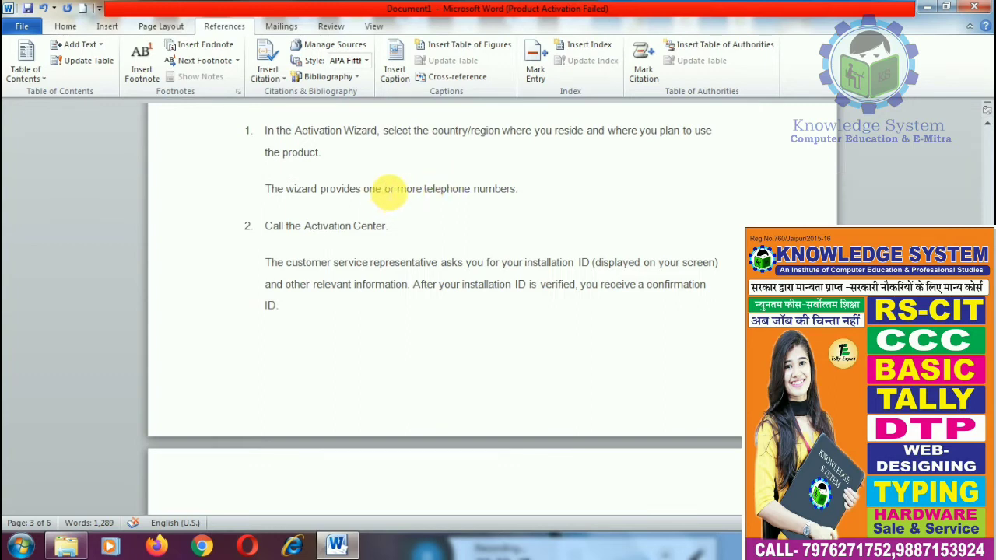
pyautogui.click(389, 189)
pyautogui.press('Return')
# Mark the line "The wizard provides one" as a Level 2 entry for the table of contents
pyautogui.moveTo(389, 189); pyautogui.dragTo(265, 189)
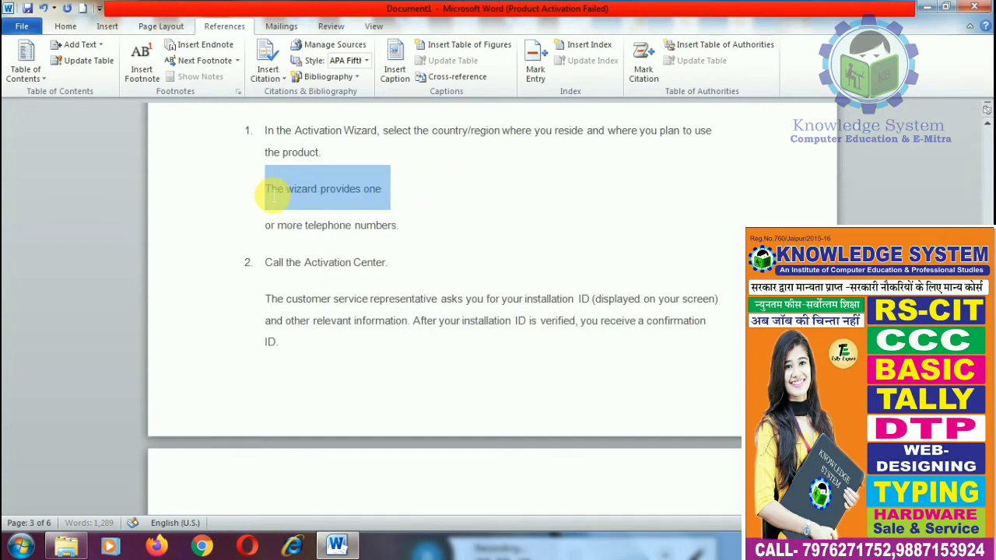
pyautogui.click(94, 44)
pyautogui.click(94, 94)
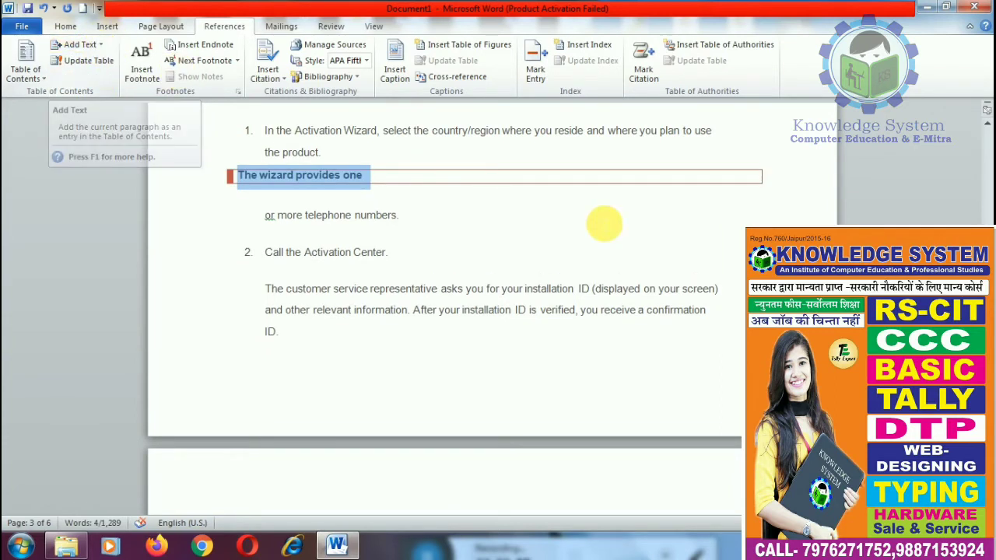
# Update the entire table of contents again, and follow its "The wizard provides one" entry
pyautogui.scroll(5, 604, 223)
pyautogui.scroll(15, 263, 259)
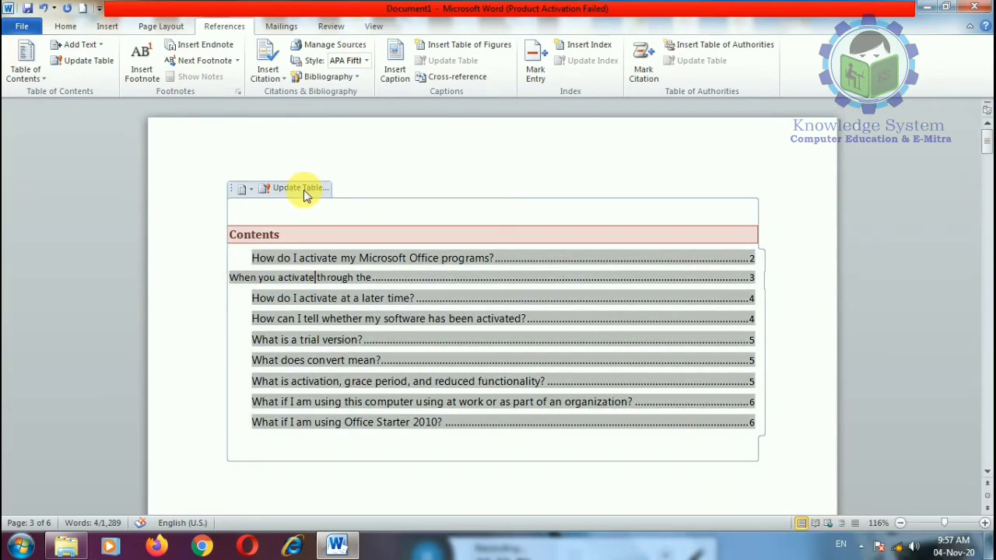
pyautogui.click(302, 190)
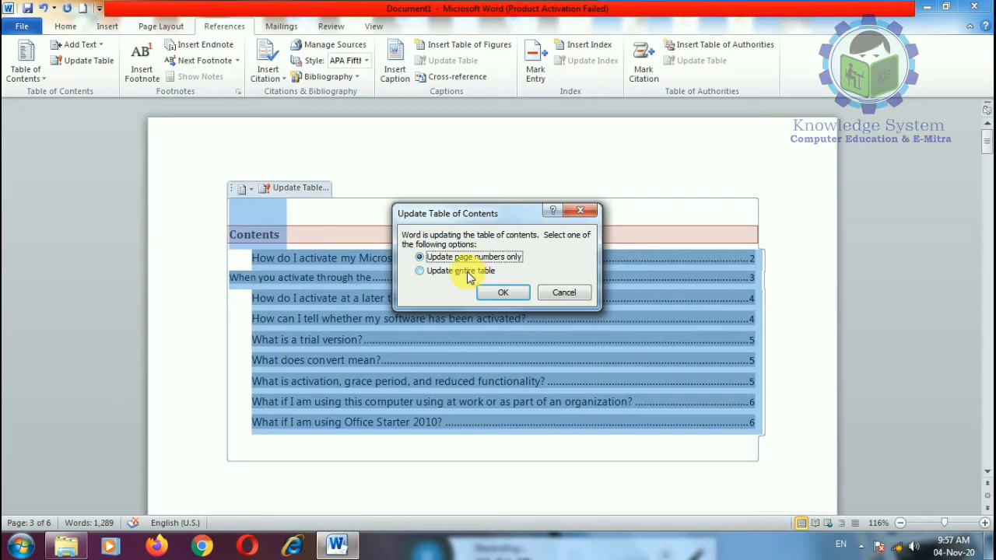
pyautogui.click(467, 273)
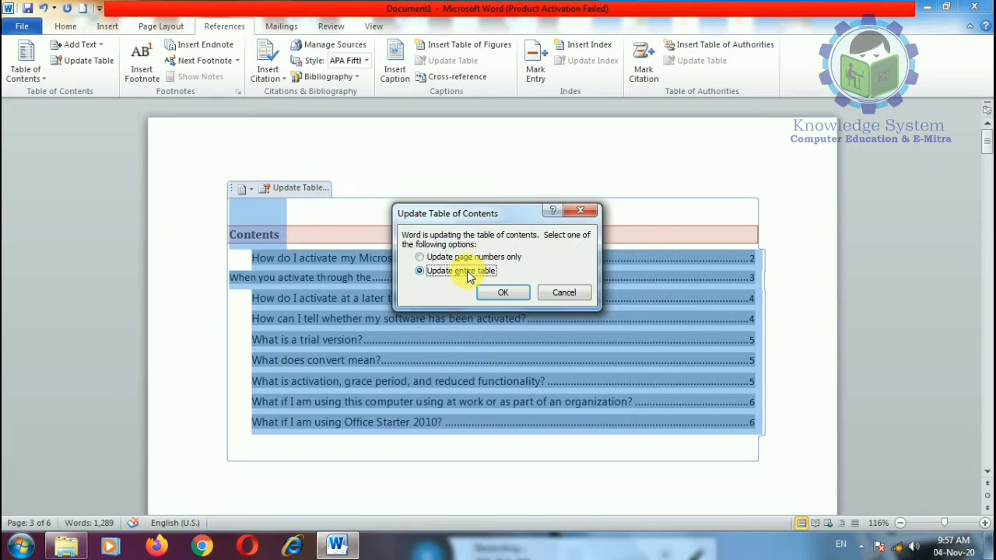
pyautogui.click(502, 292)
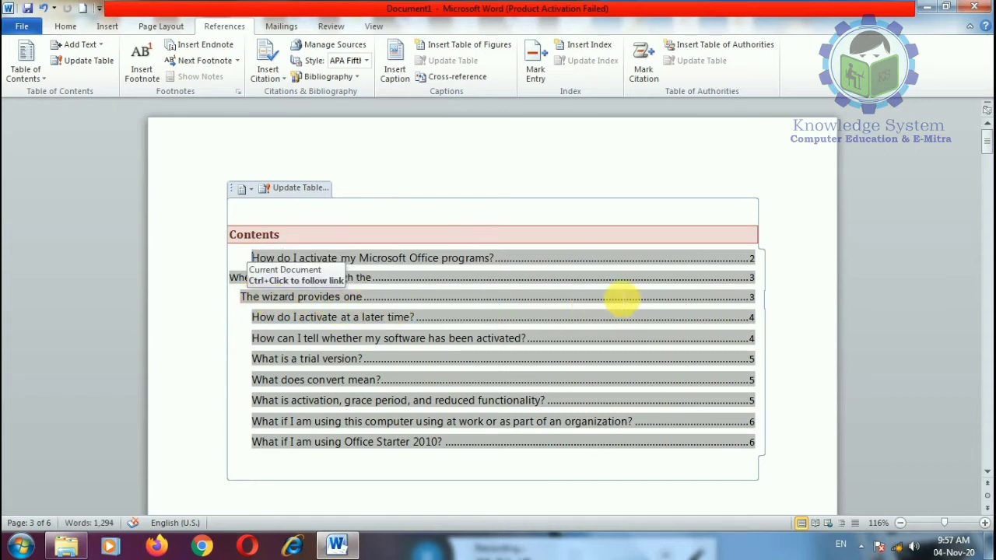
pyautogui.click(712, 300)
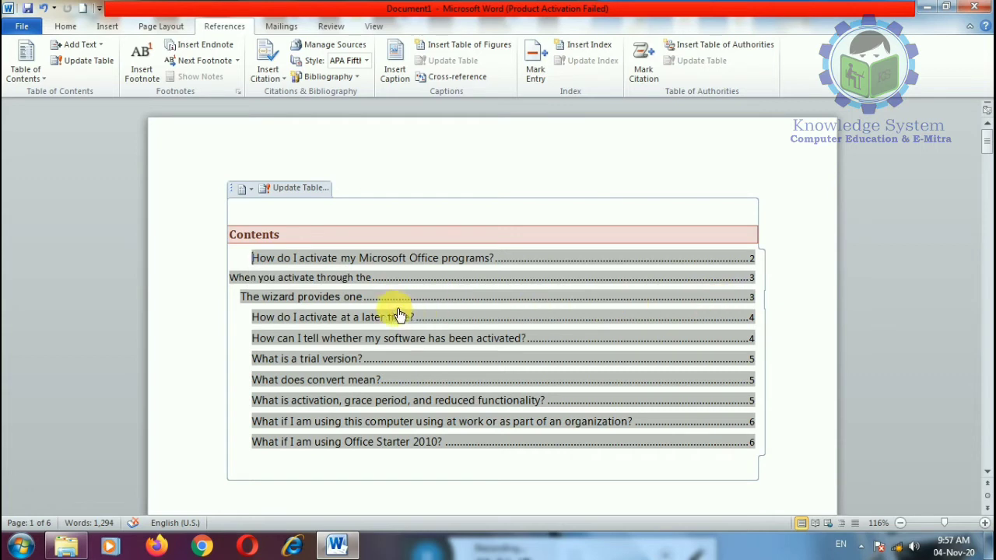
pyautogui.keyDown('ctrl'); pyautogui.click(358, 306); pyautogui.keyUp('ctrl')
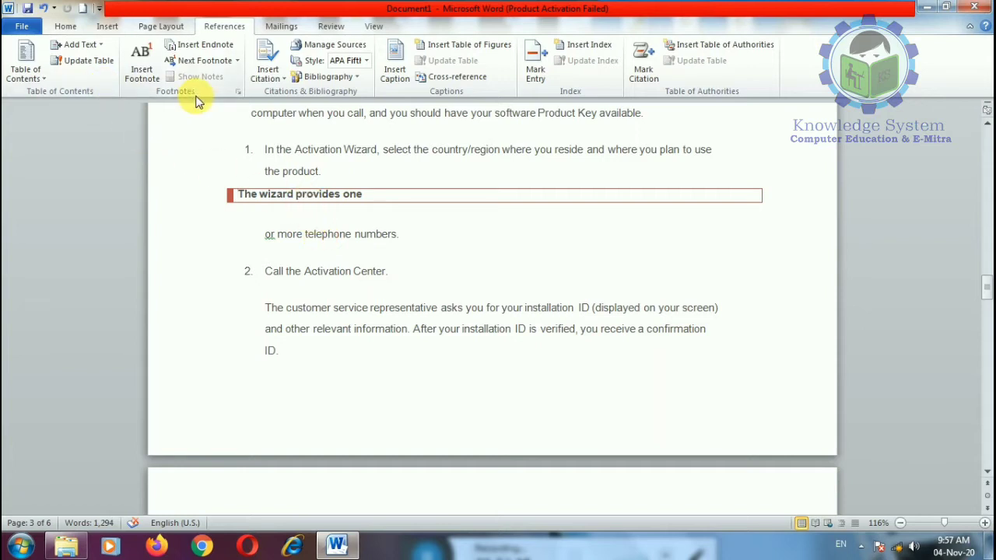
# Insert a footnote on "Product Key" under "Activate over the Internet or by phone" and enter a sample product key as its text
pyautogui.moveTo(986, 290); pyautogui.dragTo(973, 240)
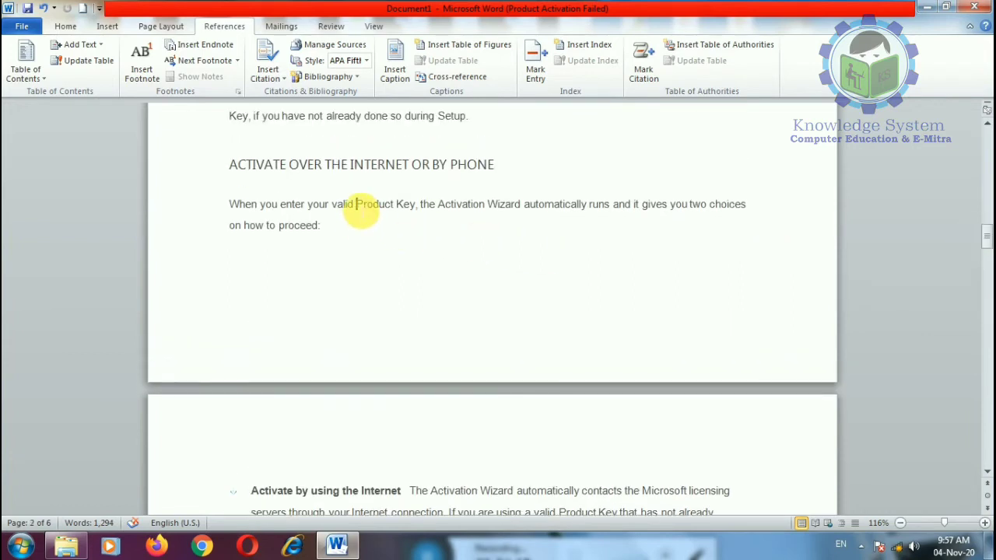
pyautogui.moveTo(357, 206)
pyautogui.mouseDown()
pyautogui.moveTo(411, 216)
pyautogui.moveTo(394, 228)
pyautogui.moveTo(357, 206)
pyautogui.mouseUp()
pyautogui.click(398, 224)
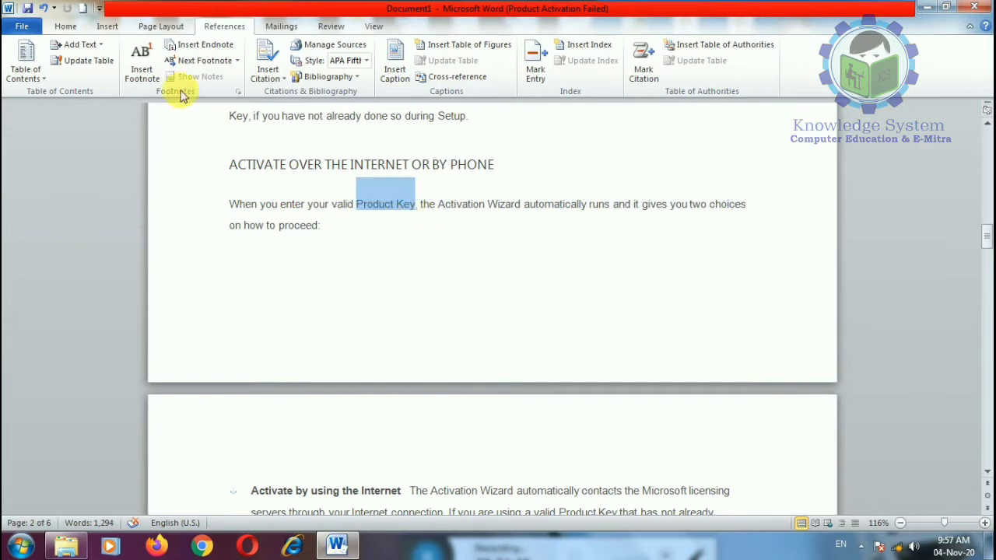
pyautogui.click(142, 64)
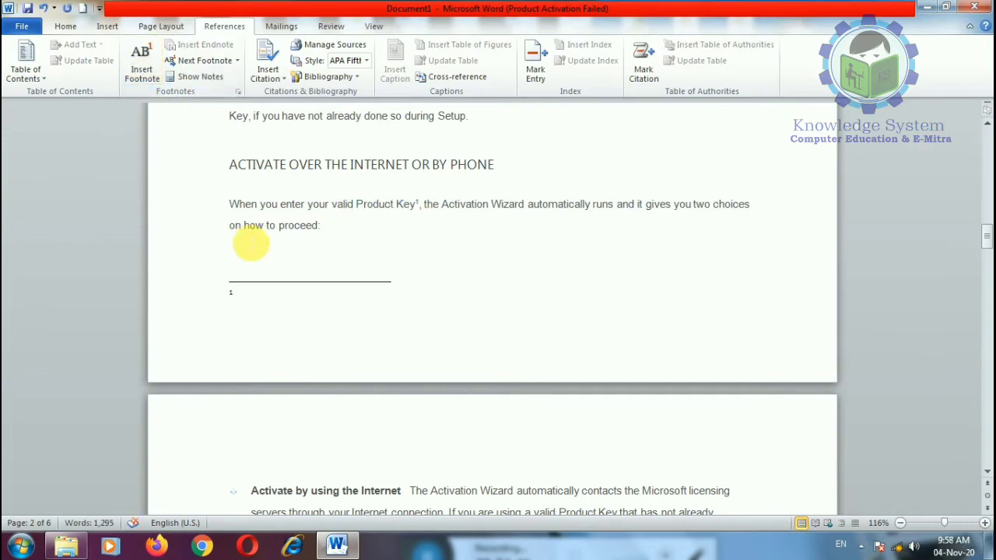
pyautogui.write('6')
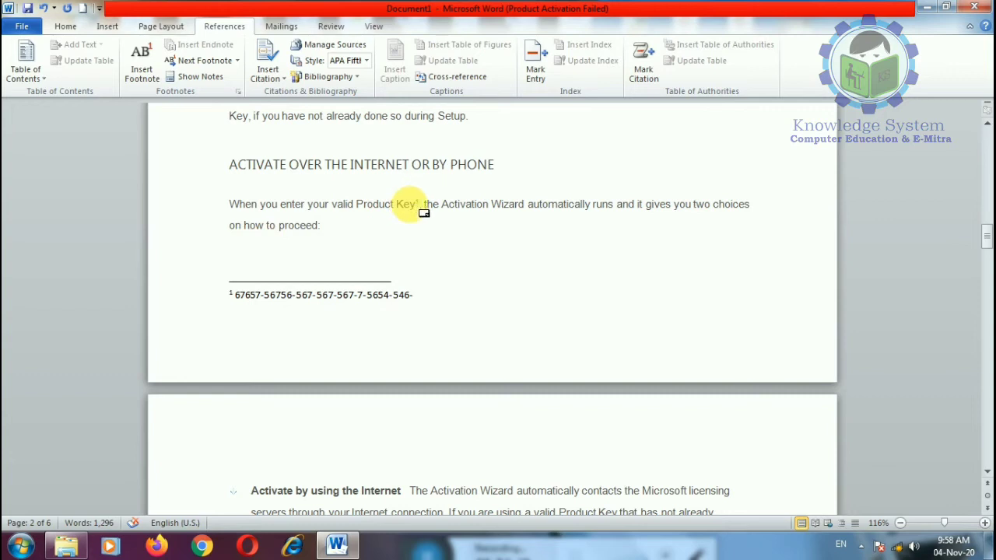
pyautogui.moveTo(427, 212)
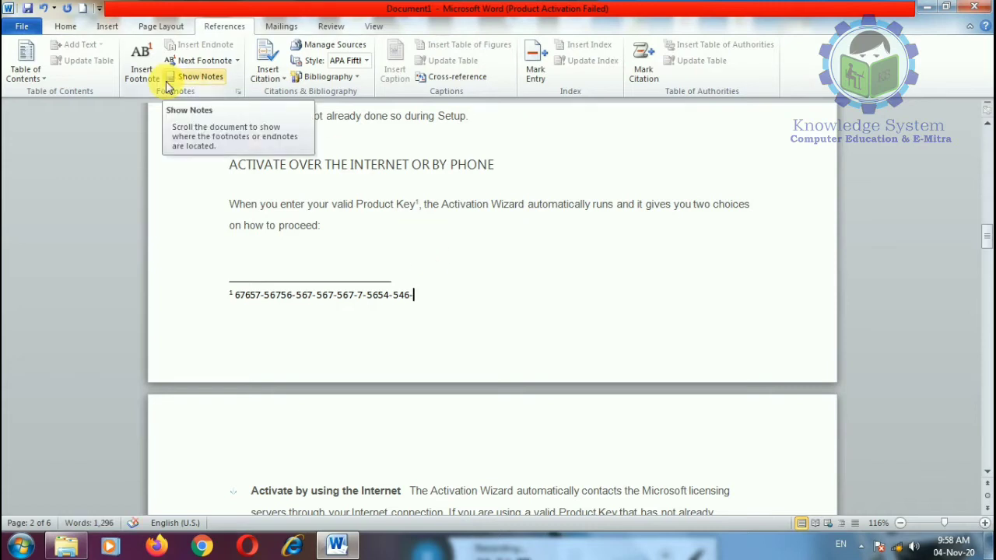
# Insert an endnote on "Office program" under "How do I activate my Microsoft Office programs?" reading "This is the endnote area by knowledge system"
pyautogui.scroll(-4, 373, 351)
pyautogui.scroll(5, 369, 286)
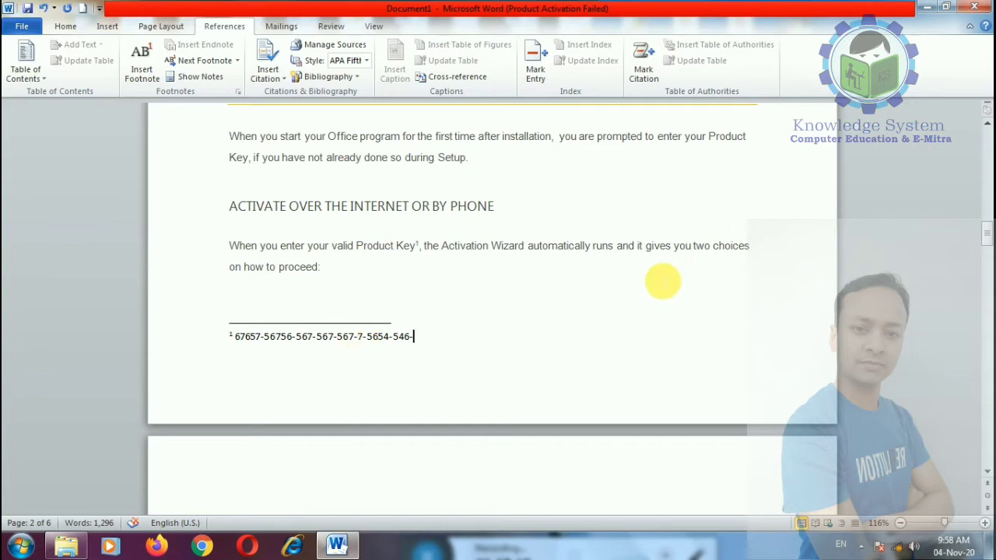
pyautogui.scroll(3, 607, 284)
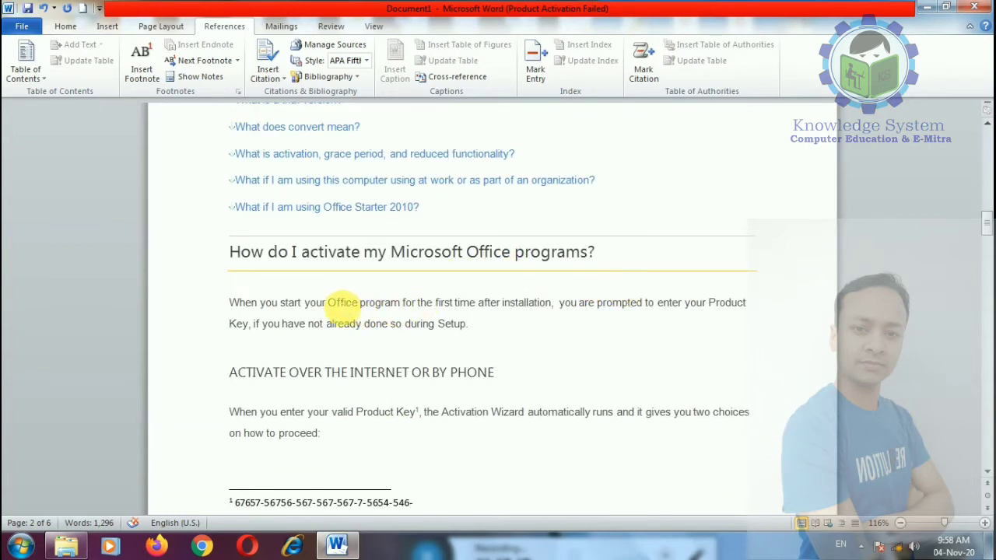
pyautogui.moveTo(327, 303); pyautogui.dragTo(383, 305)
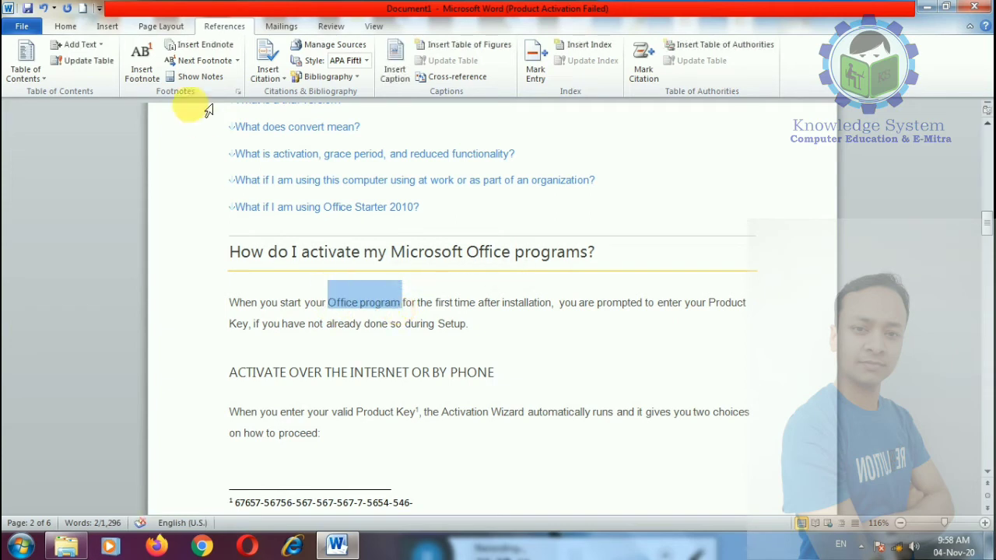
pyautogui.click(206, 45)
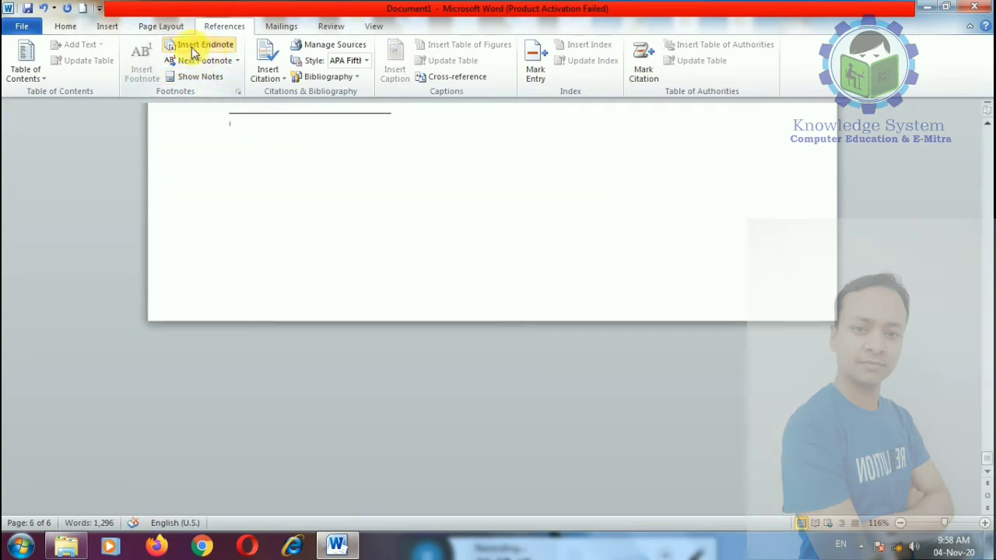
pyautogui.scroll(1, 333, 352)
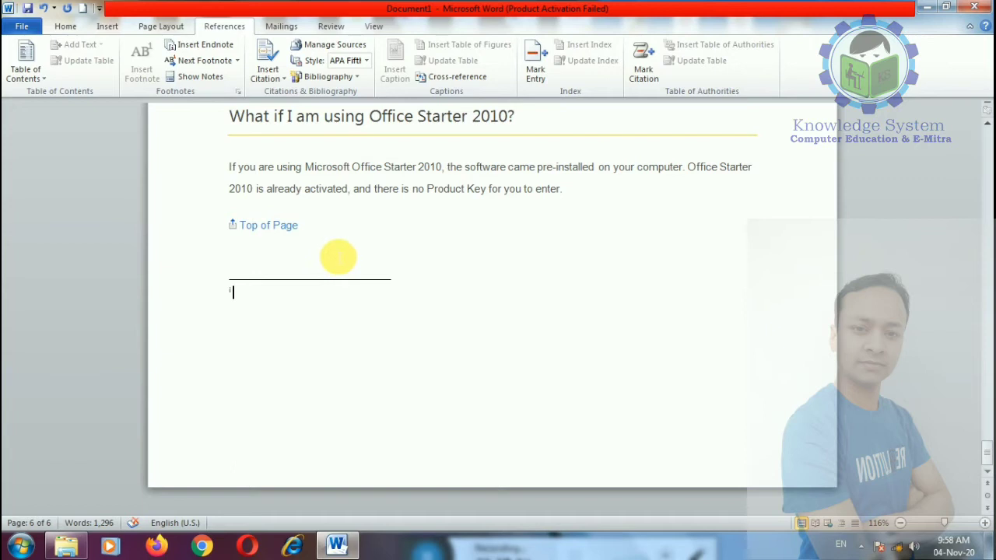
pyautogui.write('th')
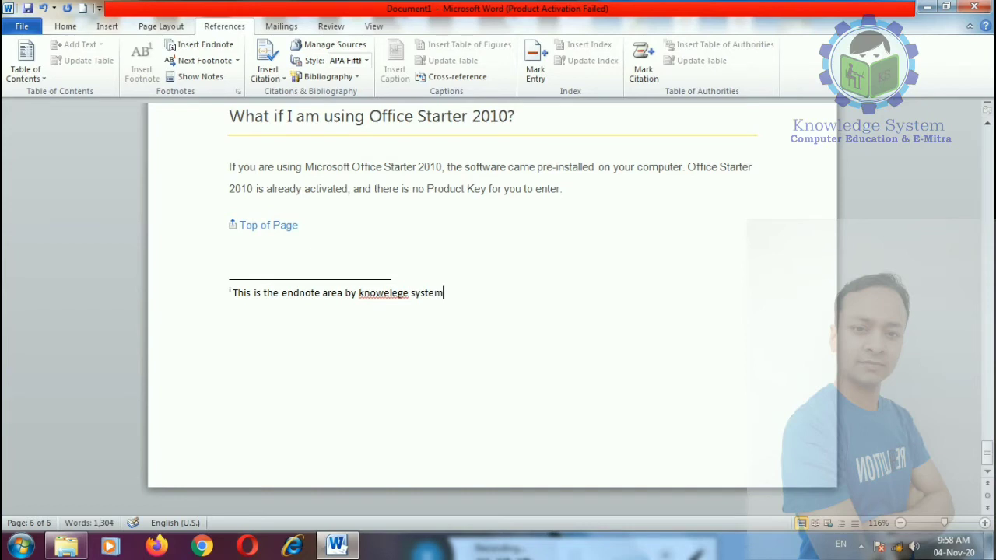
pyautogui.rightClick(401, 296)
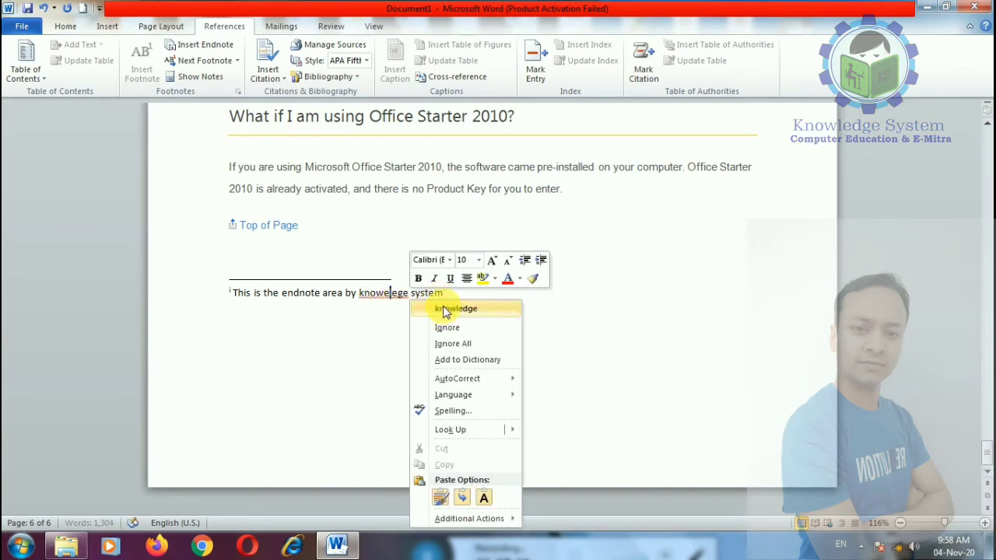
pyautogui.click(455, 309)
# Go to the footnote reference after "Product Key" on page 2 and insert a blank endnote there
pyautogui.scroll(5, 364, 249)
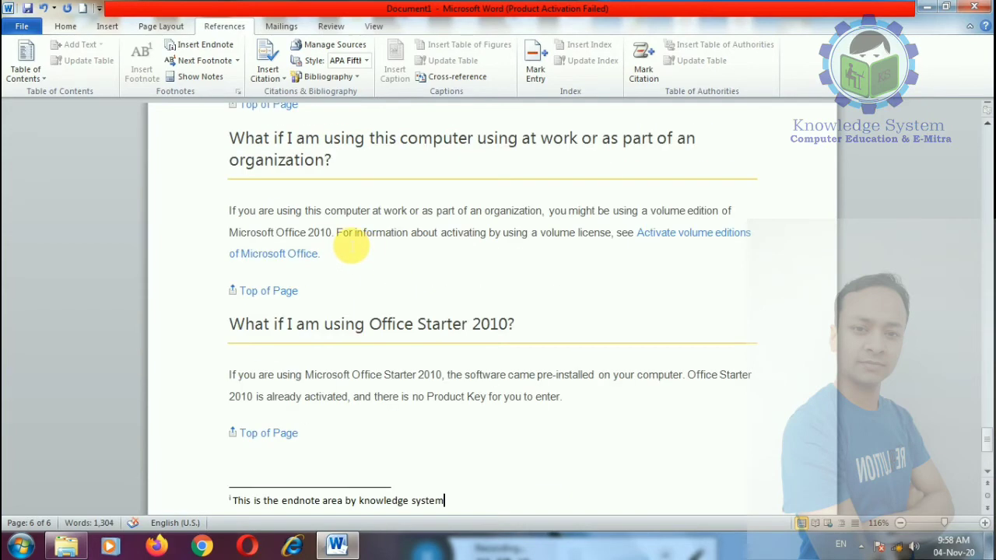
pyautogui.click(218, 81)
pyautogui.click(206, 62)
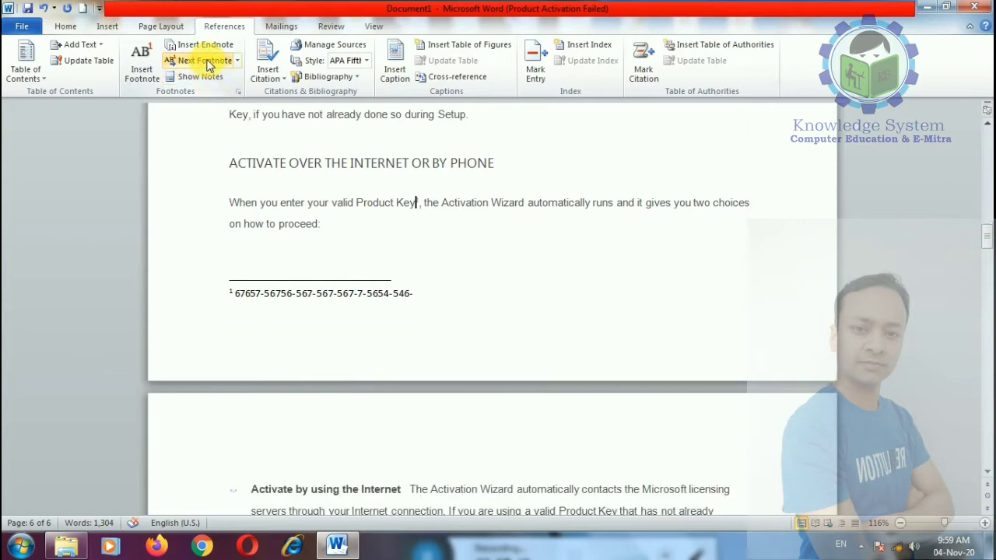
pyautogui.click(207, 47)
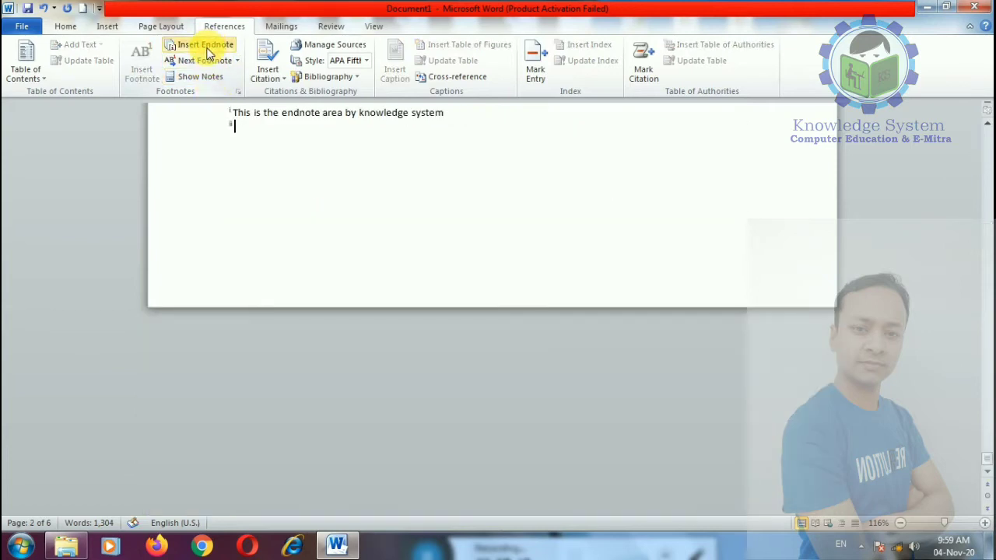
# Return to the note references after "Product Key" on page 2 and show the document's footnote area
pyautogui.click(200, 77)
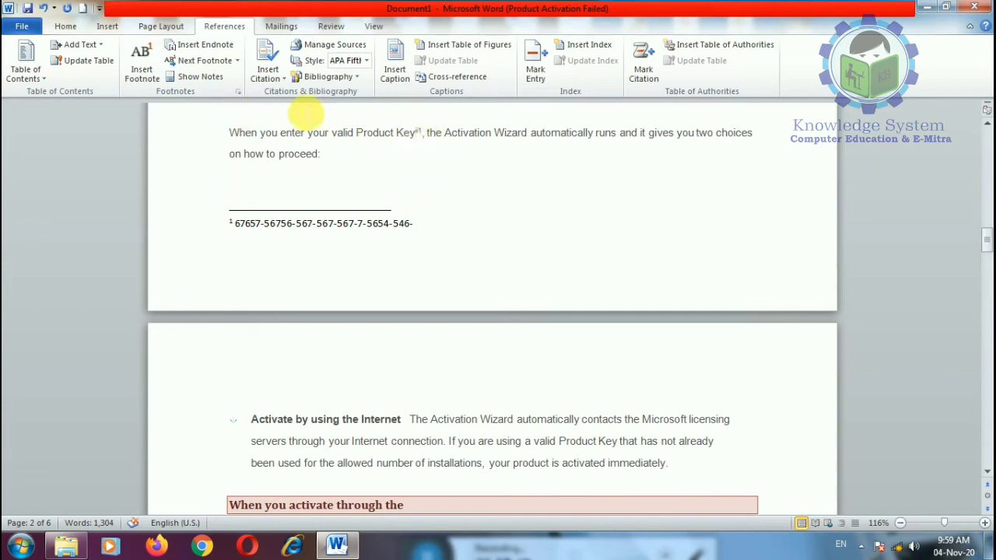
pyautogui.click(207, 77)
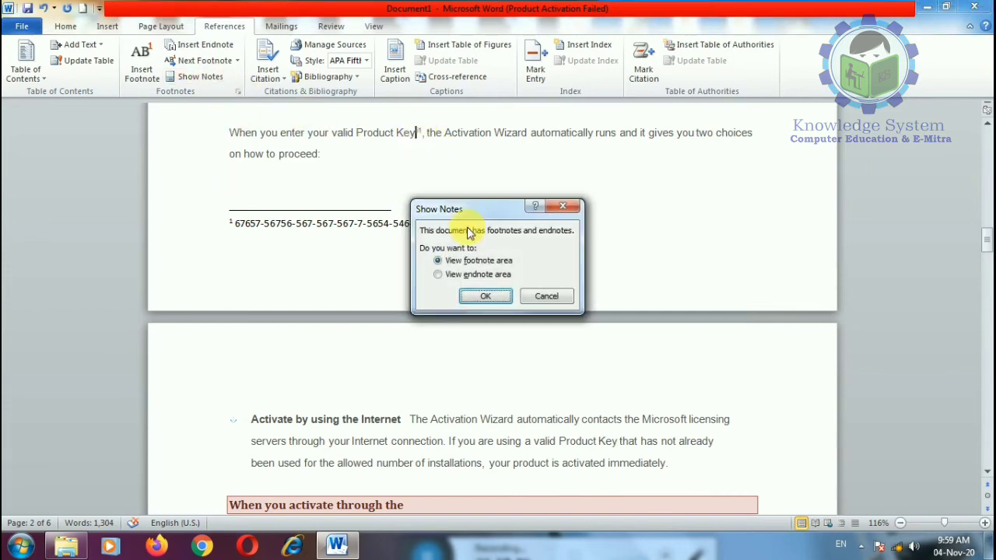
pyautogui.click(485, 296)
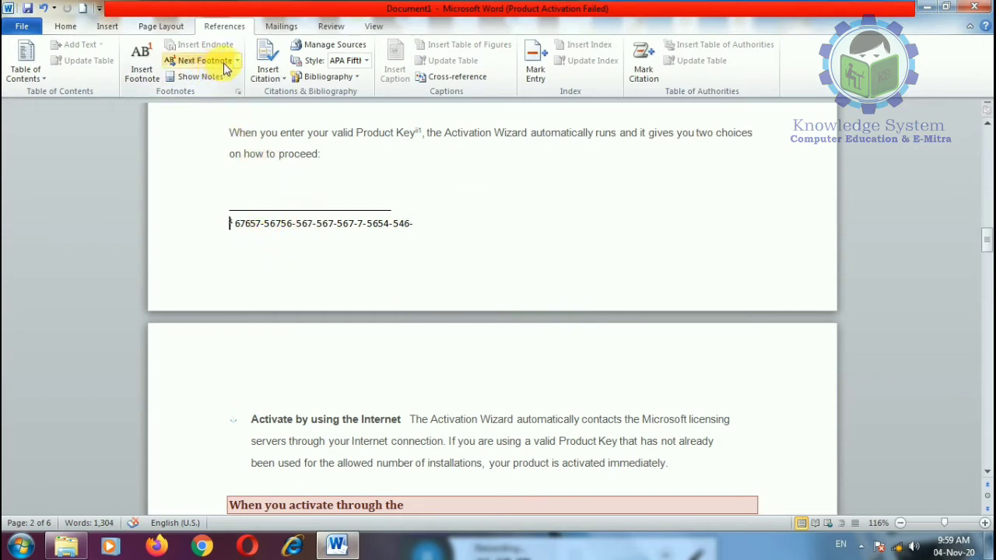
# Return from the footnote to its reference in the text and show the document's endnote area
pyautogui.click(201, 77)
pyautogui.click(202, 77)
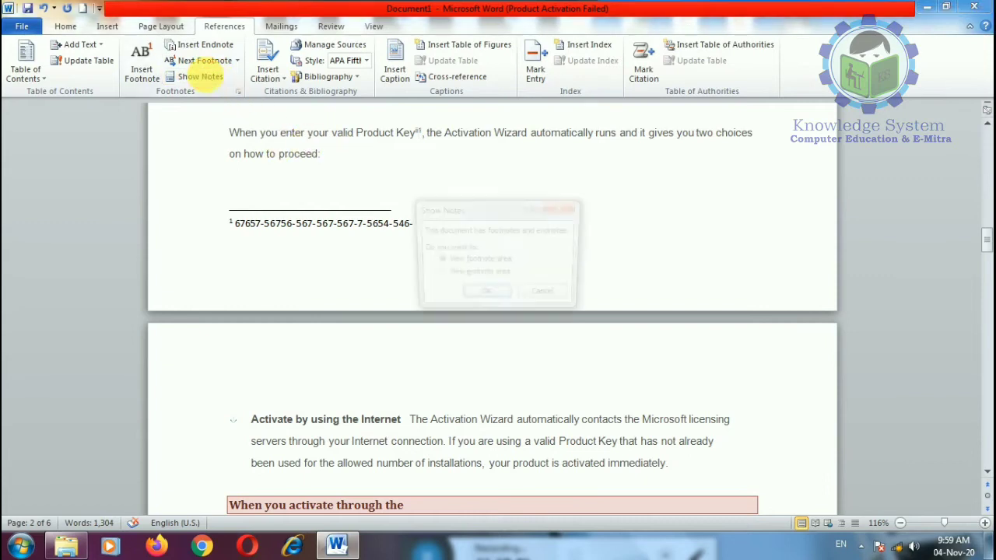
pyautogui.click(468, 277)
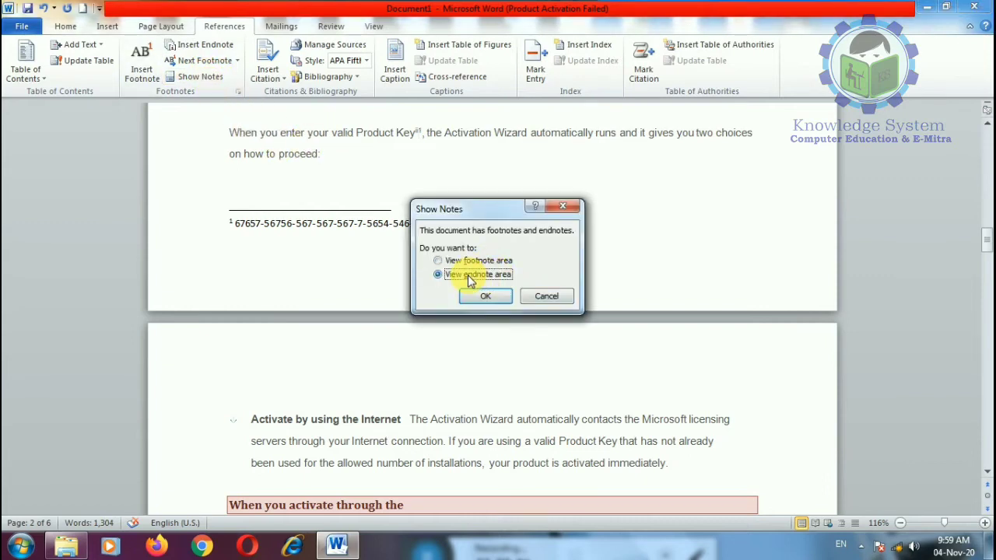
pyautogui.click(484, 296)
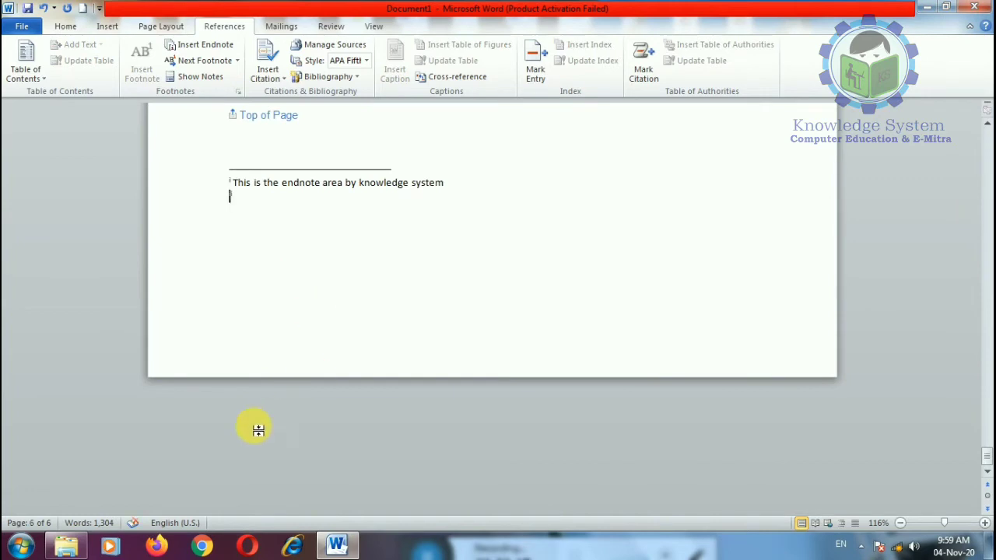
# Review the number format choices in the footnote and endnote settings and close them without changes
pyautogui.scroll(5, 346, 230)
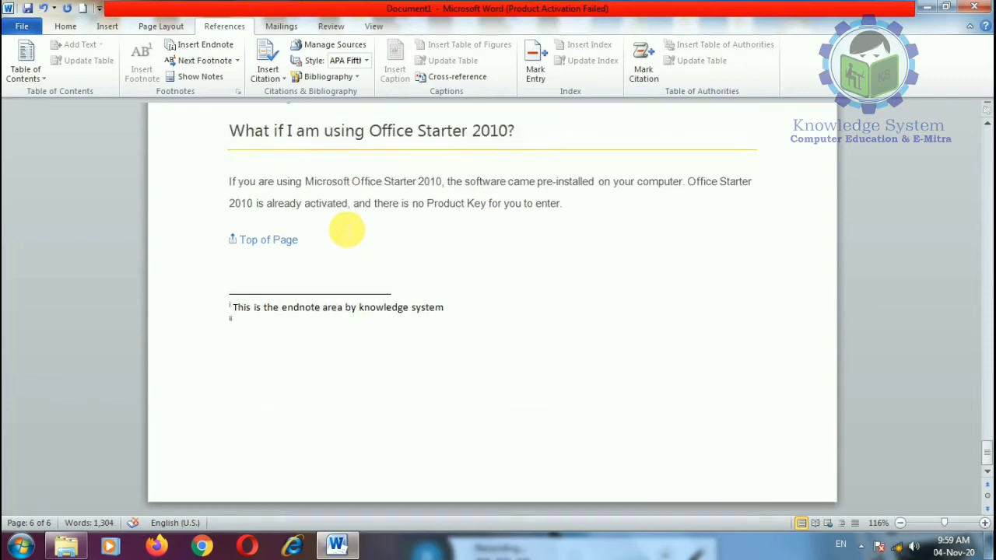
pyautogui.scroll(6, 347, 230)
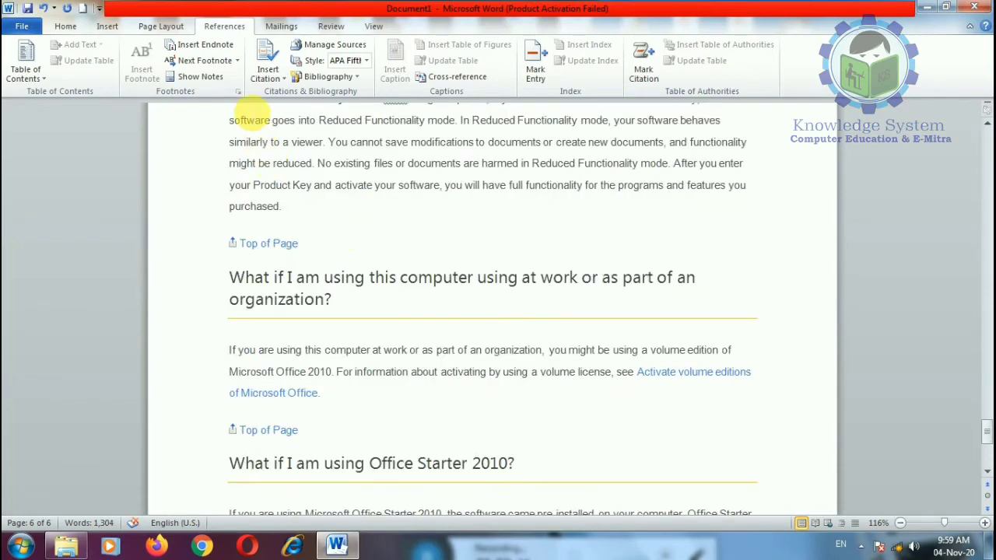
pyautogui.click(238, 92)
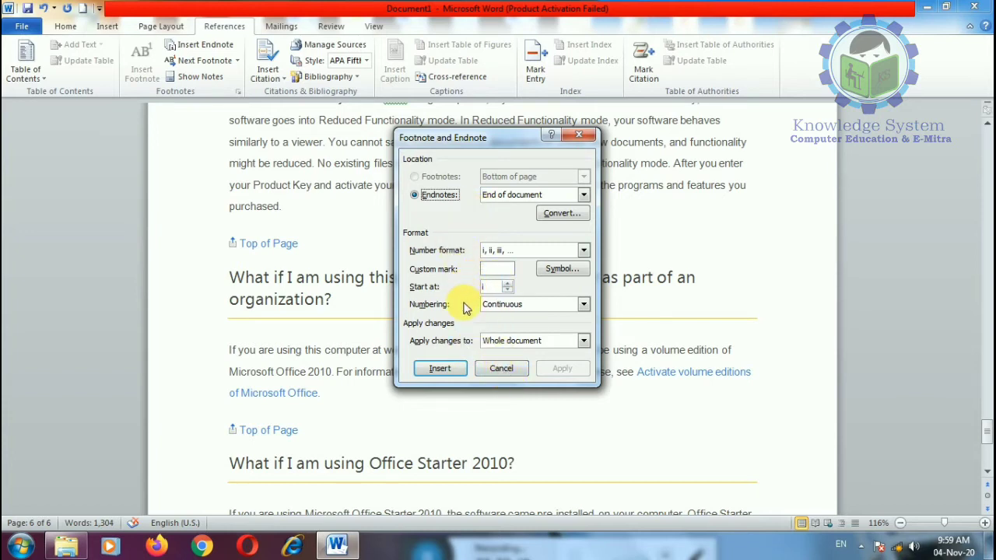
pyautogui.click(583, 250)
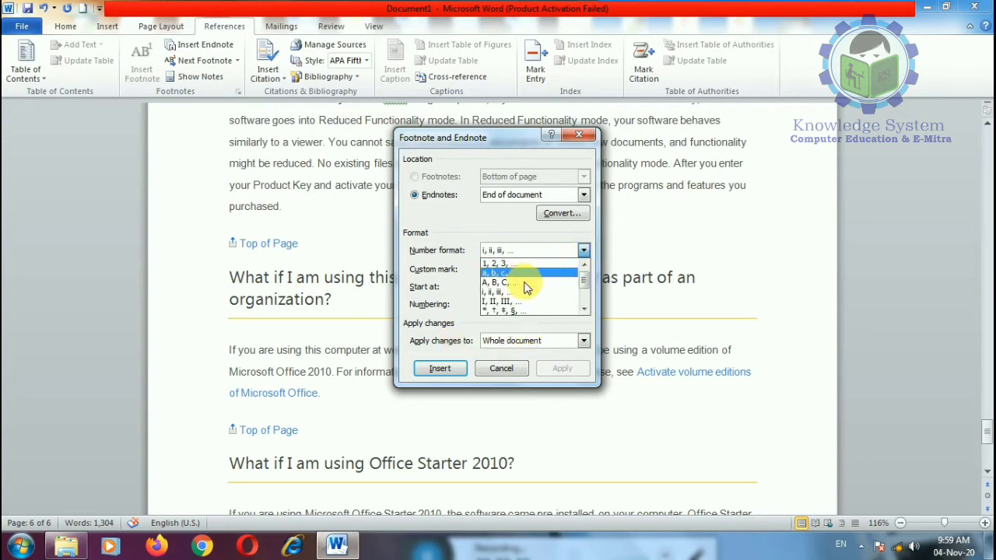
pyautogui.click(496, 372)
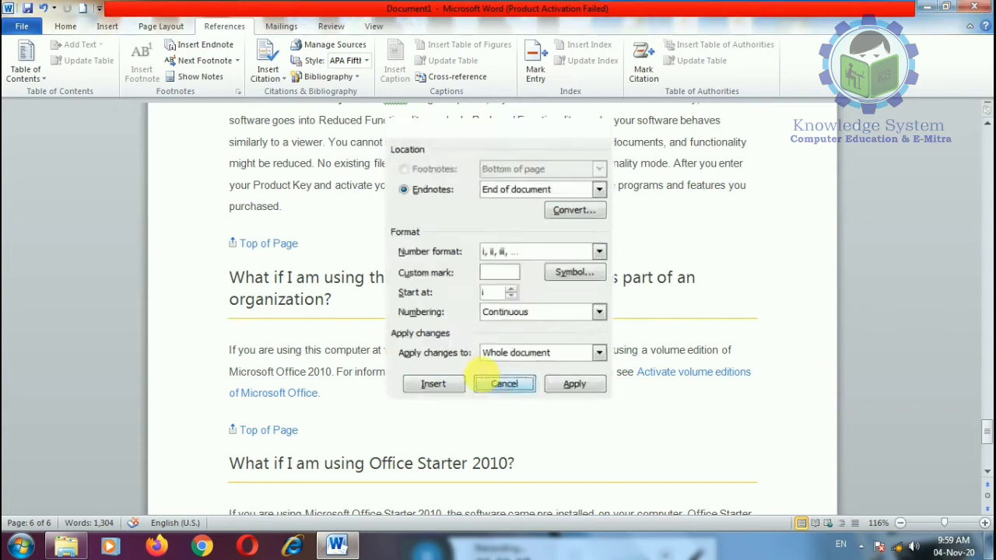
pyautogui.click(496, 372)
pyautogui.scroll(3, 408, 340)
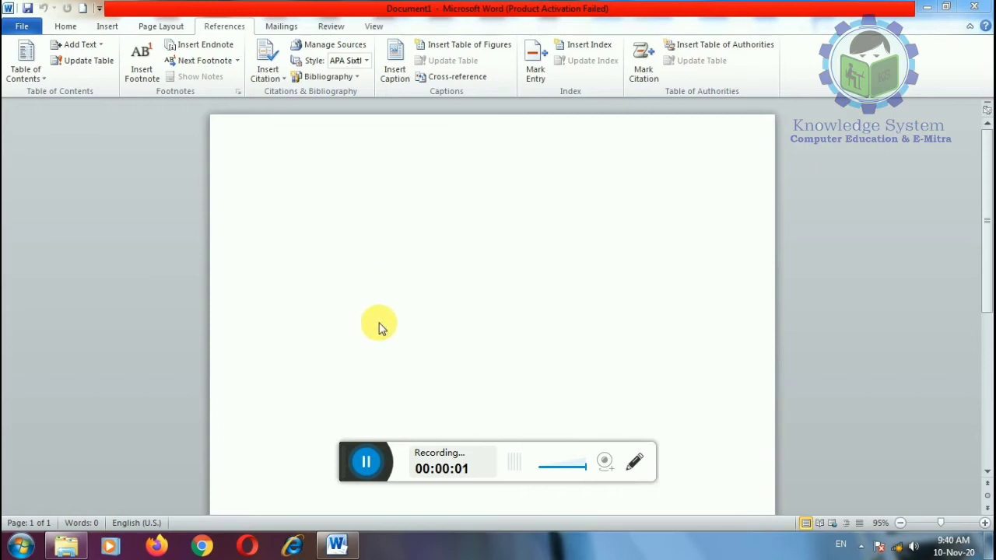
pyautogui.moveTo(352, 460); pyautogui.dragTo(394, 551)
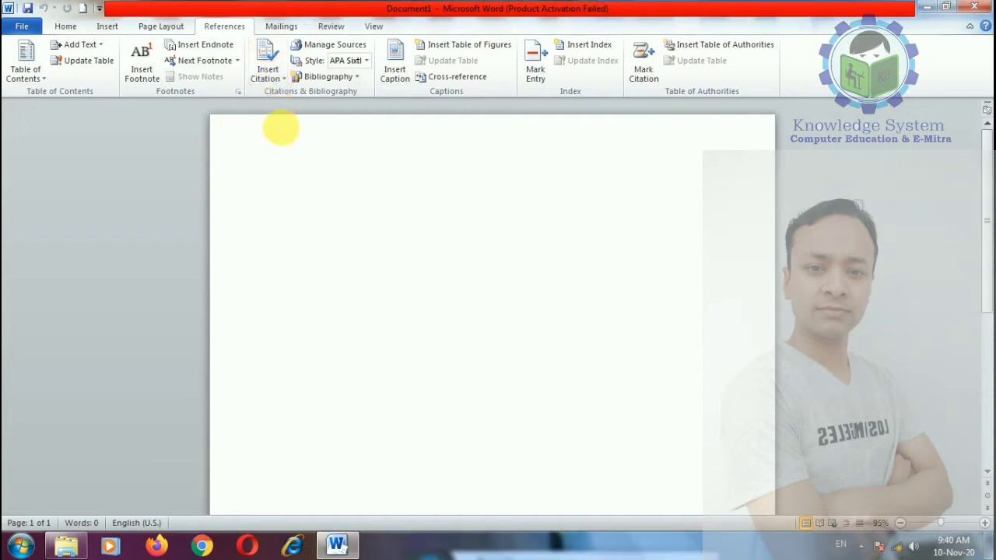
pyautogui.click(285, 84)
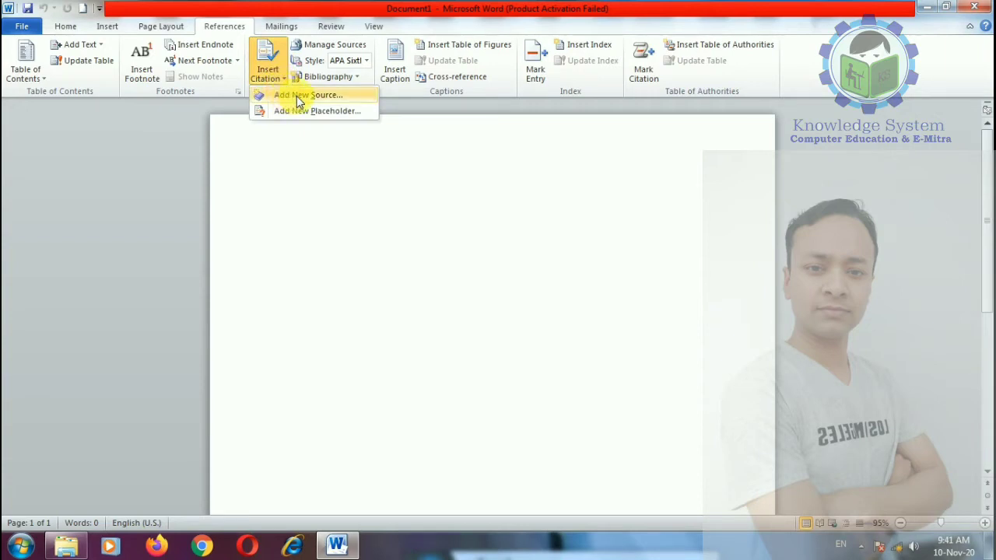
pyautogui.click(322, 159)
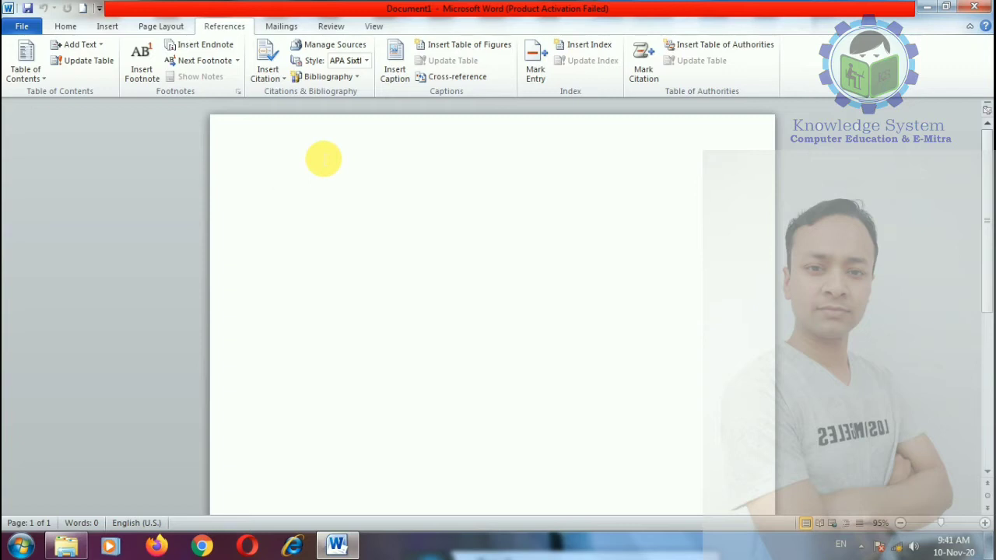
pyautogui.write('=')
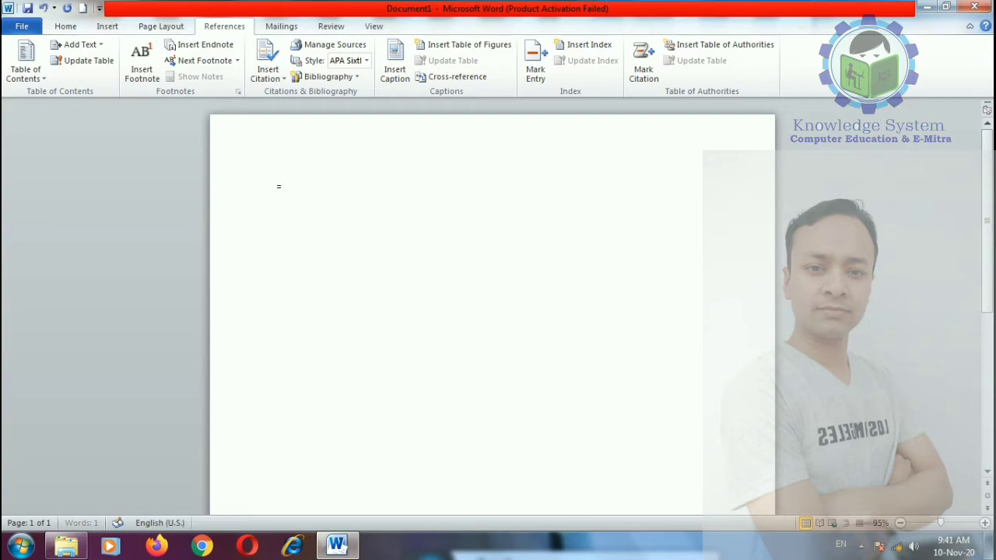
pyautogui.press('BackSpace')
# Copy the Word Help article "Choose the 32-bit or 64-bit version of Microsoft Office" from Installing into the blank document
pyautogui.press('F1')
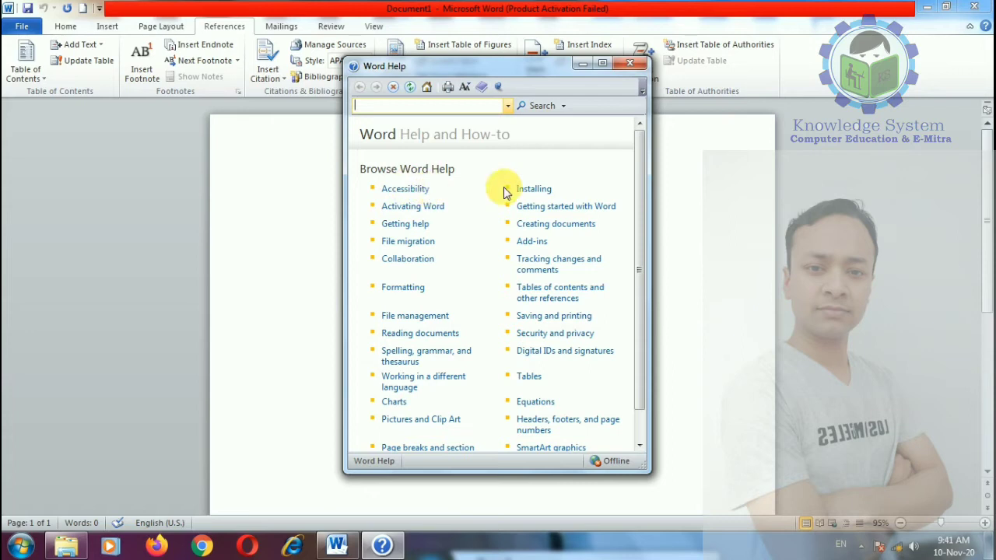
pyautogui.click(536, 188)
pyautogui.click(438, 194)
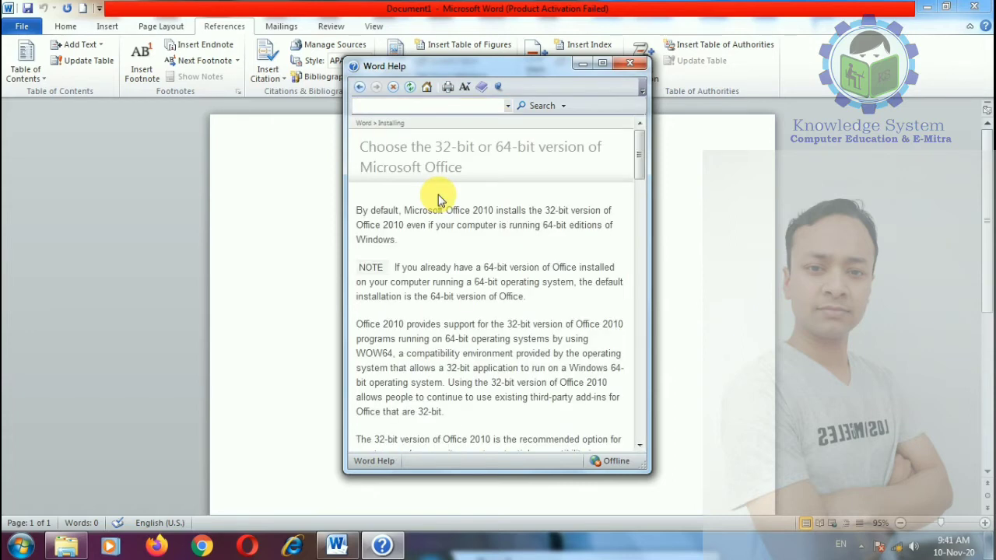
pyautogui.hotkey('ctrl', 'a')
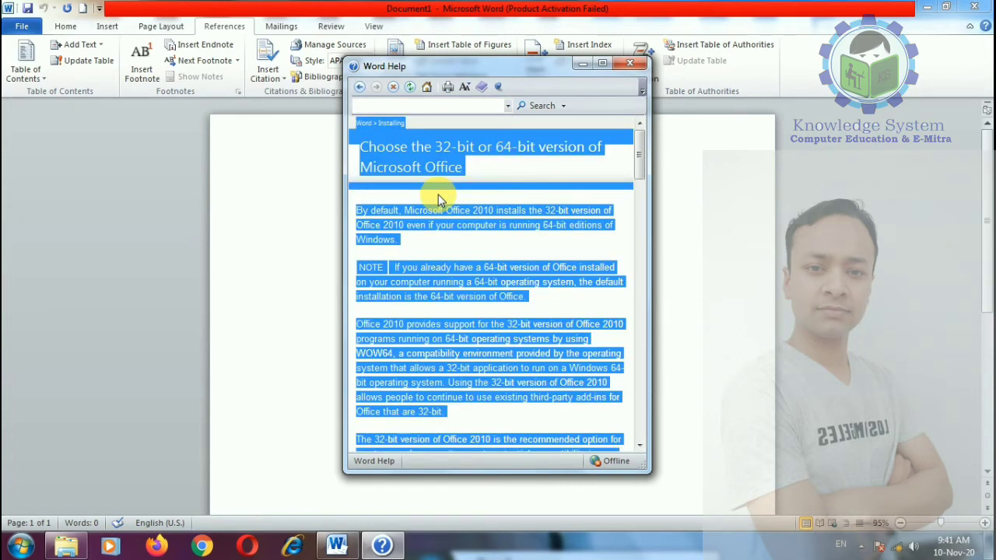
pyautogui.click(285, 224)
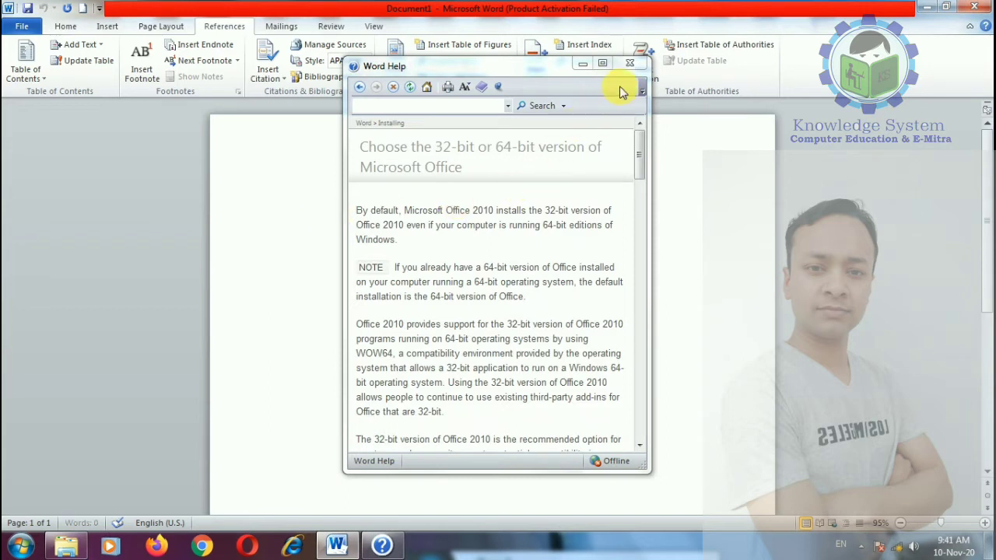
pyautogui.hotkey('ctrl', 'v')
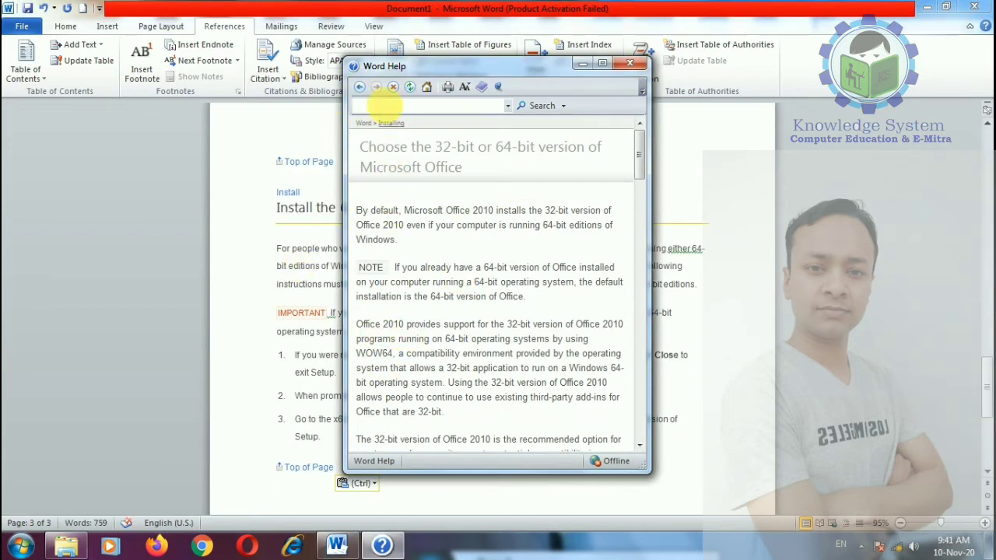
# Copy the Help article "Learn more about Office Click-to-Run" to the end of the document and close Help
pyautogui.click(360, 87)
pyautogui.click(431, 234)
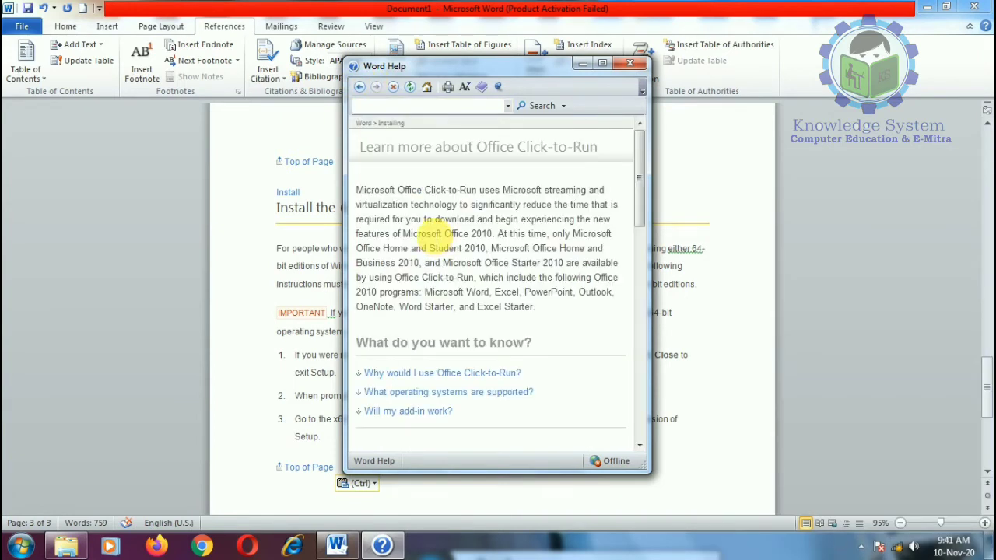
pyautogui.hotkey('ctrl', 'a')
pyautogui.hotkey('ctrl', 'c')
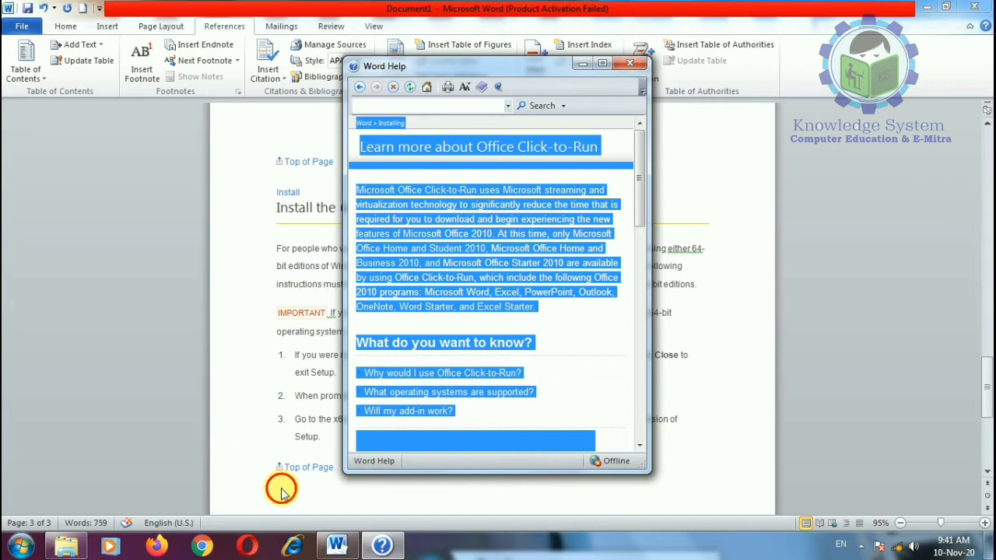
pyautogui.click(280, 484)
pyautogui.hotkey('ctrl', 'v')
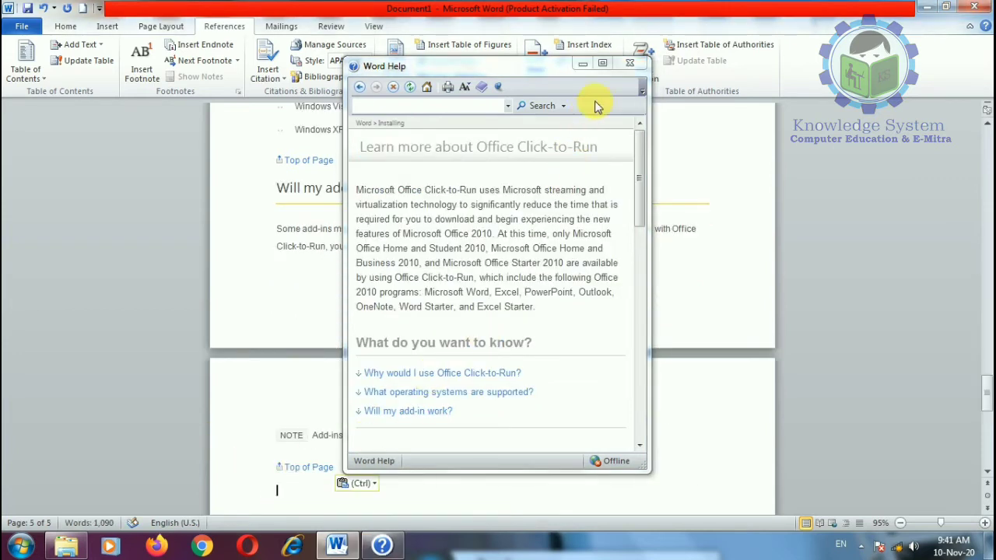
pyautogui.click(630, 62)
# Start creating a new citation source at the end of the NOTE paragraph on page 1
pyautogui.moveTo(987, 387); pyautogui.dragTo(986, 129)
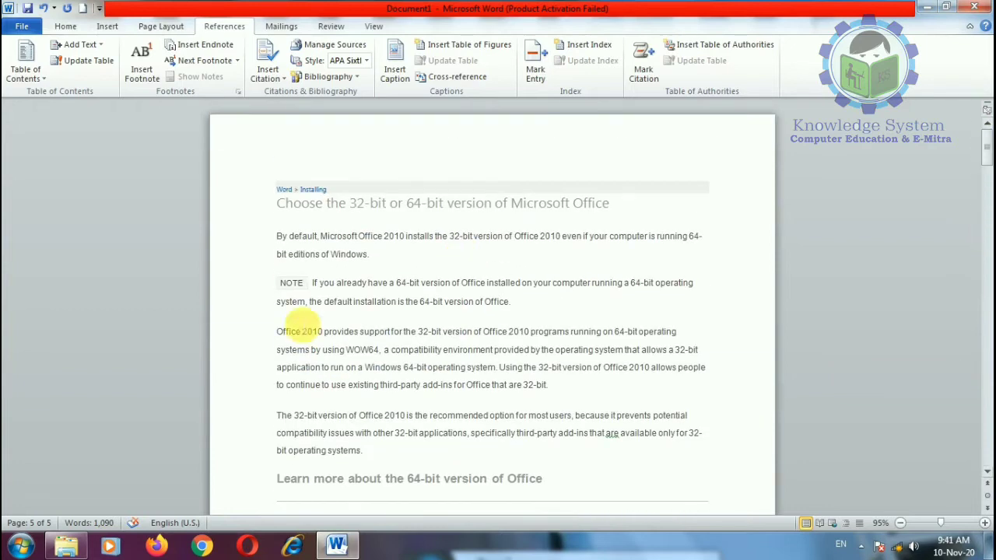
pyautogui.click(274, 75)
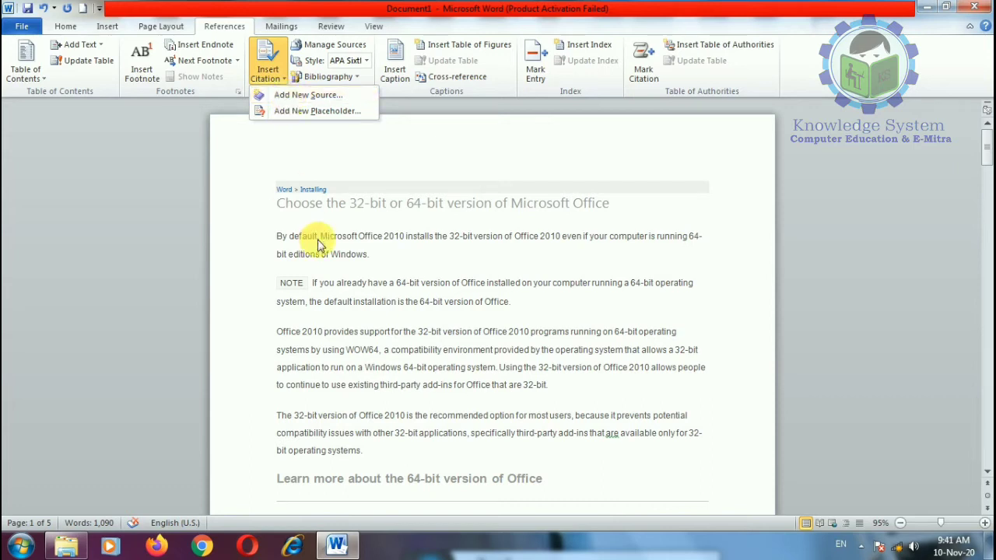
pyautogui.click(520, 308)
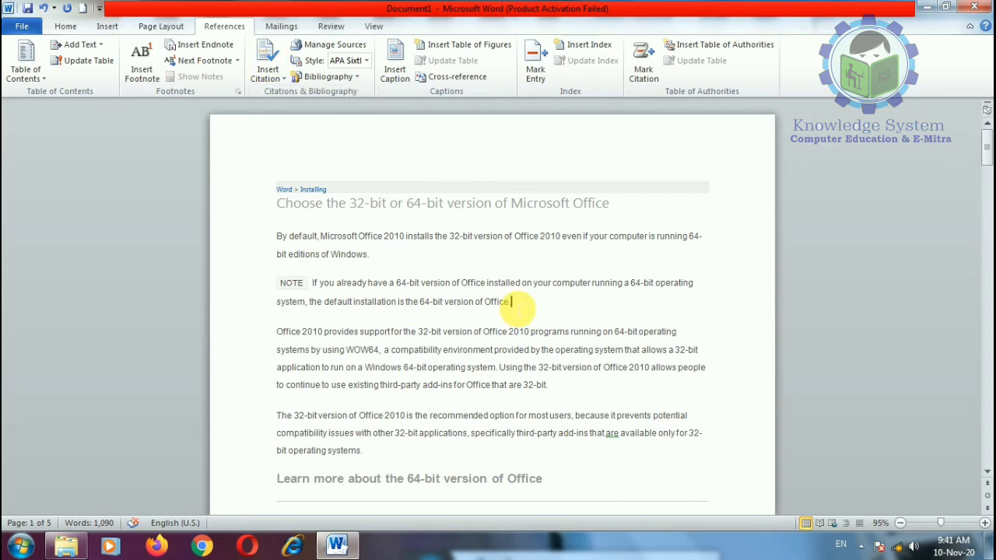
pyautogui.moveTo(513, 304); pyautogui.dragTo(471, 307)
pyautogui.click(523, 308)
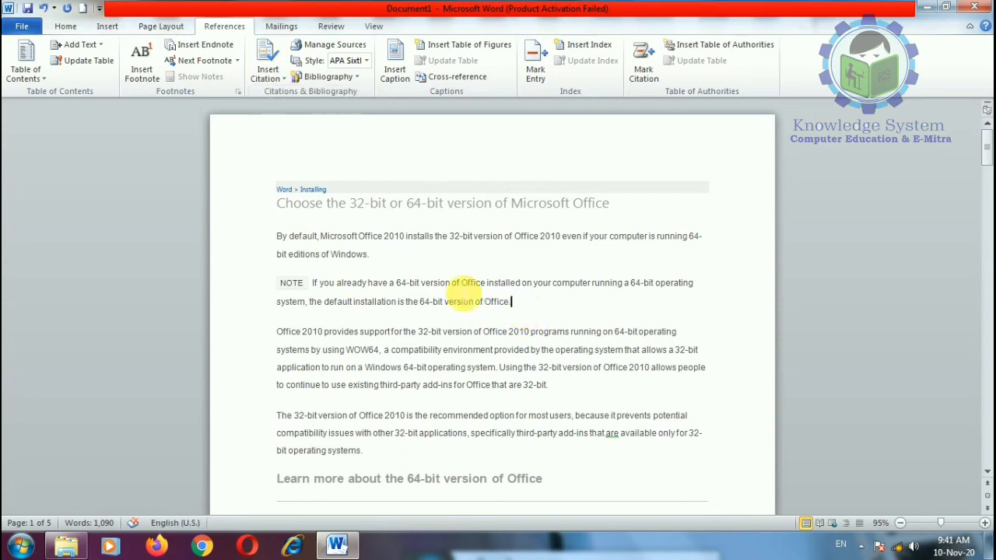
pyautogui.click(280, 85)
pyautogui.click(291, 120)
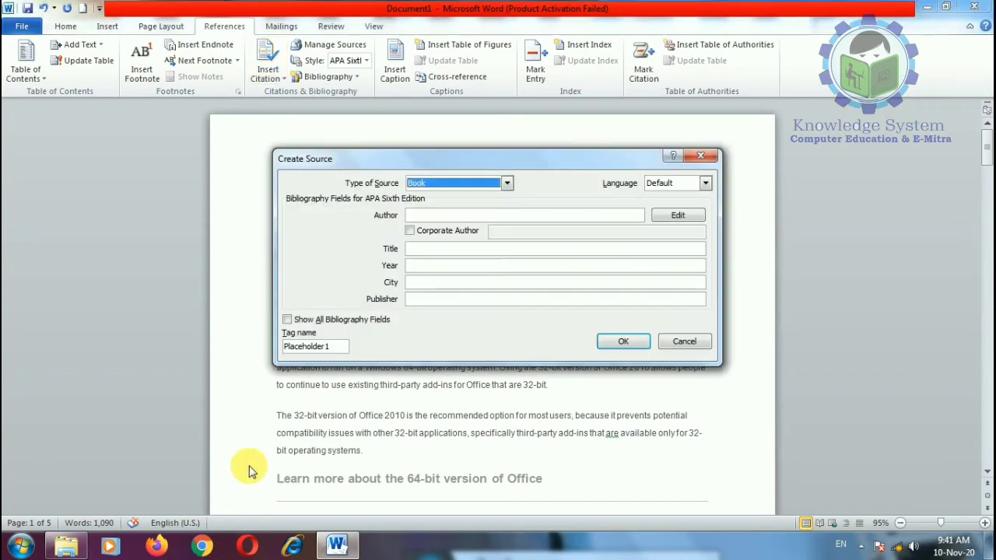
# Set the source type to Film and show all bibliography fields for it
pyautogui.click(507, 184)
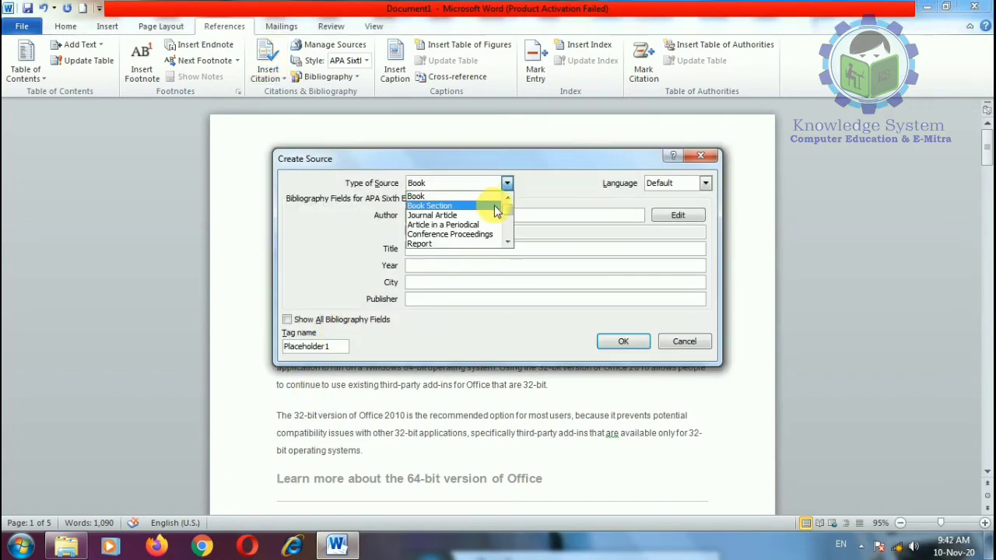
pyautogui.moveTo(506, 215); pyautogui.dragTo(507, 235)
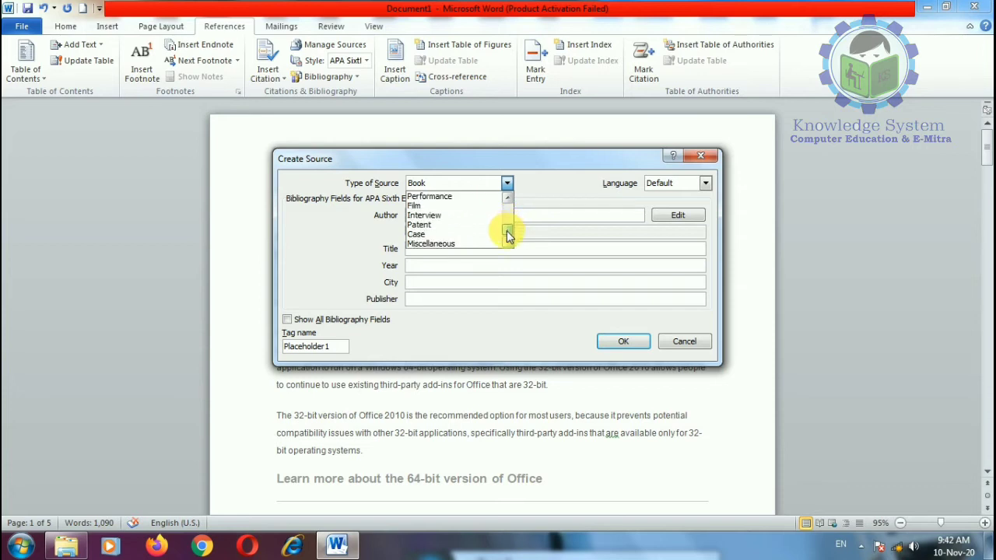
pyautogui.click(436, 206)
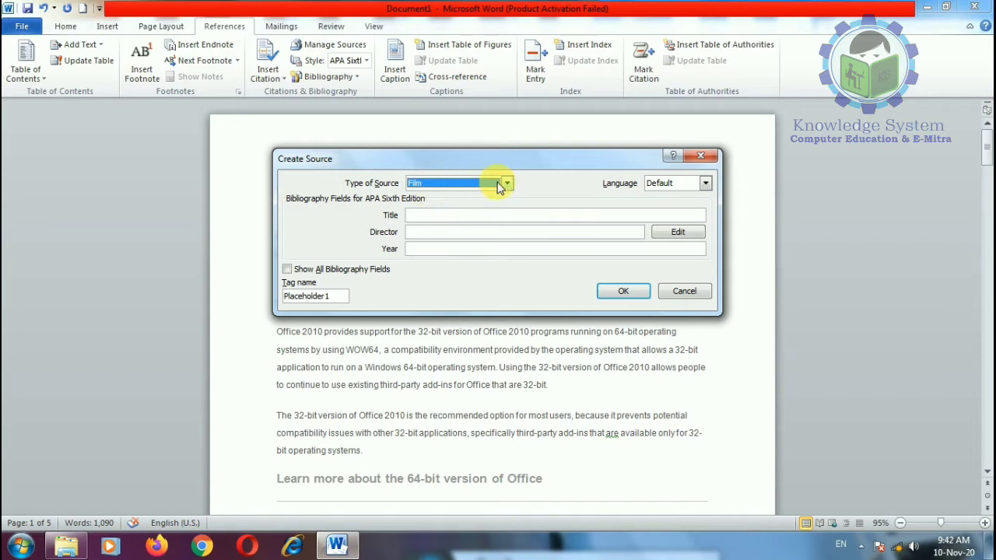
pyautogui.click(290, 270)
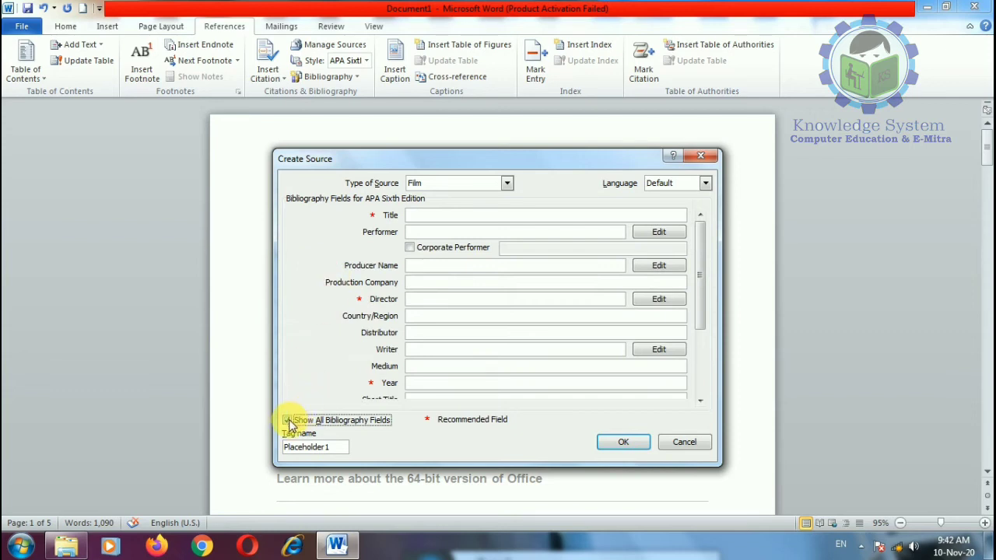
pyautogui.click(287, 421)
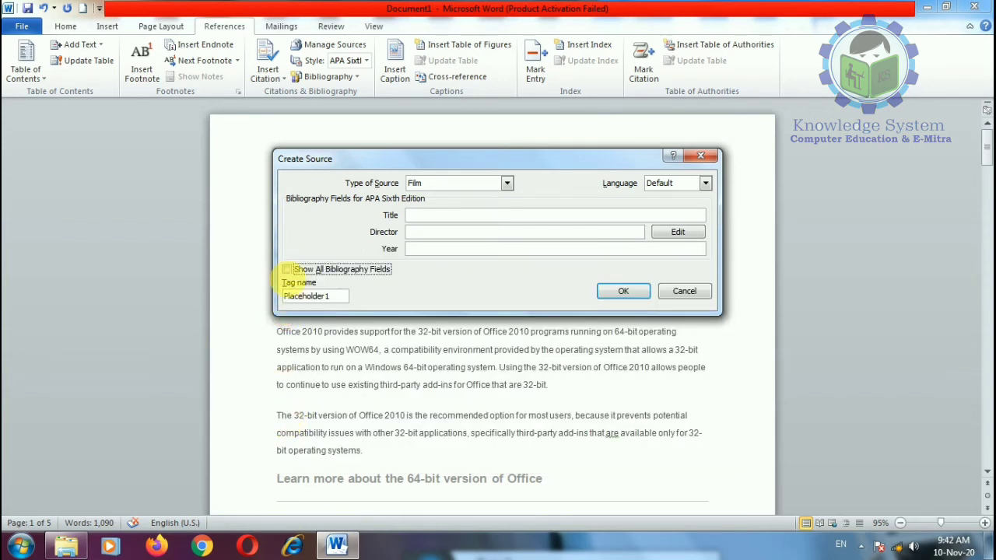
pyautogui.click(287, 269)
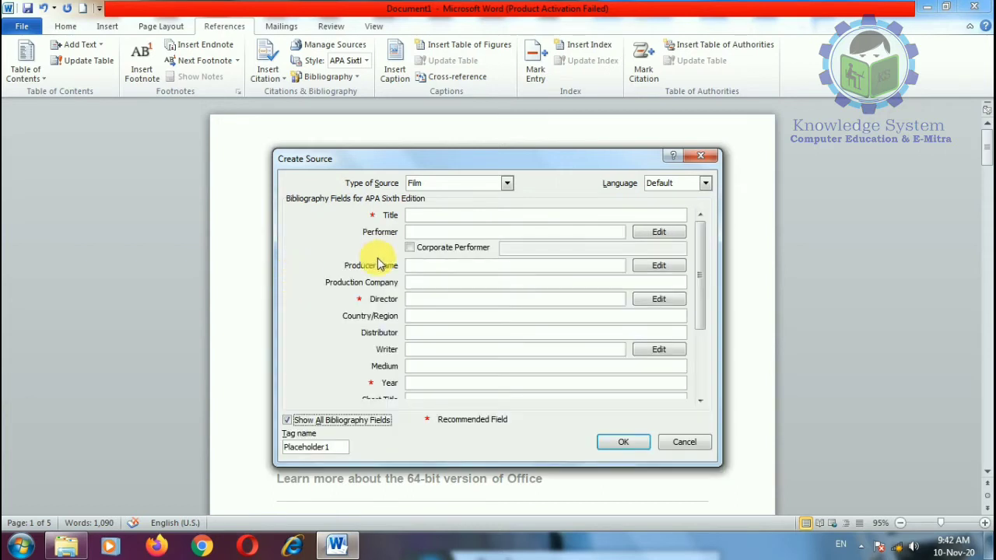
# Enter DILWALE DUHANIYA LE JEAYHGE as the title of the film source
pyautogui.click(423, 214)
pyautogui.write('DIWA')
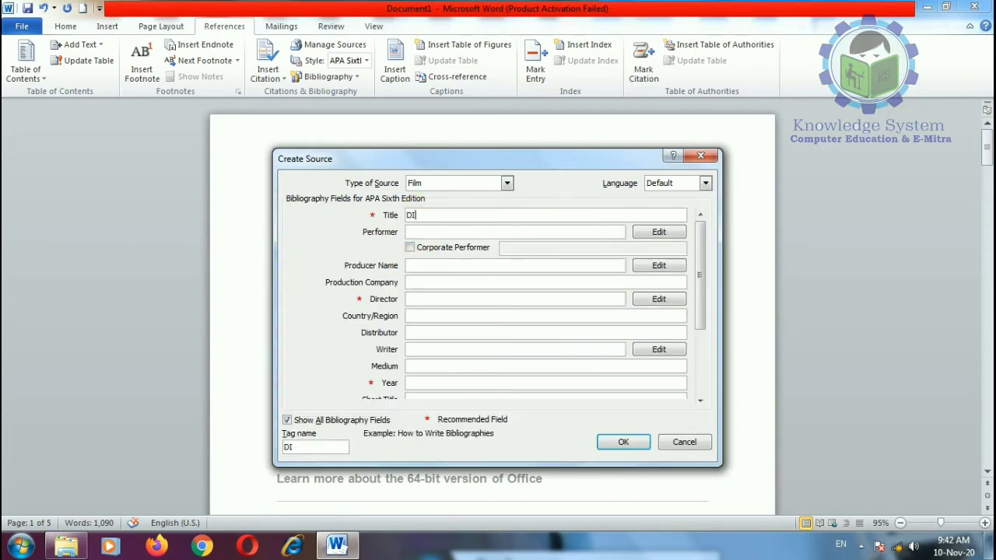
pyautogui.press('BackSpace')
pyautogui.write('LWALE DUHANIYA LE J')
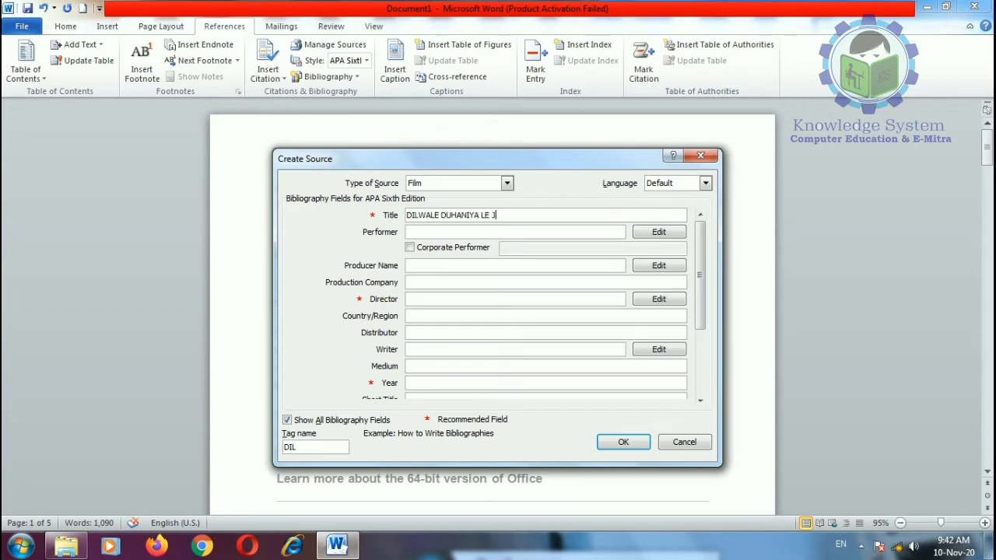
pyautogui.write('GE')
# Enter SHAHRUKH KHAN as the film's performer and dismiss the MANTRA notification popup
pyautogui.click(435, 232)
pyautogui.write('S')
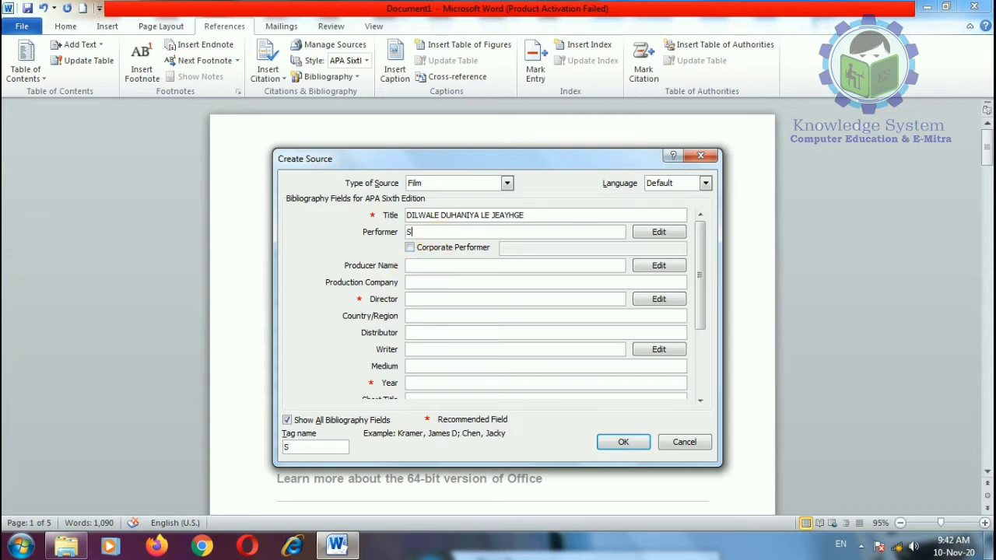
pyautogui.write('AH')
pyautogui.press('BackSpace')
pyautogui.write('HAHRUKH KYHAN')
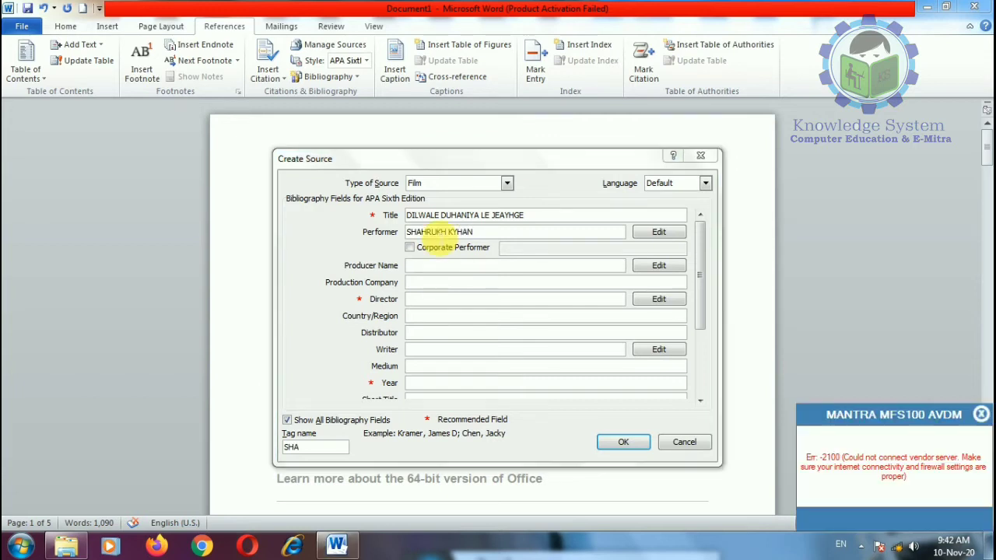
pyautogui.click(981, 415)
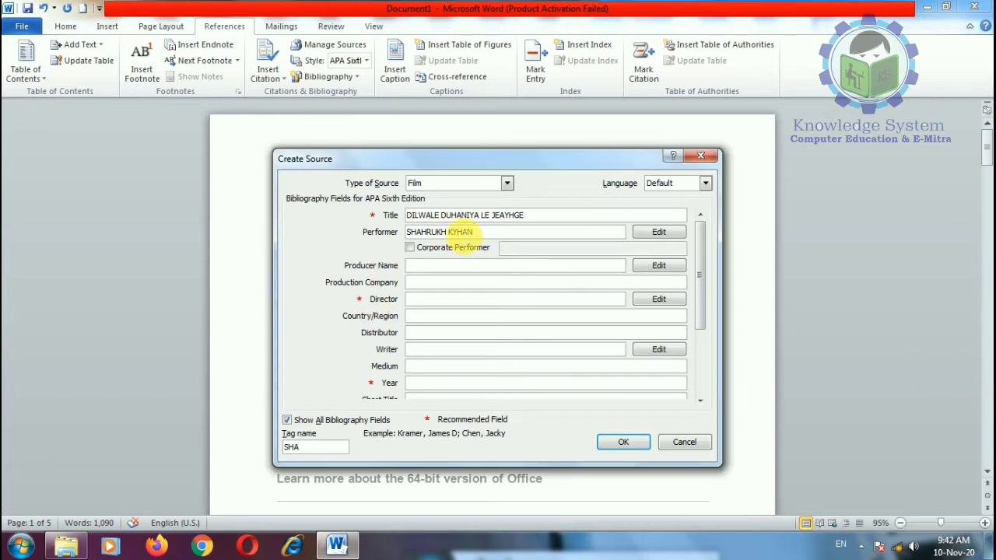
pyautogui.click(457, 232)
pyautogui.press('BackSpace')
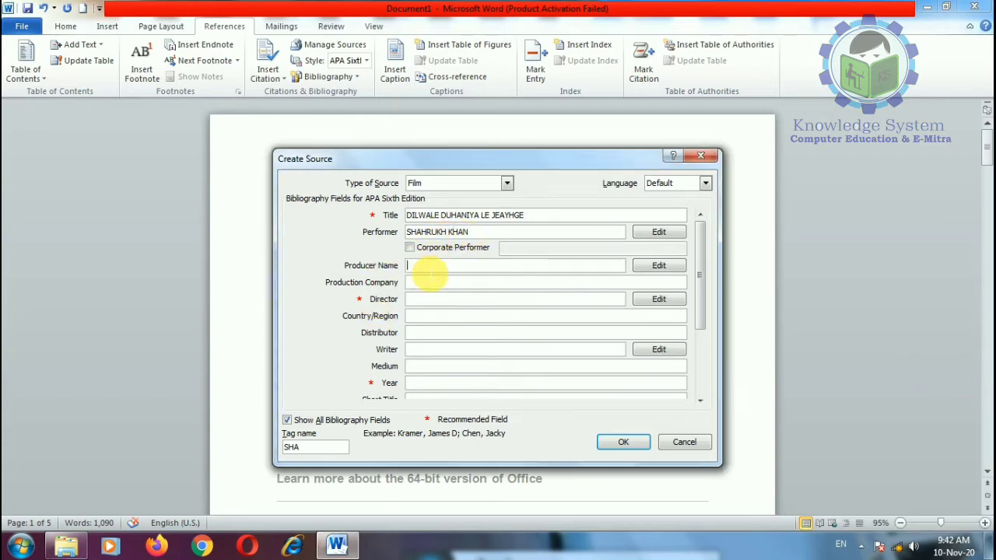
# Fill in KARAN JOHAR as the producer name and YASHRAJ FIMNLS as the production company
pyautogui.click(430, 267)
pyautogui.write('KARAN JOHAR')
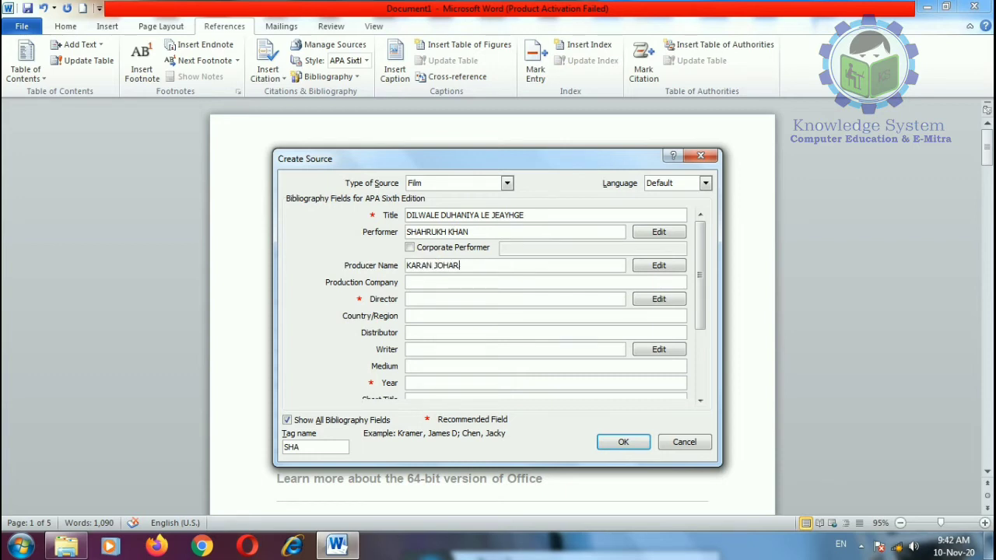
pyautogui.click(444, 284)
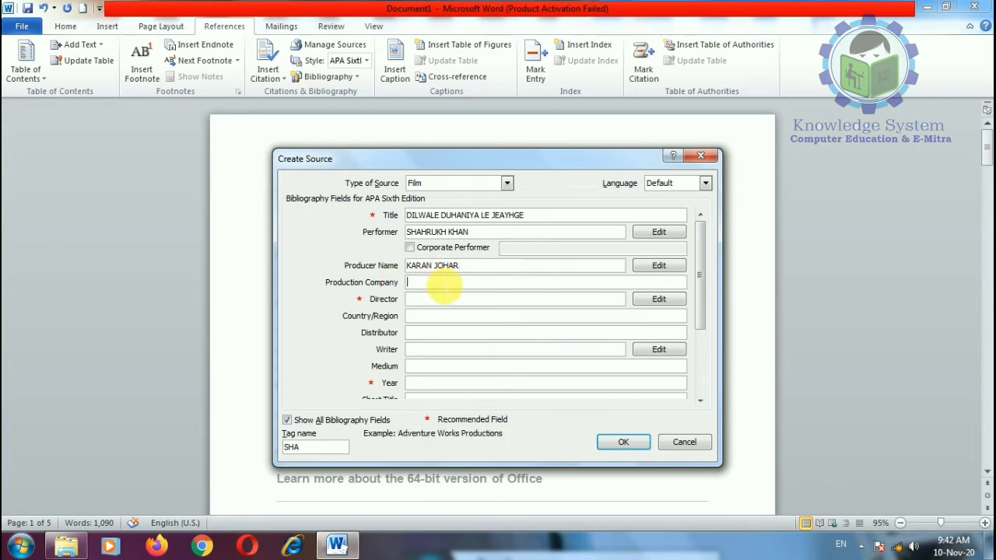
pyautogui.write('DHARMA')
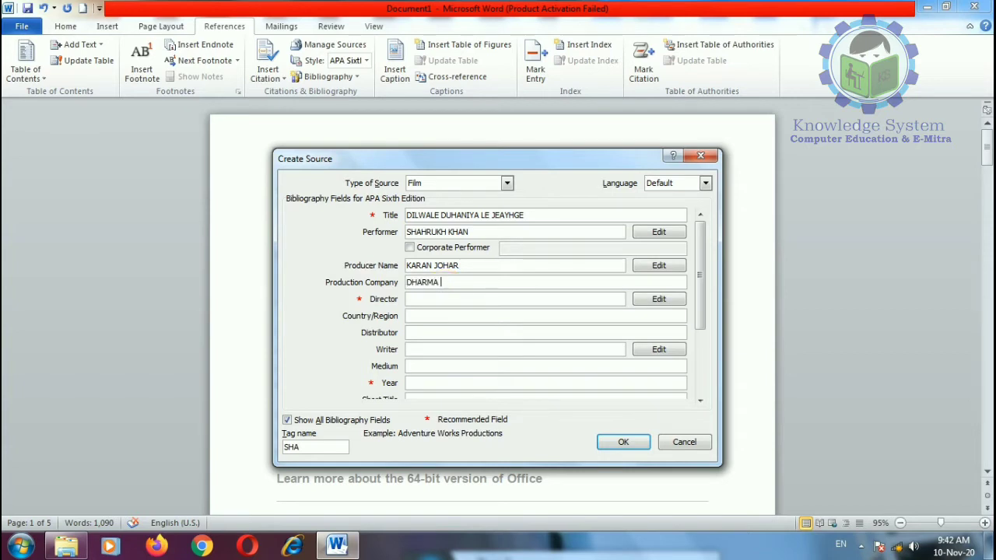
pyautogui.press('BackSpace')
pyautogui.press('BackSpace')
pyautogui.press('BackSpace')
pyautogui.press('BackSpace')
pyautogui.press('BackSpace')
pyautogui.press('BackSpace')
pyautogui.write('YASHRAJ FIMN')
# Fill in the director YASH CHOPRA, the country INDIA and the distributor ADLABS for the film source
pyautogui.click(481, 302)
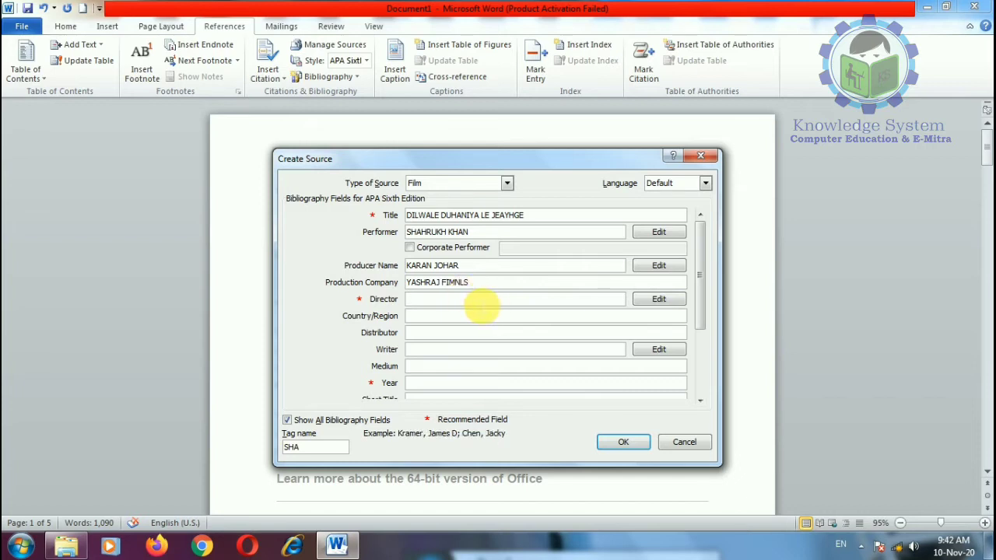
pyautogui.write('YASH CHOPRA')
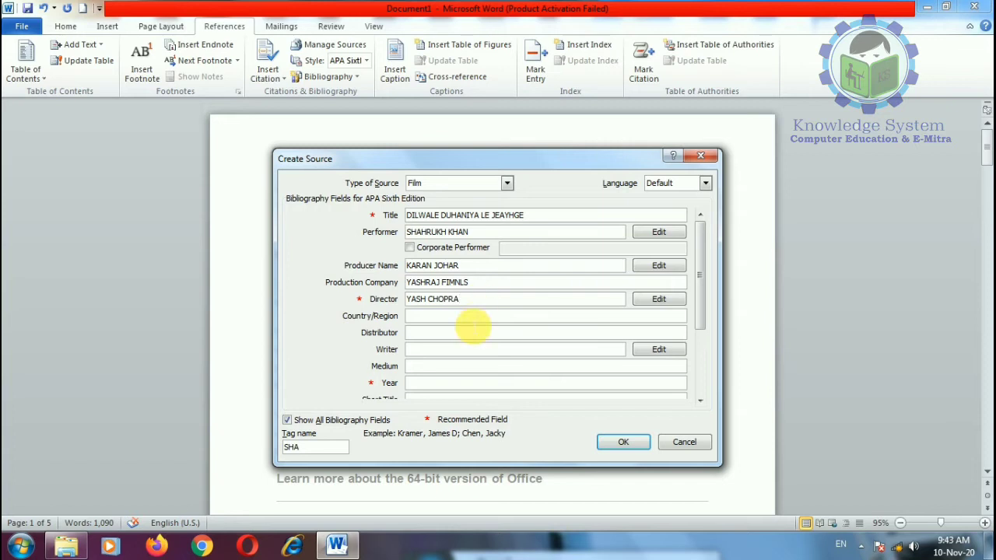
pyautogui.click(444, 318)
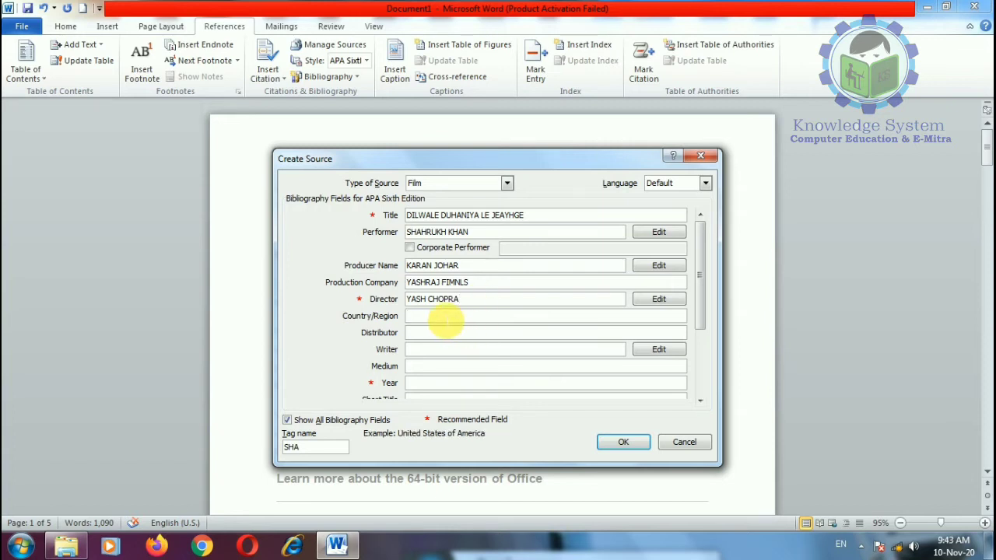
pyautogui.write('INDIA')
pyautogui.press('Tab')
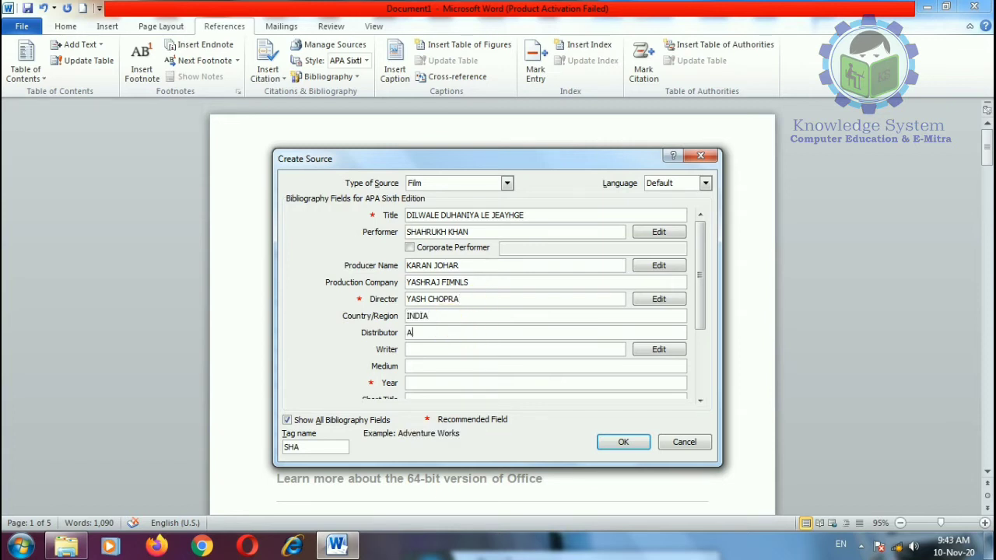
pyautogui.write('ADLABS')
pyautogui.press('Tab')
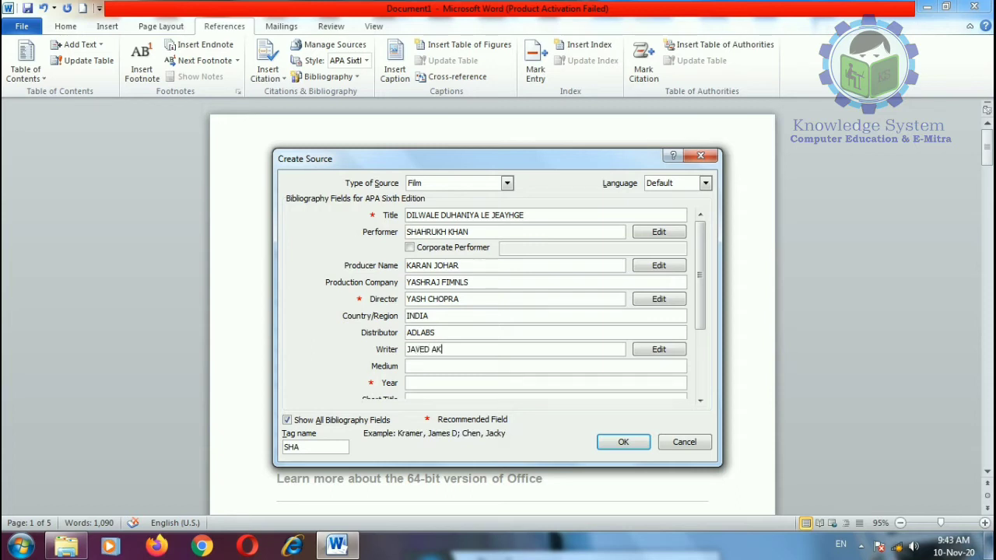
# Fill in the writer JAVED AKHATAR, the medium HINDI and the year 1995 for the film source
pyautogui.press('Tab')
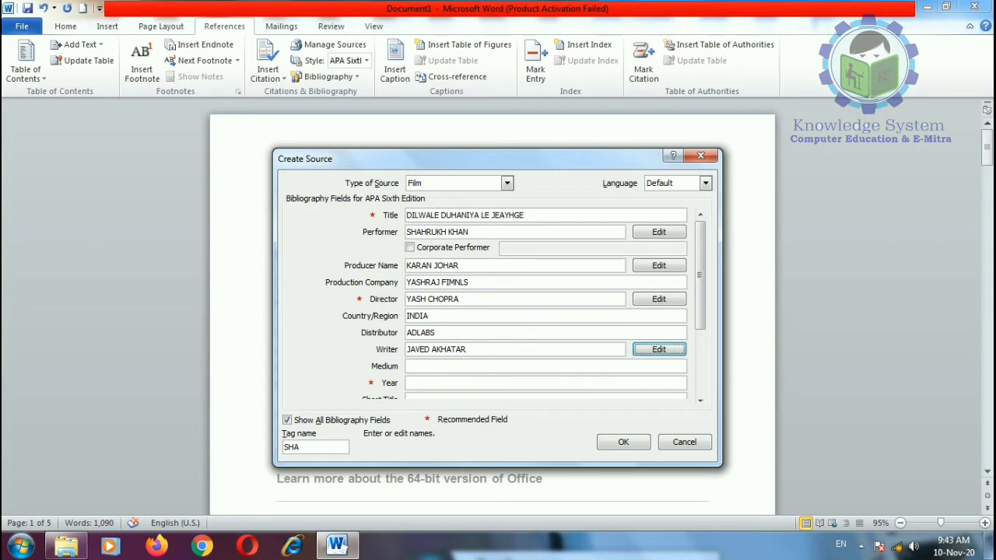
pyautogui.press('Tab')
pyautogui.write('HINDI')
pyautogui.press('Tab')
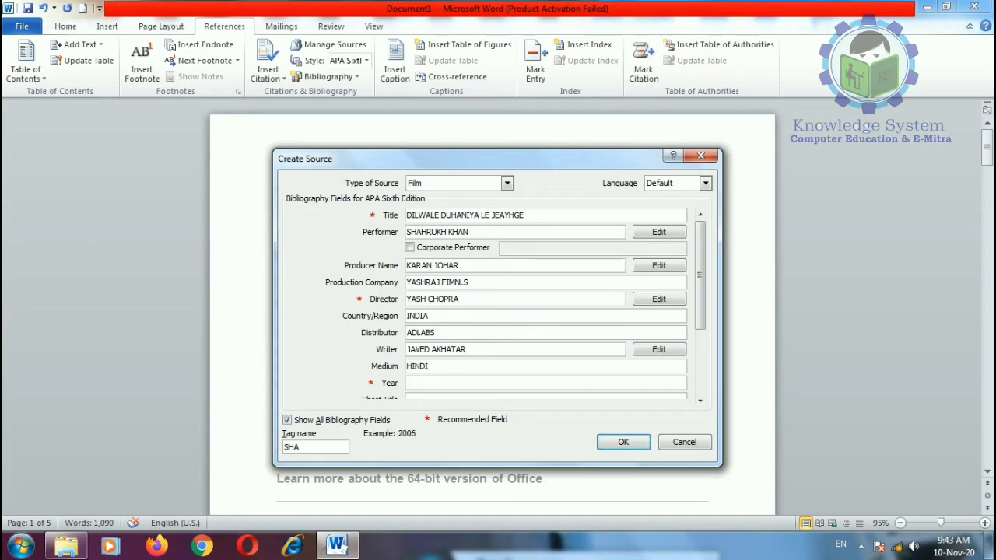
pyautogui.write('1995')
pyautogui.press('Tab')
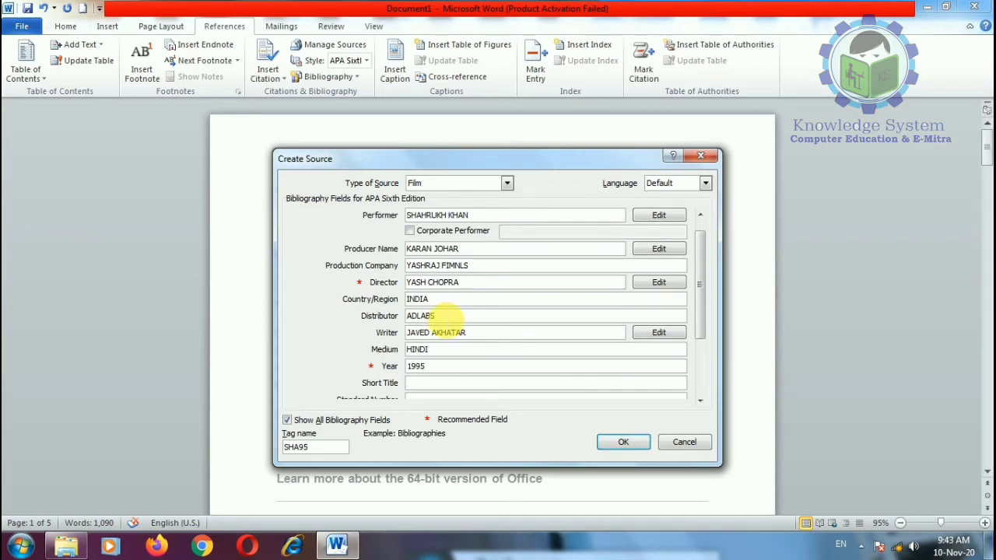
pyautogui.write('DDLJ')
pyautogui.press('Tab')
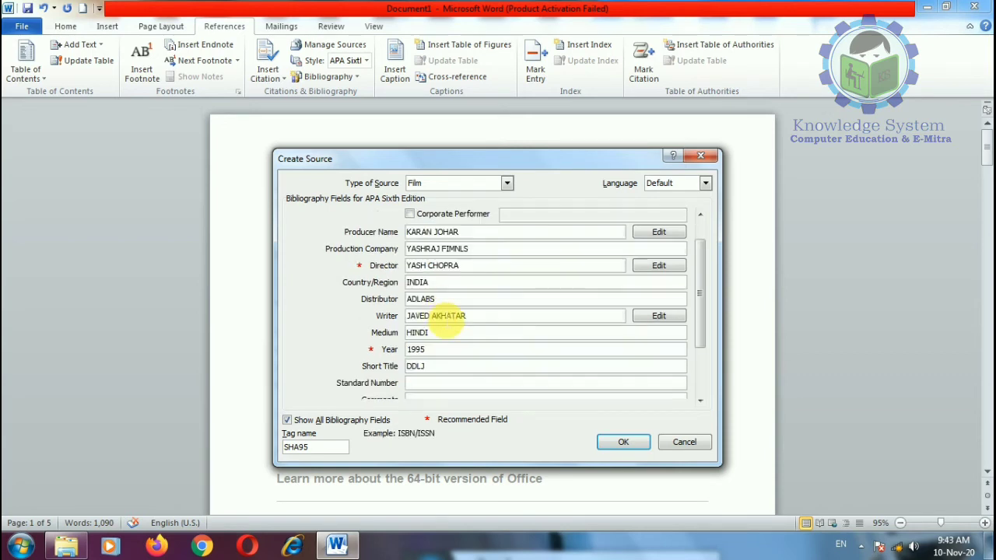
pyautogui.write('97897897897')
pyautogui.press('Tab')
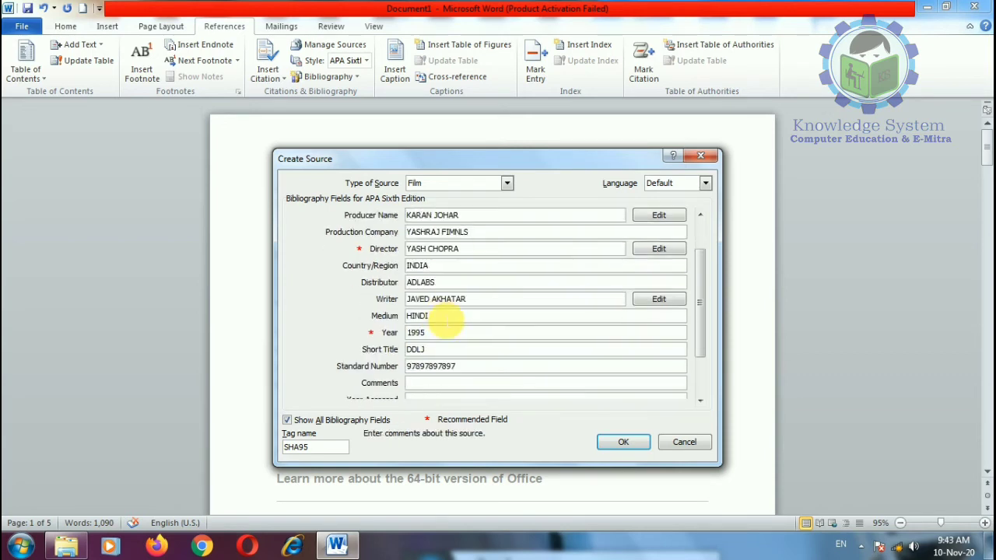
pyautogui.write('IT')
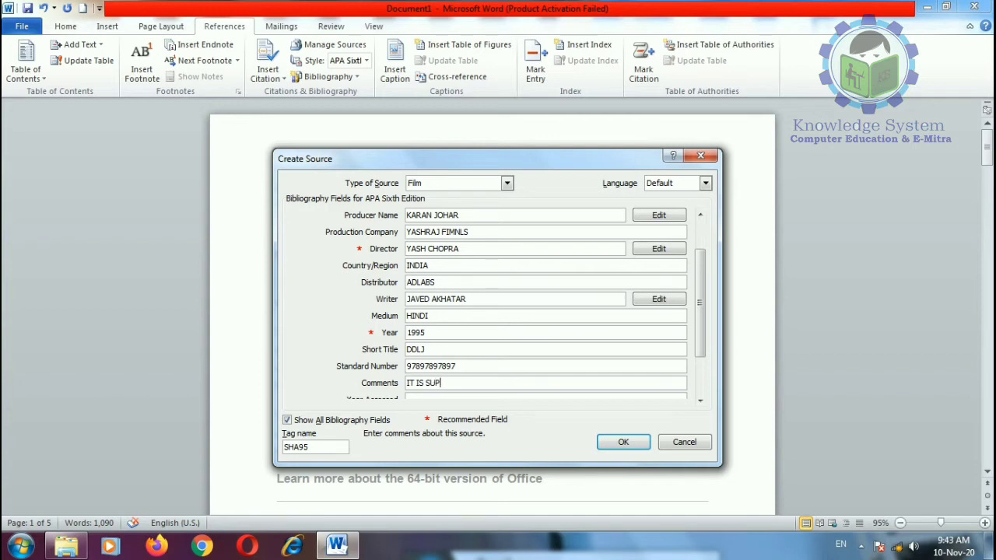
pyautogui.write('IS SUPERHIT MOVIEW')
pyautogui.press('Tab')
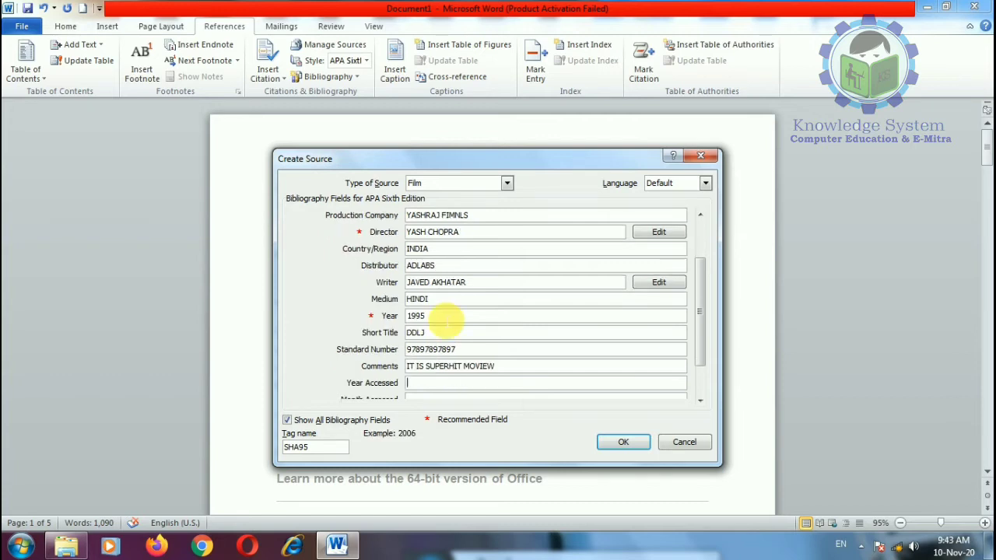
# Set the film source's access date to year 1998, month JAN and day 3
pyautogui.write('1998')
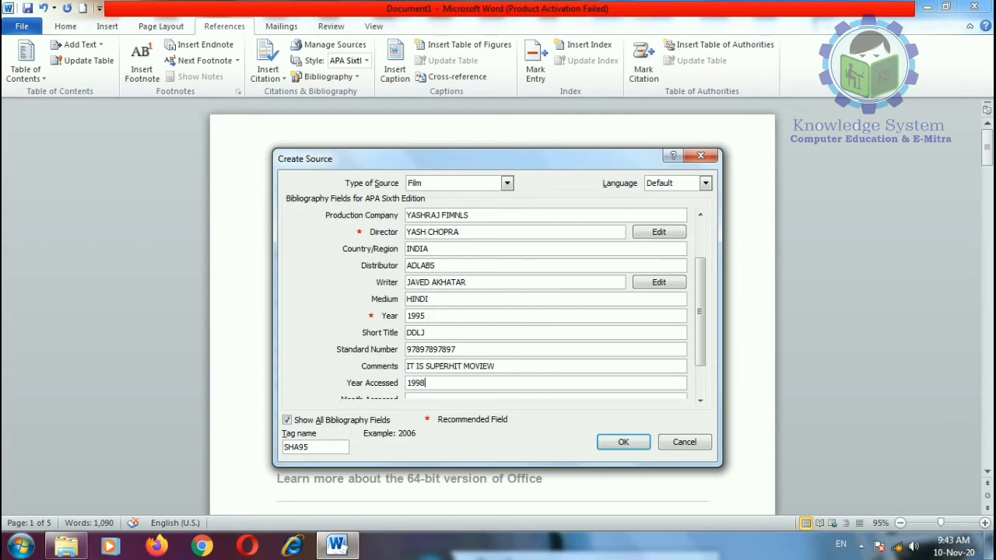
pyautogui.press('Tab')
pyautogui.write('J')
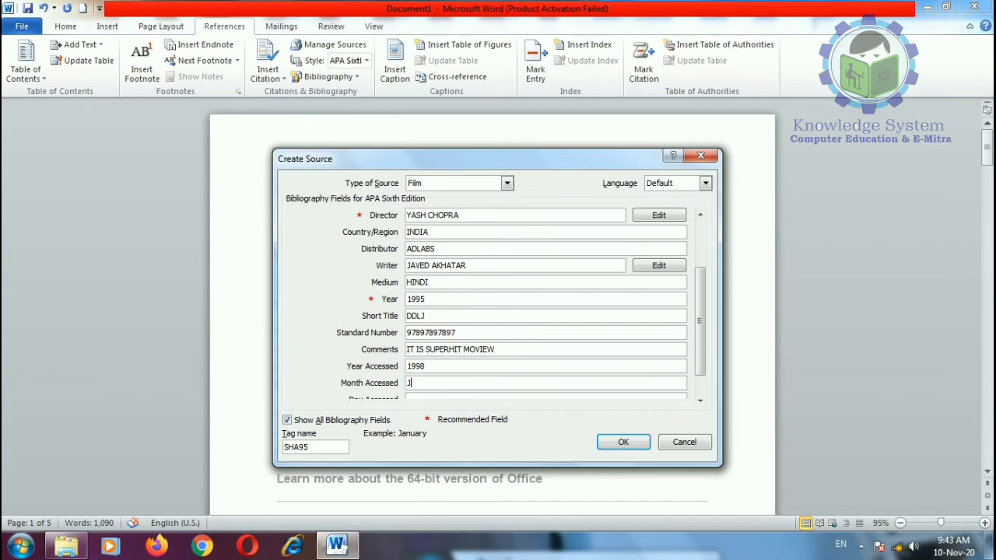
pyautogui.press('Tab')
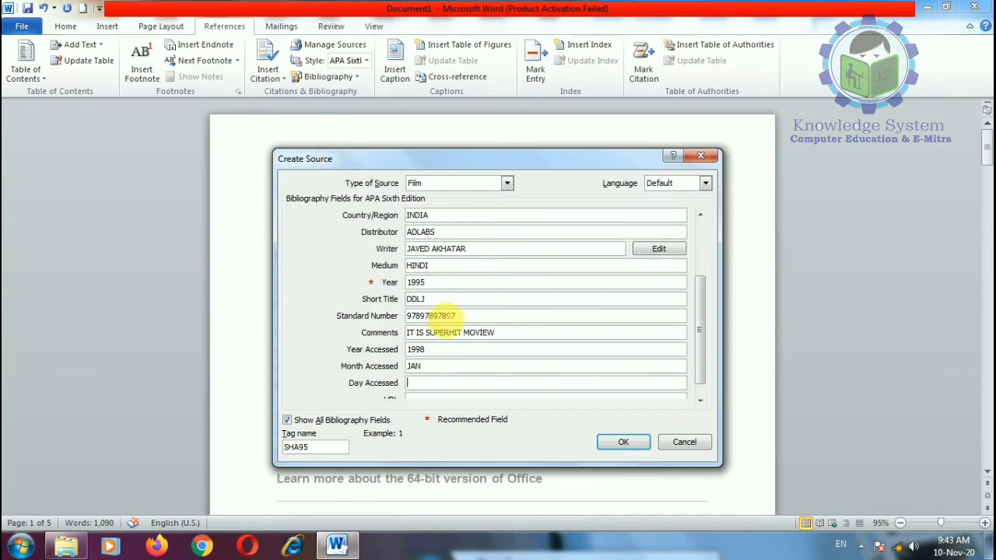
pyautogui.write('3')
pyautogui.press('Tab')
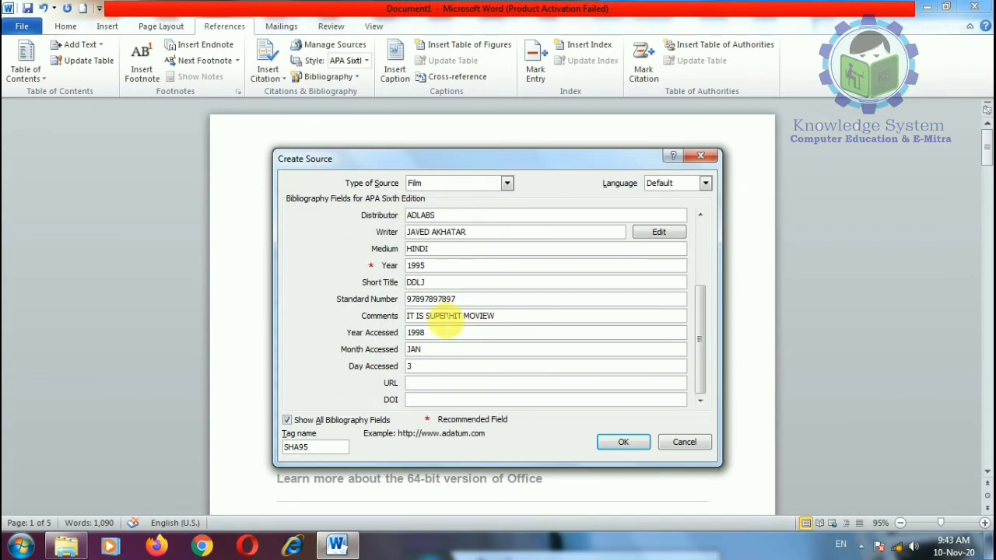
pyautogui.write('WW')
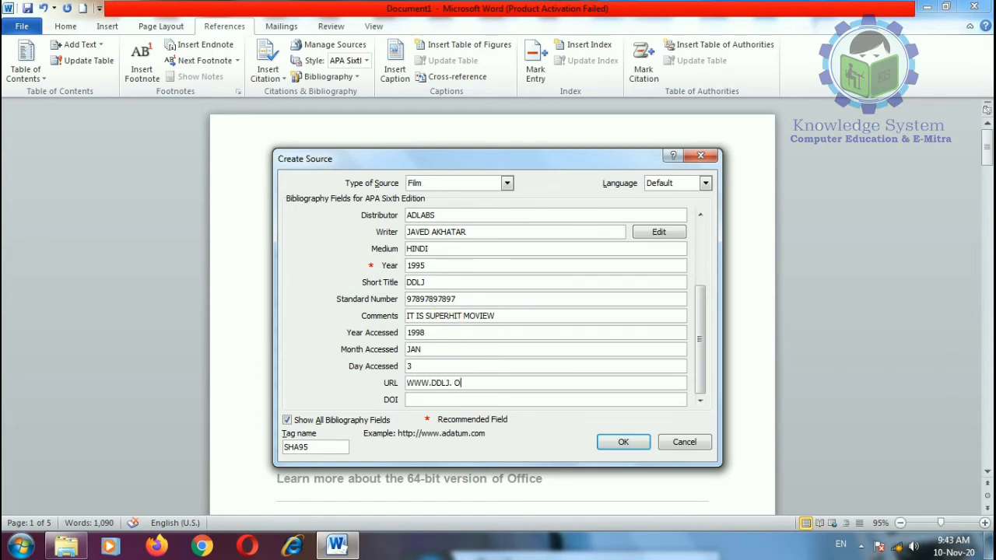
pyautogui.write('W.DDLJCOM')
pyautogui.press('Tab')
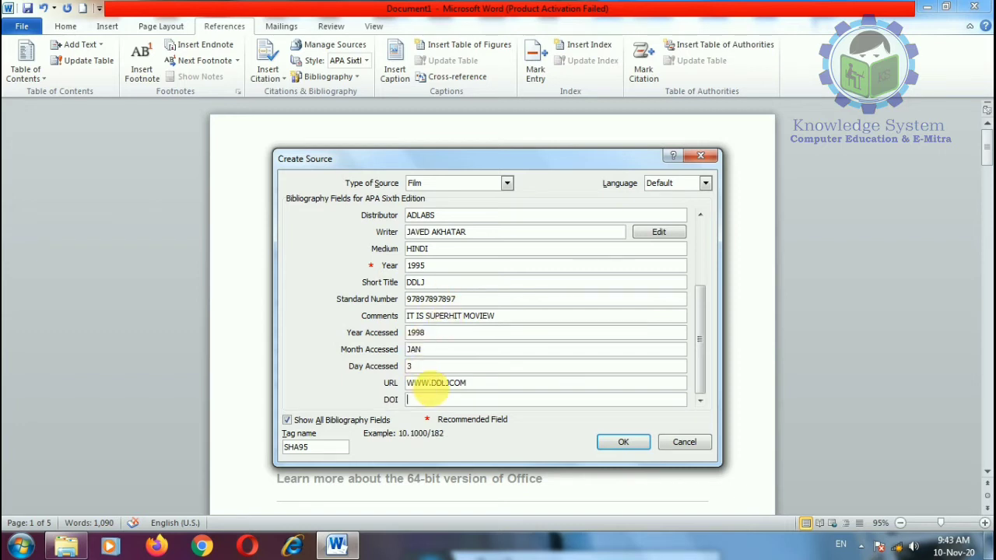
pyautogui.click(620, 442)
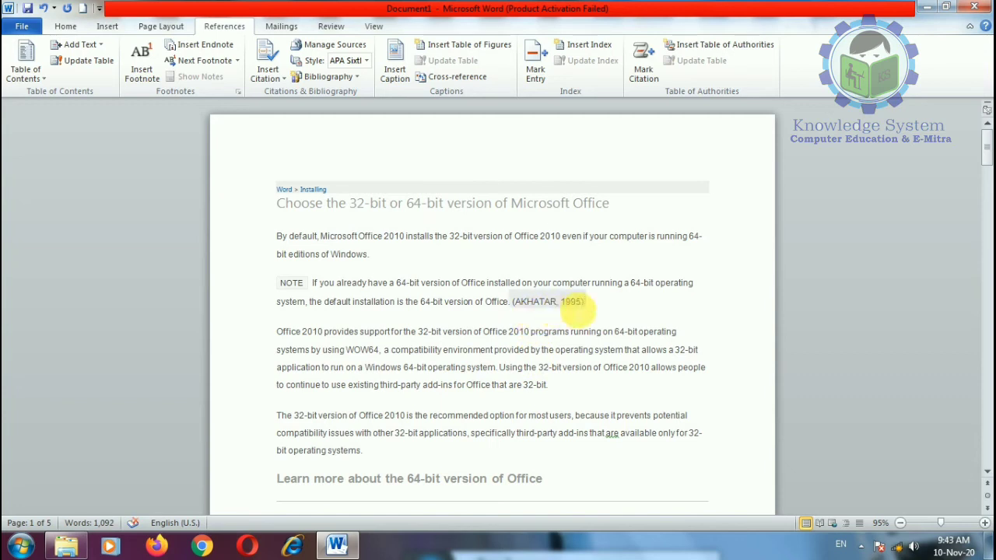
# Open the source behind the NOTE paragraph's citation for editing, review its fields and close it without changes
pyautogui.click(576, 302)
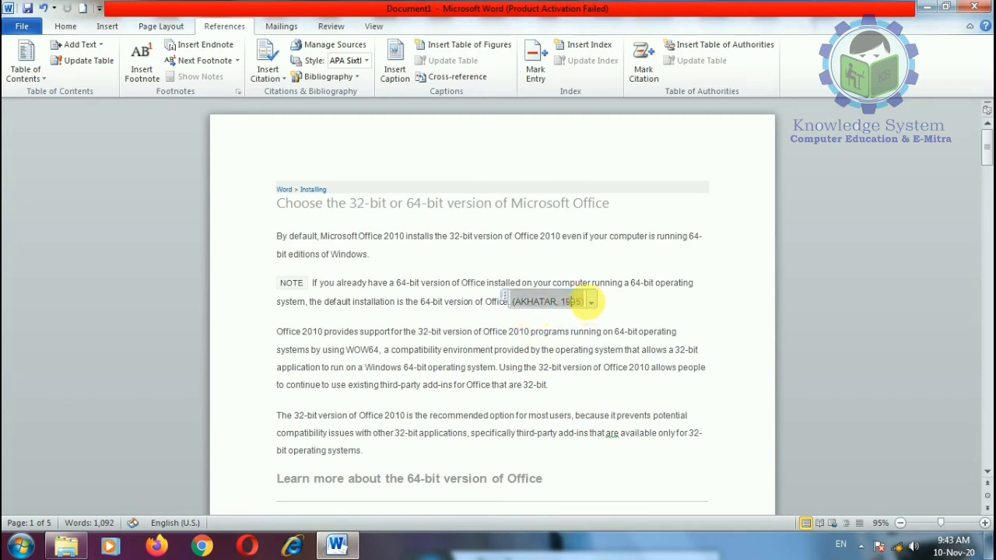
pyautogui.click(591, 302)
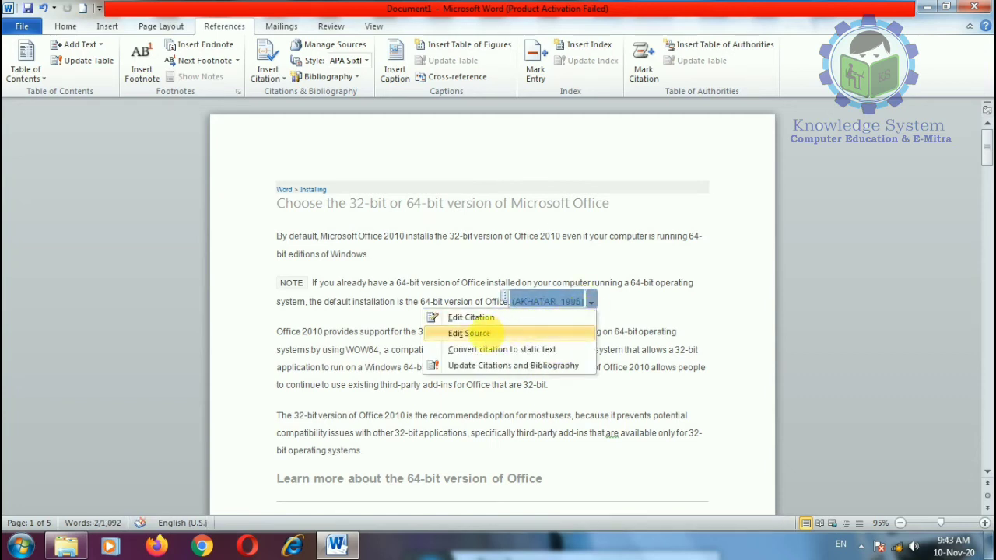
pyautogui.click(493, 332)
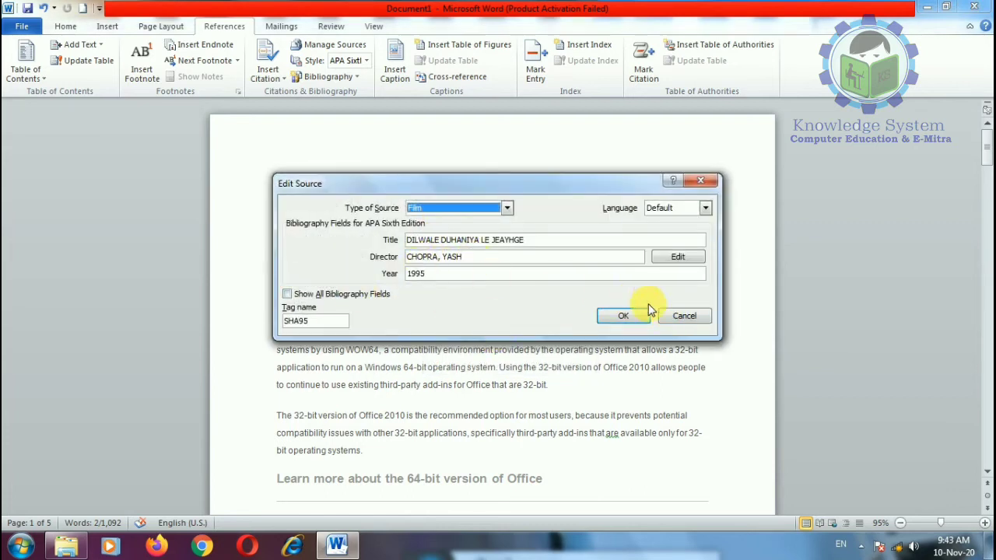
pyautogui.click(684, 316)
# Convert the citation at the end of the NOTE paragraph to static text and check that it selects as plain text
pyautogui.click(591, 302)
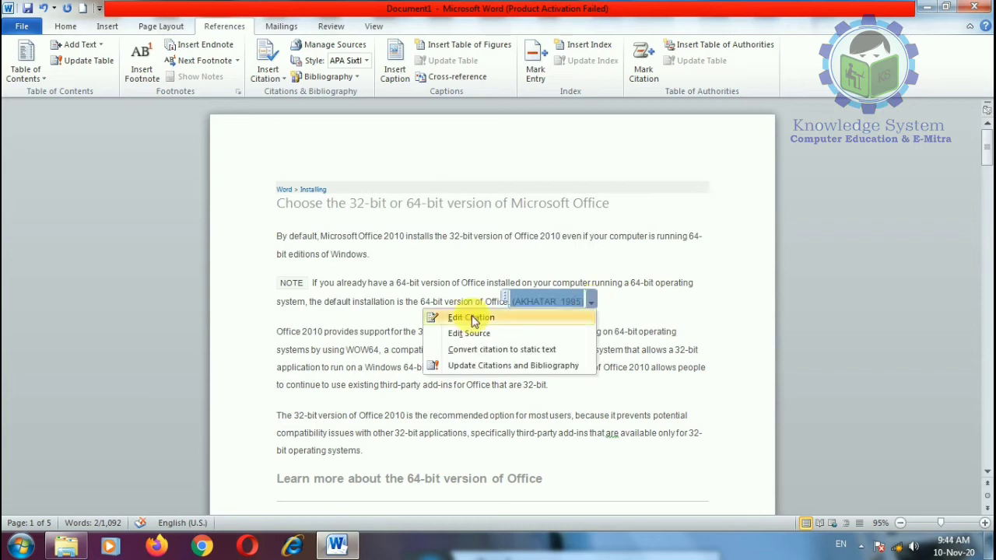
pyautogui.click(492, 350)
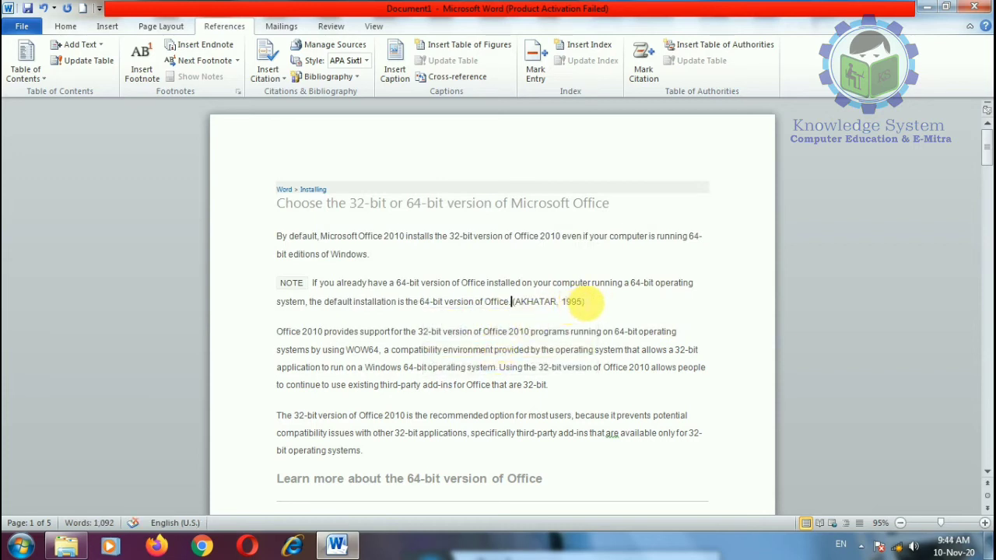
pyautogui.moveTo(584, 302); pyautogui.dragTo(520, 304)
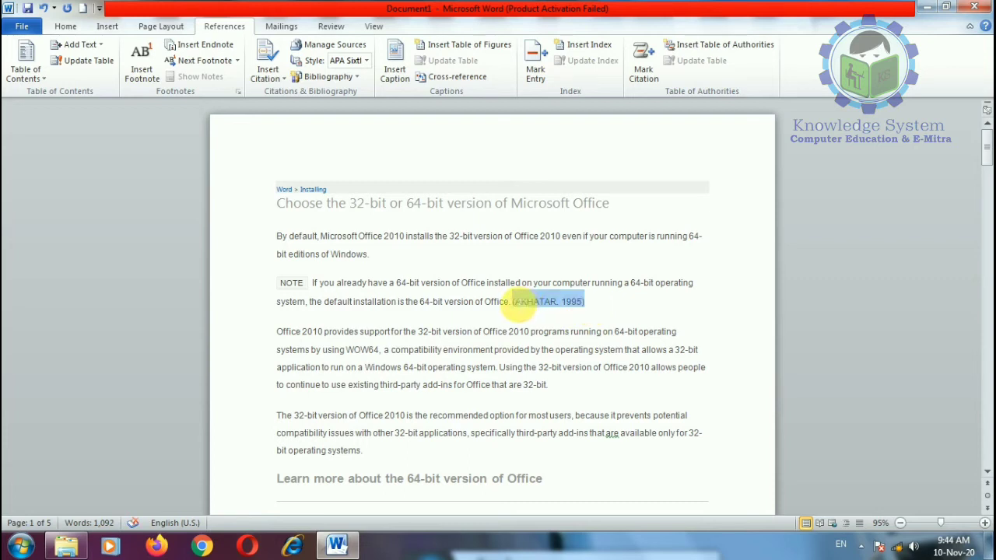
pyautogui.click(588, 308)
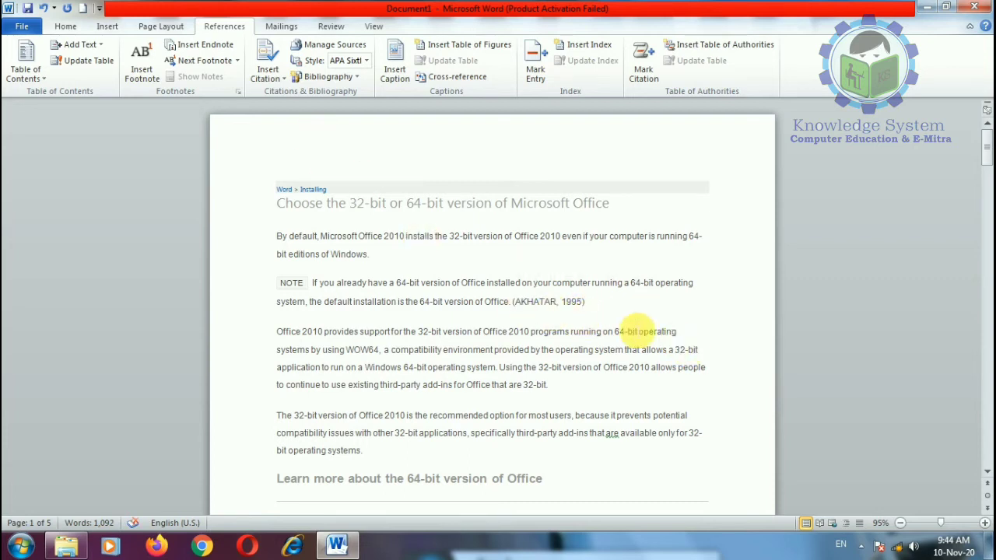
# Copy the "ramchartit manas (1555)" source from the master list to the document's current source list
pyautogui.click(582, 305)
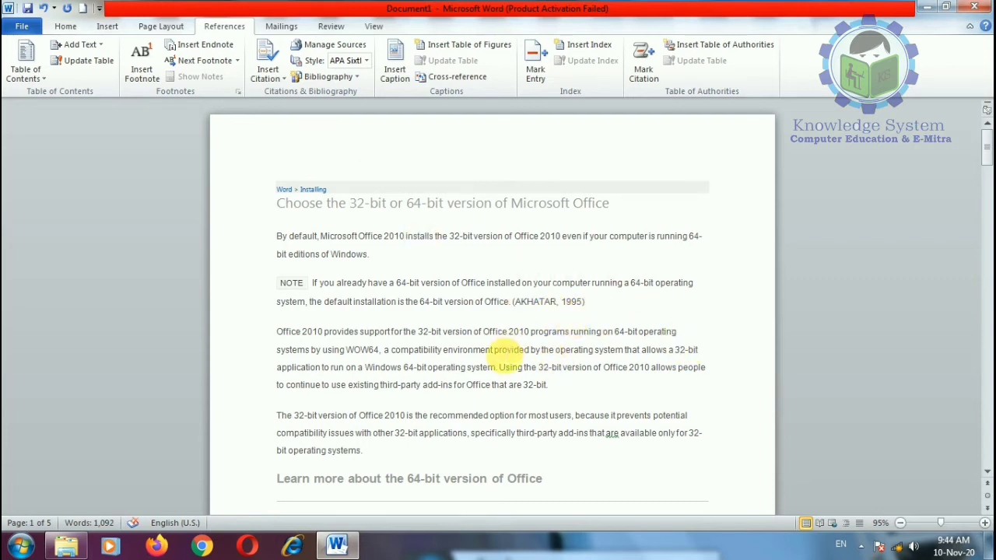
pyautogui.scroll(-3, 504, 359)
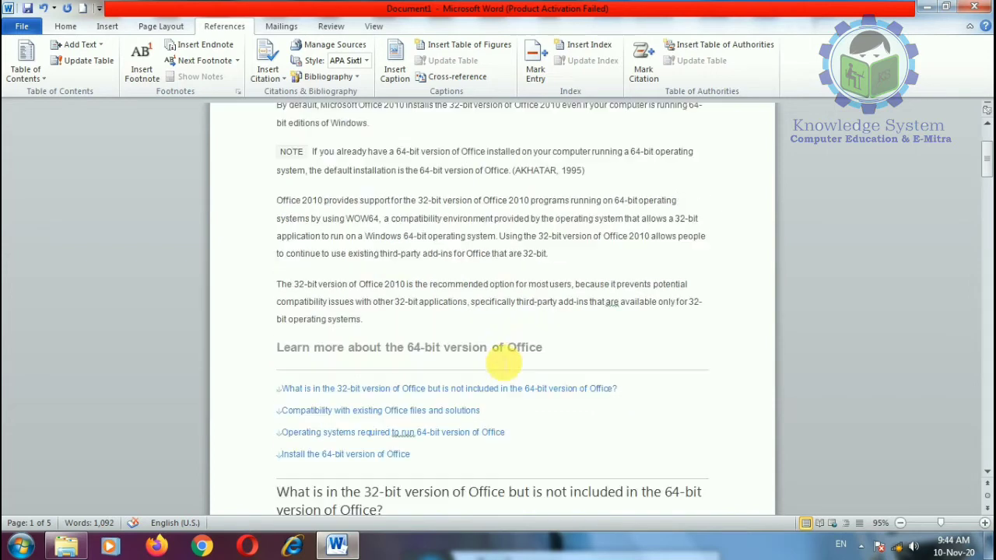
pyautogui.click(333, 45)
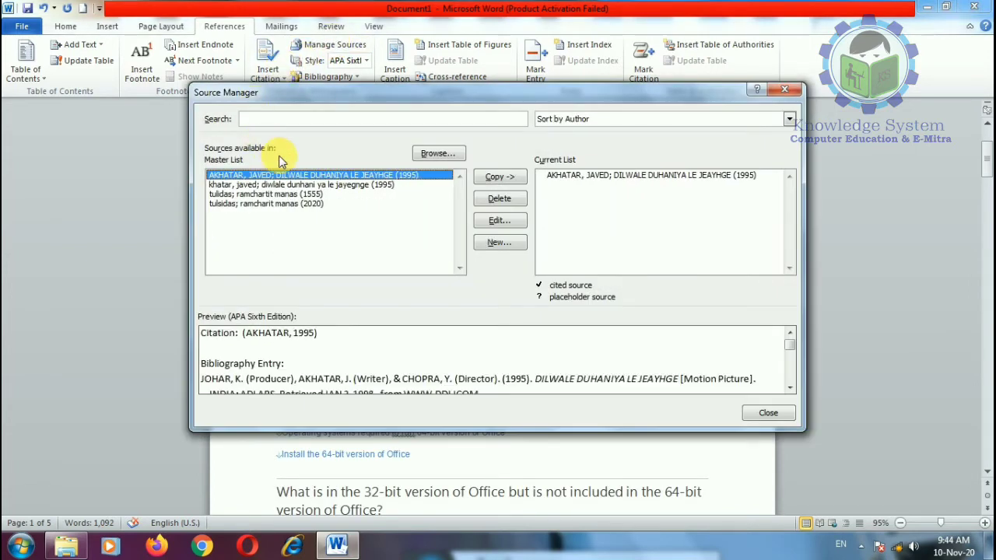
pyautogui.click(328, 185)
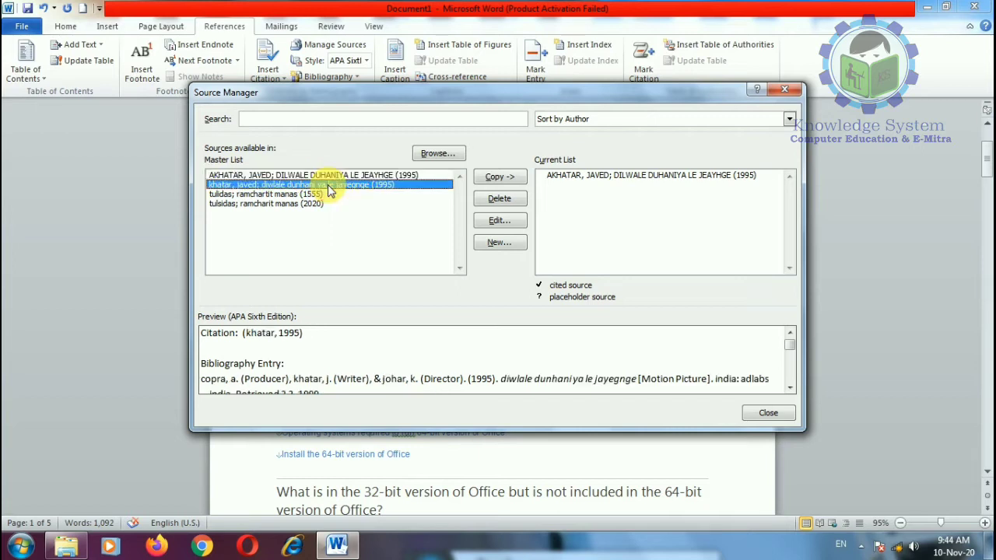
pyautogui.click(308, 194)
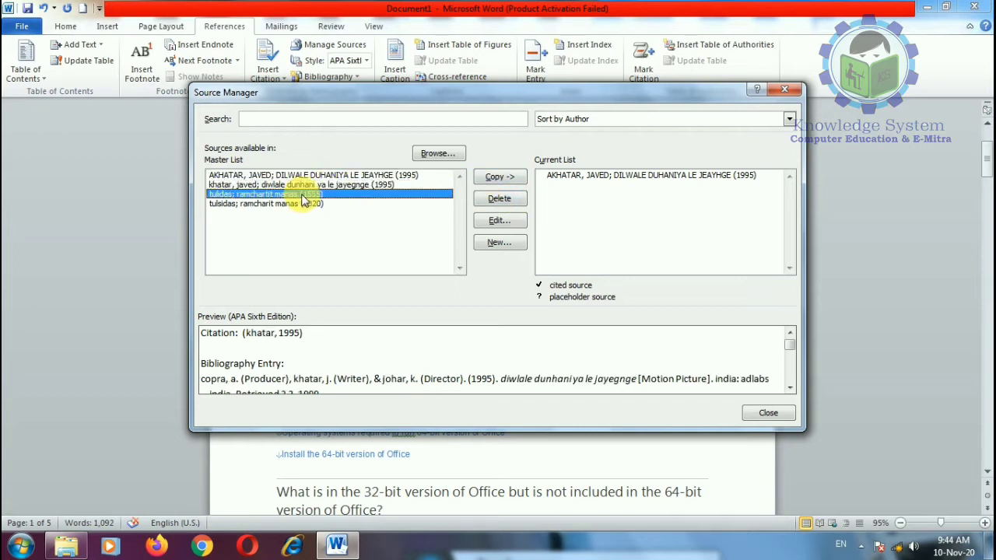
pyautogui.click(492, 177)
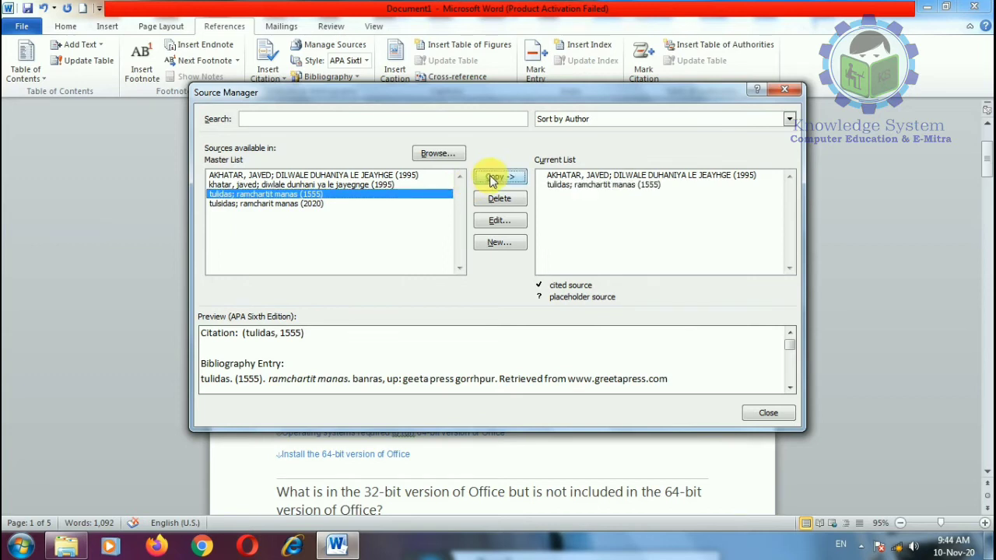
pyautogui.click(778, 412)
# Insert the "ramchartit manas (1555)" citation after the ActiveX controls library bullet under "Compatibility with existing Office files and solutions"
pyautogui.scroll(-12, 695, 407)
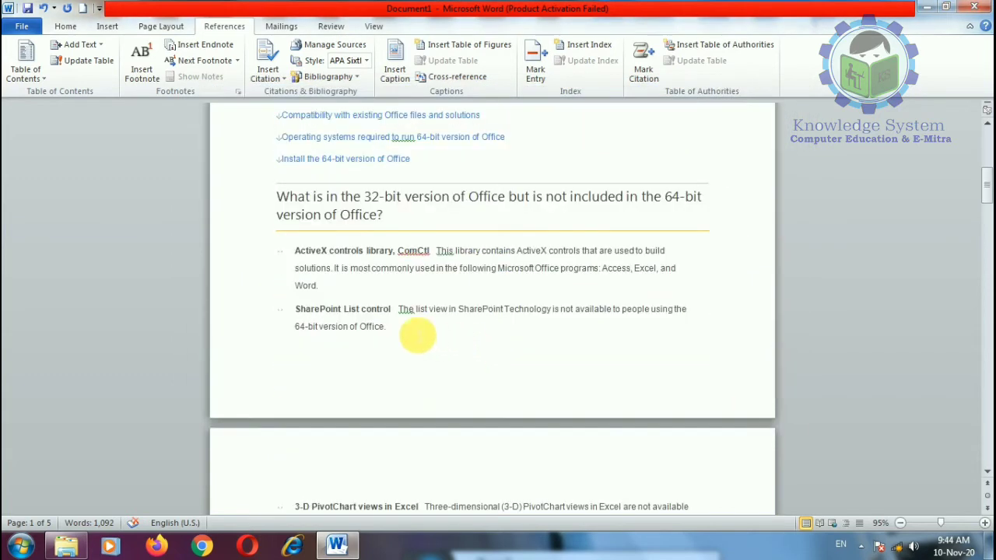
pyautogui.scroll(-3, 606, 307)
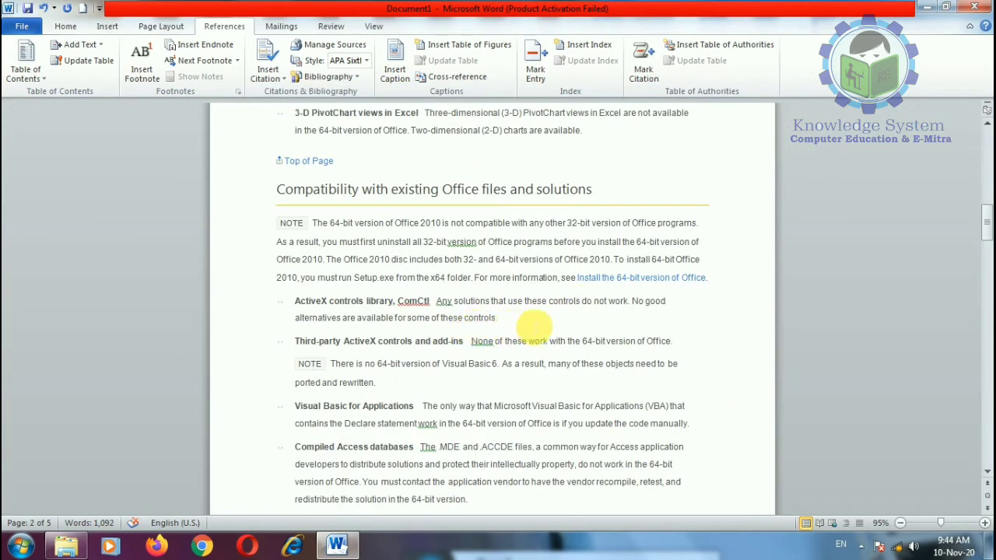
pyautogui.click(519, 321)
pyautogui.click(268, 55)
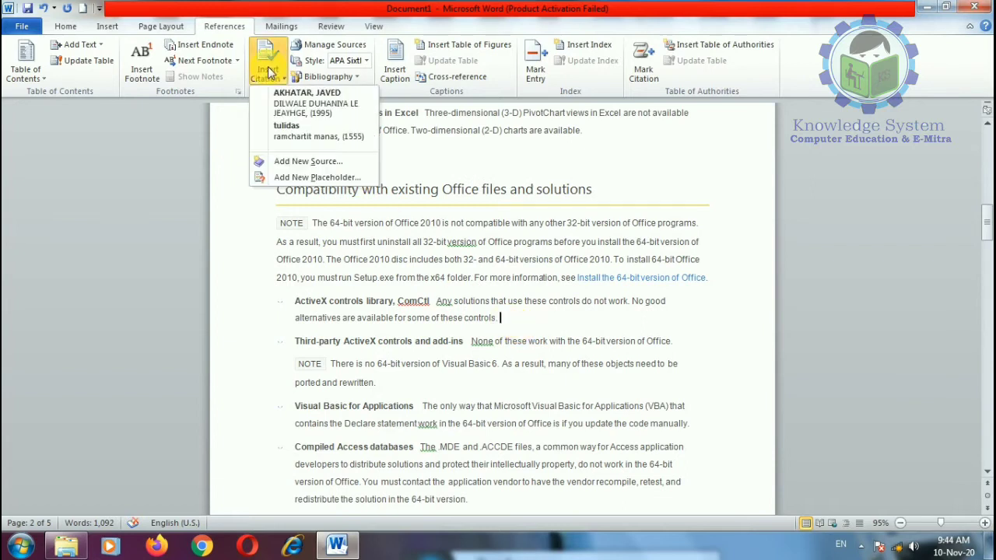
pyautogui.click(306, 133)
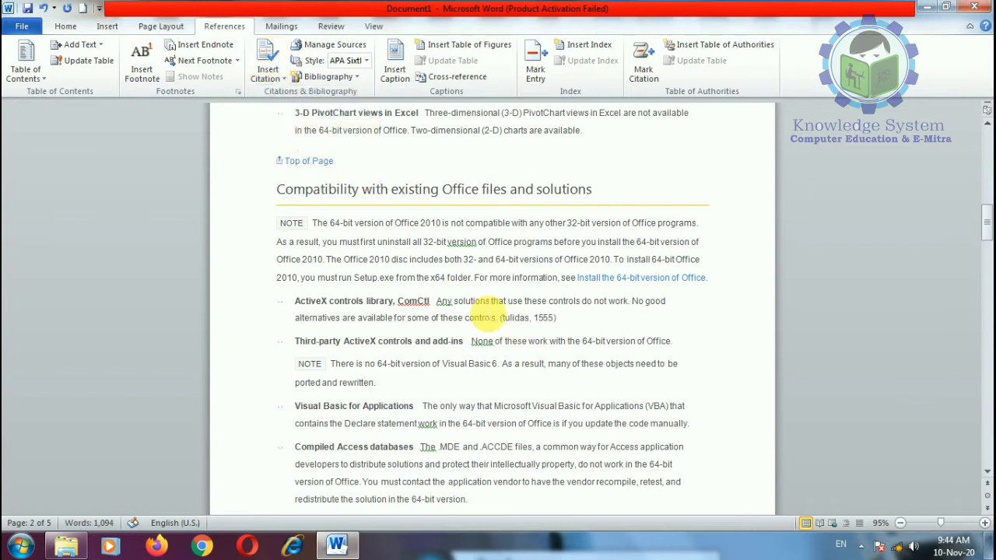
pyautogui.click(519, 317)
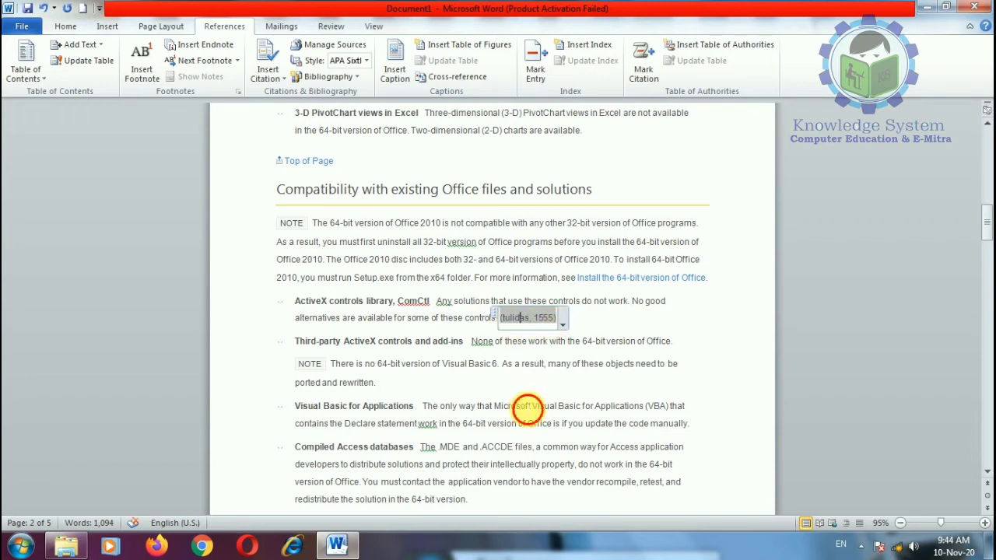
pyautogui.click(527, 411)
# Insert the built-in Bibliography on the last page, below the final "Top of Page" link, and review its entries
pyautogui.scroll(-12, 583, 379)
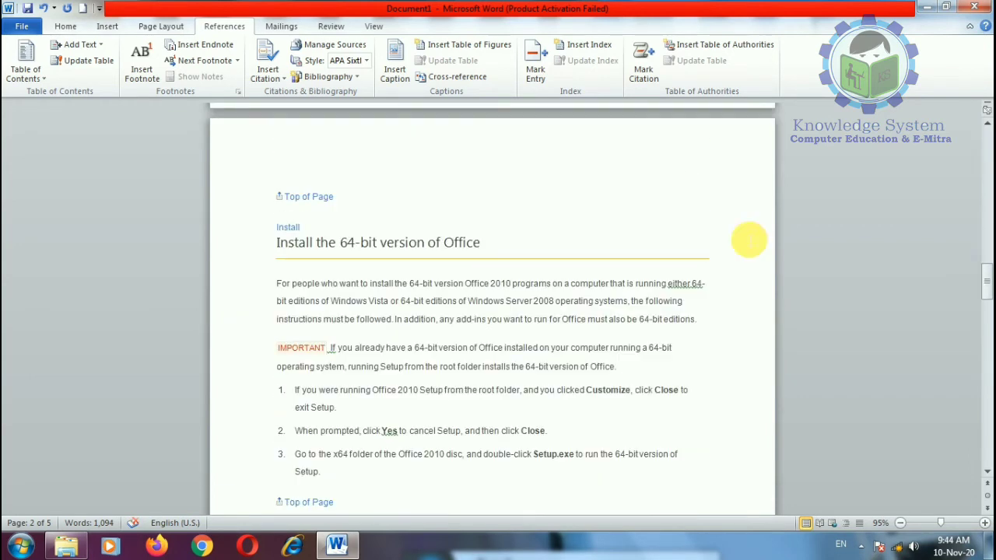
pyautogui.moveTo(984, 284); pyautogui.dragTo(983, 421)
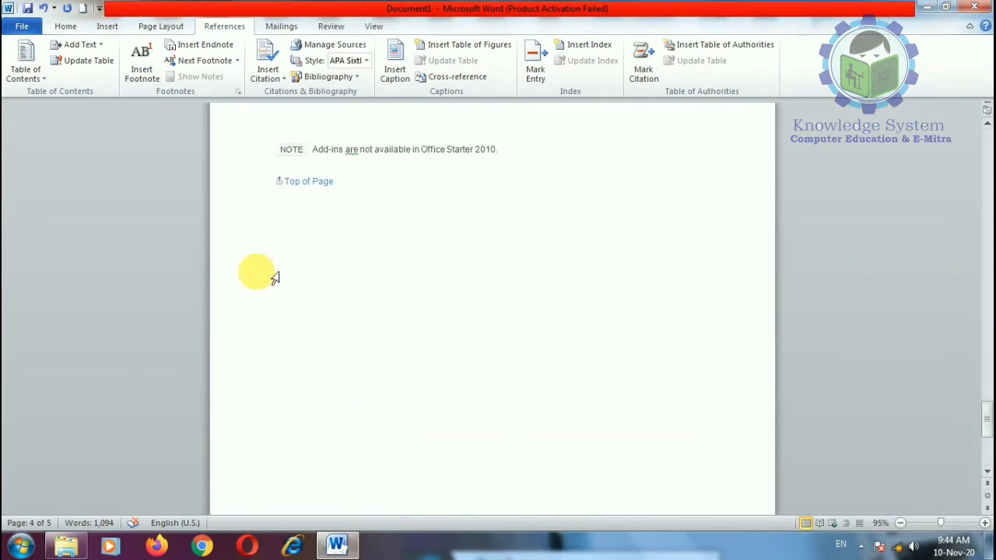
pyautogui.click(289, 222)
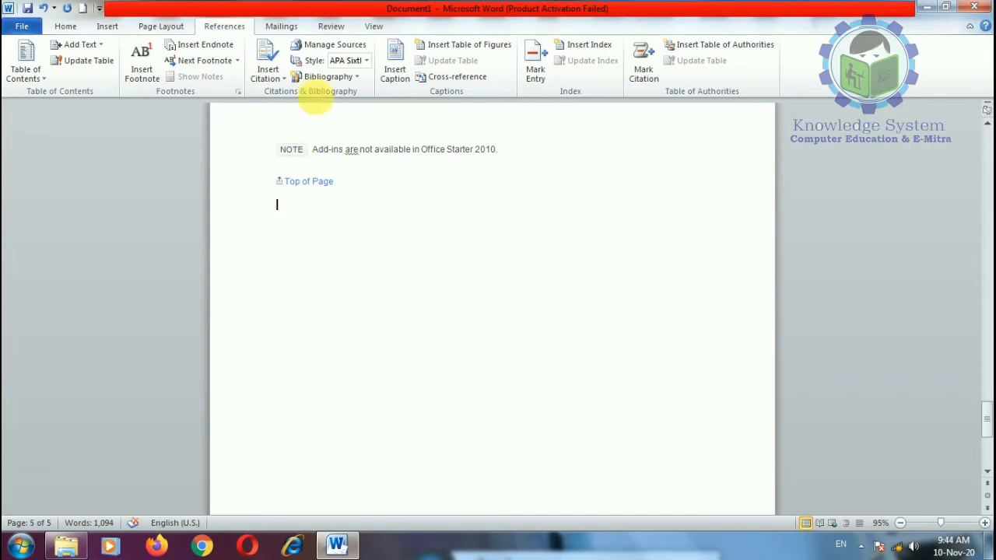
pyautogui.click(326, 76)
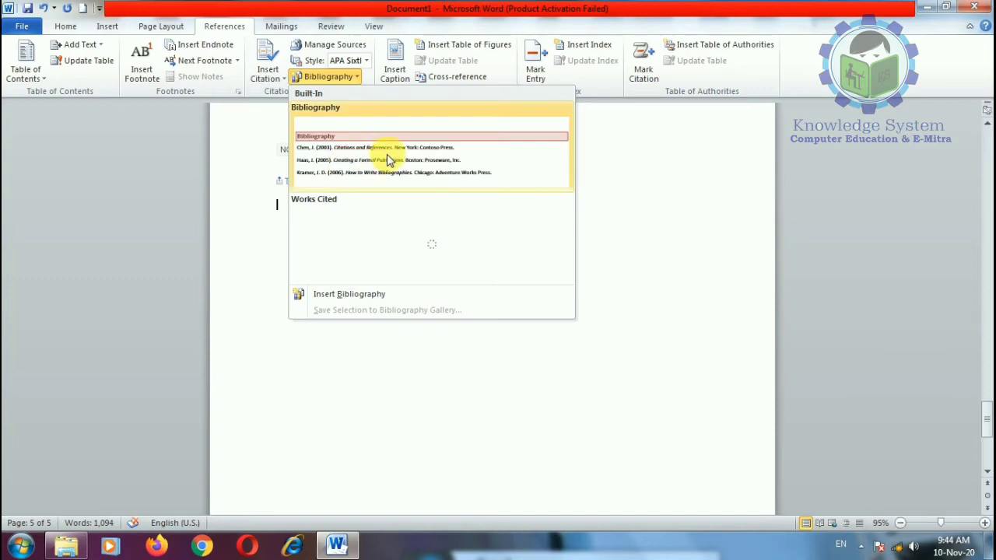
pyautogui.click(384, 161)
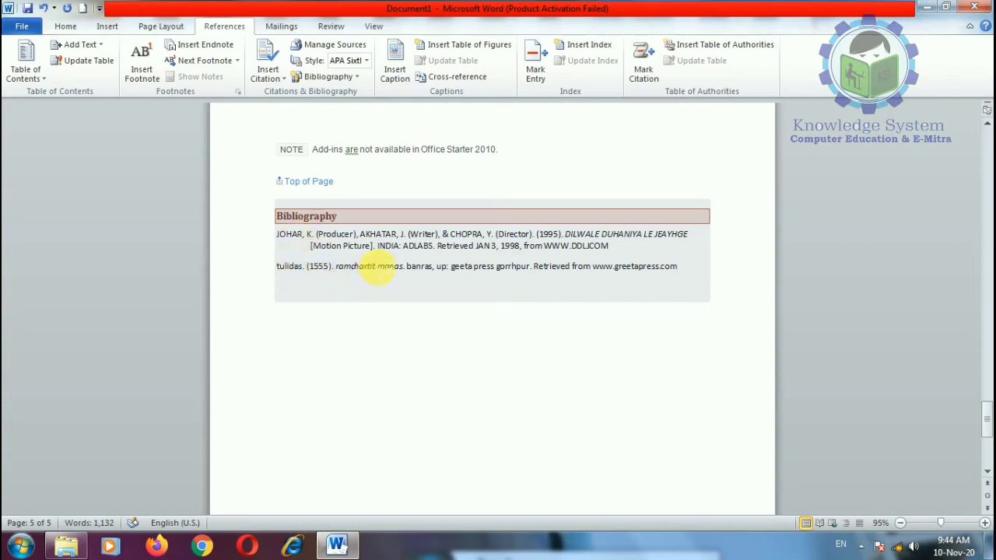
pyautogui.click(444, 267)
pyautogui.click(402, 309)
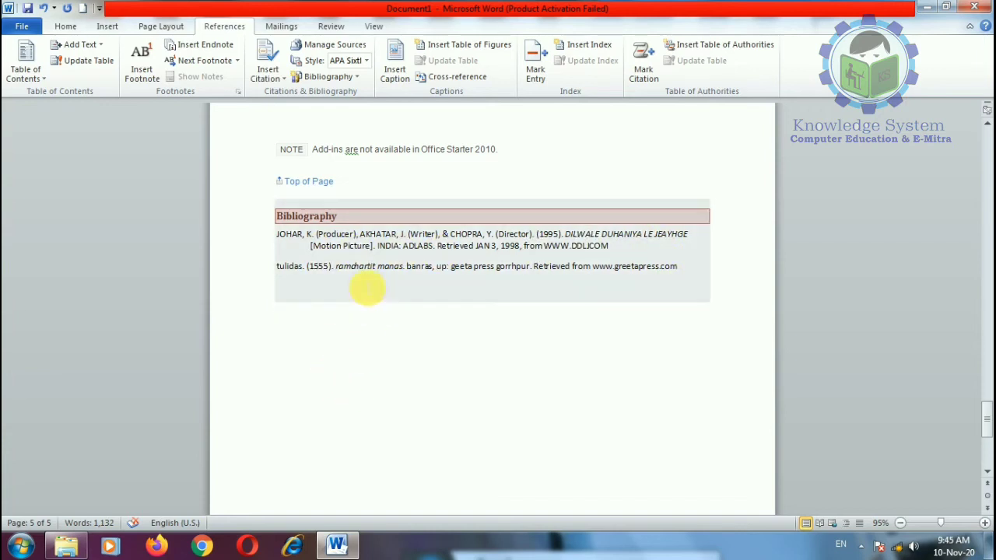
pyautogui.click(354, 268)
# Replace "downloads." ending the first paragraph of "Why would I use Office Click-to-Run?" with the "ramchartit manas (1555)" citation, and check the bibliography
pyautogui.scroll(7, 498, 264)
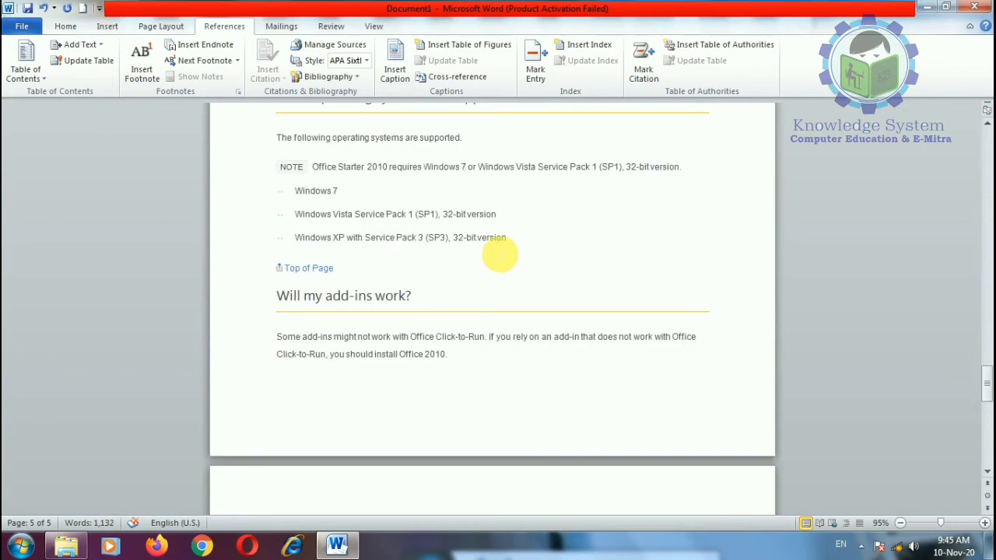
pyautogui.scroll(3, 500, 253)
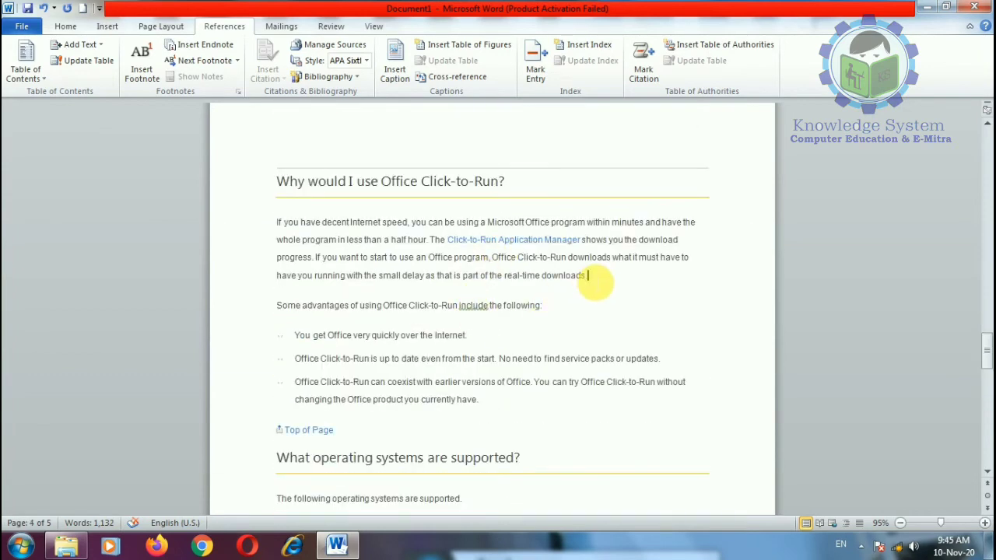
pyautogui.moveTo(589, 280); pyautogui.dragTo(548, 284)
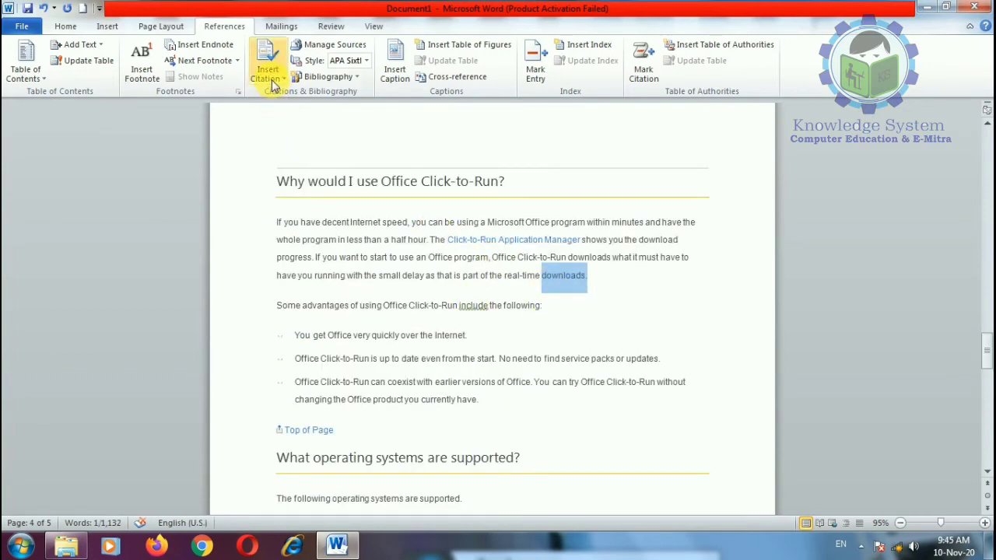
pyautogui.click(281, 82)
pyautogui.click(280, 82)
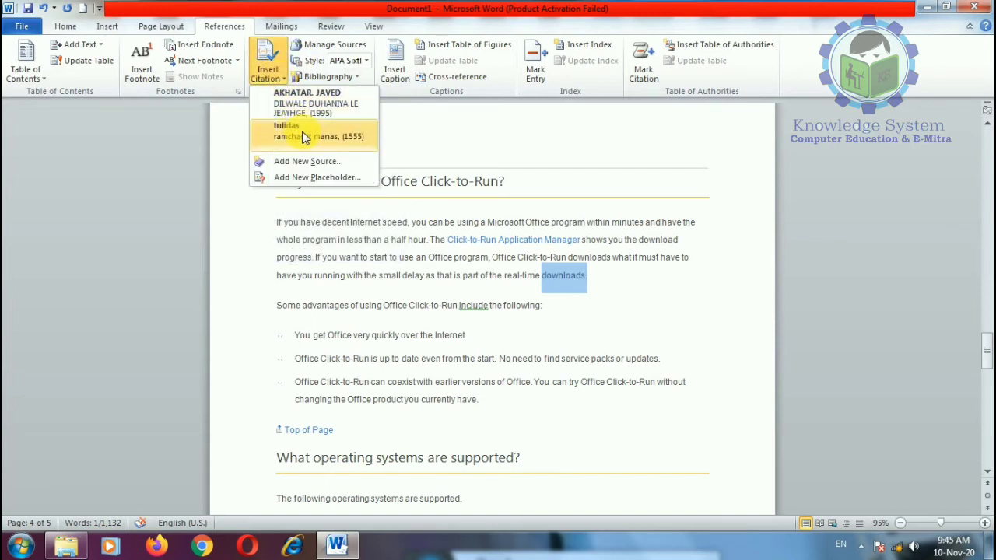
pyautogui.click(303, 137)
pyautogui.scroll(-15, 545, 296)
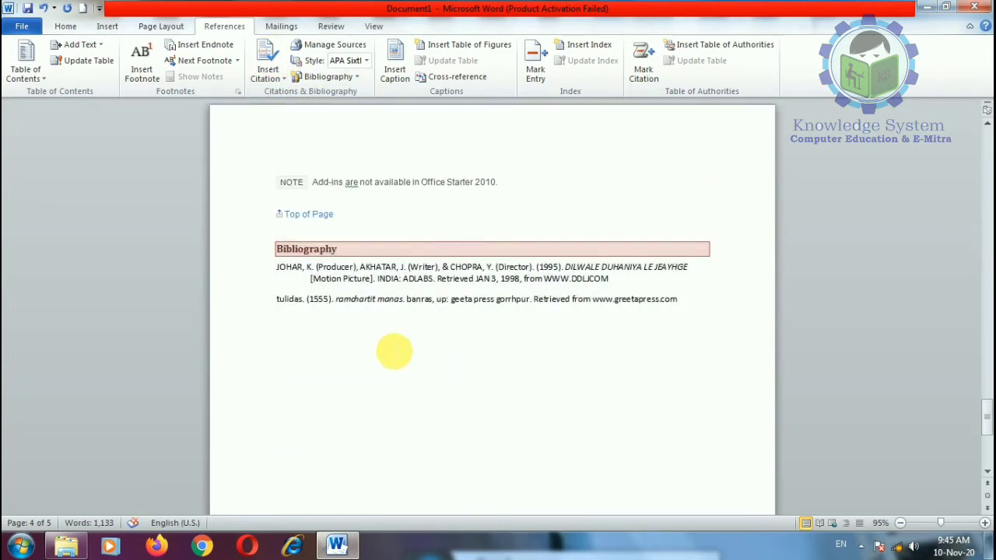
pyautogui.click(378, 273)
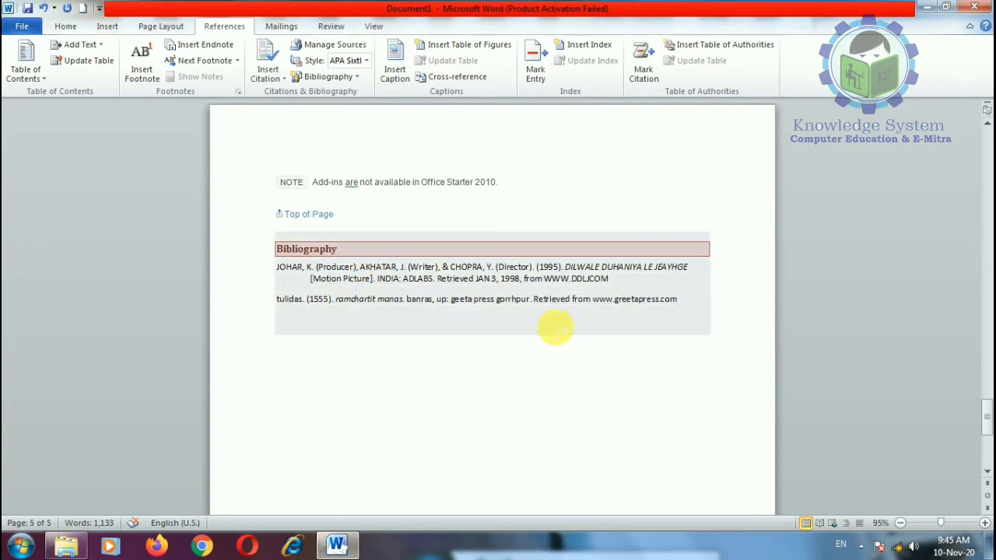
# Start a new citation source after step 3 of the 64-bit Office installation list, with Interview as the source type
pyautogui.scroll(20, 393, 195)
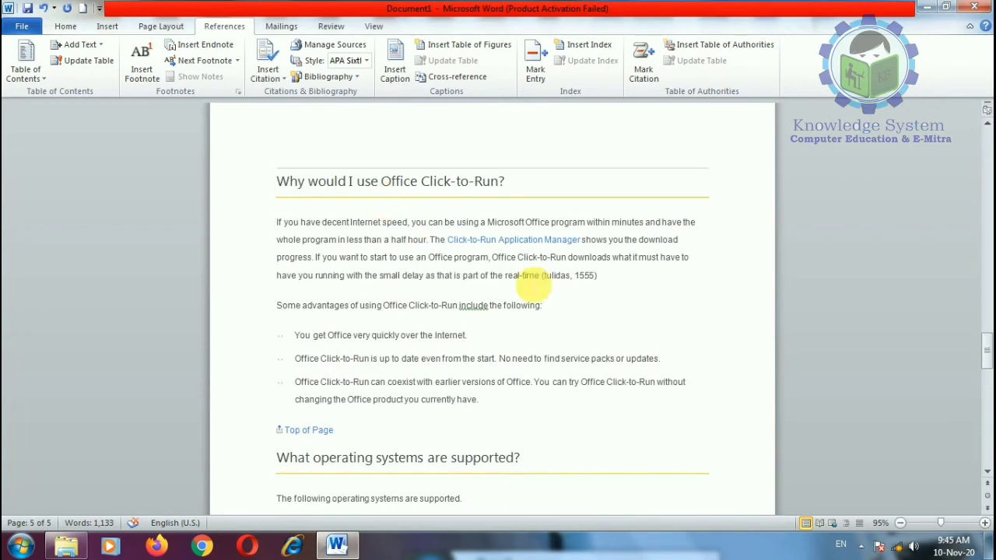
pyautogui.scroll(10, 532, 287)
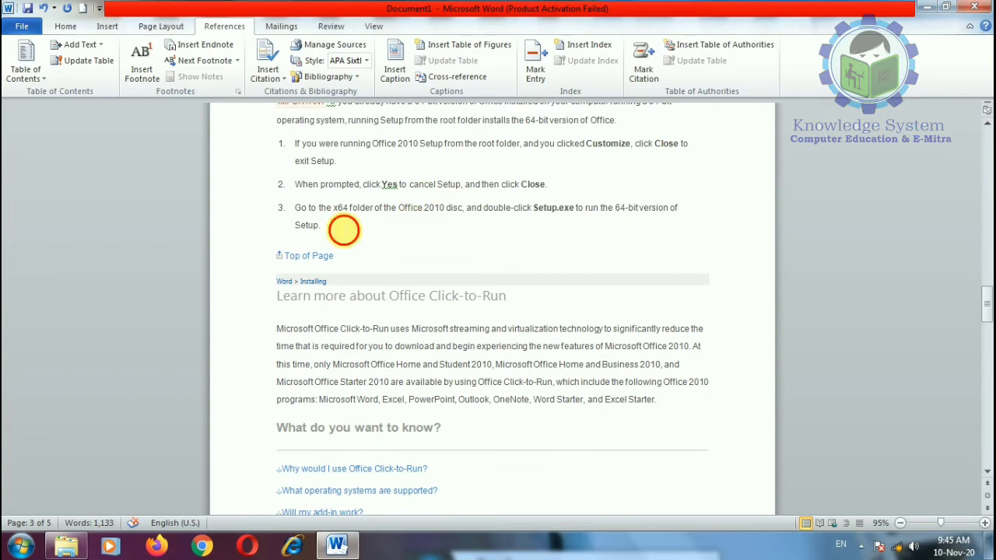
pyautogui.click(343, 229)
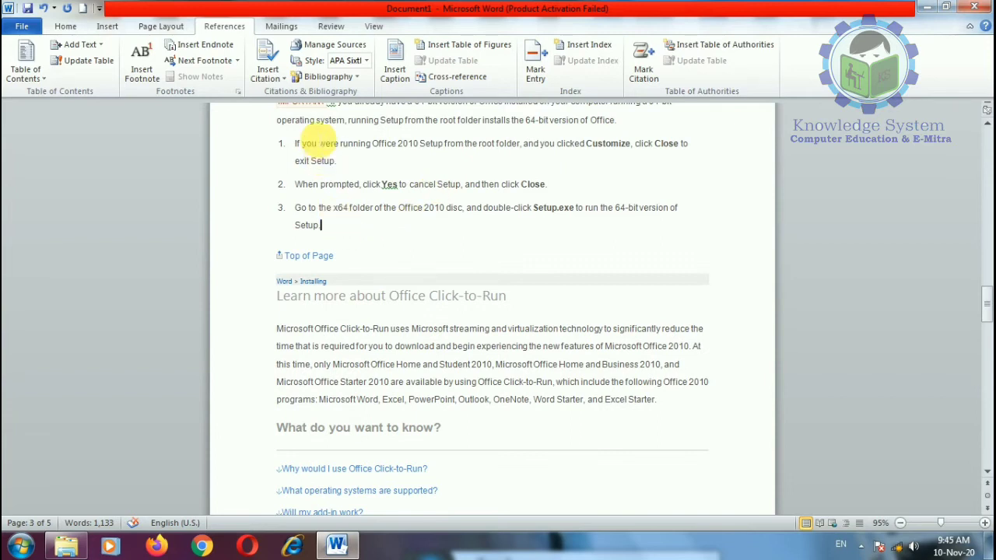
pyautogui.click(267, 67)
pyautogui.click(304, 161)
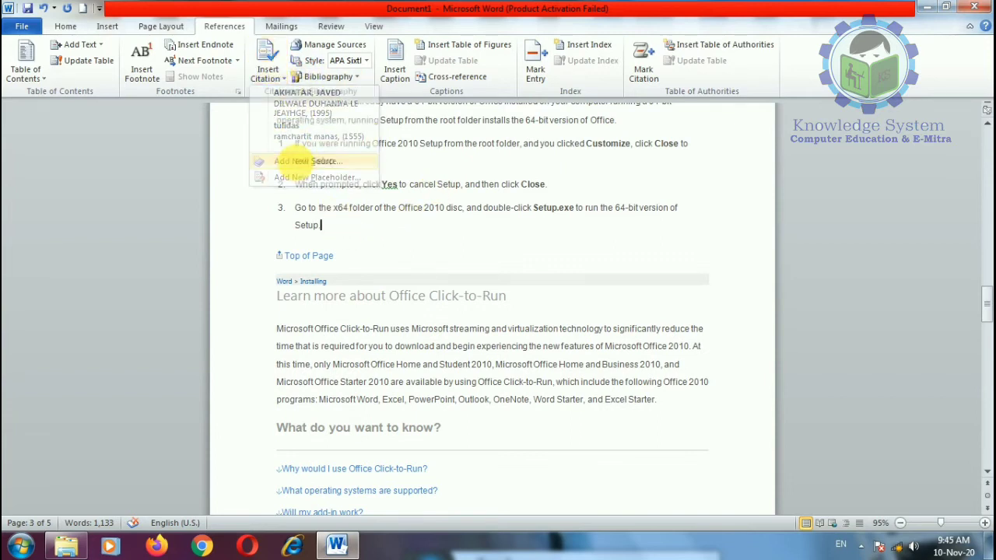
pyautogui.click(504, 209)
pyautogui.scroll(-2, 435, 247)
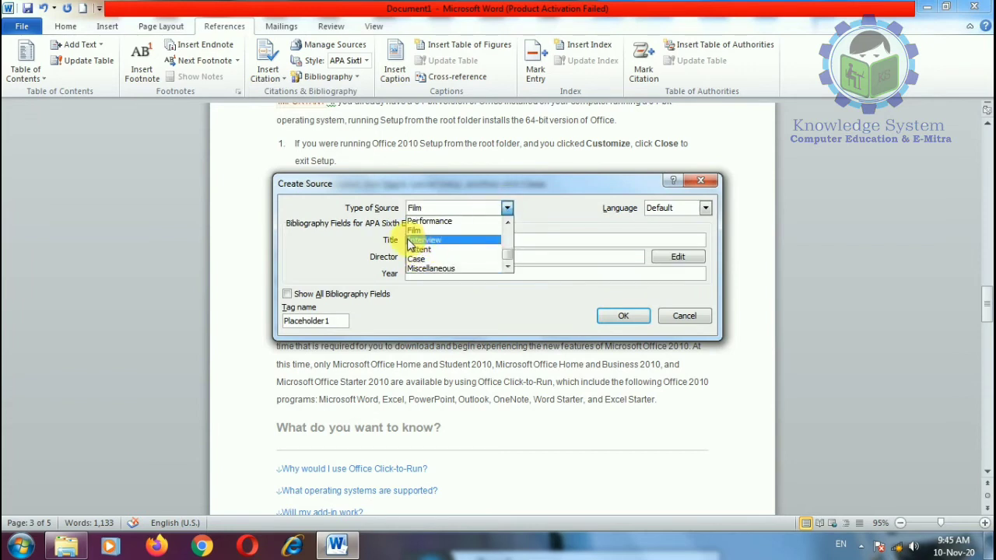
pyautogui.click(438, 241)
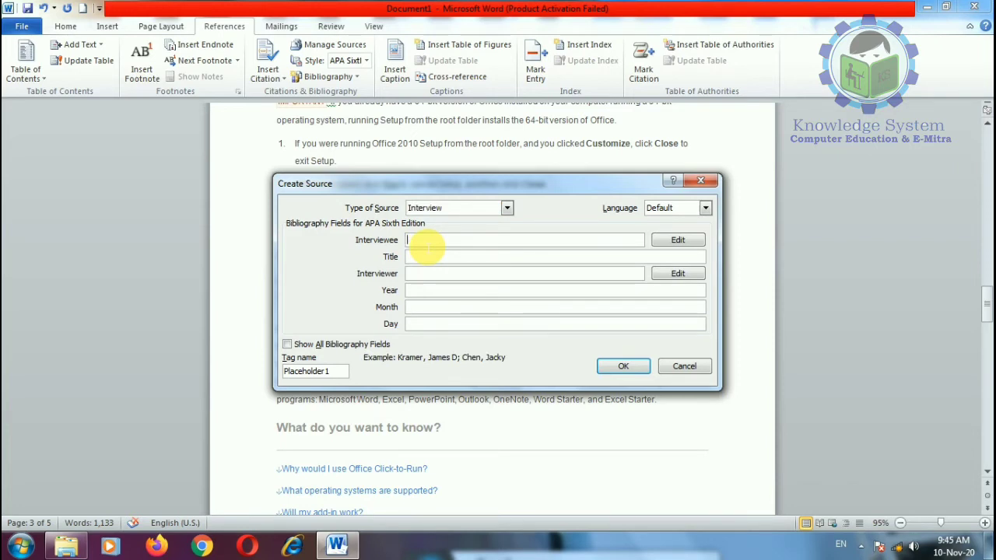
# Enter NARENDRA MODI as the interviewee and AAP KI ADALAT as the title of the interview source
pyautogui.click(427, 243)
pyautogui.write('NARENDRA')
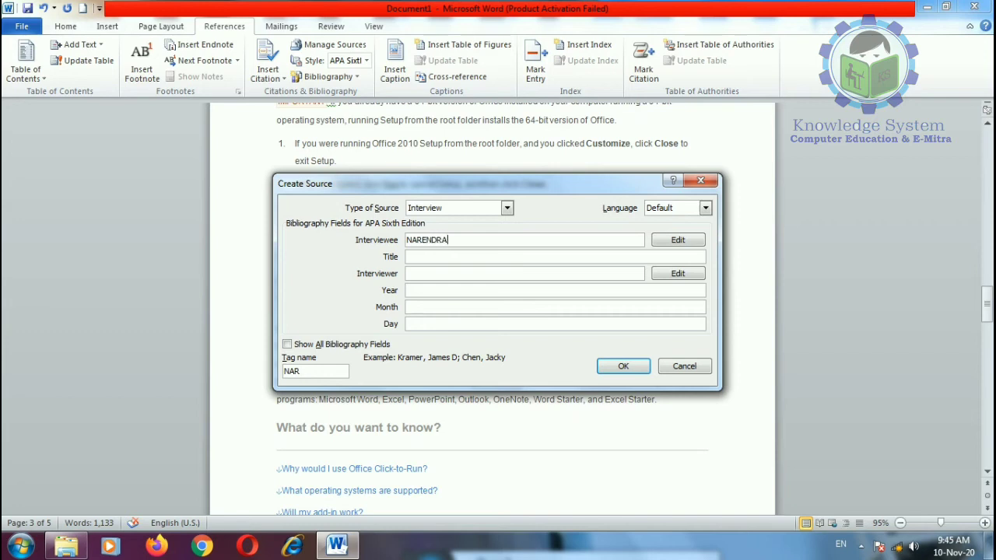
pyautogui.press('Tab')
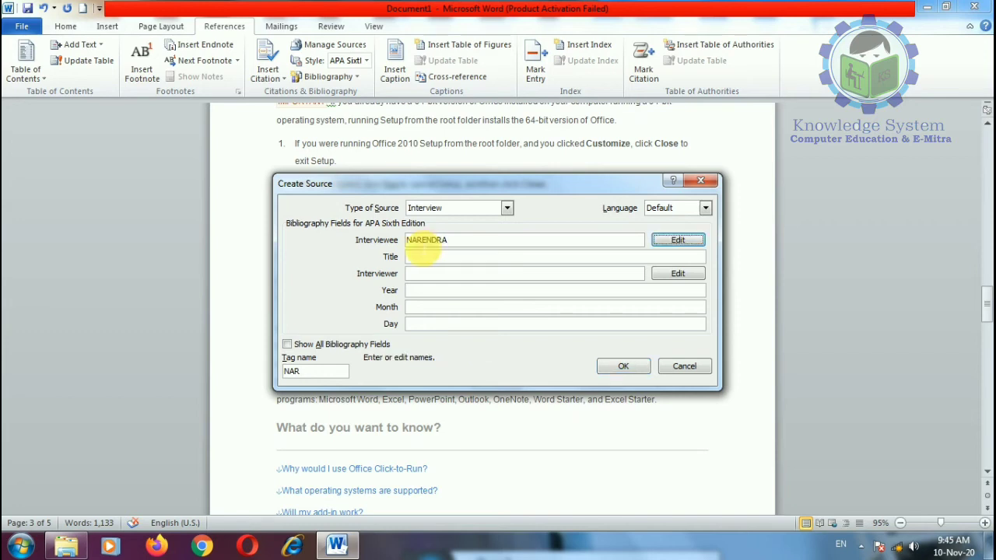
pyautogui.click(459, 240)
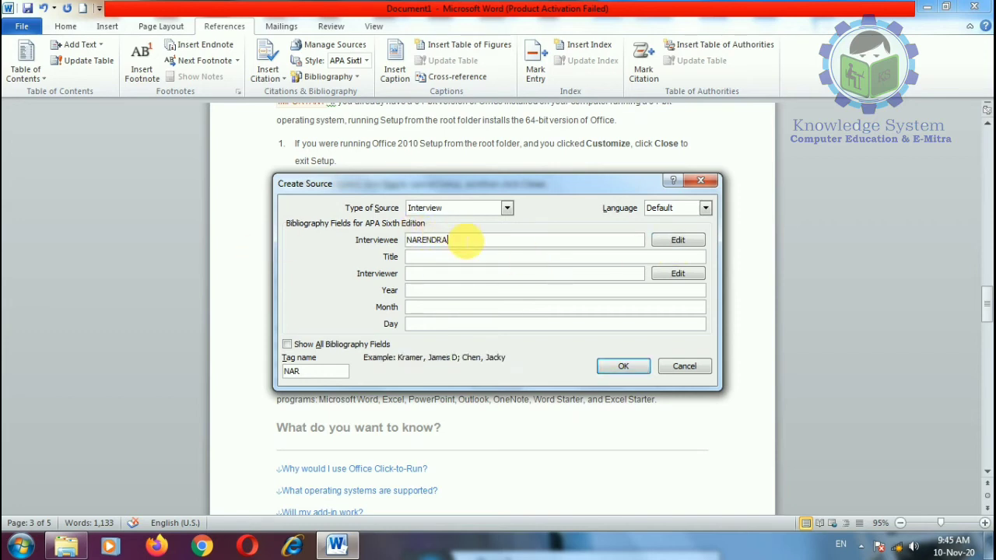
pyautogui.write('MODI')
pyautogui.press('Tab')
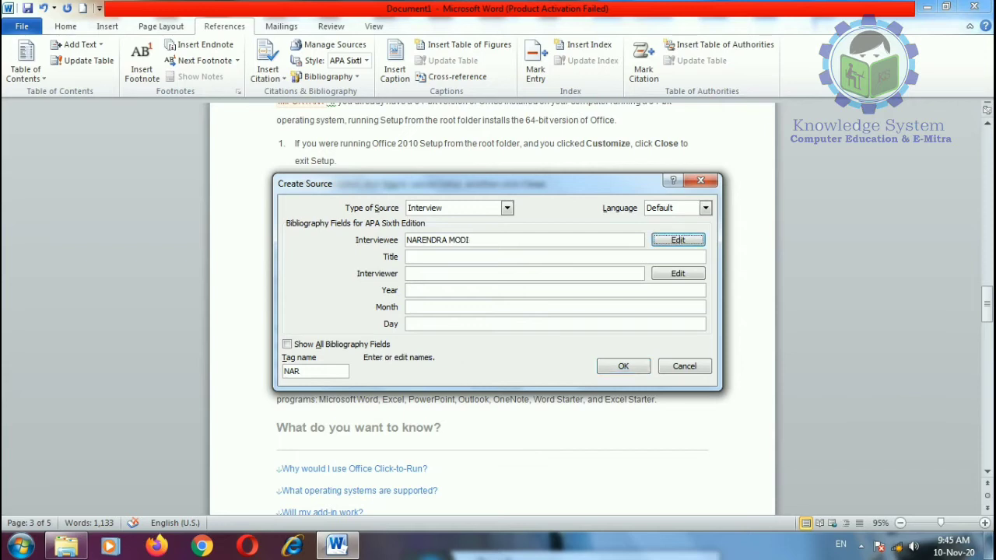
pyautogui.press('Tab')
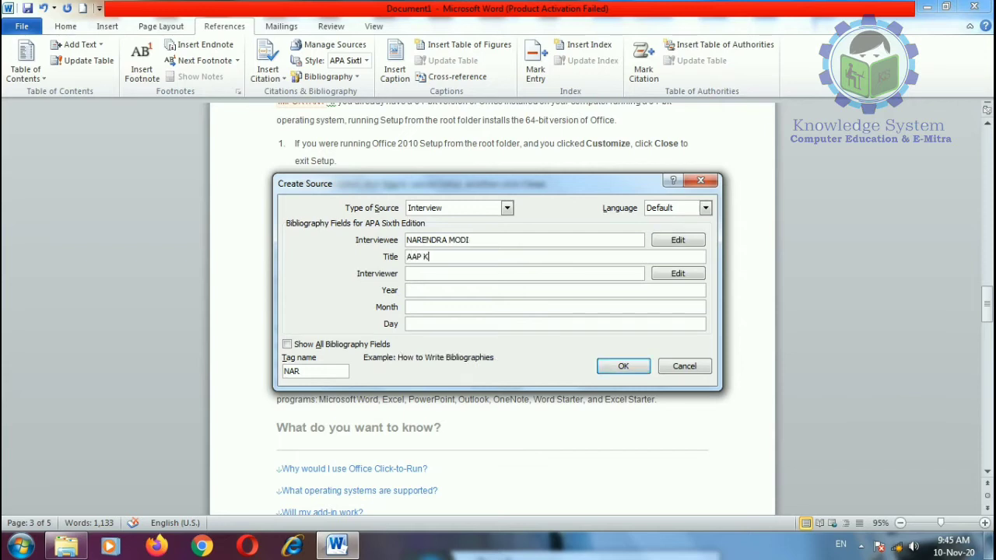
pyautogui.write('AAP KI ADALAT')
pyautogui.press('Tab')
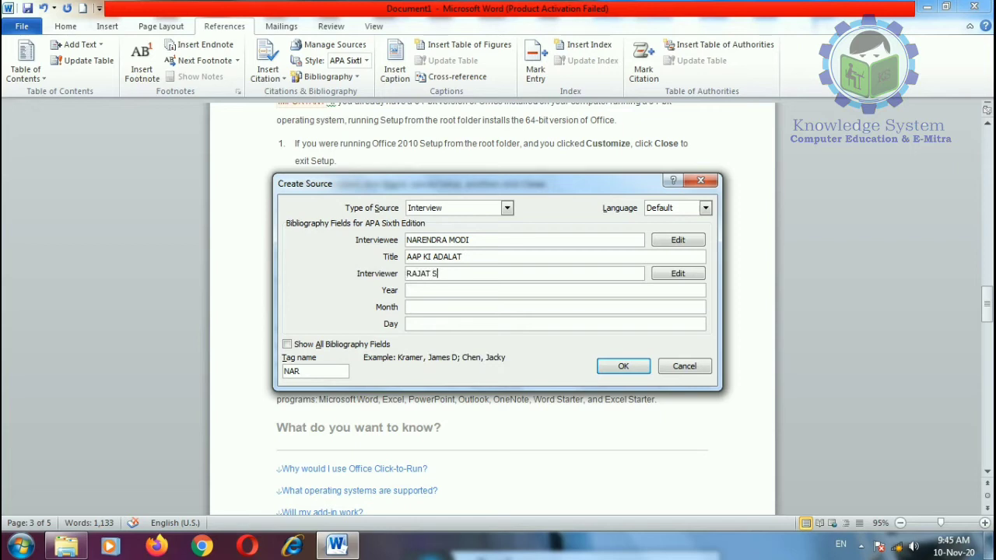
pyautogui.press('Tab')
pyautogui.press('Tab')
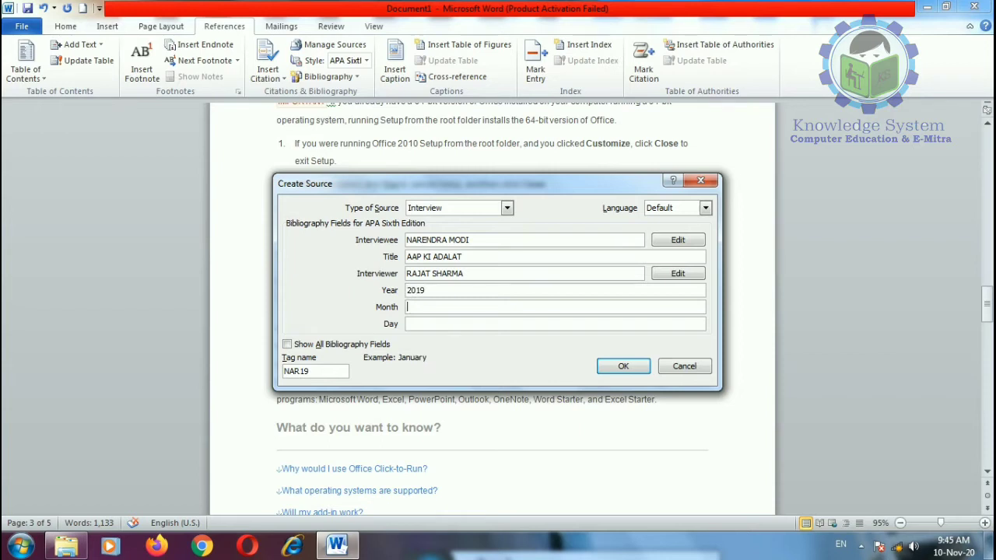
pyautogui.write('1')
pyautogui.click(432, 333)
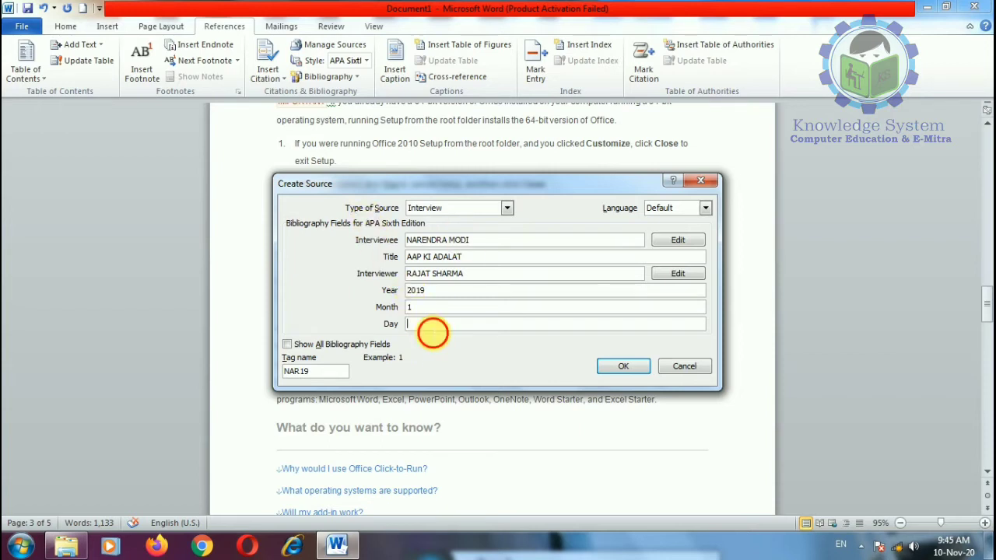
pyautogui.write('3')
# Show all bibliography fields, enter ZEE NEWS as the broadcaster, and insert the interview citation after step 3
pyautogui.click(287, 343)
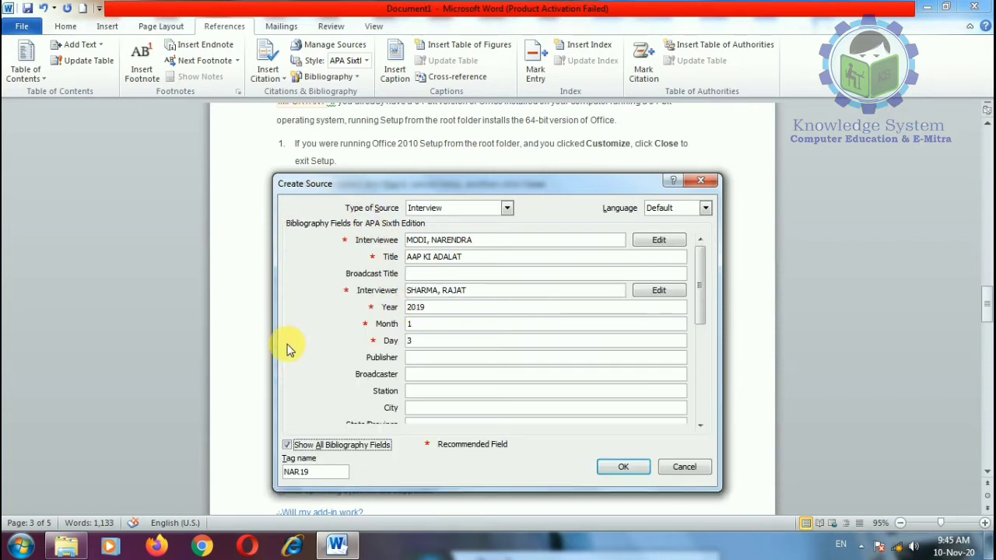
pyautogui.click(451, 377)
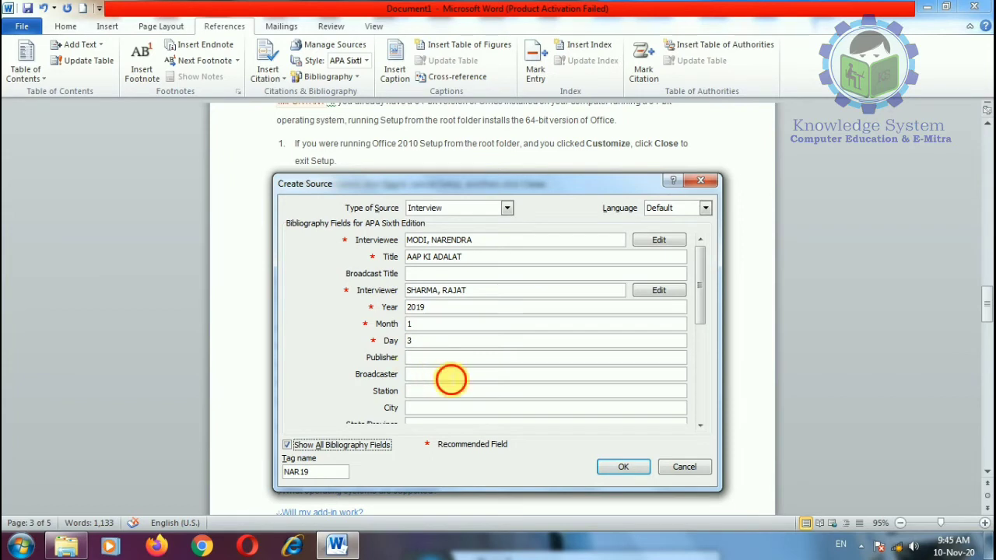
pyautogui.write('ZEE NEWS')
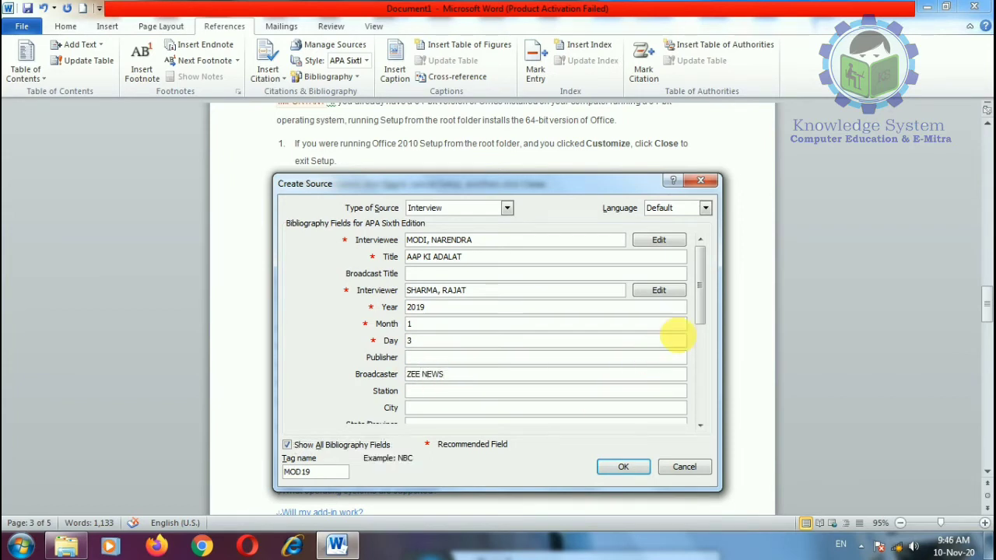
pyautogui.click(702, 344)
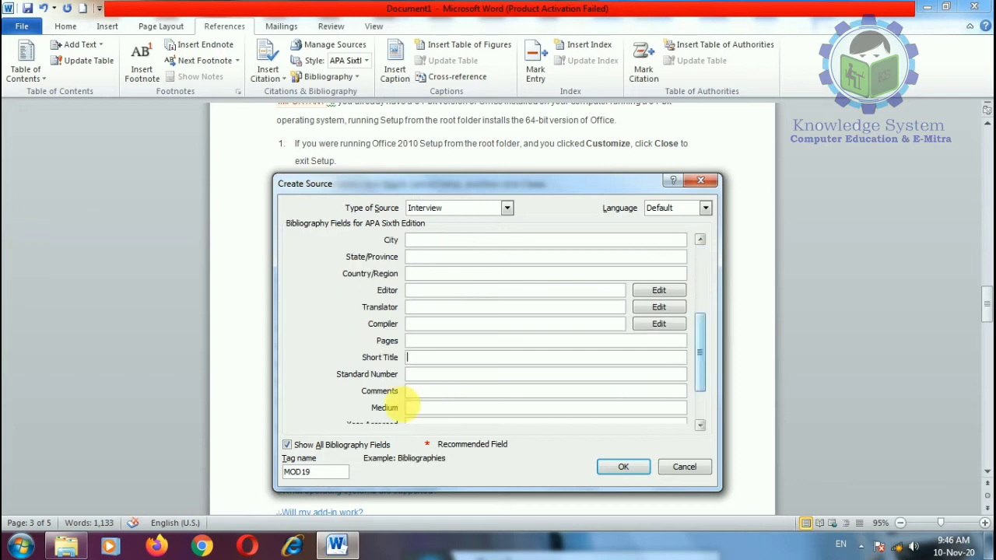
pyautogui.click(415, 356)
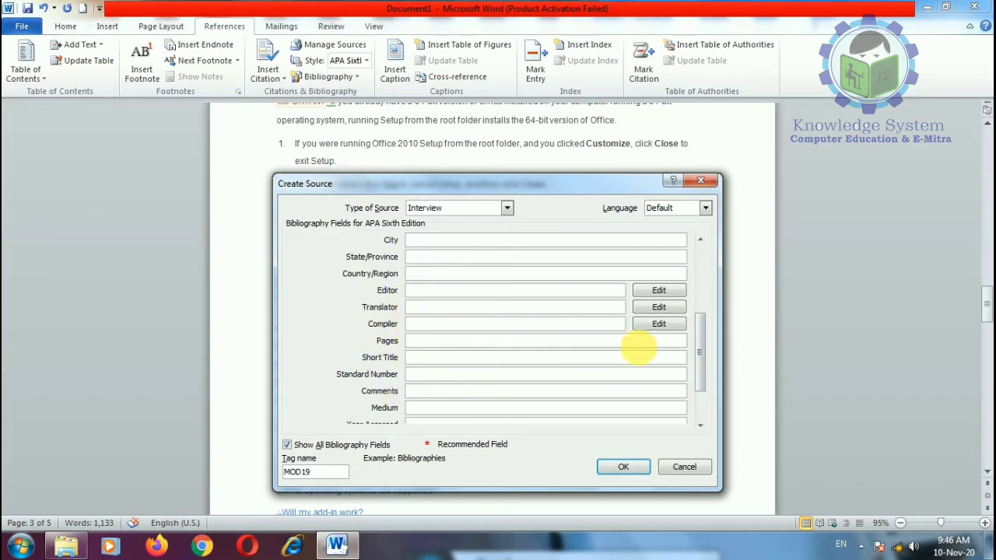
pyautogui.moveTo(700, 362); pyautogui.dragTo(701, 392)
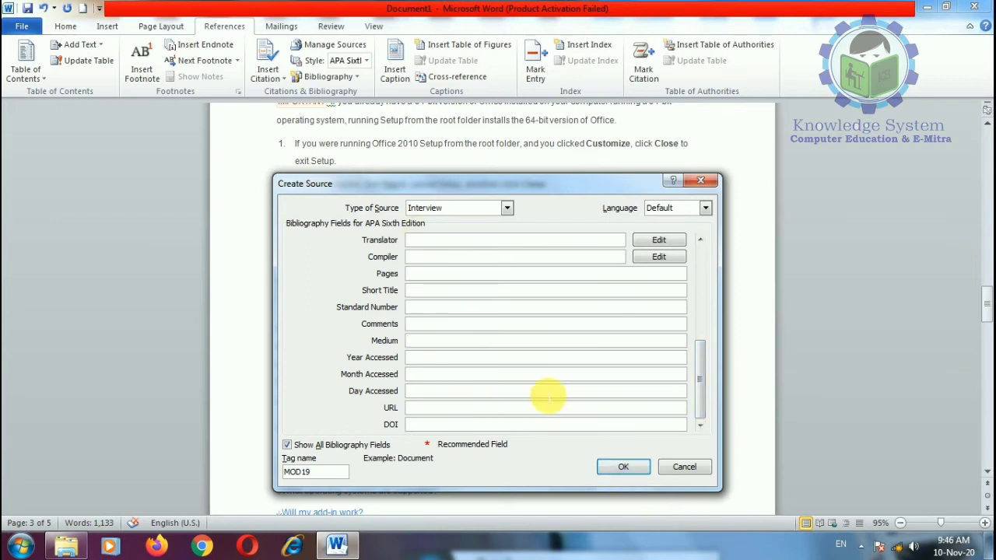
pyautogui.click(612, 467)
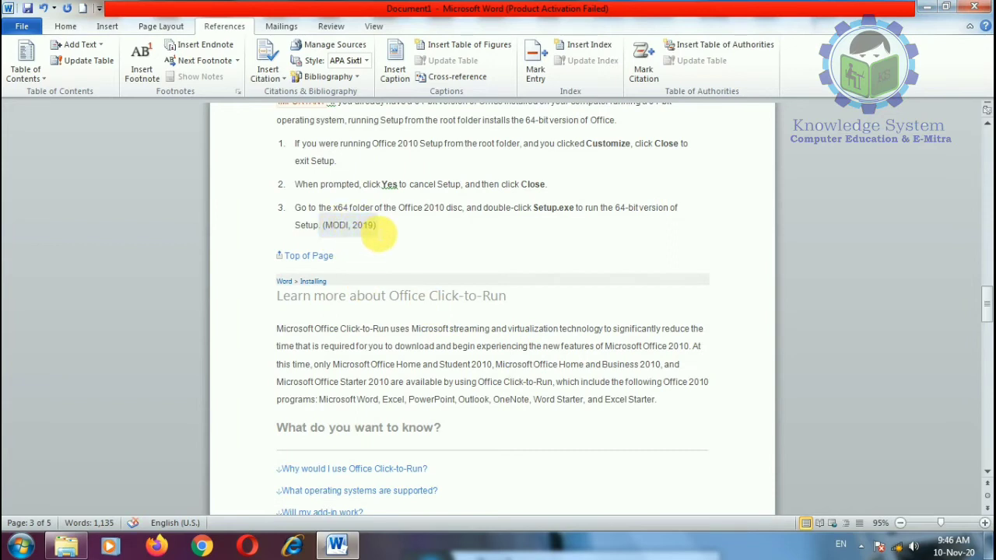
# Update the citations and bibliography on the last page to include the interview source, and dismiss the notification pop-up
pyautogui.scroll(-10, 383, 232)
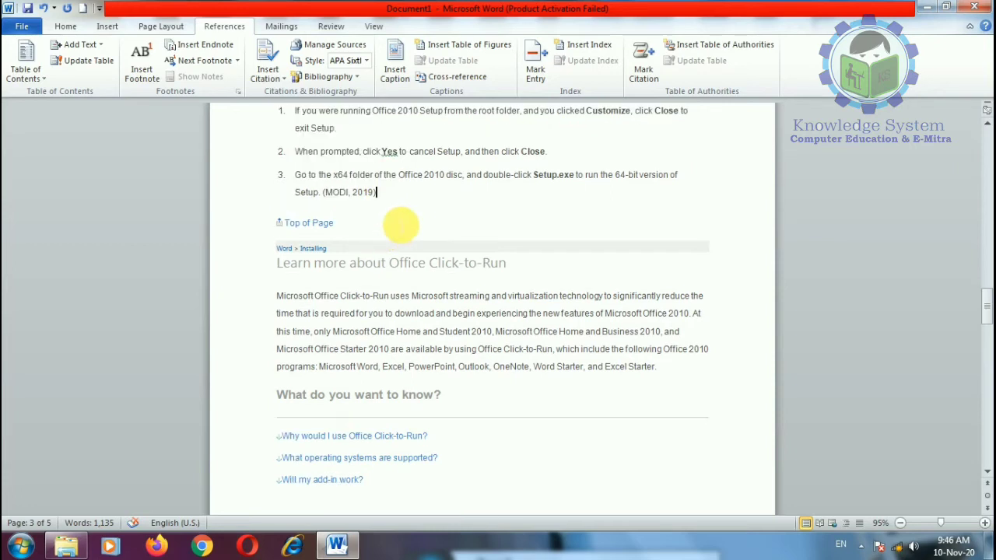
pyautogui.scroll(-12, 415, 278)
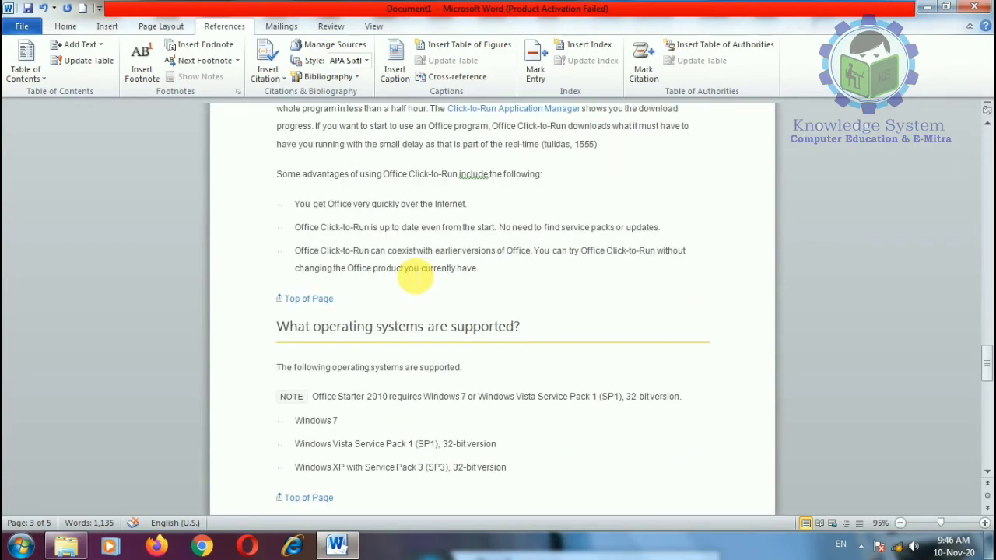
pyautogui.click(356, 200)
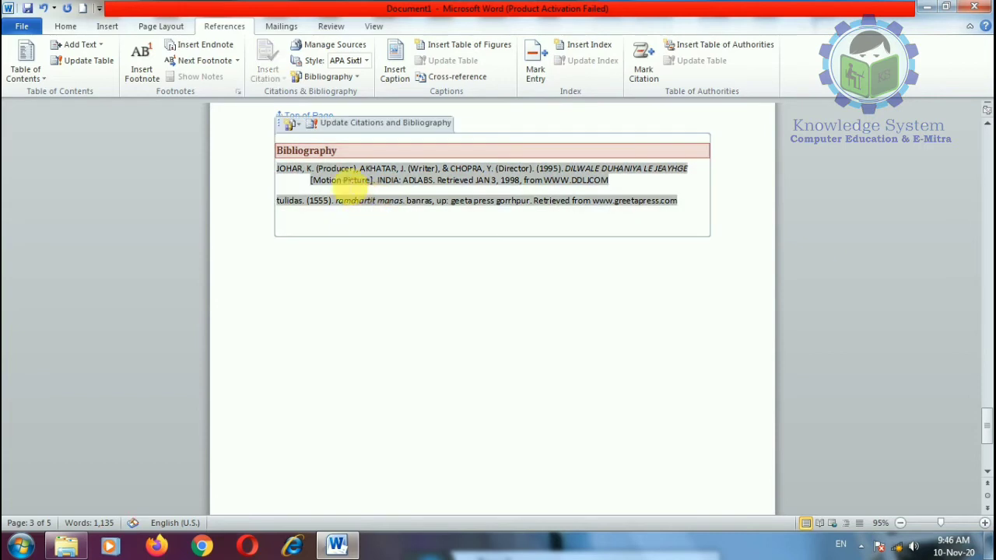
pyautogui.click(342, 125)
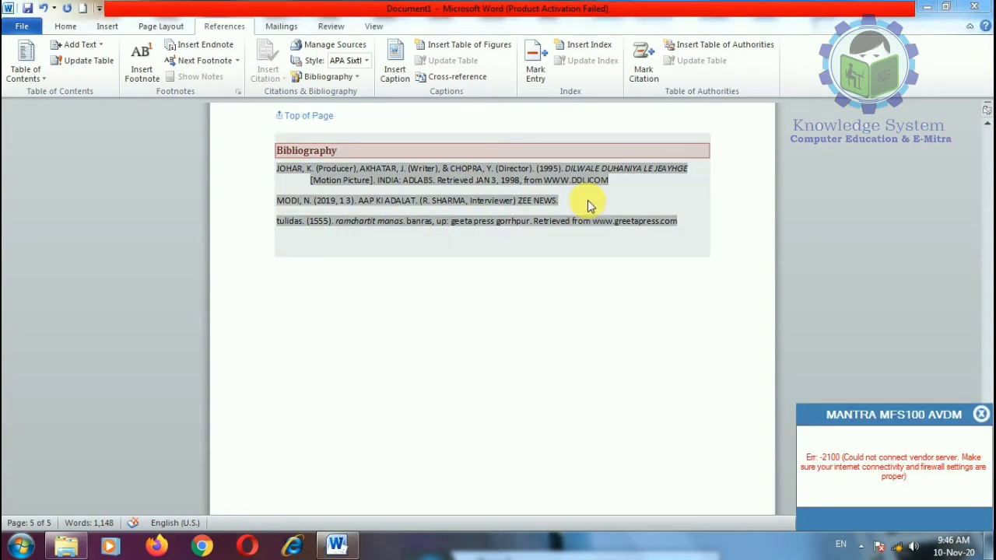
pyautogui.click(981, 414)
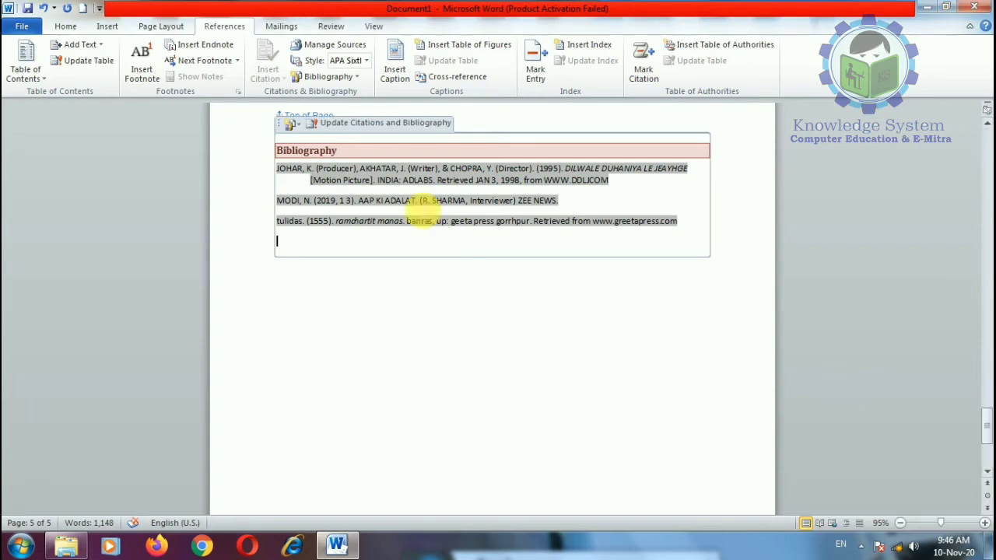
pyautogui.scroll(5, 333, 265)
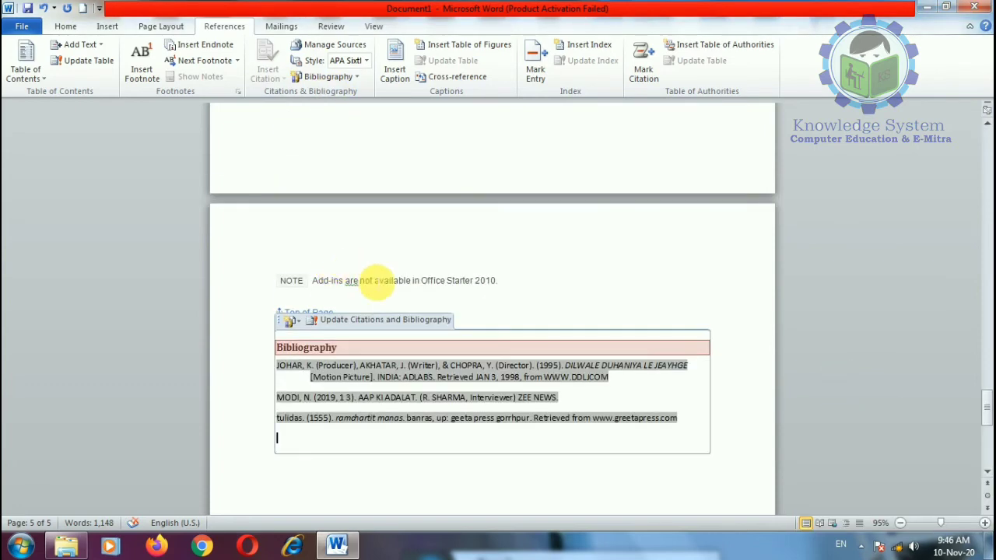
pyautogui.scroll(5, 374, 284)
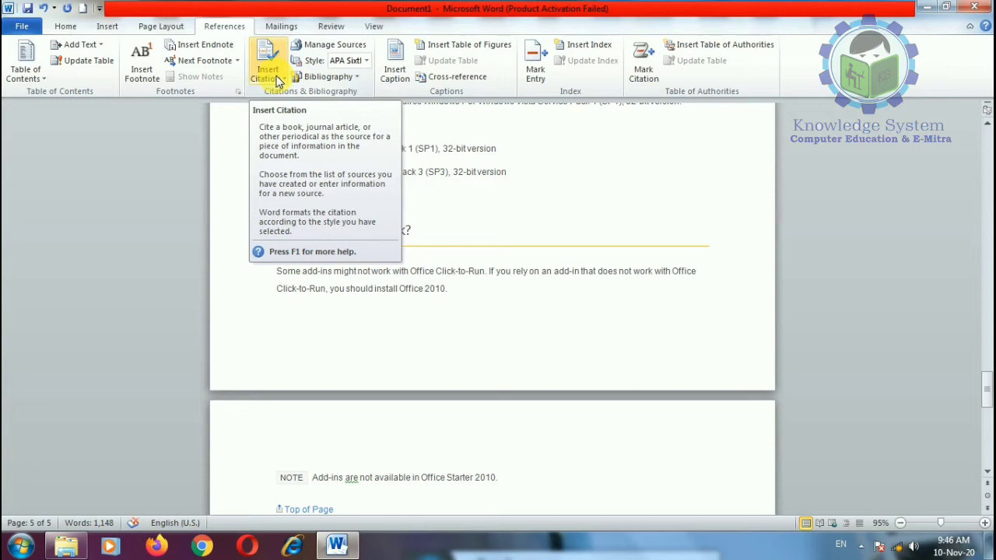
pyautogui.scroll(1, 466, 342)
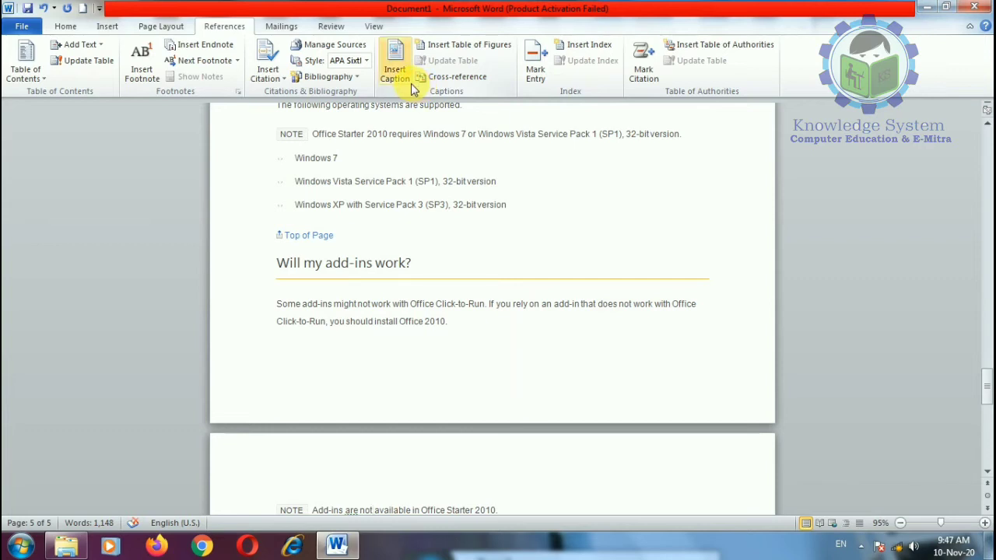
# Create a new blank document
pyautogui.hotkey('ctrl', 'n')
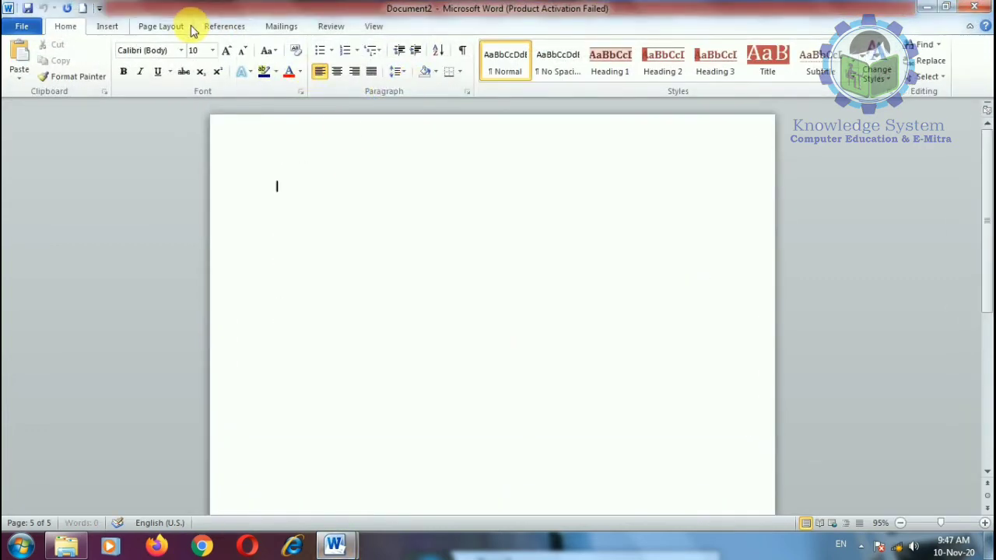
pyautogui.click(224, 26)
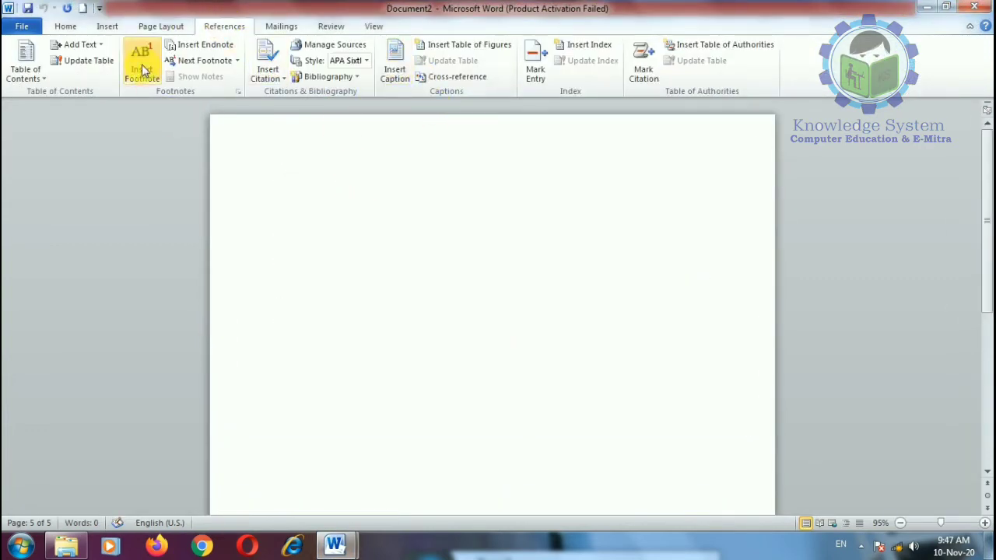
pyautogui.click(108, 27)
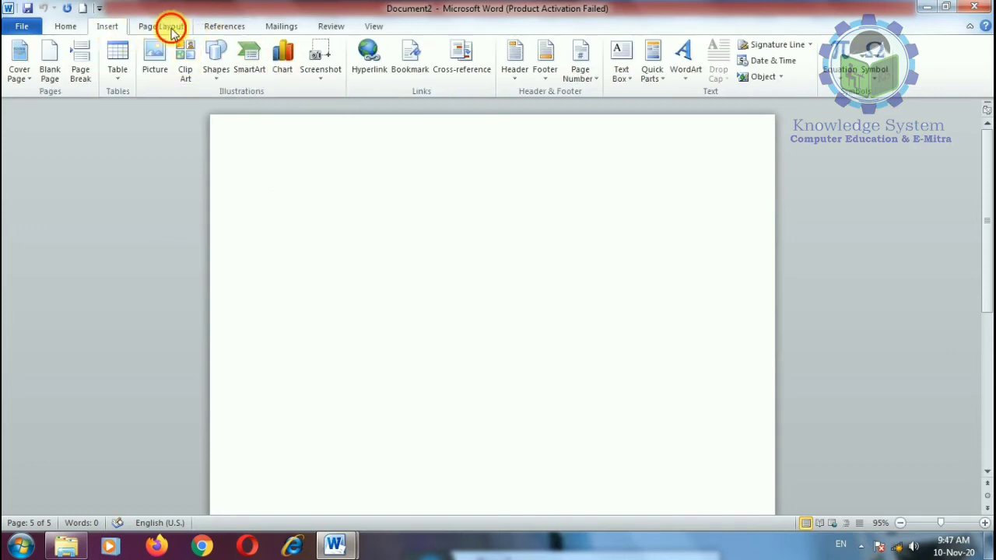
pyautogui.click(163, 27)
pyautogui.click(230, 26)
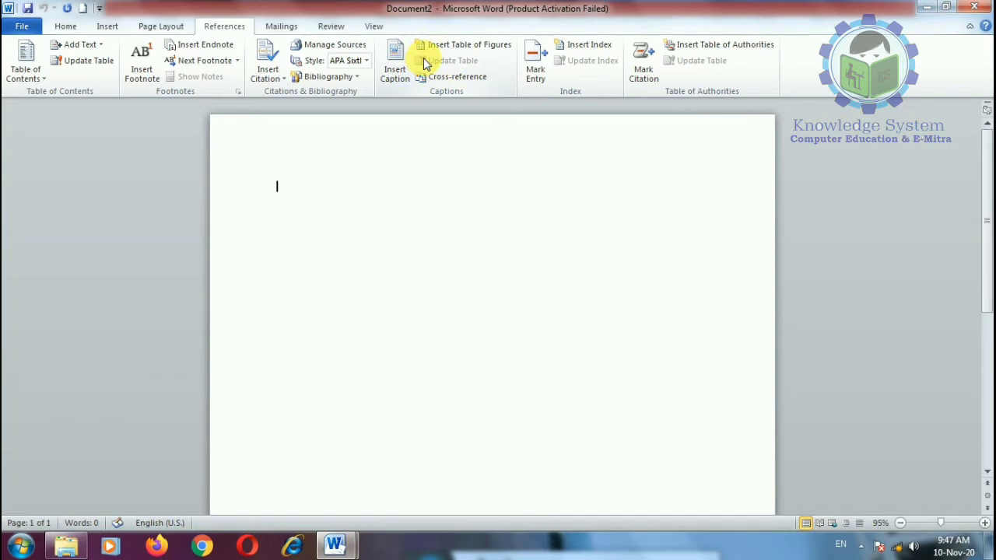
pyautogui.click(109, 26)
pyautogui.click(216, 62)
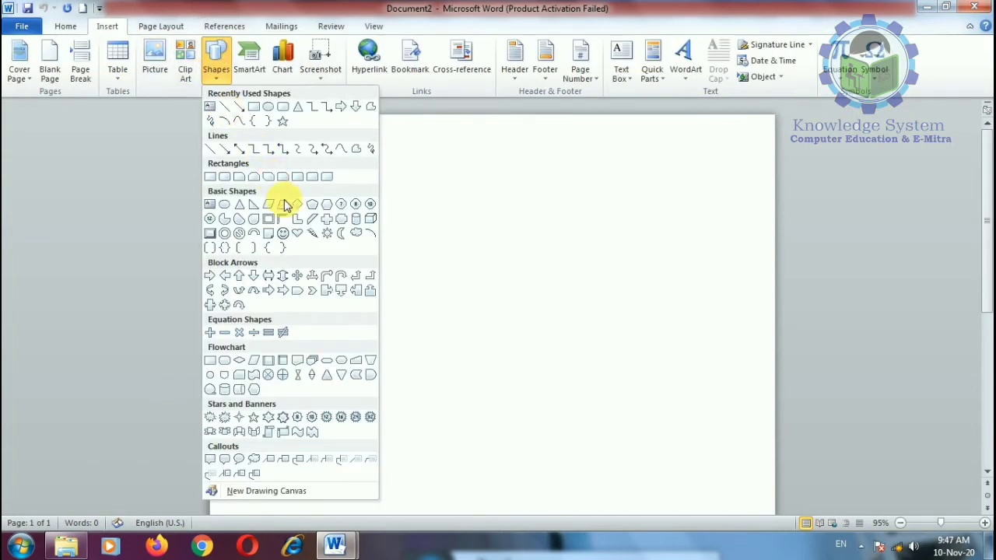
pyautogui.click(283, 233)
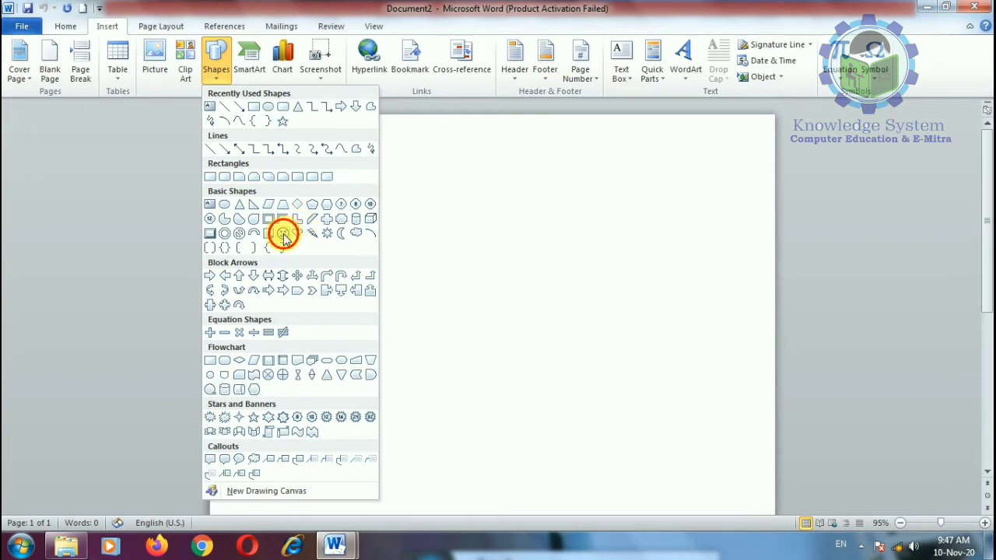
pyautogui.moveTo(307, 296)
pyautogui.mouseDown()
pyautogui.moveTo(413, 446)
pyautogui.moveTo(448, 443)
pyautogui.mouseUp()
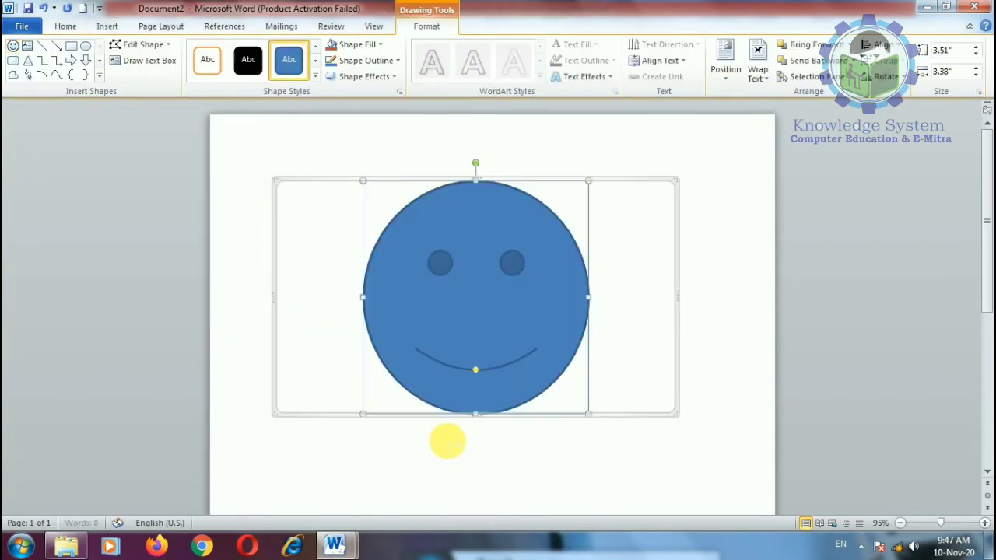
pyautogui.press('Delete')
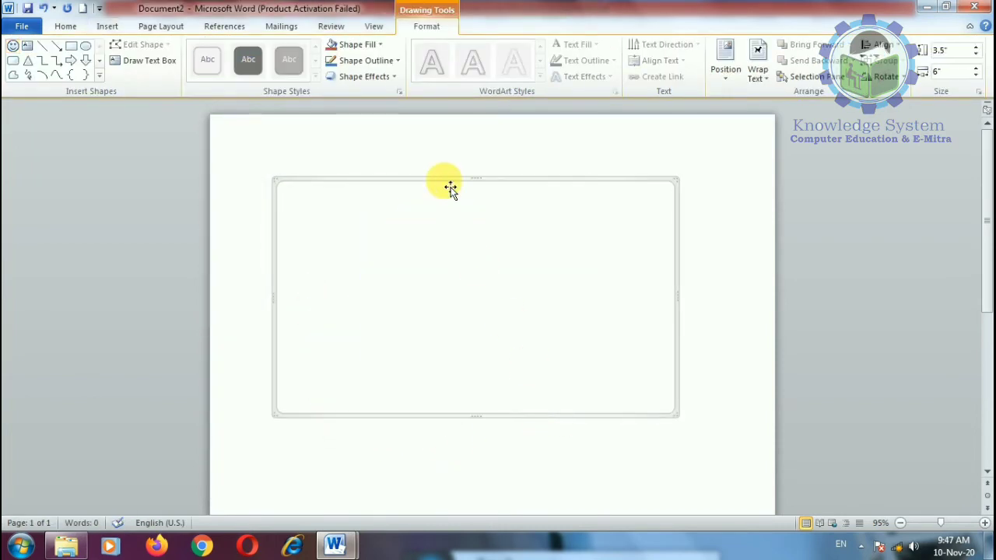
pyautogui.press('Delete')
# Draw a Moon shape inside a drawing canvas at the start of the blank document
pyautogui.click(107, 25)
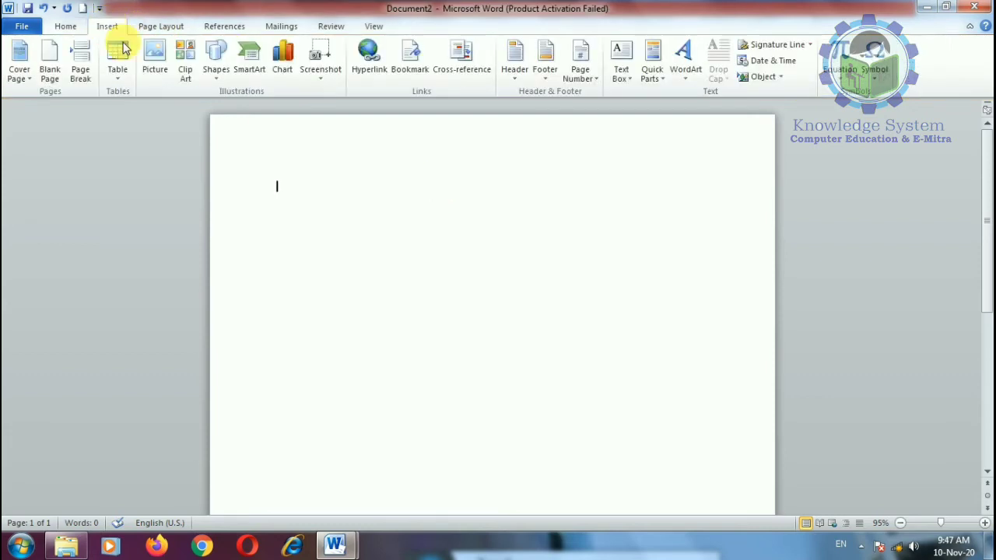
pyautogui.click(217, 72)
pyautogui.click(340, 234)
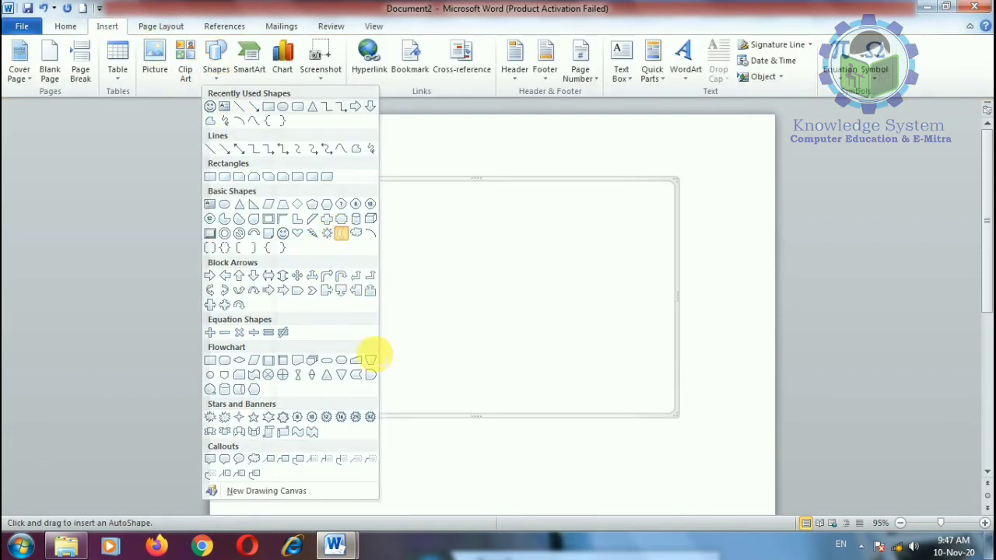
pyautogui.moveTo(343, 265); pyautogui.dragTo(455, 410)
pyautogui.moveTo(426, 420); pyautogui.dragTo(424, 397)
# Insert the caption "Figure 1" below the moon drawing, using the Figure label
pyautogui.click(243, 28)
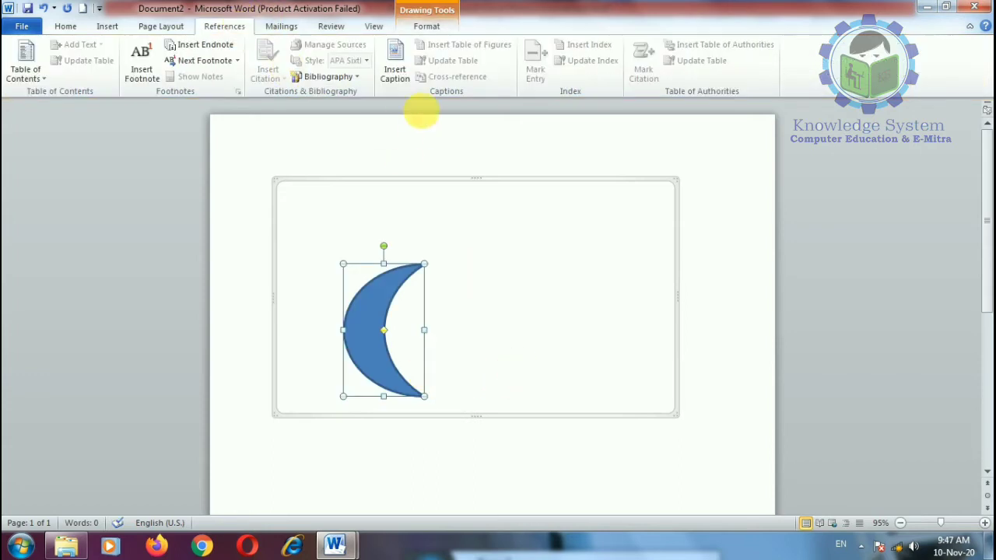
pyautogui.click(397, 70)
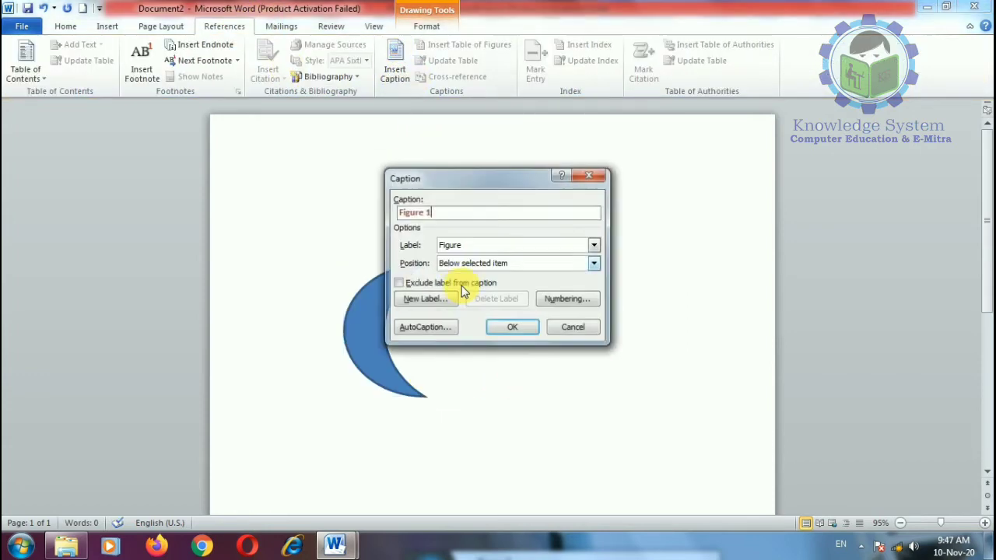
pyautogui.click(517, 330)
pyautogui.scroll(-5, 412, 439)
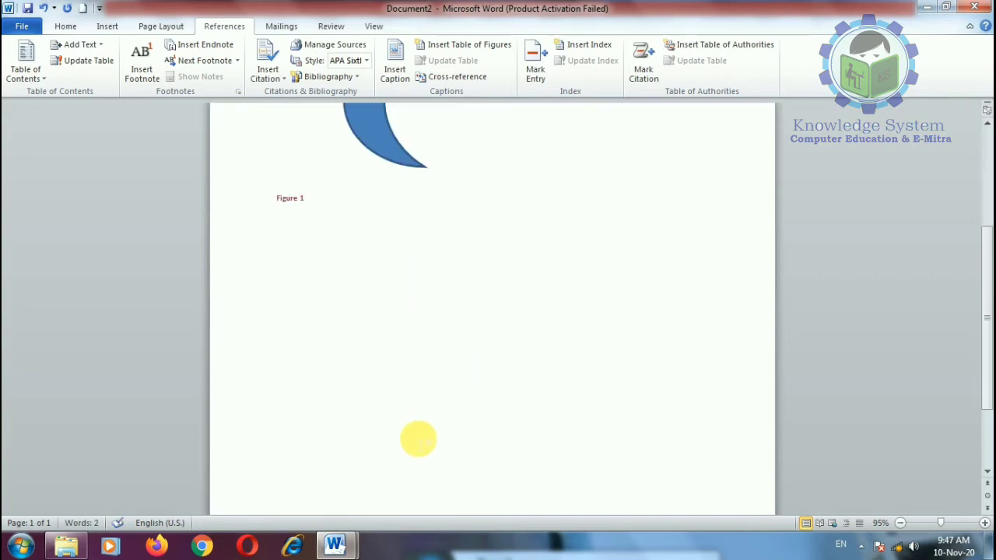
# Add a page break after the figure caption and insert a table of six columns and two rows on page 2
pyautogui.click(419, 444)
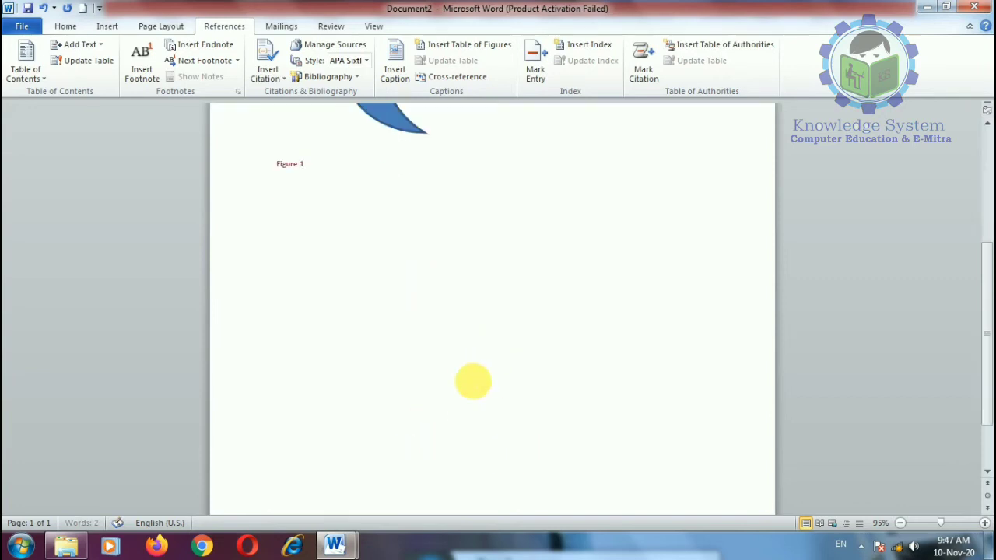
pyautogui.hotkey('ctrl', 'Return')
pyautogui.click(108, 27)
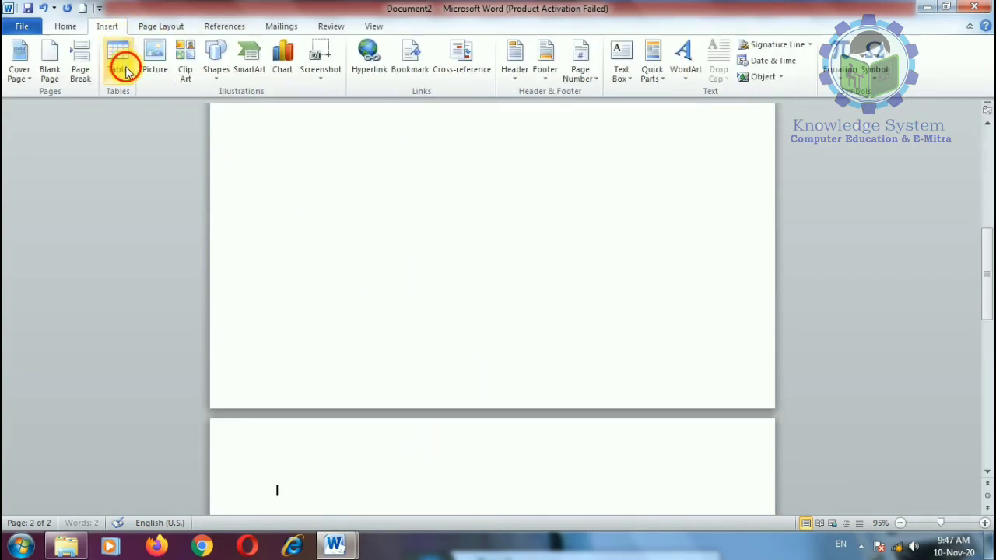
pyautogui.click(119, 62)
pyautogui.click(184, 121)
pyautogui.scroll(-3, 346, 336)
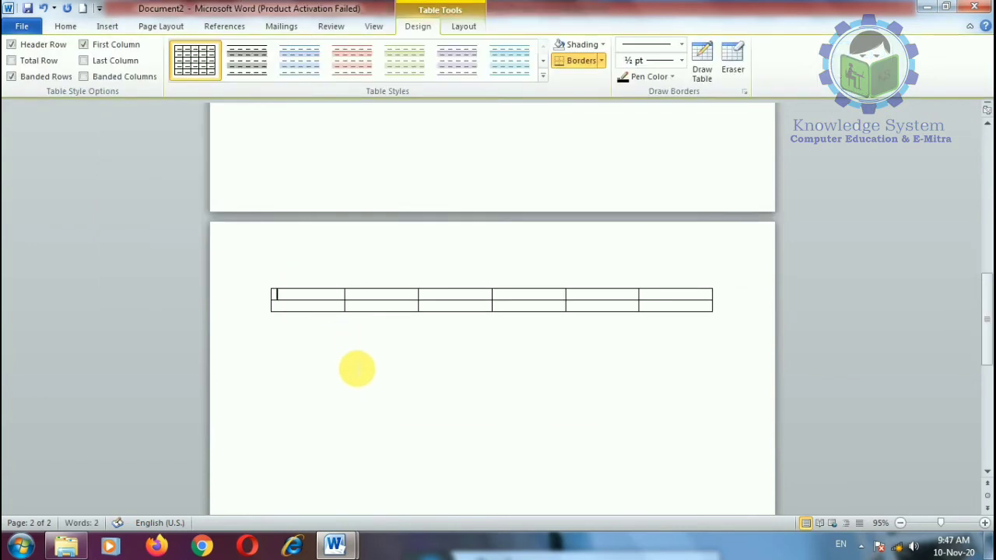
# Insert the caption "Table 1" directly below the table on page 2, using the Table label
pyautogui.click(364, 320)
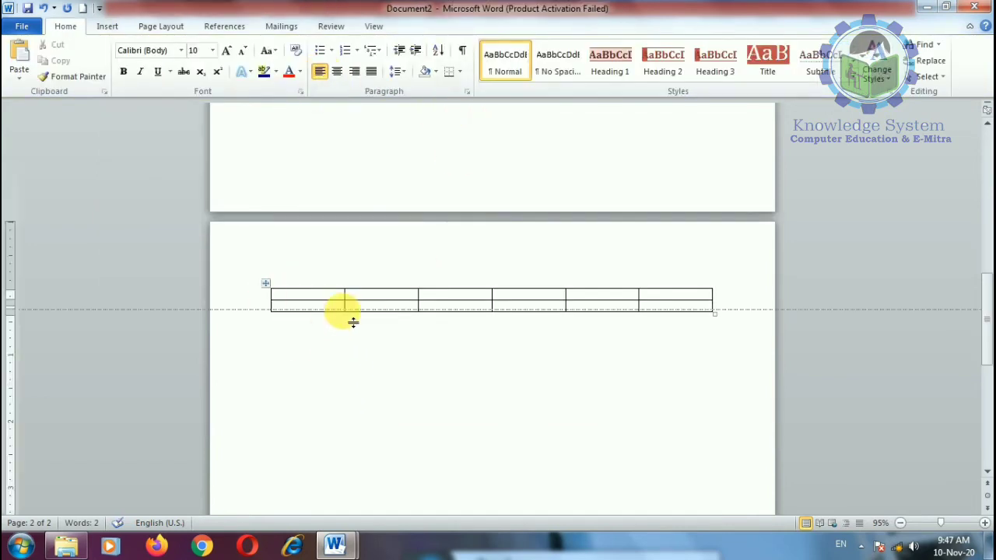
pyautogui.click(224, 26)
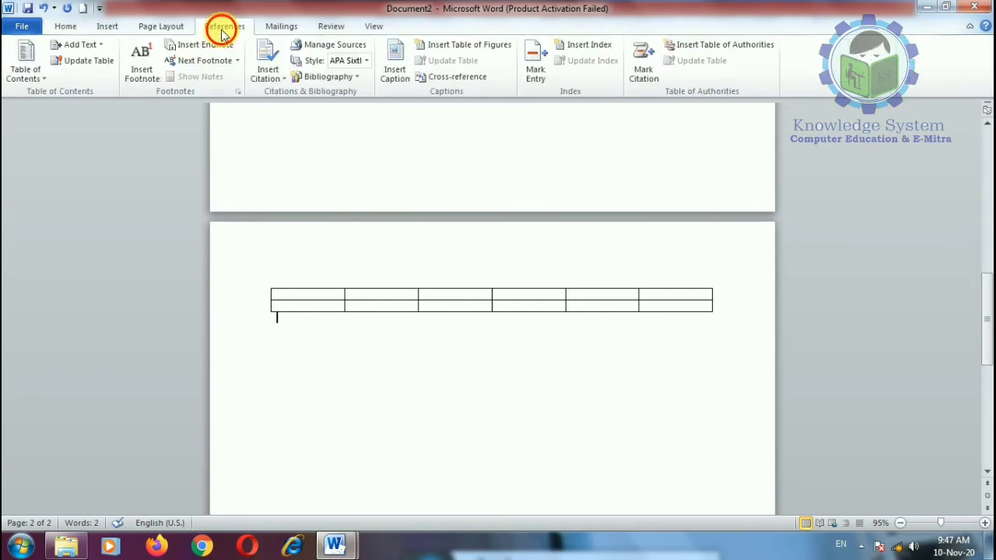
pyautogui.click(394, 70)
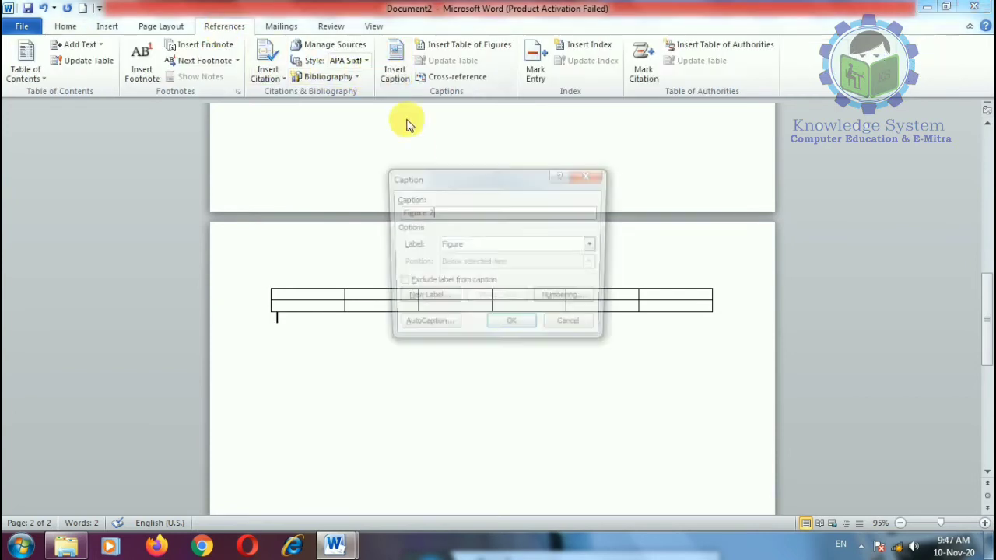
pyautogui.click(470, 245)
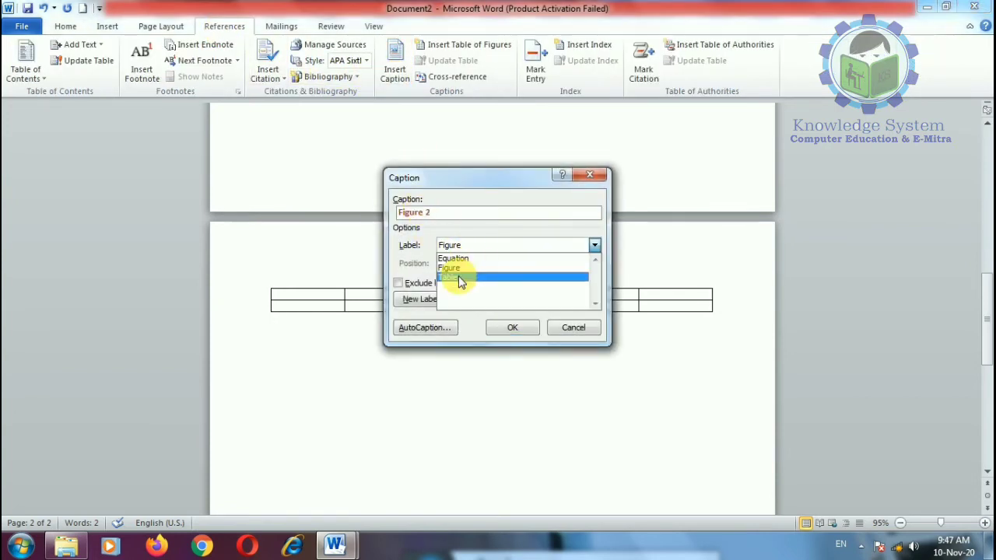
pyautogui.click(458, 276)
pyautogui.click(504, 328)
# Insert the built-in equation (1+x)^n = 1 + nx/1! + n(n−1)x²/2! + ⋯ well below the table caption on page 2
pyautogui.scroll(-5, 360, 351)
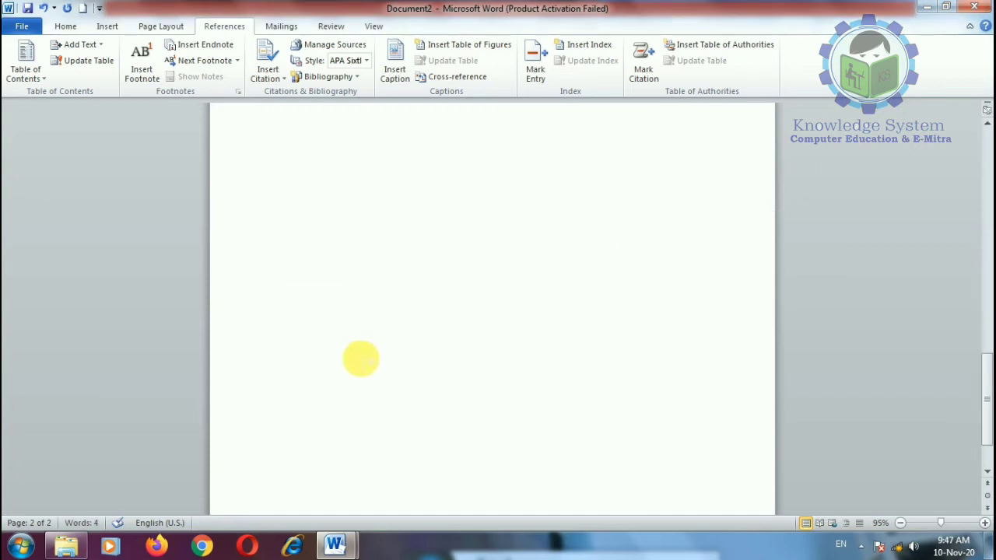
pyautogui.scroll(1, 389, 365)
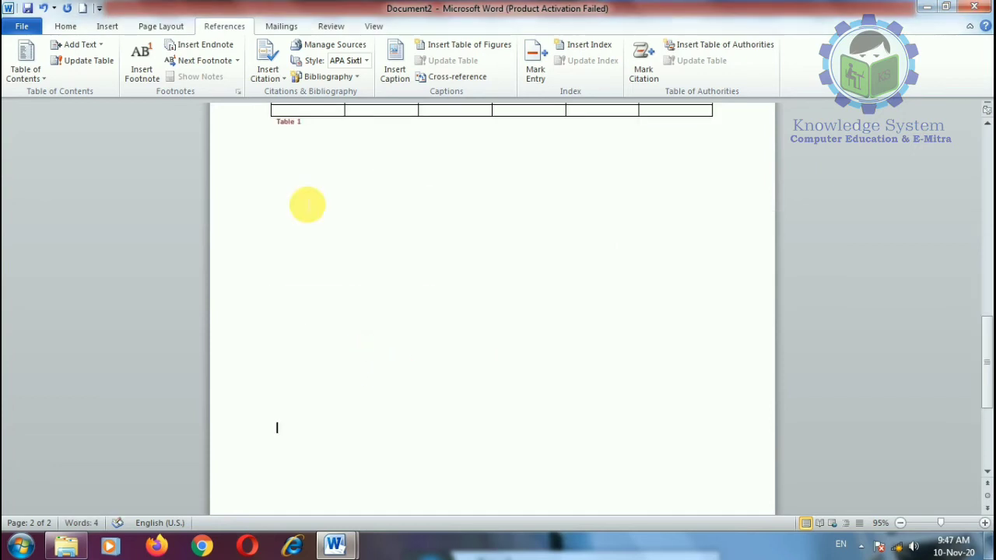
pyautogui.click(108, 26)
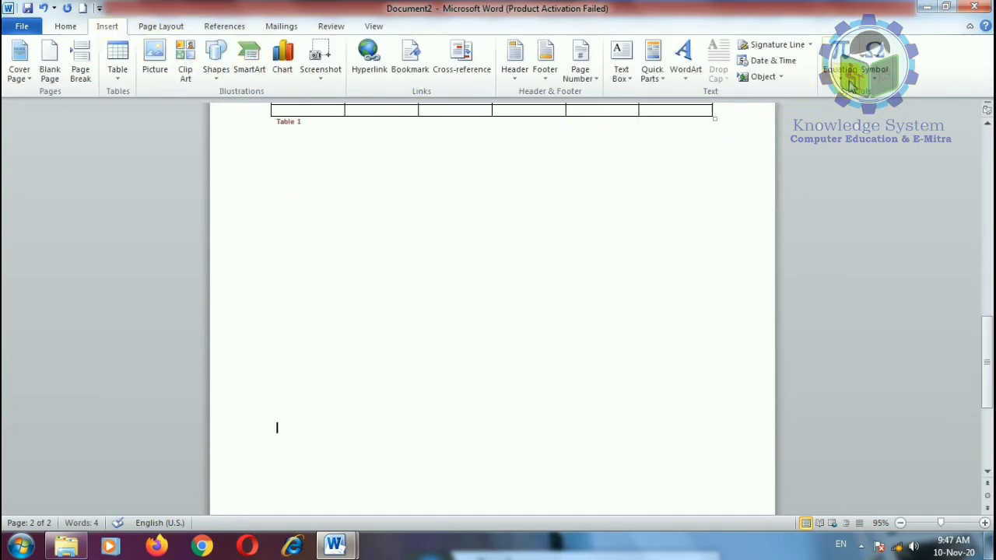
pyautogui.click(851, 85)
pyautogui.click(796, 311)
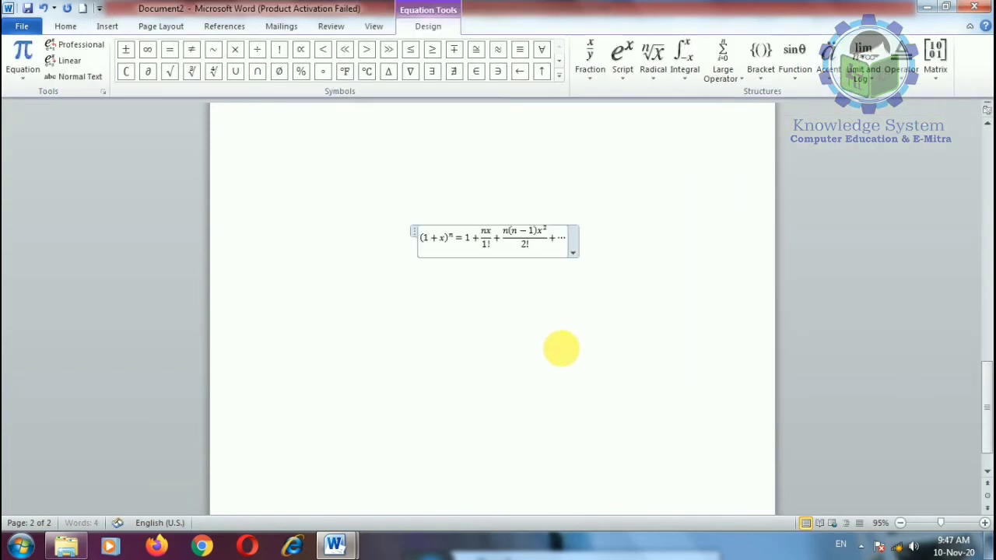
# Insert the caption "Equation 1" on the line below the equation, using the Equation label
pyautogui.click(472, 278)
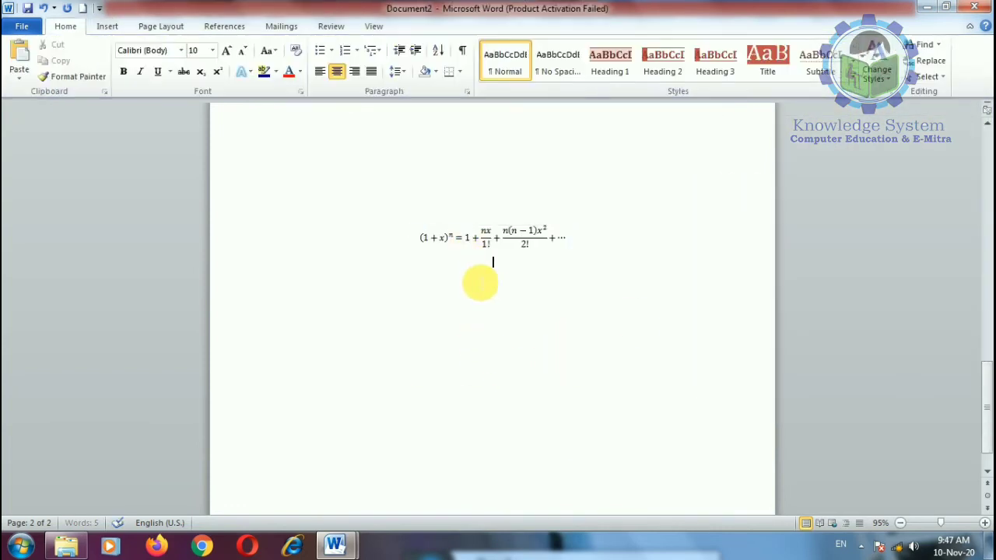
pyautogui.click(231, 28)
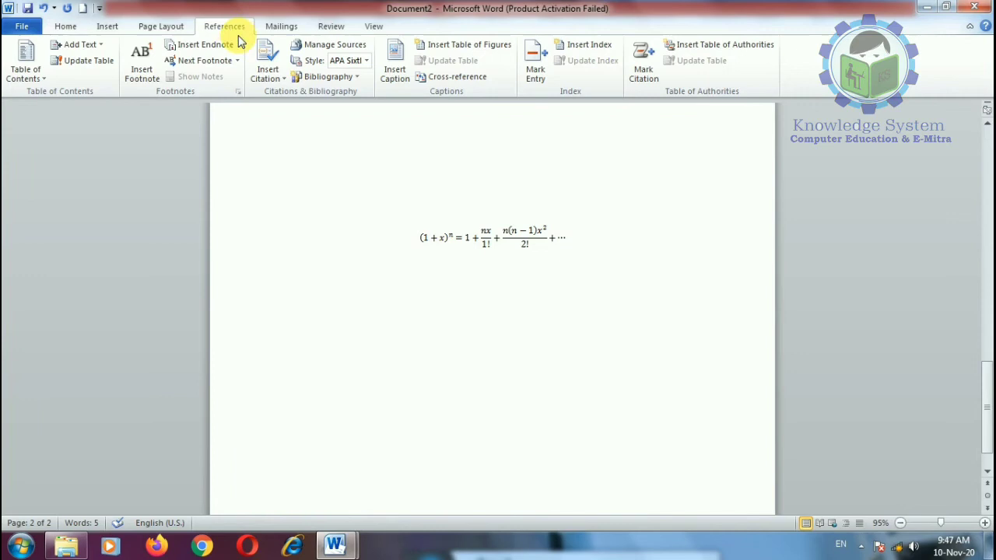
pyautogui.click(393, 70)
pyautogui.click(443, 245)
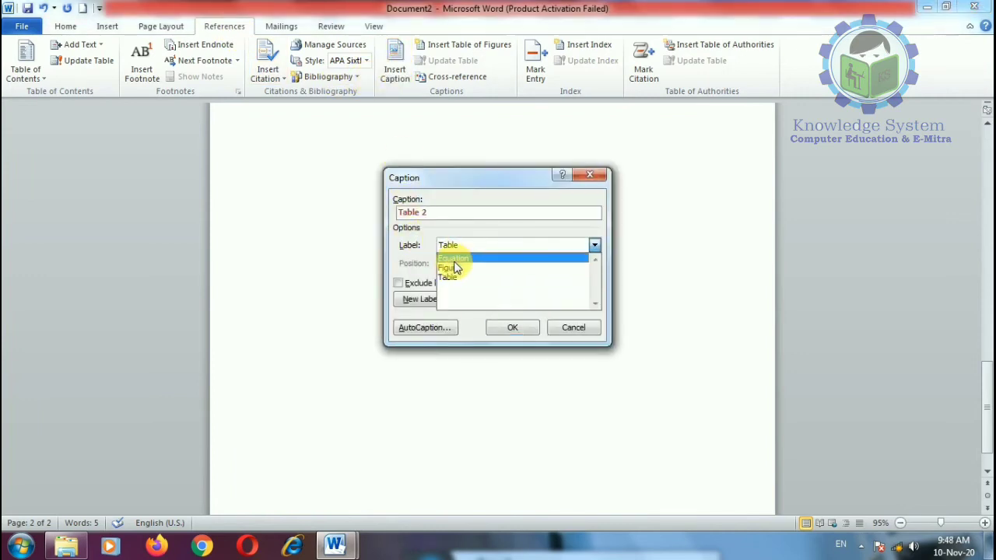
pyautogui.click(453, 259)
pyautogui.click(512, 328)
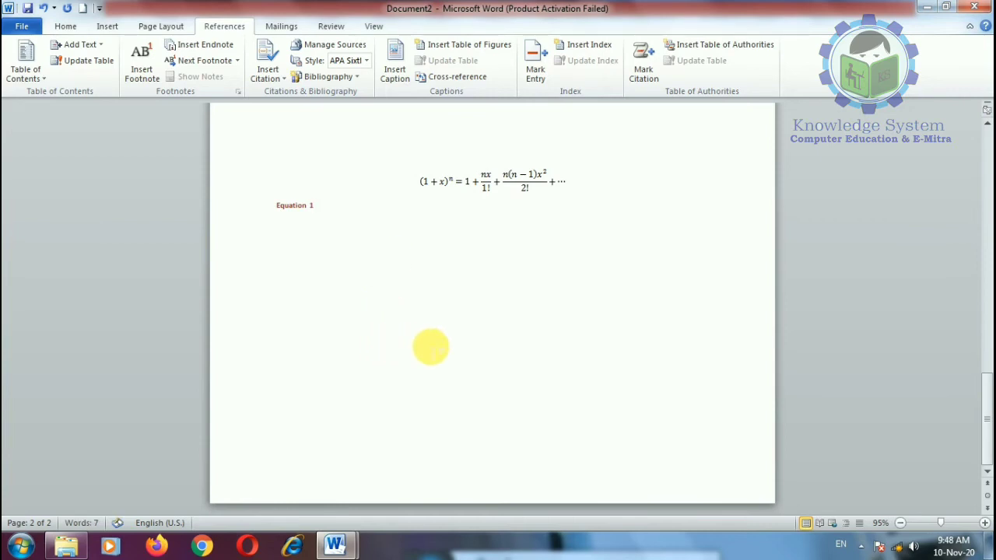
# Insert a newspaper picture from the 2020-07-24 folder on a new page and shrink it to about 3.31" by 4.59"
pyautogui.hotkey('ctrl', 'Return')
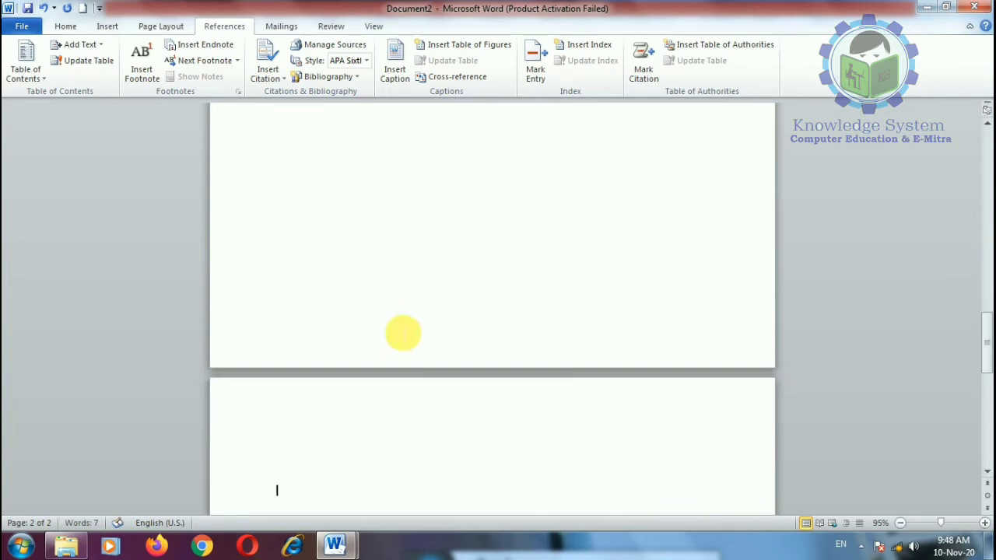
pyautogui.click(397, 72)
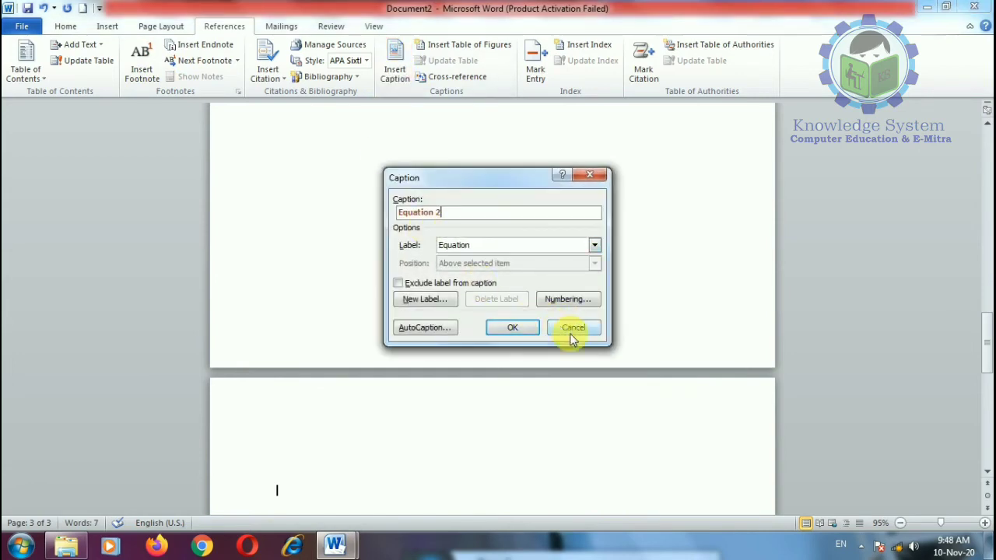
pyautogui.click(573, 327)
pyautogui.click(110, 26)
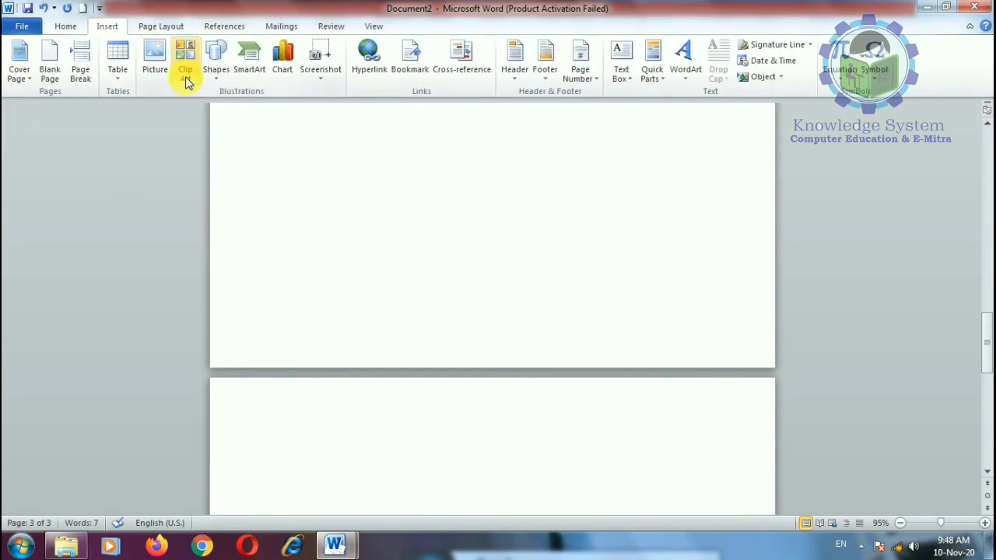
pyautogui.click(155, 61)
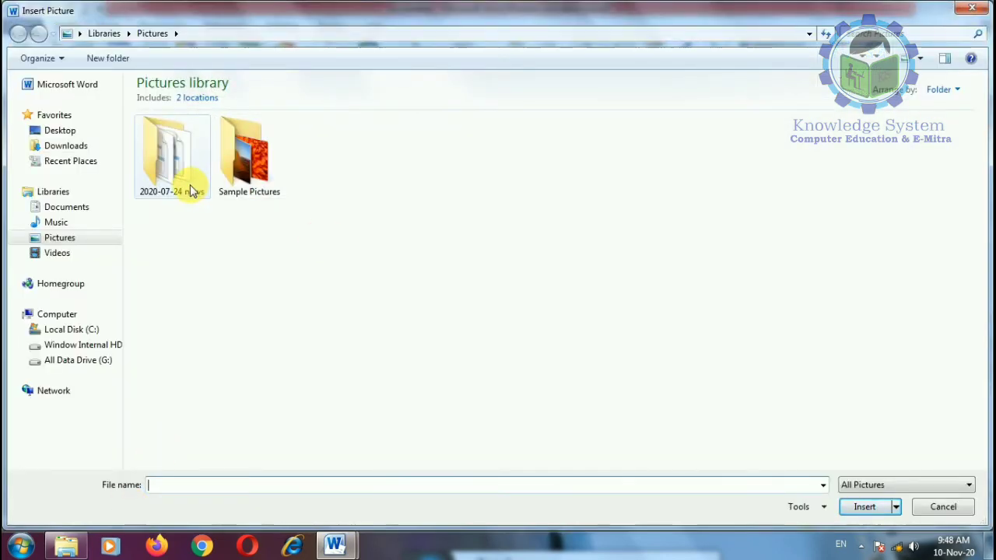
pyautogui.doubleClick(178, 148)
pyautogui.doubleClick(182, 168)
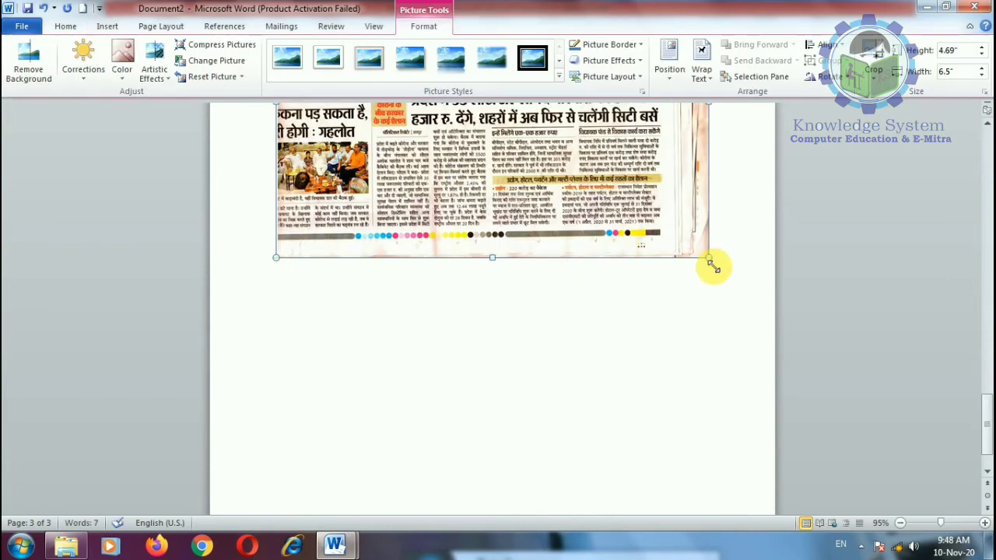
pyautogui.moveTo(708, 258); pyautogui.dragTo(461, 167)
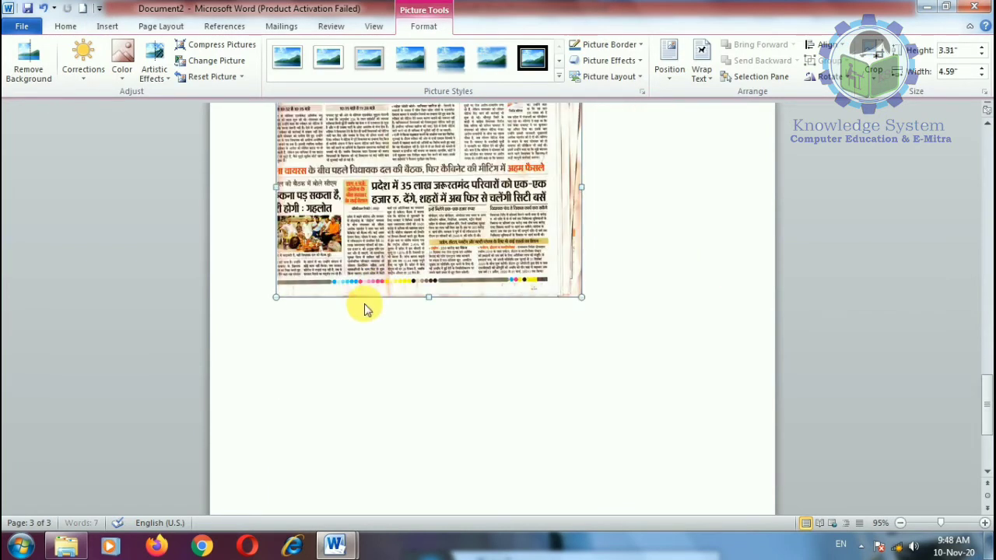
# Add a caption below the newspaper picture using a new label named "news"
pyautogui.click(241, 27)
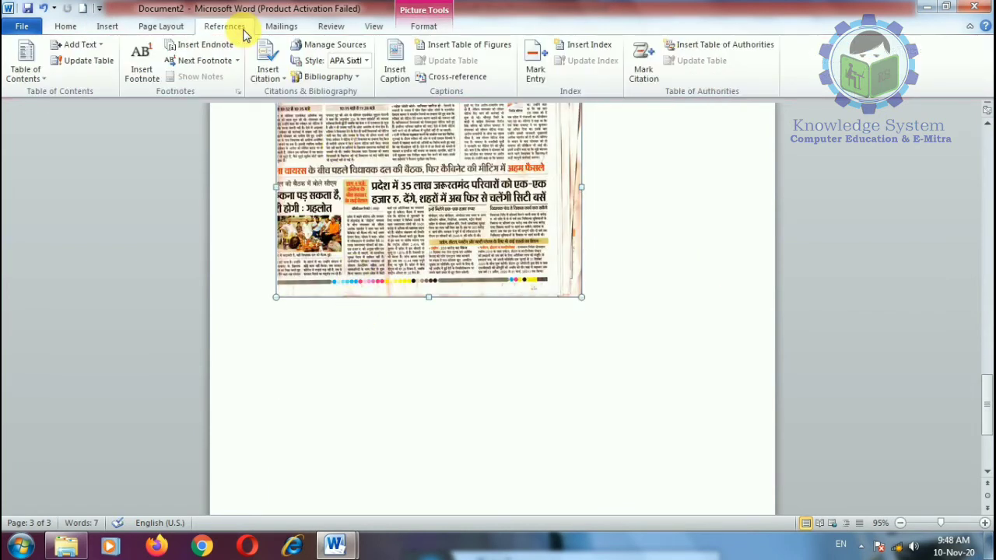
pyautogui.click(395, 74)
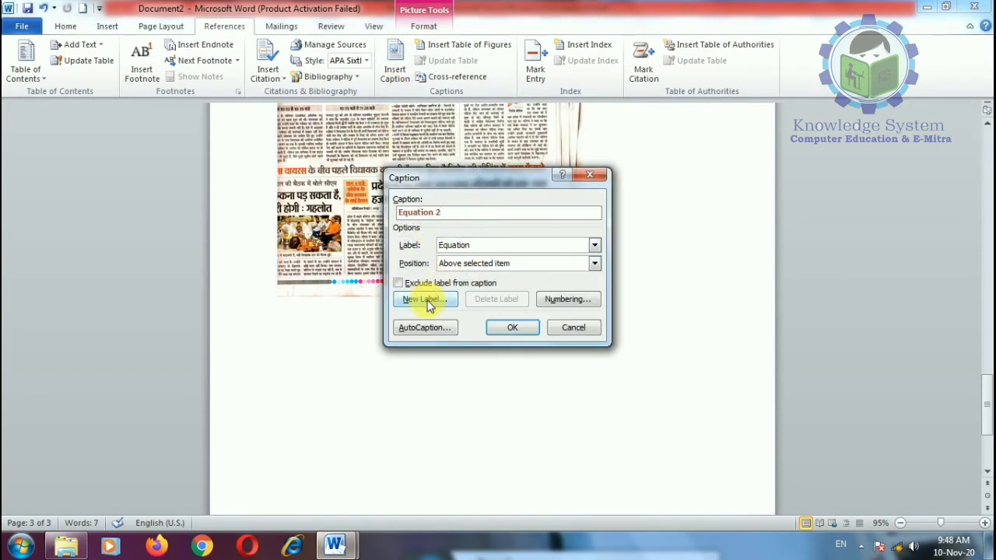
pyautogui.click(424, 299)
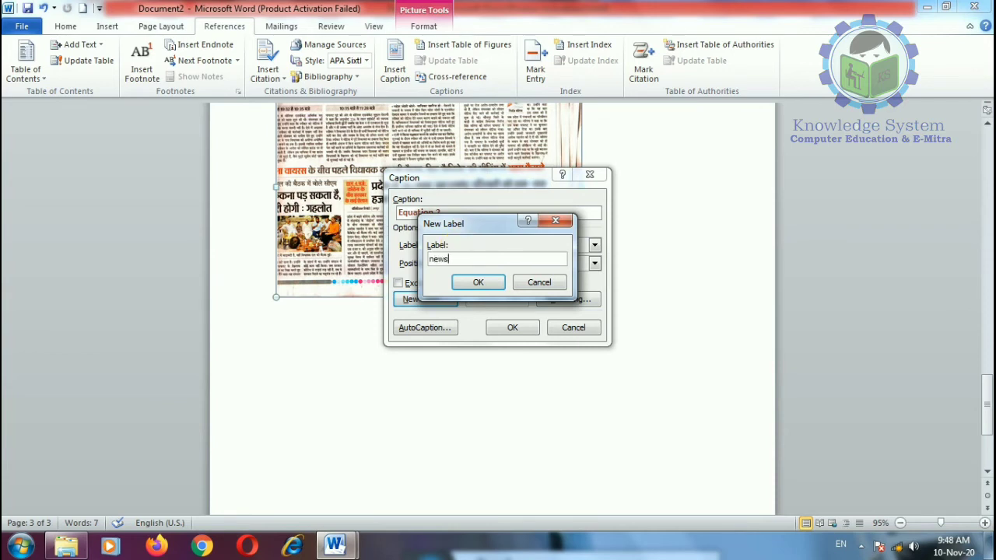
pyautogui.click(483, 283)
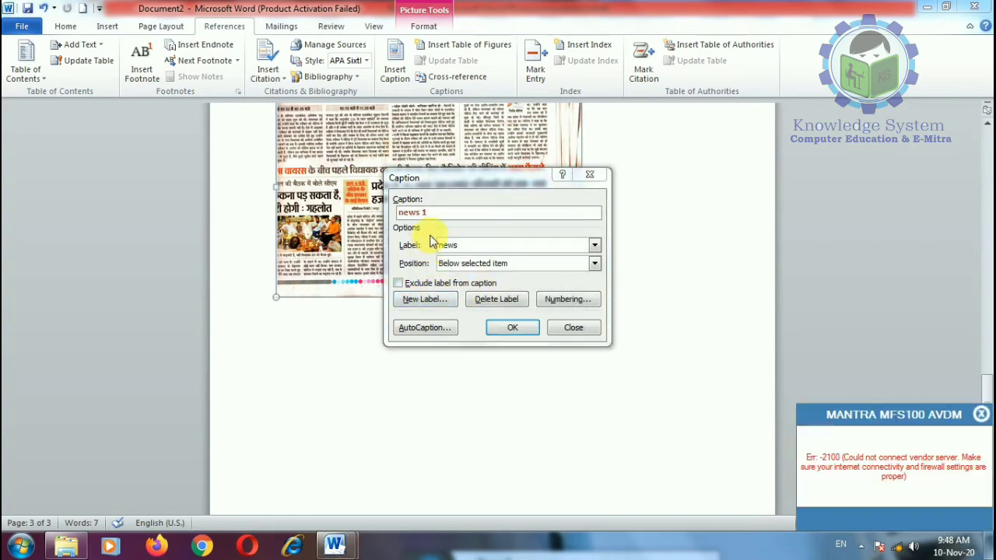
pyautogui.click(513, 328)
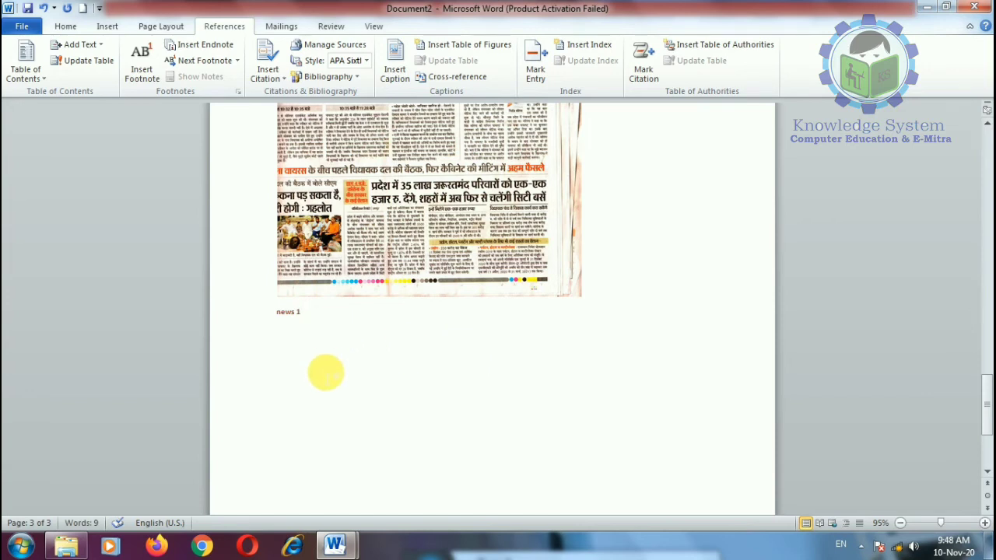
pyautogui.press('Return')
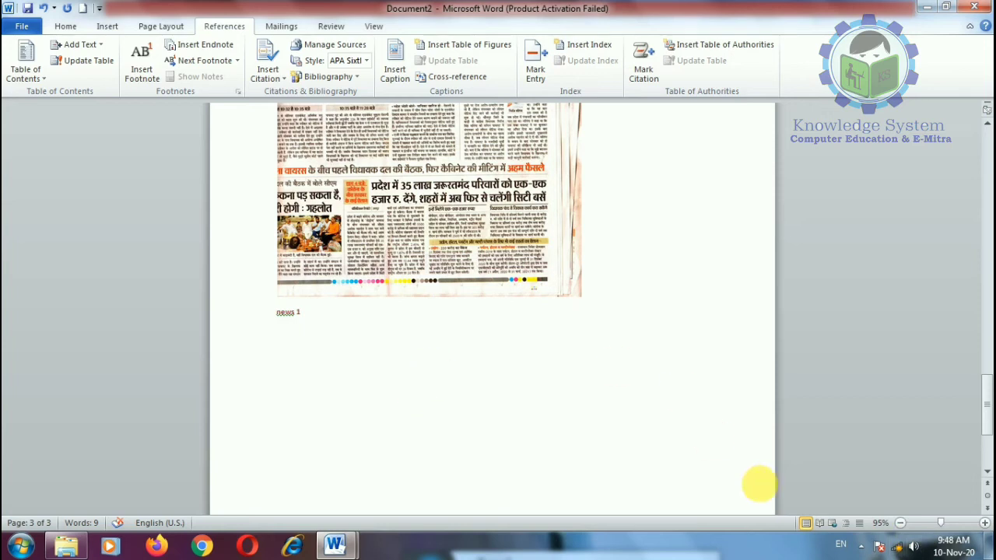
# Shrink the crescent moon's drawing canvas on the first page from its upper-left corner and place the cursor in front of it
pyautogui.click(947, 526)
pyautogui.scroll(15, 521, 361)
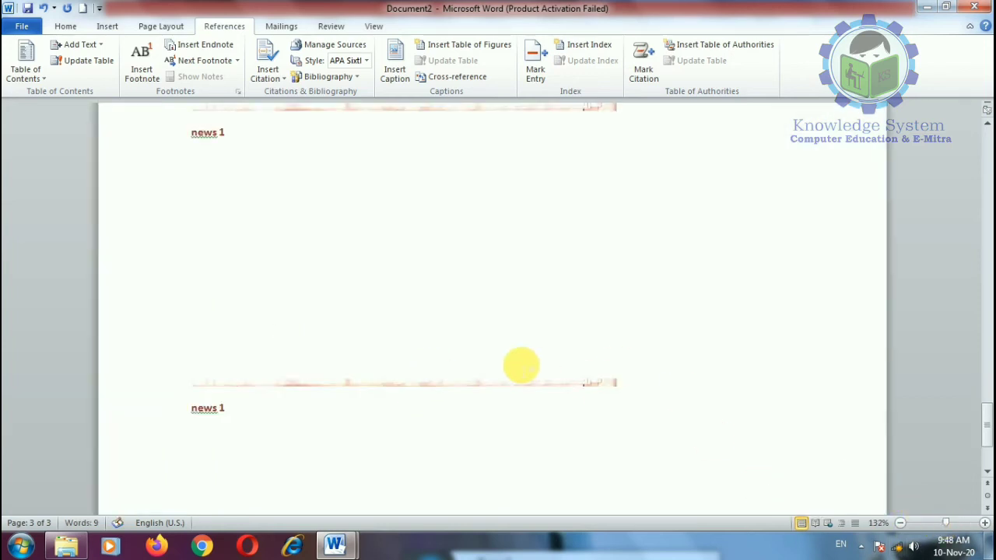
pyautogui.scroll(20, 515, 346)
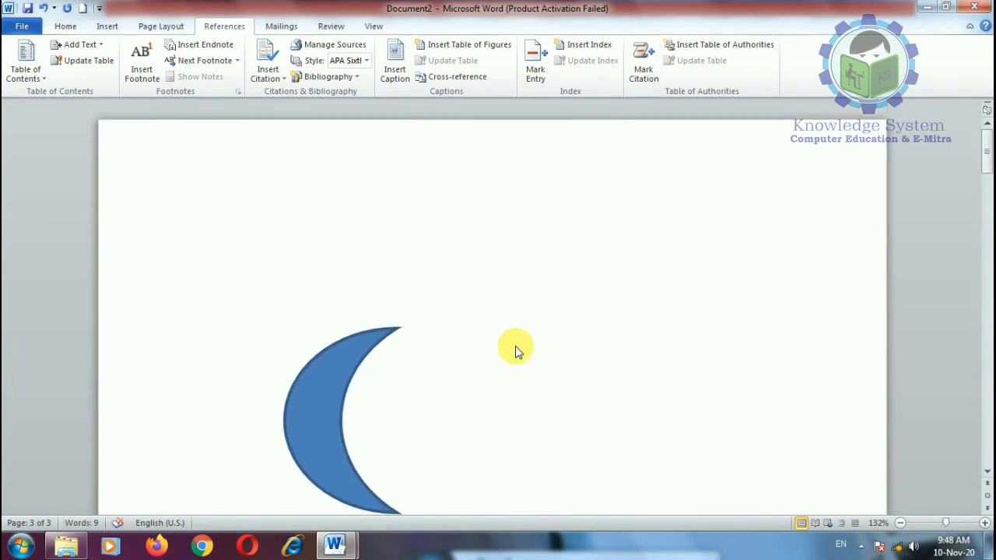
pyautogui.click(301, 171)
pyautogui.doubleClick(300, 172)
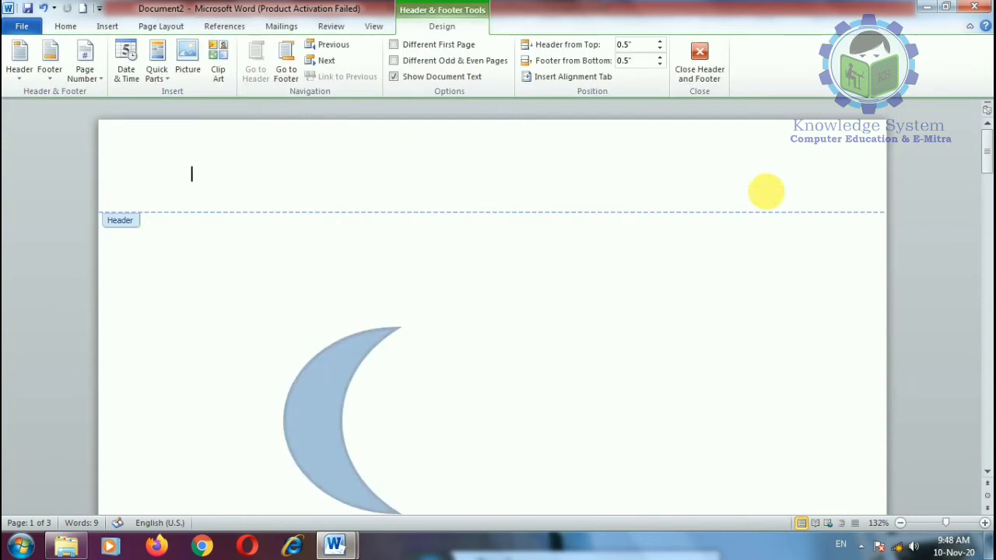
pyautogui.doubleClick(256, 244)
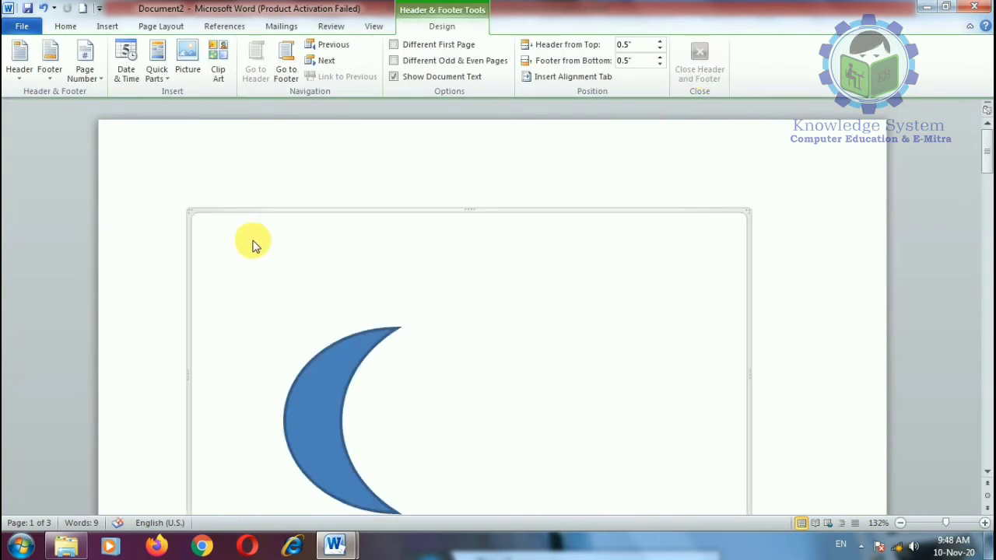
pyautogui.moveTo(199, 217); pyautogui.dragTo(231, 282)
pyautogui.click(192, 222)
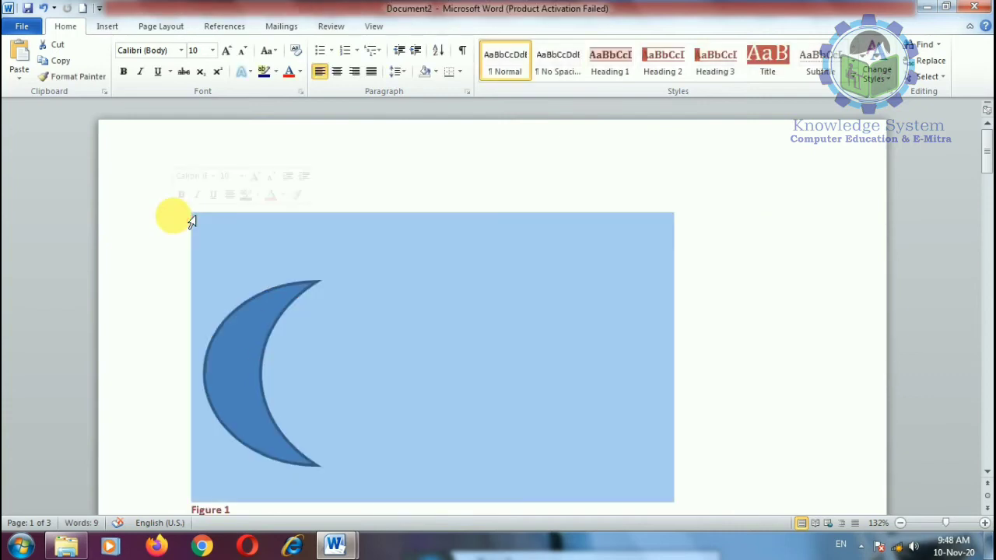
pyautogui.click(192, 226)
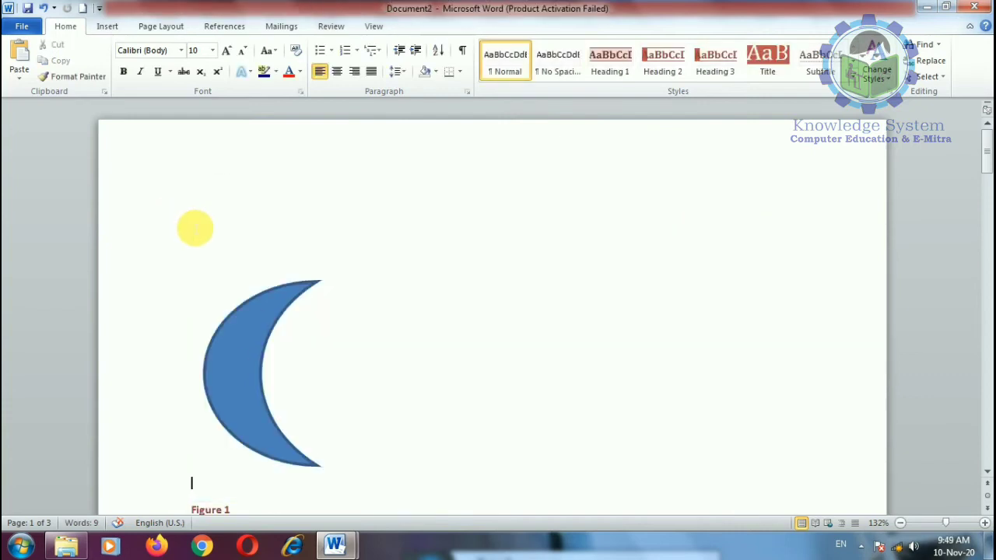
# Insert blank lines above the moon drawing and place the cursor on the page's first line
pyautogui.press('Return')
pyautogui.press('Return')
pyautogui.press('Return')
pyautogui.press('Return')
pyautogui.press('Return')
pyautogui.press('Return')
pyautogui.press('Return')
pyautogui.press('Return')
pyautogui.press('Return')
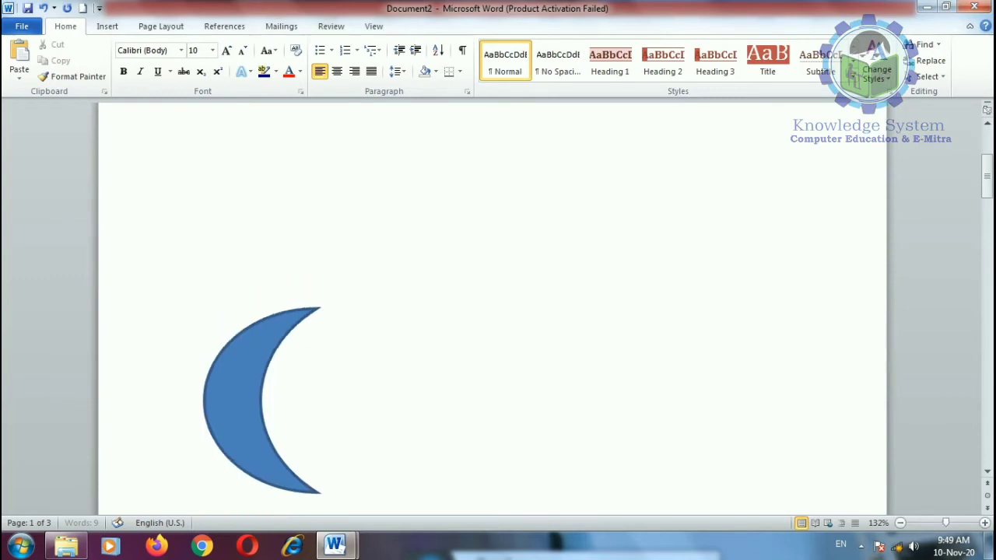
pyautogui.scroll(5, 231, 219)
pyautogui.click(235, 222)
# Start a table of figures on the first line with a dotted tab leader
pyautogui.click(224, 25)
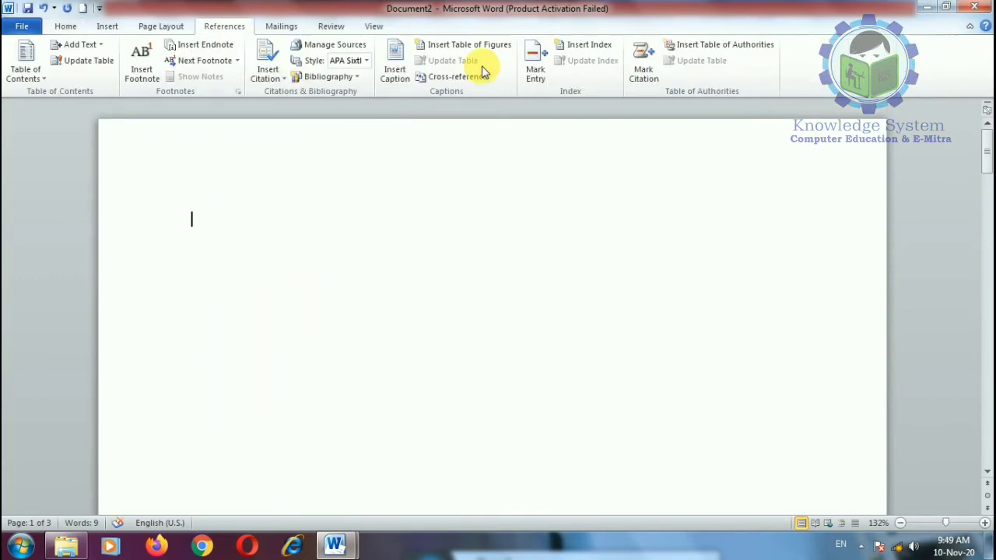
pyautogui.click(471, 47)
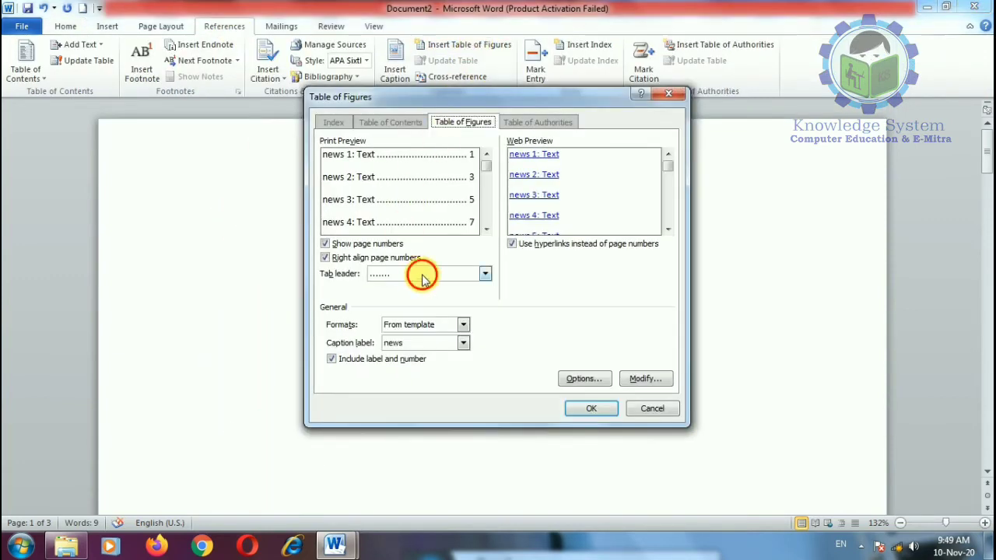
pyautogui.click(423, 277)
pyautogui.click(397, 303)
# Try the Classic, Distinctive and Centered formats for the table of figures
pyautogui.click(420, 325)
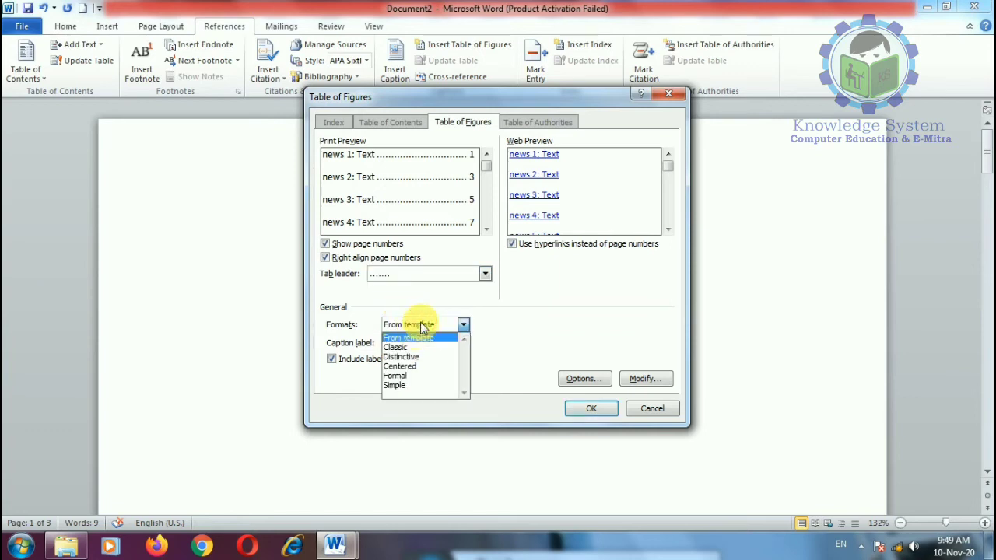
pyautogui.click(412, 348)
pyautogui.click(424, 329)
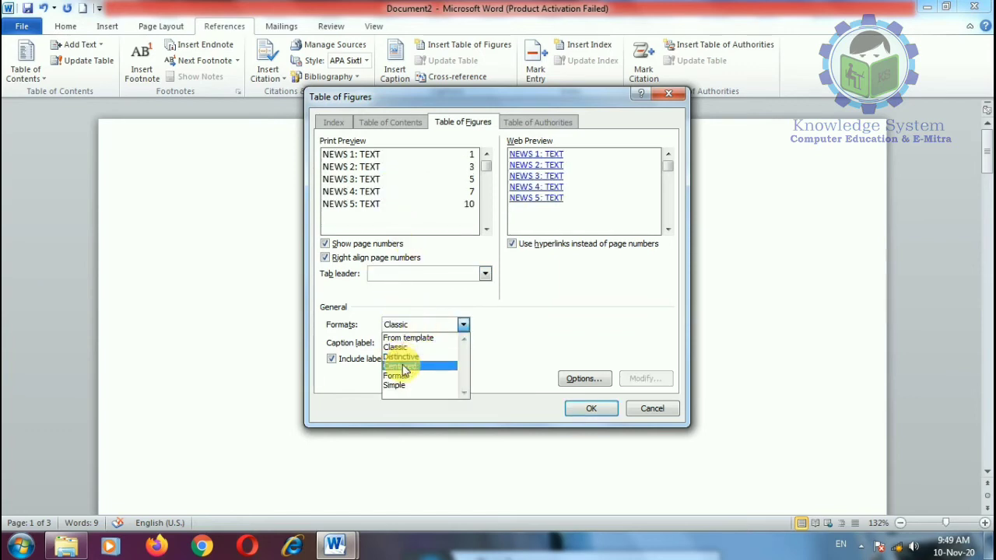
pyautogui.click(400, 356)
pyautogui.click(411, 327)
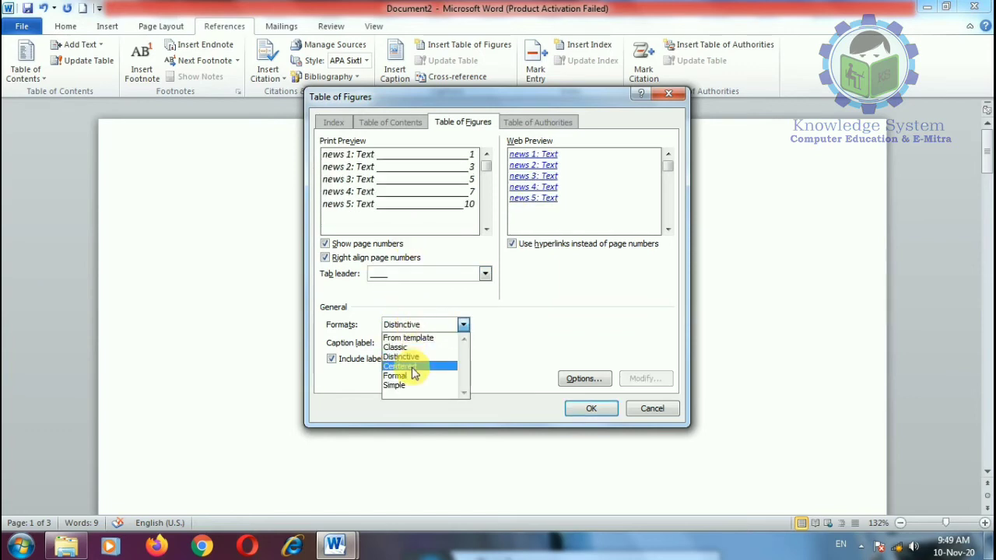
pyautogui.click(412, 367)
# Set the Formal format and the Figure caption label, and insert the table of figures
pyautogui.click(412, 325)
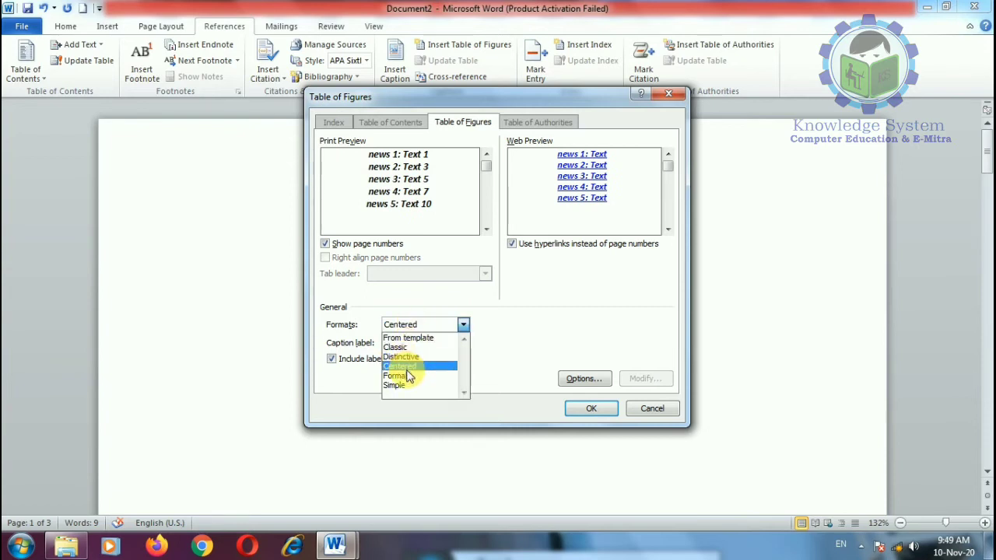
pyautogui.click(395, 376)
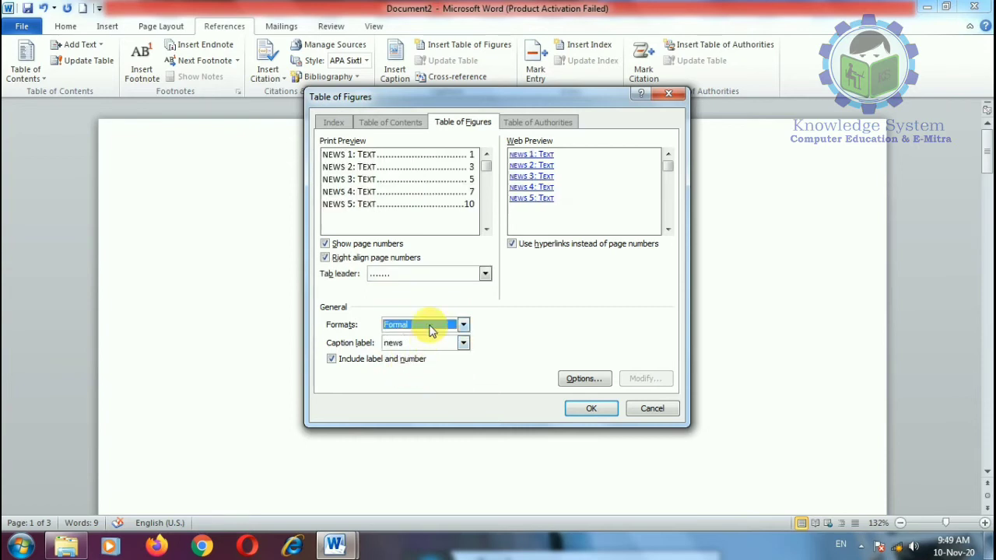
pyautogui.click(435, 343)
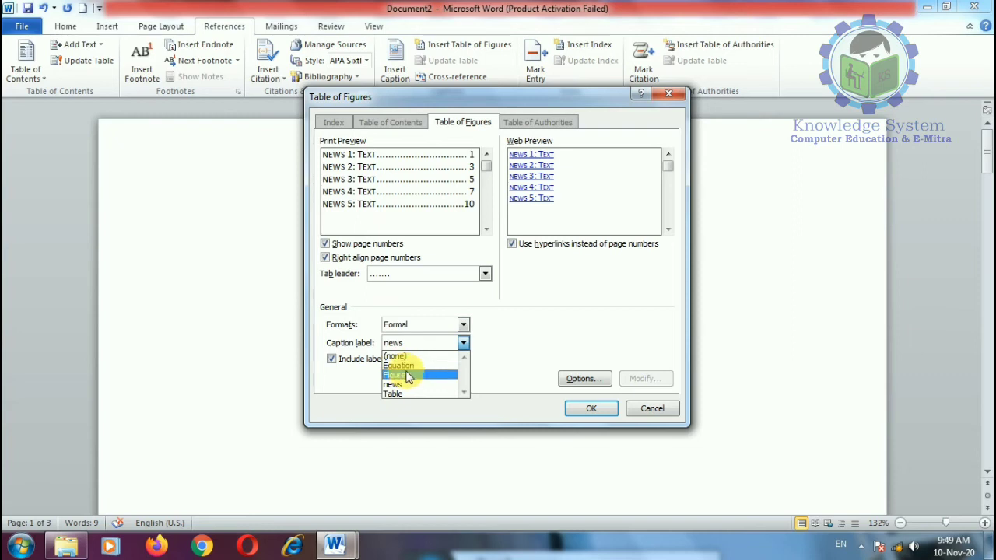
pyautogui.click(407, 371)
pyautogui.click(596, 410)
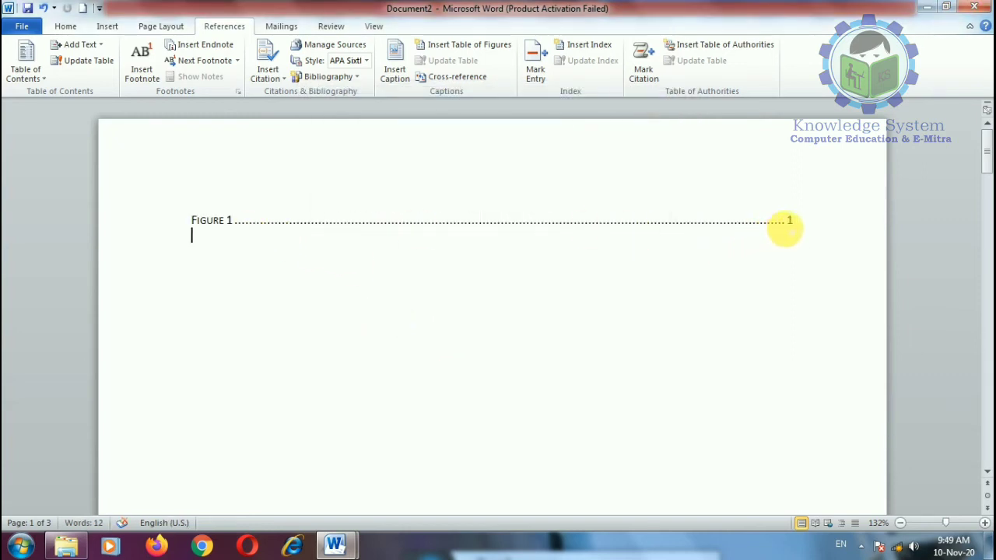
# Insert a second table of figures below the first, listing the captions labelled Table
pyautogui.click(440, 46)
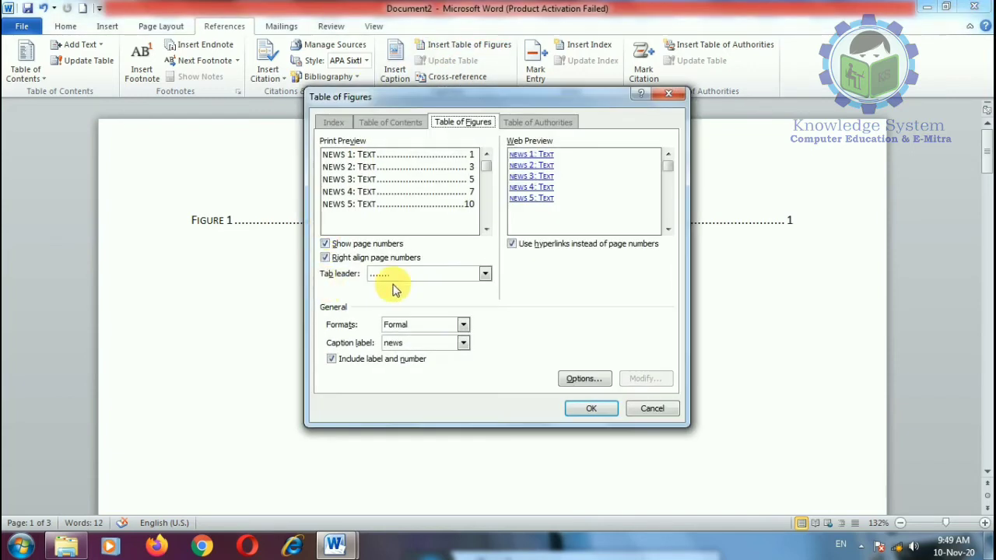
pyautogui.click(416, 344)
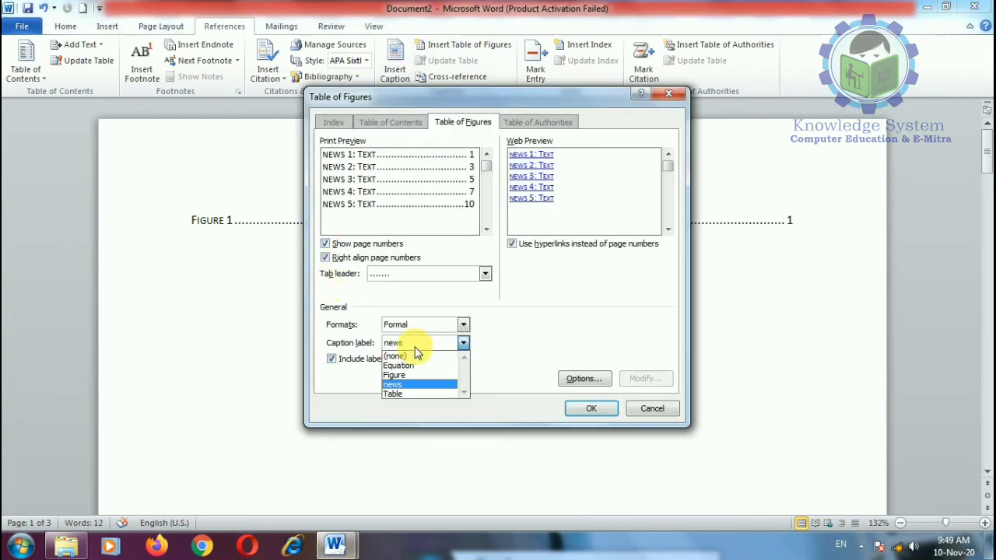
pyautogui.click(405, 394)
pyautogui.click(590, 409)
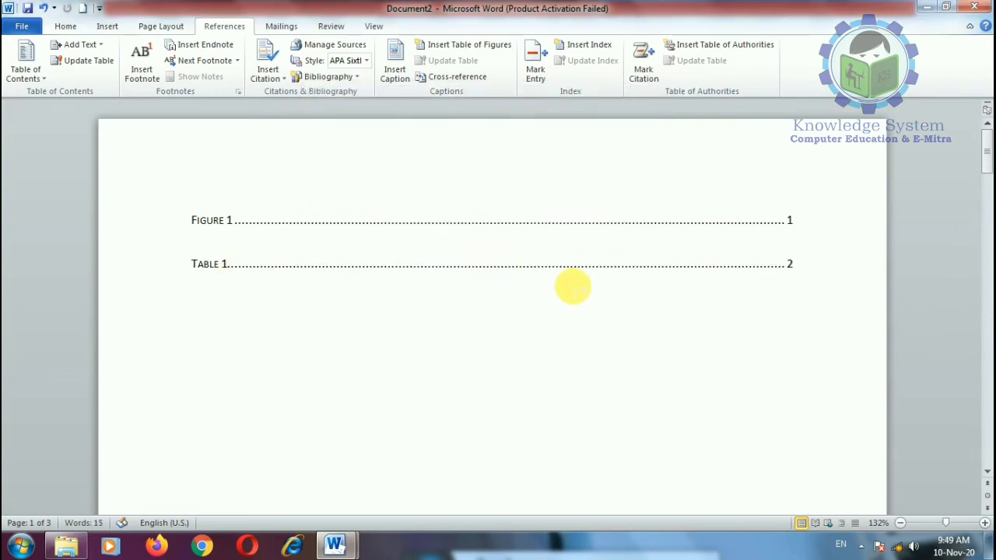
# Insert a third table of figures below, listing the captions labelled Equation
pyautogui.click(480, 47)
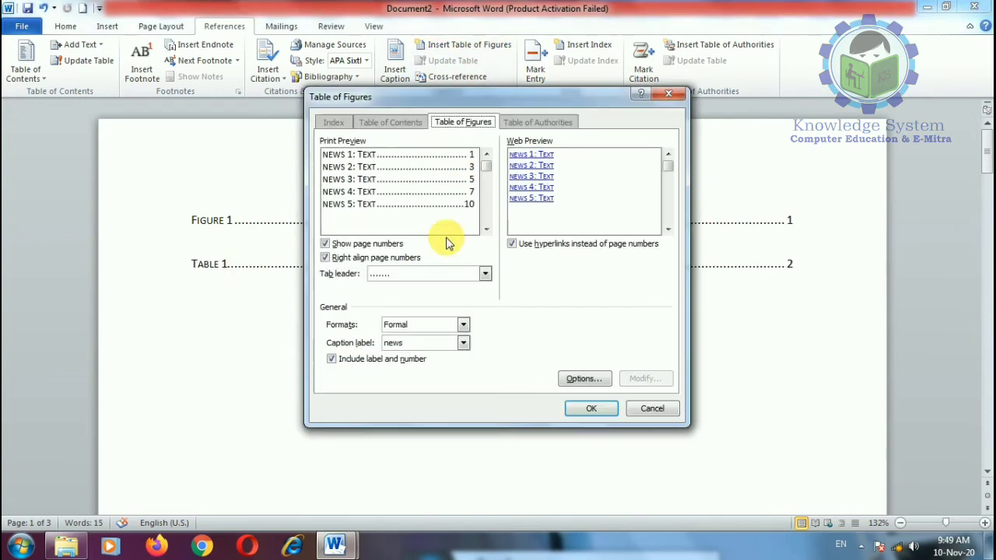
pyautogui.click(435, 342)
pyautogui.click(412, 364)
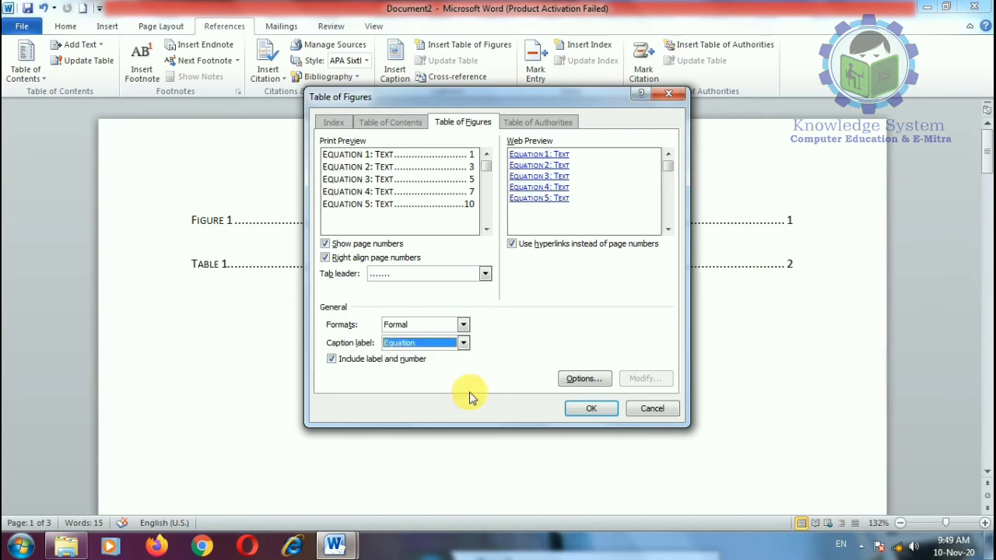
pyautogui.click(588, 409)
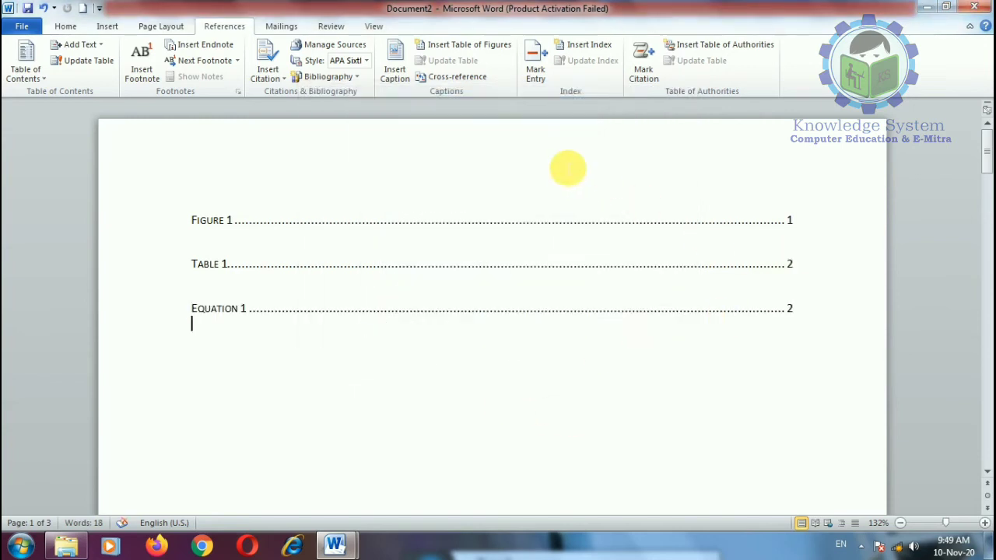
# Insert a fourth table of figures below the Equation one, in Formal format, listing the captions labelled news
pyautogui.click(498, 50)
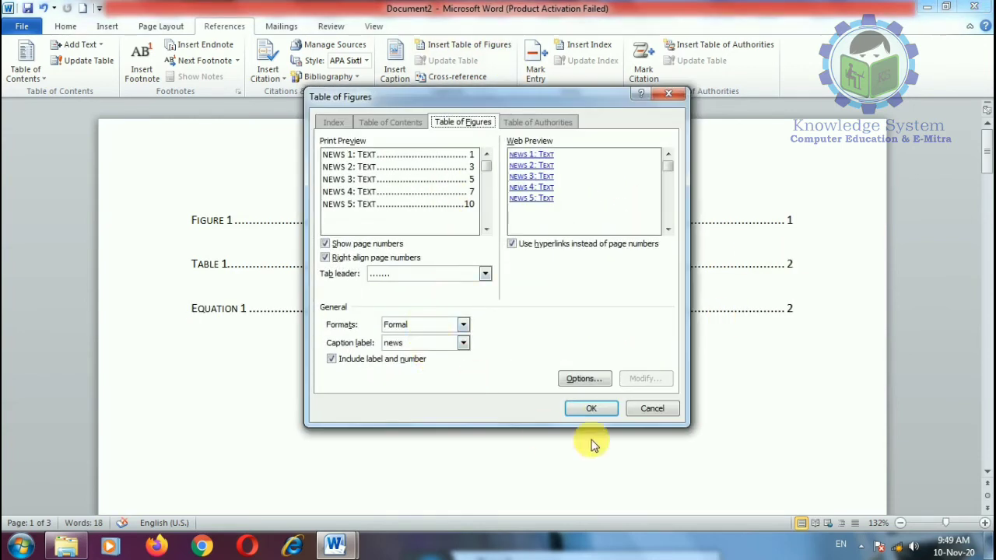
pyautogui.click(591, 409)
pyautogui.click(486, 245)
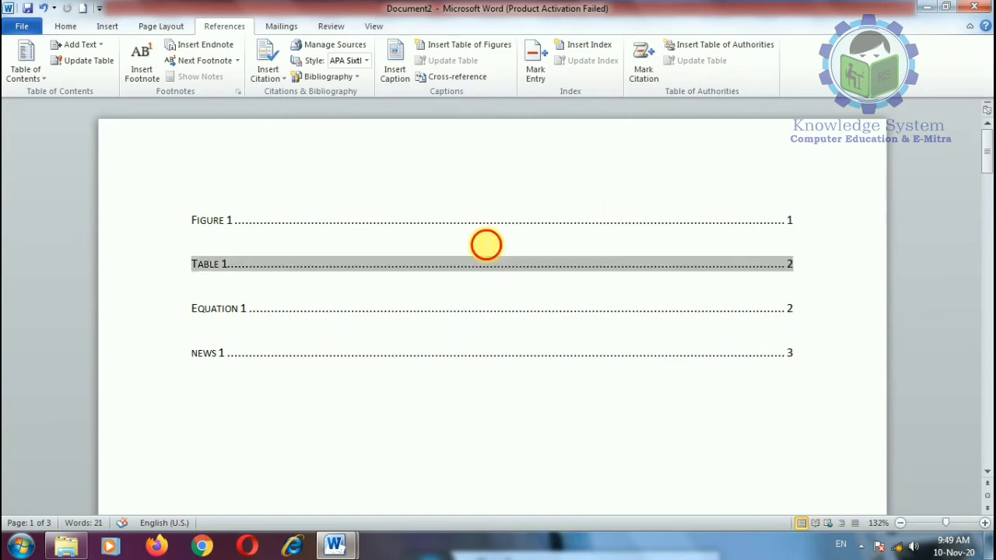
pyautogui.click(496, 226)
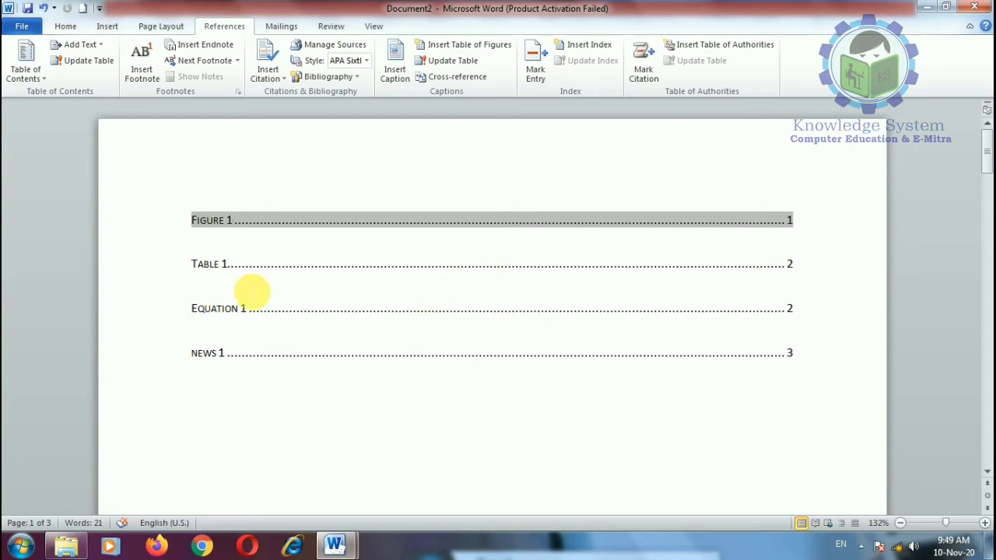
# Follow the Table 1 and news 1 entries in the tables of figures to their captions and check the captioned objects
pyautogui.keyDown('ctrl'); pyautogui.click(223, 266); pyautogui.keyUp('ctrl')
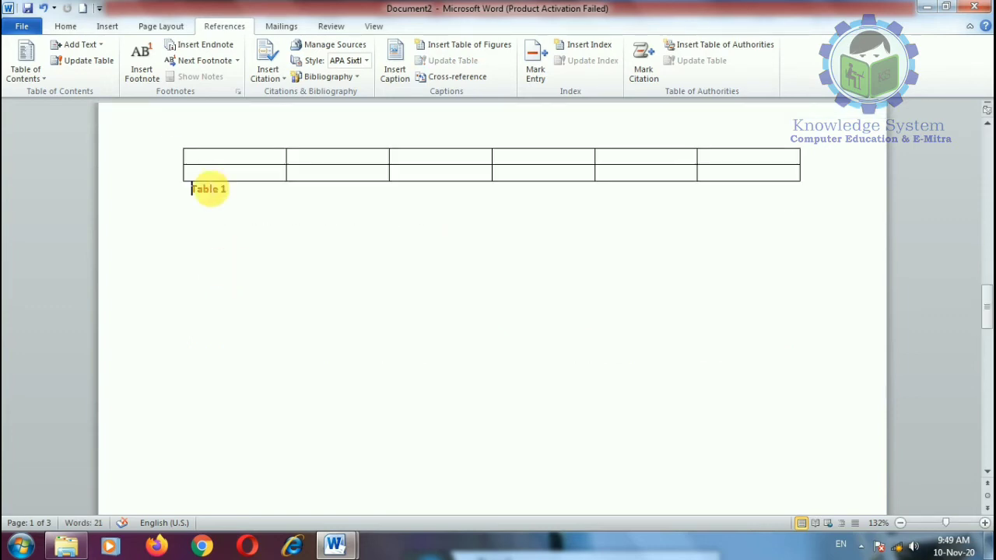
pyautogui.scroll(15, 292, 295)
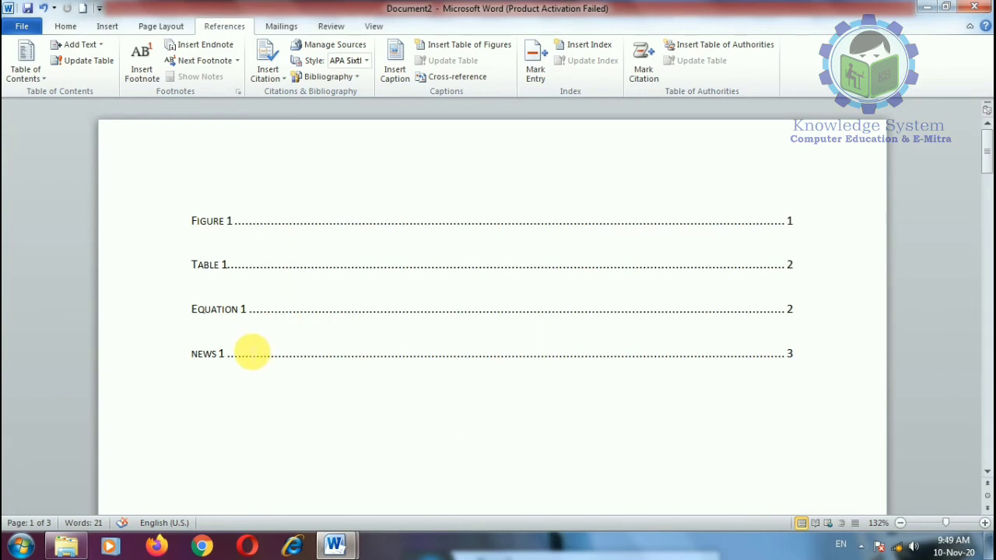
pyautogui.keyDown('ctrl'); pyautogui.click(223, 355); pyautogui.keyUp('ctrl')
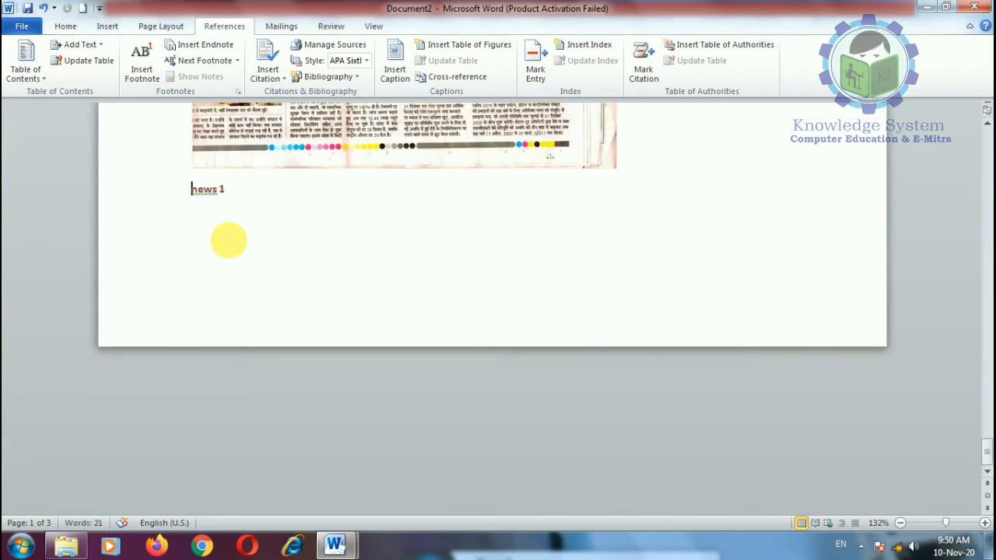
pyautogui.scroll(11, 205, 266)
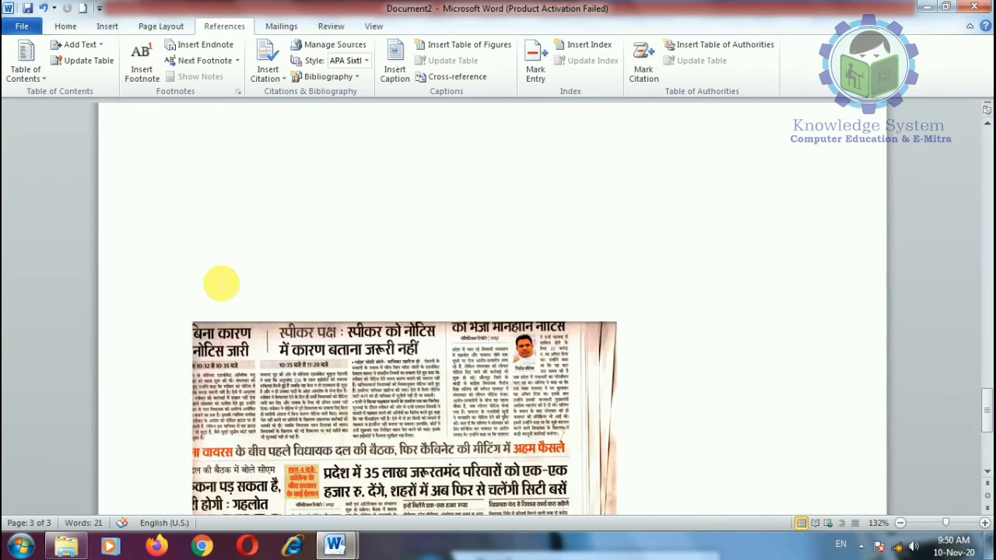
pyautogui.scroll(-7, 413, 273)
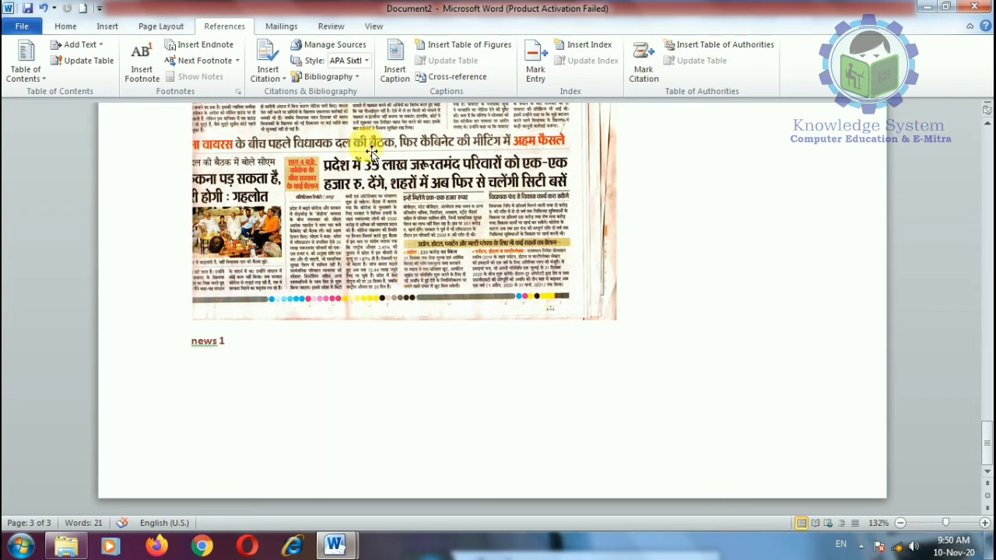
pyautogui.scroll(4, 427, 226)
pyautogui.scroll(2, 967, 334)
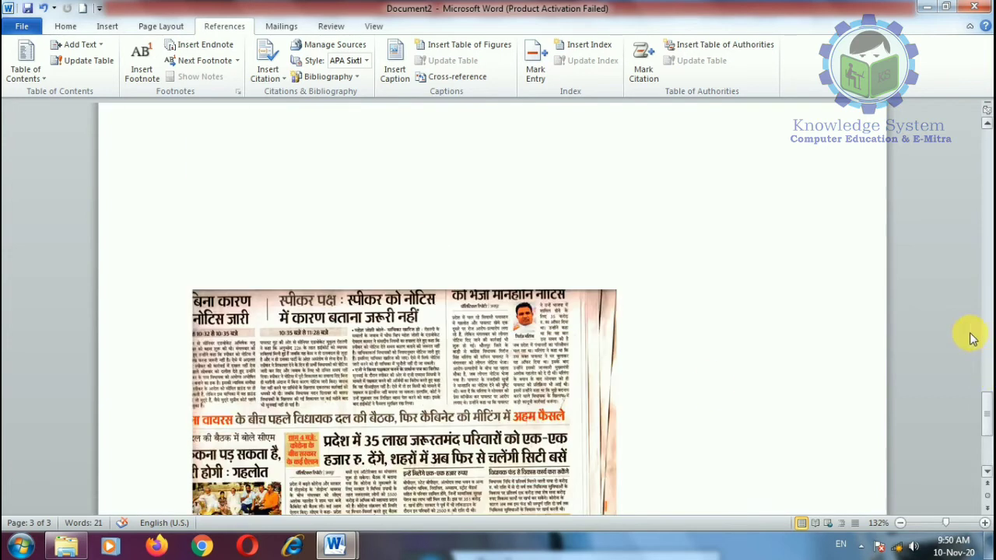
# Insert the green racing car from a clip art search for car below Table 1, and shrink it to about 0.94" by 1.51"
pyautogui.scroll(10, 771, 363)
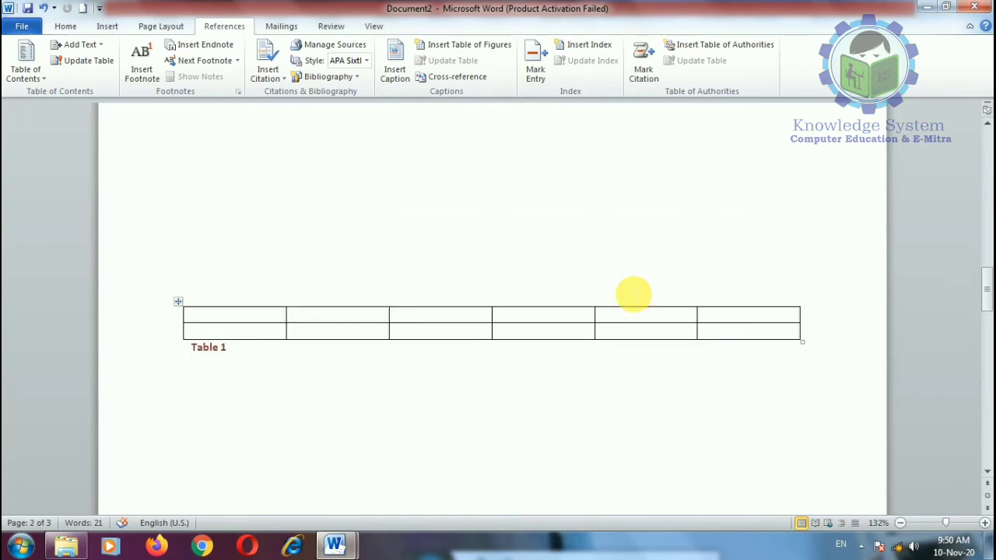
pyautogui.scroll(-12, 633, 294)
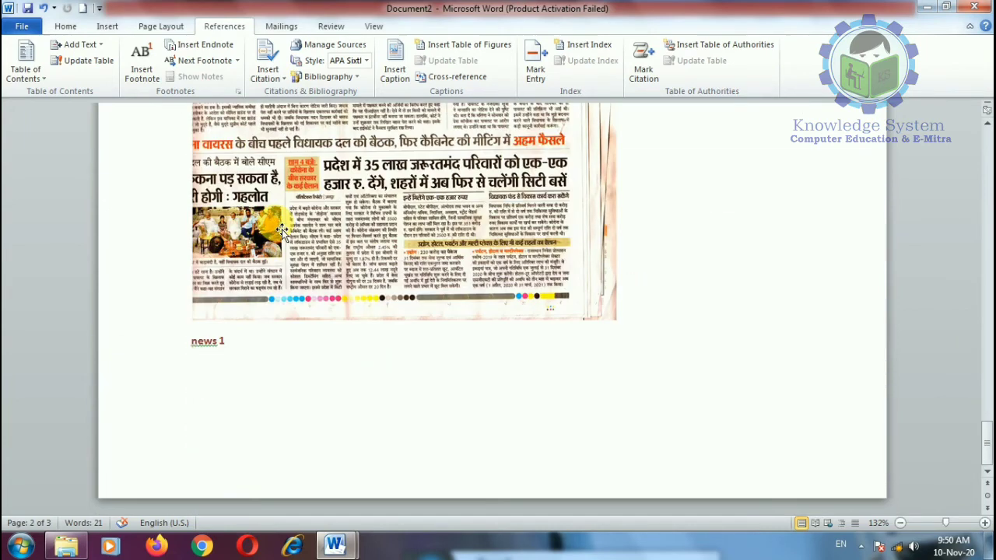
pyautogui.click(282, 368)
pyautogui.scroll(6, 300, 342)
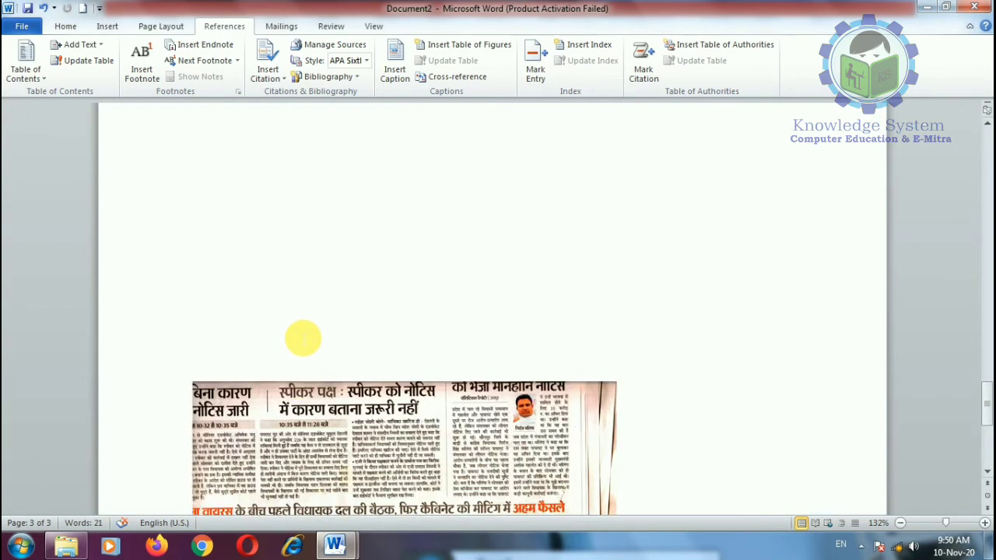
pyautogui.scroll(6, 303, 337)
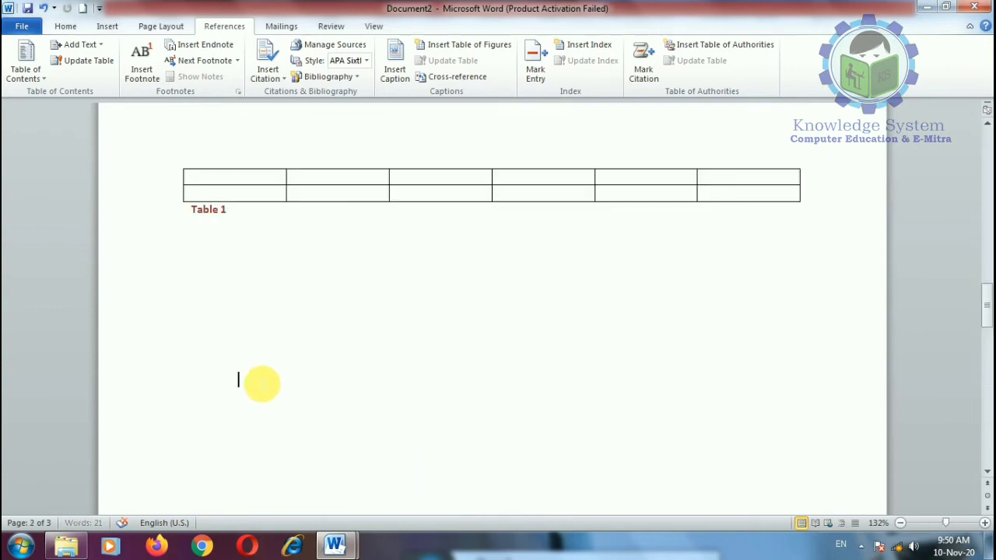
pyautogui.click(108, 26)
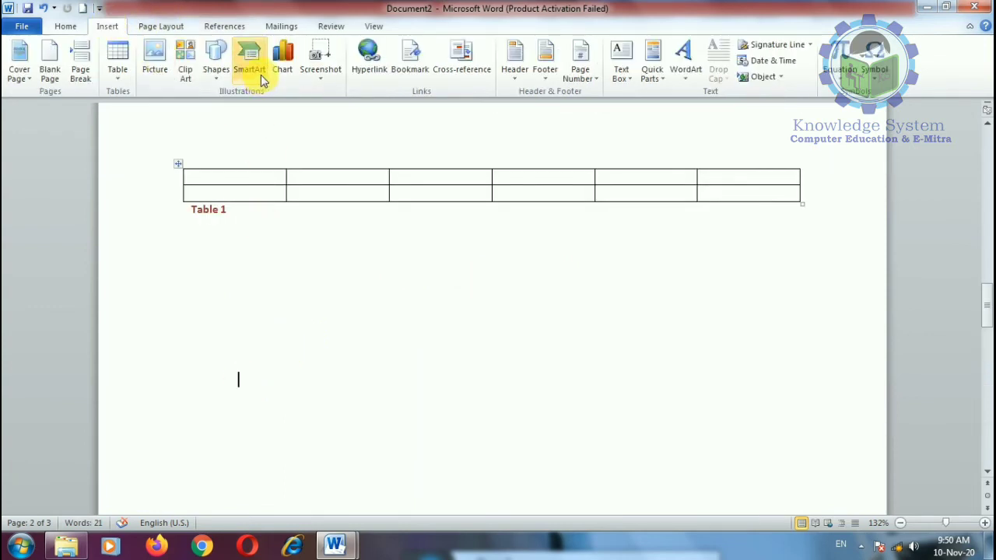
pyautogui.click(216, 70)
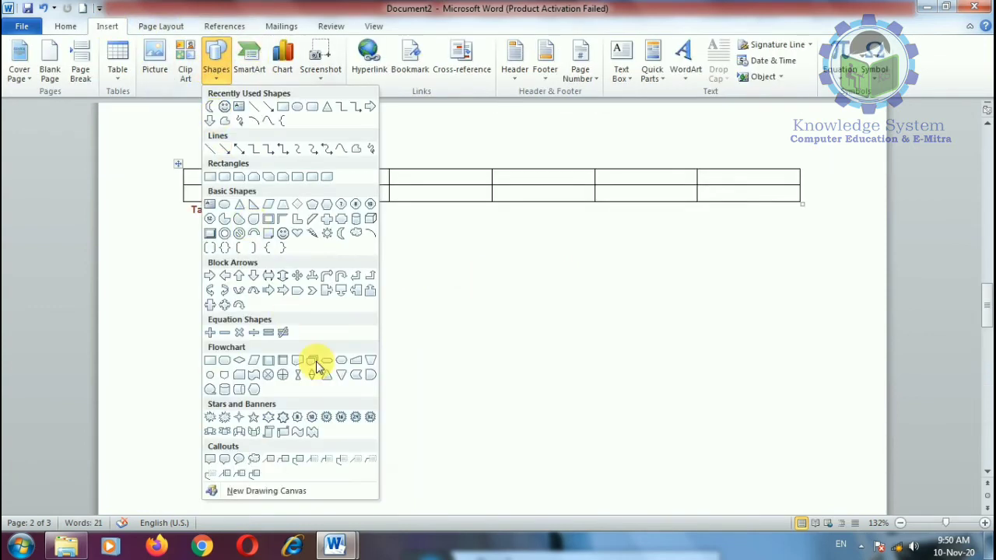
pyautogui.click(184, 66)
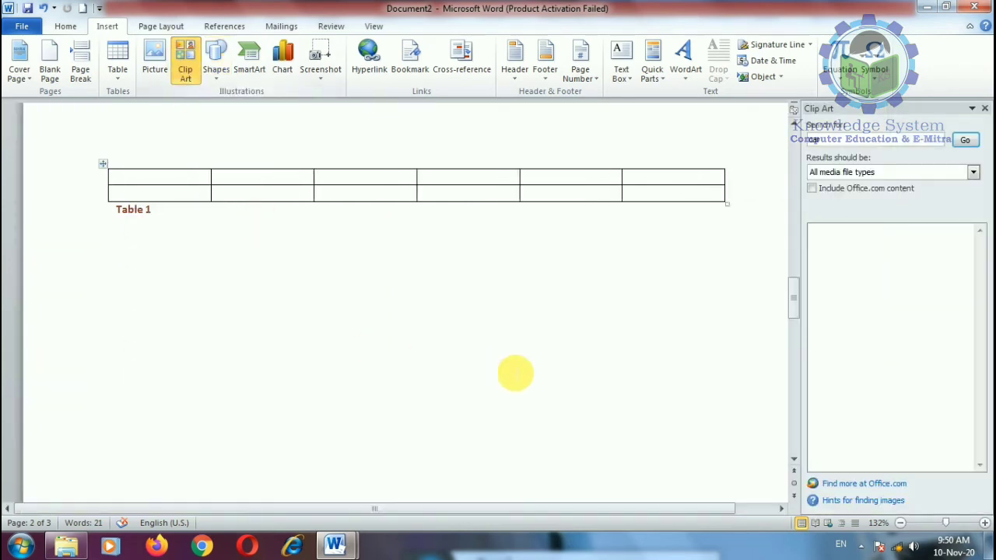
pyautogui.click(962, 141)
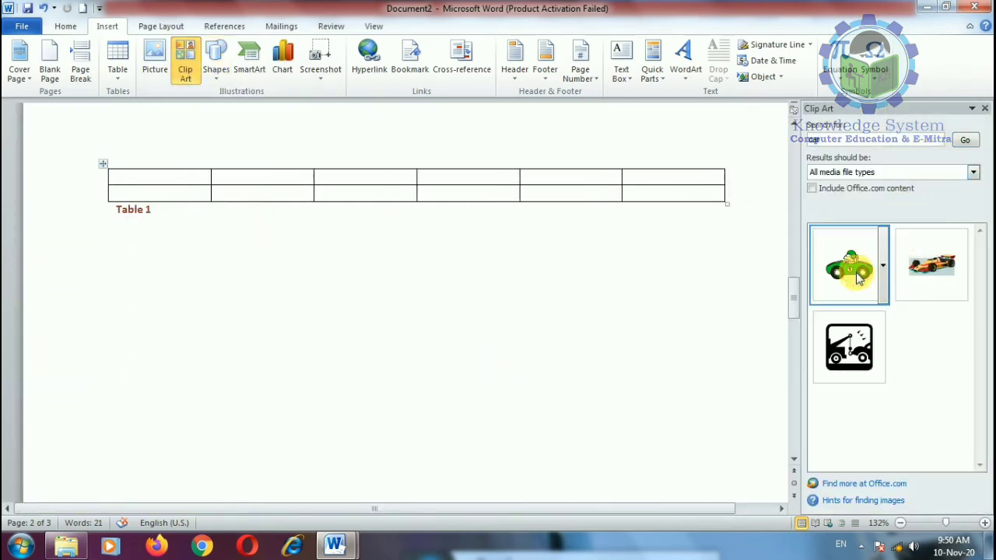
pyautogui.click(857, 279)
pyautogui.click(984, 109)
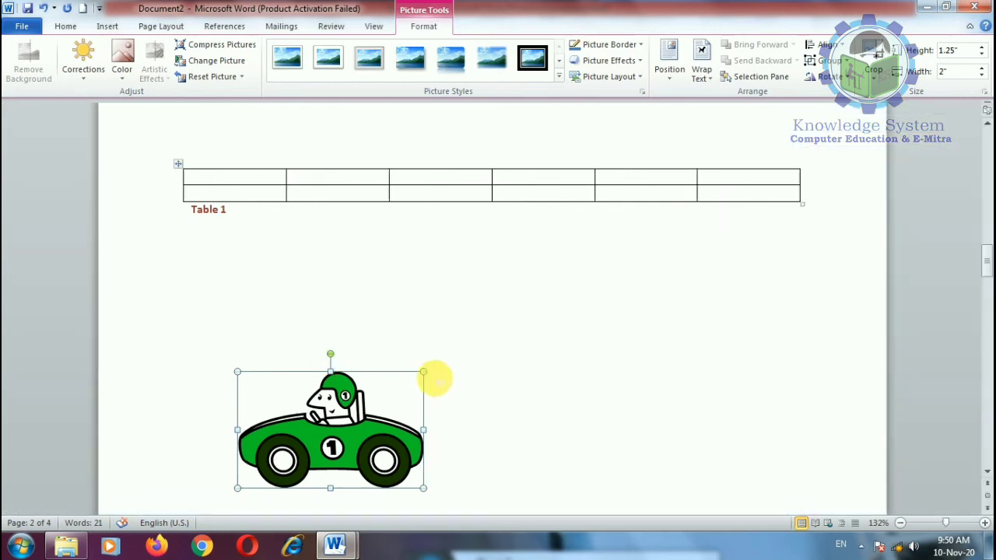
pyautogui.moveTo(424, 371); pyautogui.dragTo(378, 373)
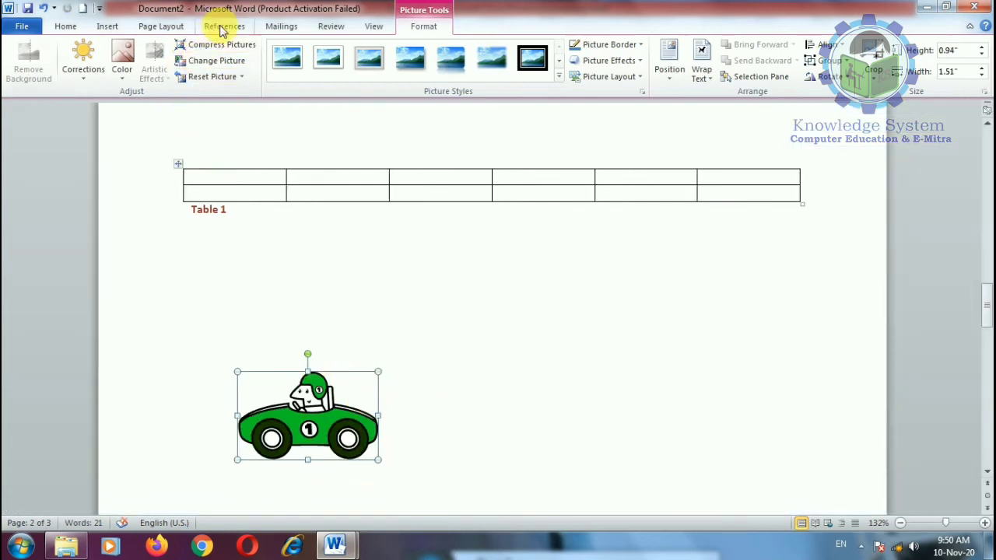
# Add a caption with the Figure label below the car picture
pyautogui.click(224, 25)
pyautogui.click(394, 70)
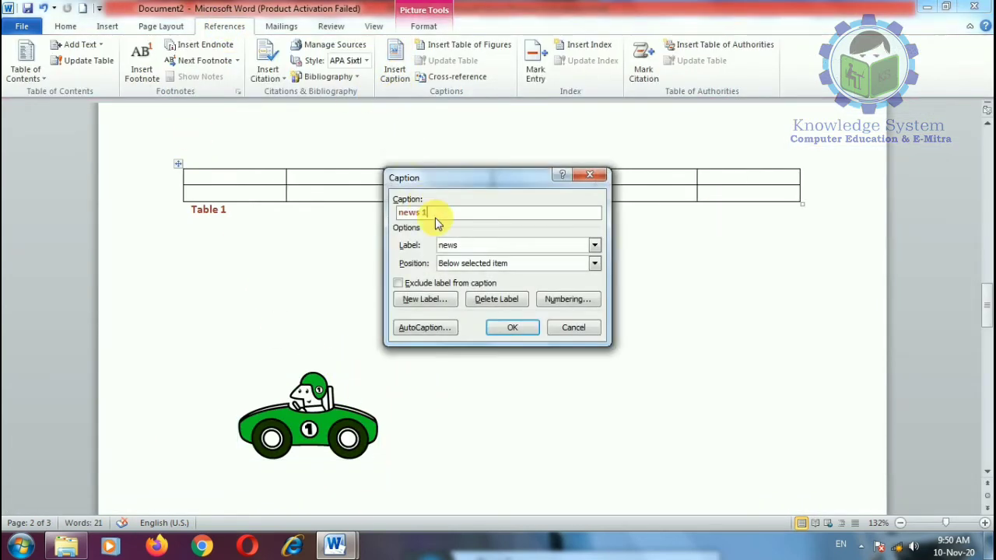
pyautogui.click(471, 245)
pyautogui.click(457, 265)
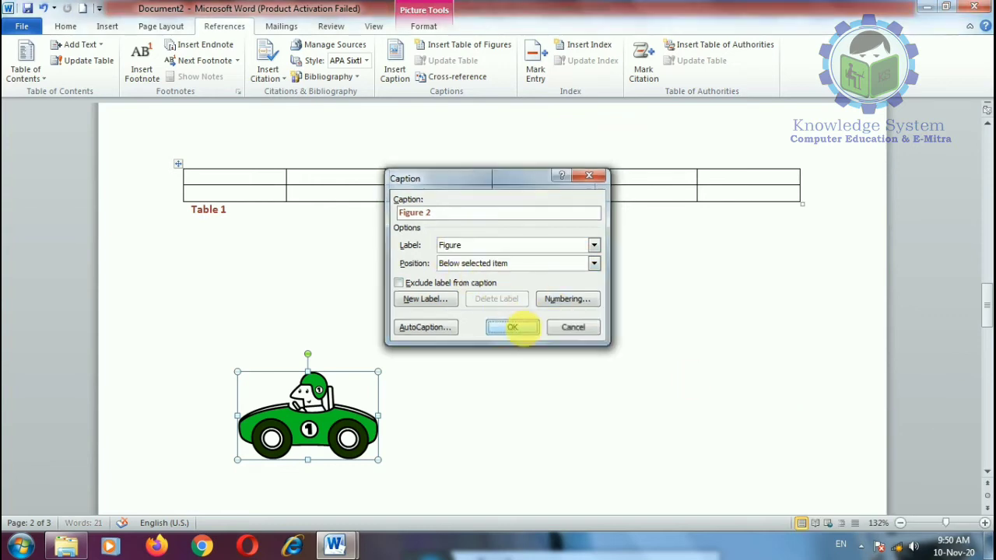
pyautogui.click(511, 326)
pyautogui.scroll(-4, 480, 480)
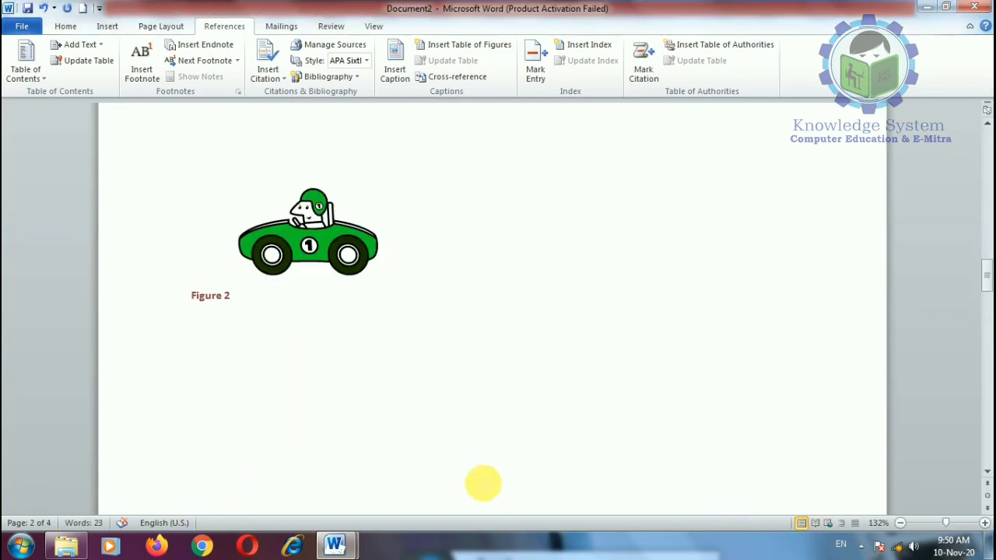
# Update the entire table of figures that lists the Figure captions
pyautogui.scroll(20, 482, 482)
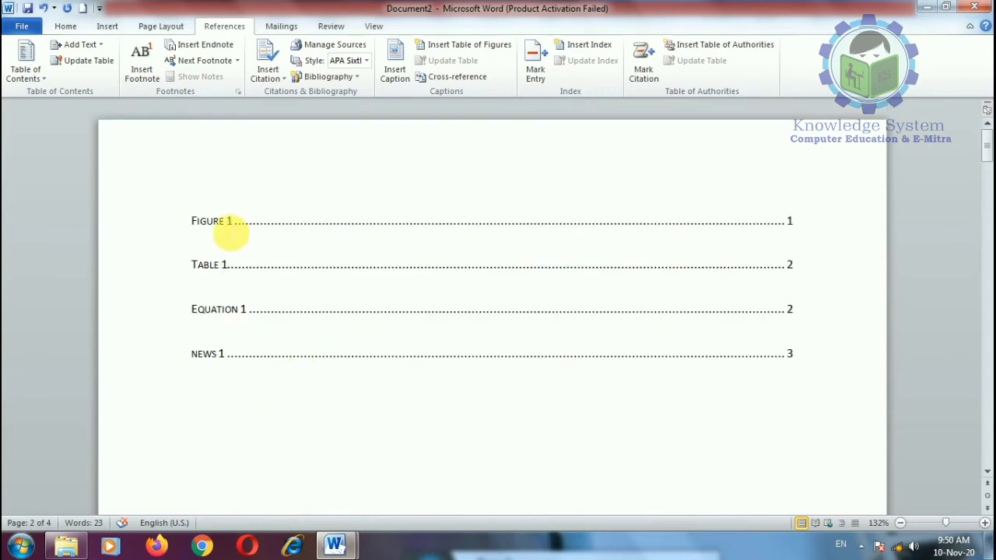
pyautogui.click(233, 222)
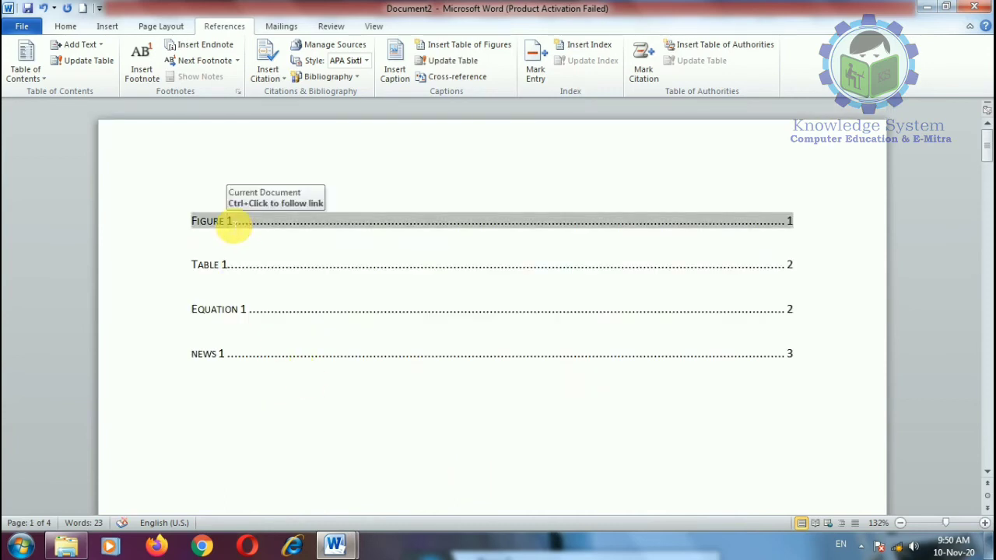
pyautogui.click(453, 62)
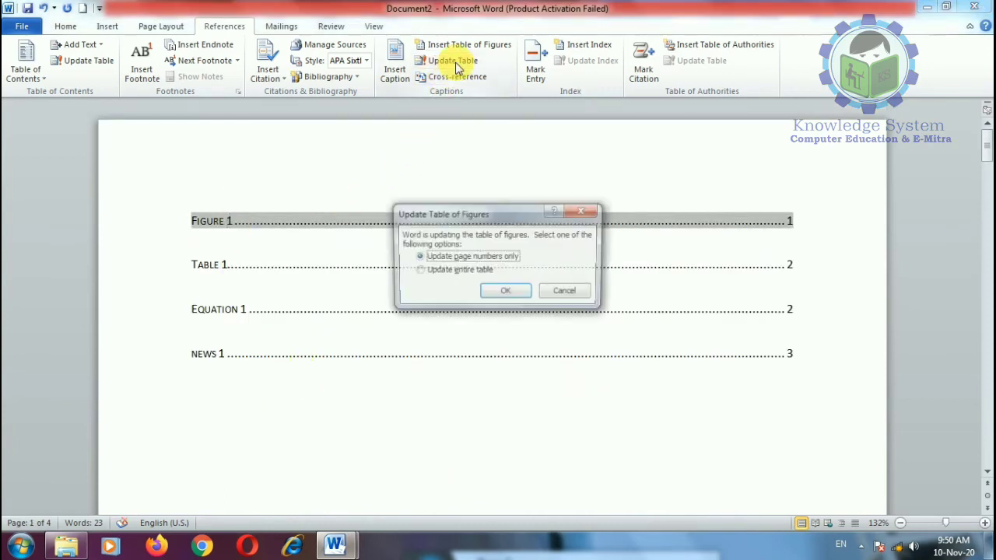
pyautogui.click(505, 294)
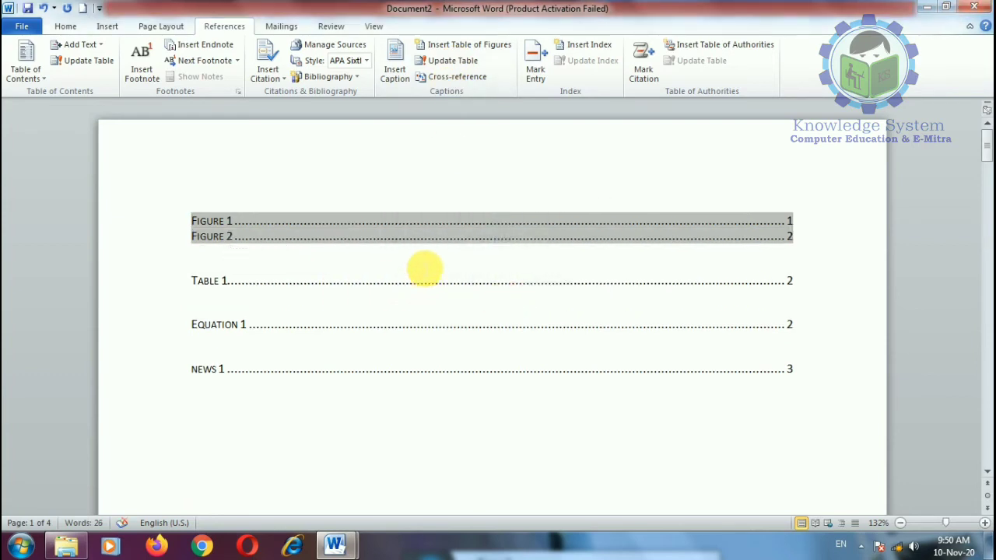
# Follow the Figure 2 entry to its caption under the car and return to the tables of figures
pyautogui.click(424, 269)
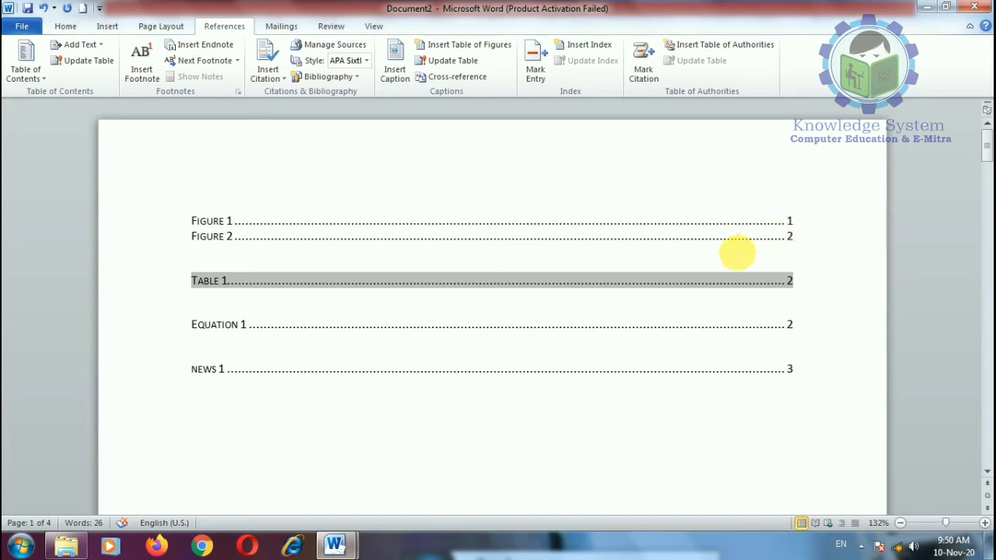
pyautogui.keyDown('ctrl'); pyautogui.click(404, 241); pyautogui.keyUp('ctrl')
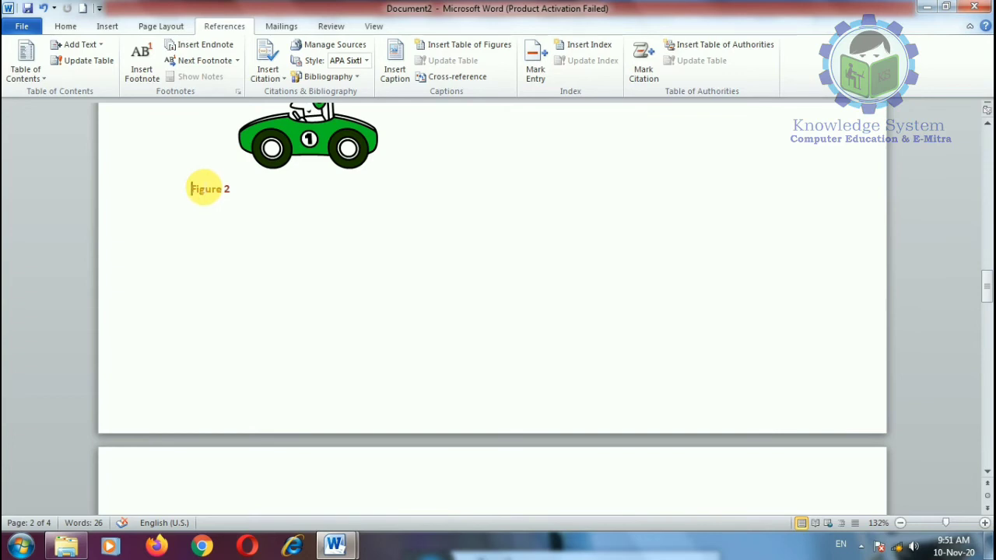
pyautogui.scroll(15, 436, 371)
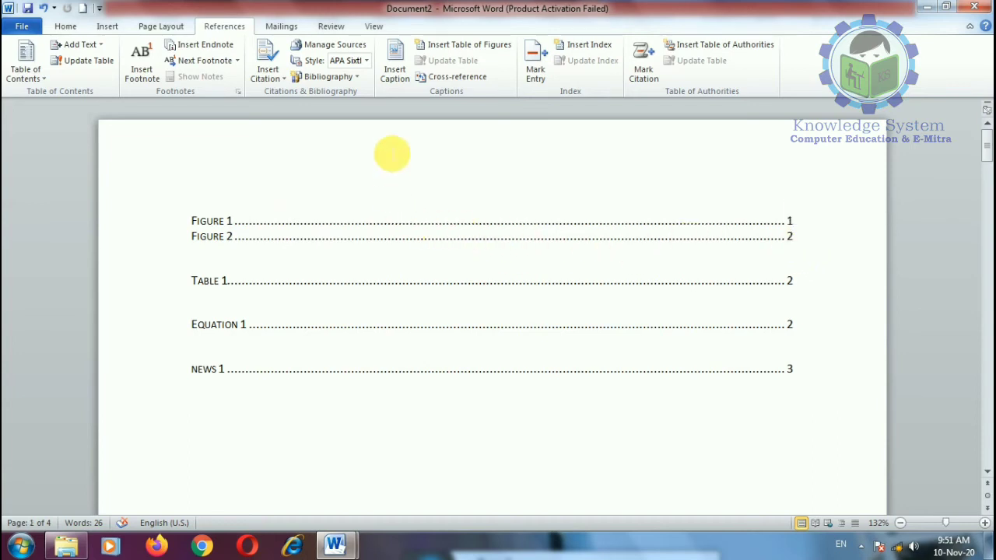
# Delete the entire contents of the document, including the tables of figures and all captioned objects
pyautogui.click(428, 172)
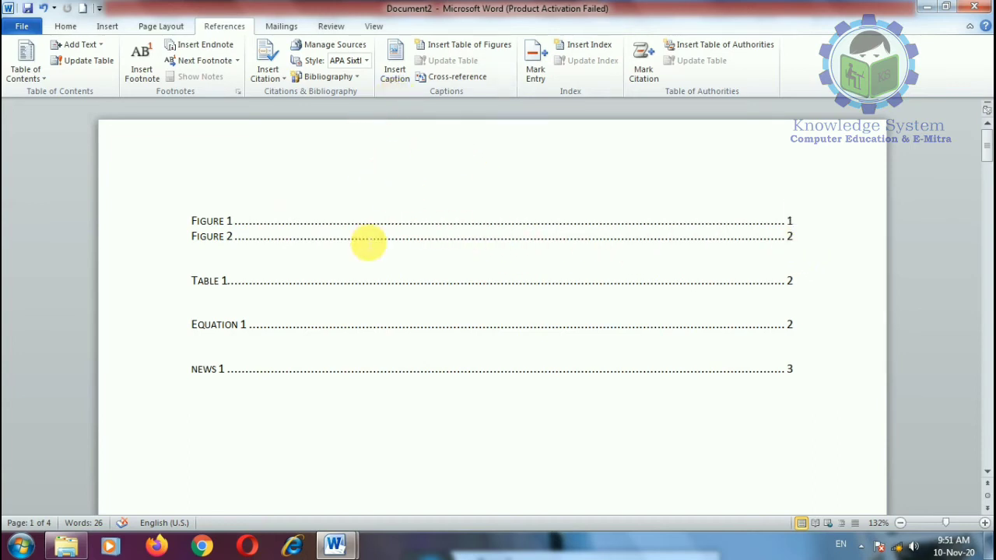
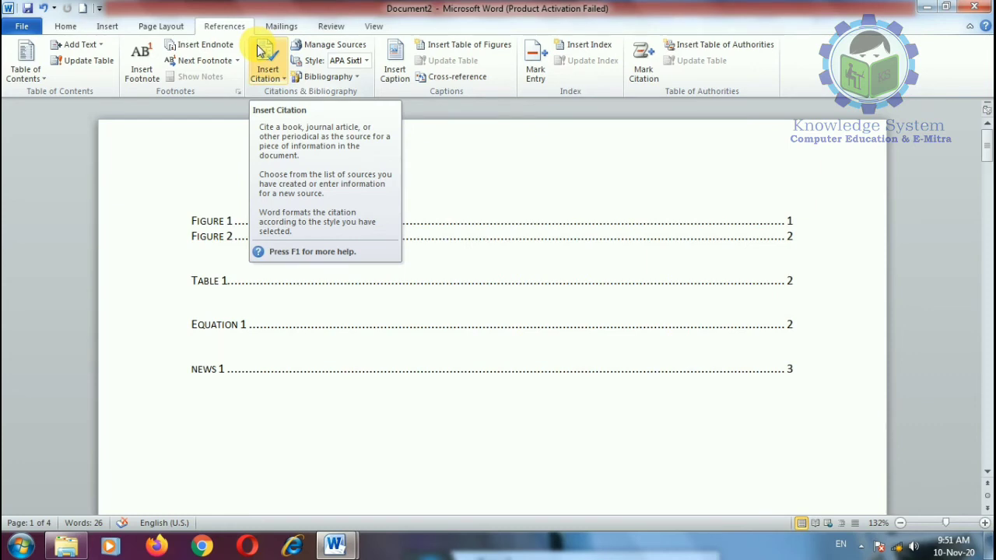
pyautogui.click(465, 281)
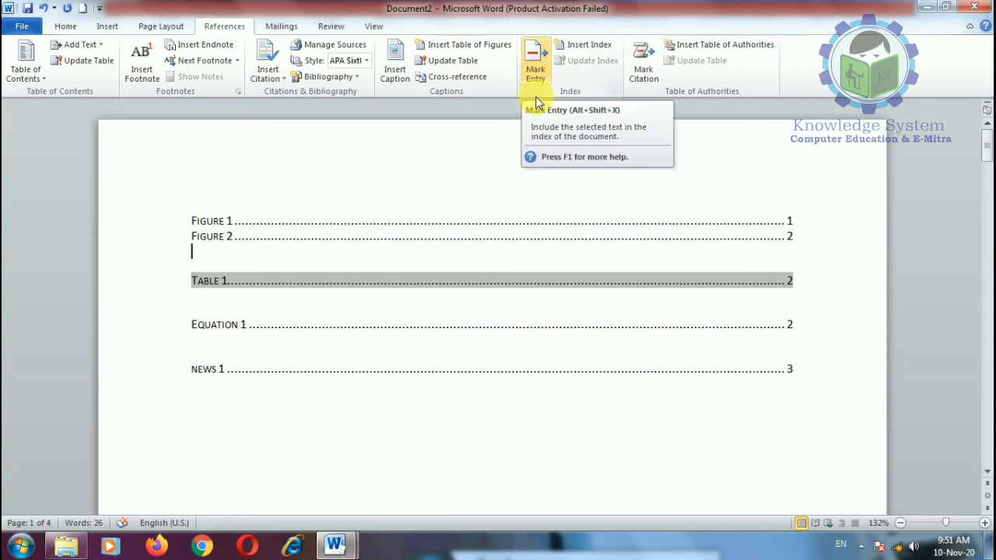
pyautogui.scroll(-5, 505, 216)
pyautogui.scroll(-10, 505, 217)
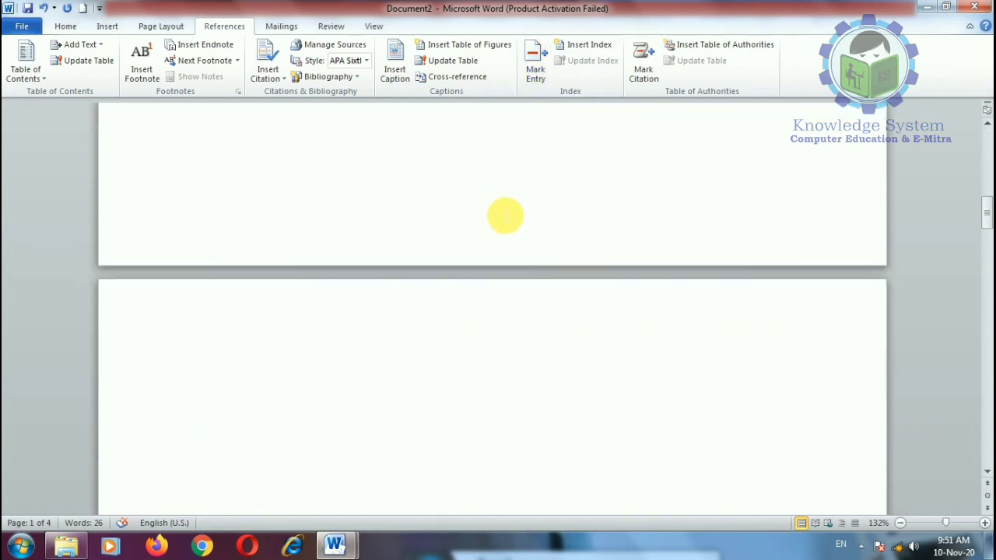
pyautogui.scroll(6, 505, 216)
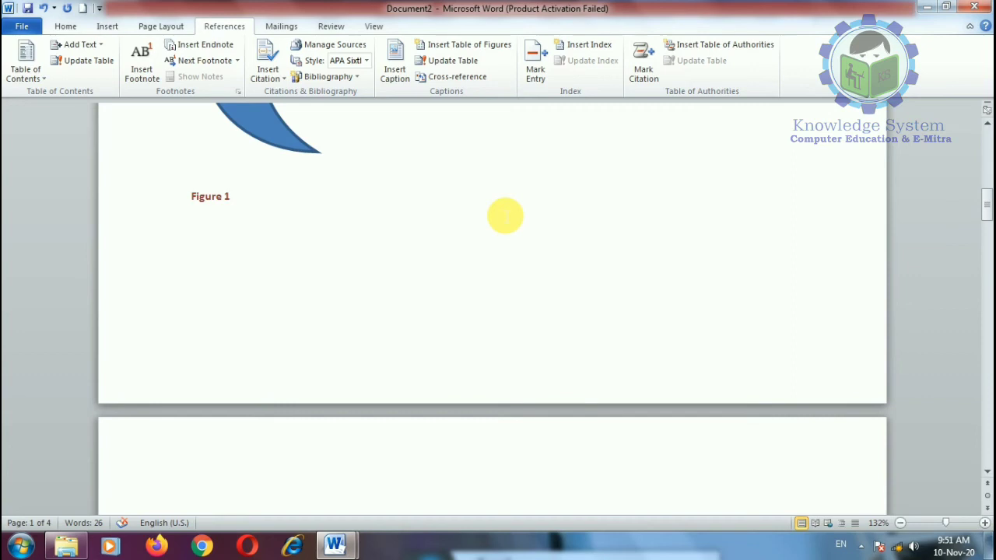
pyautogui.hotkey('ctrl', 'a')
pyautogui.press('Delete')
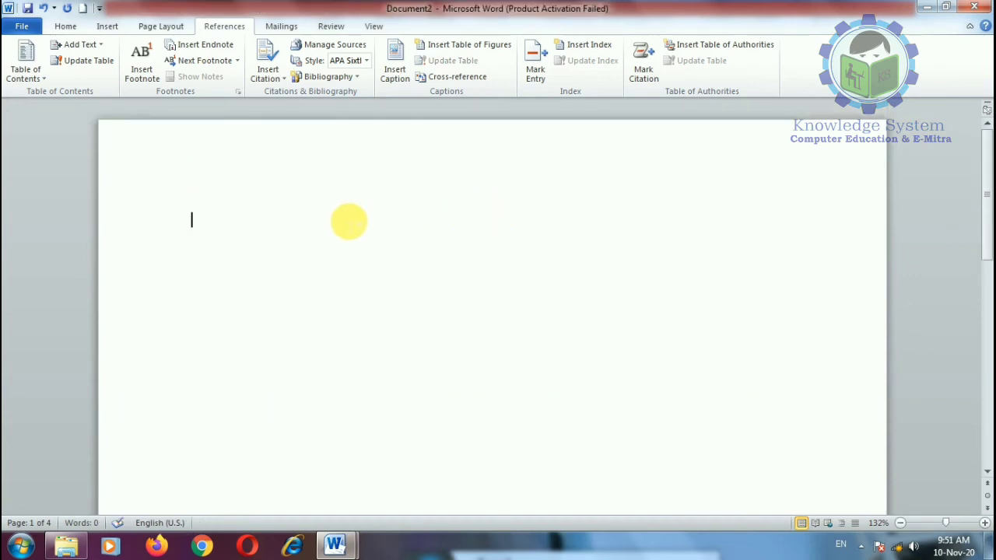
# Fill the empty document with sample paragraphs generated by =rand(50)
pyautogui.write('=rand(50')
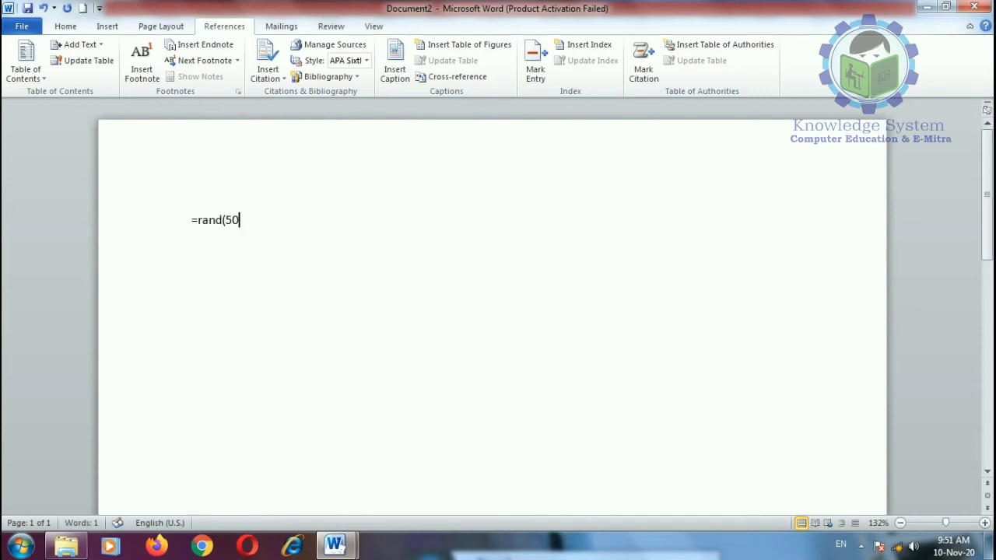
pyautogui.write(')')
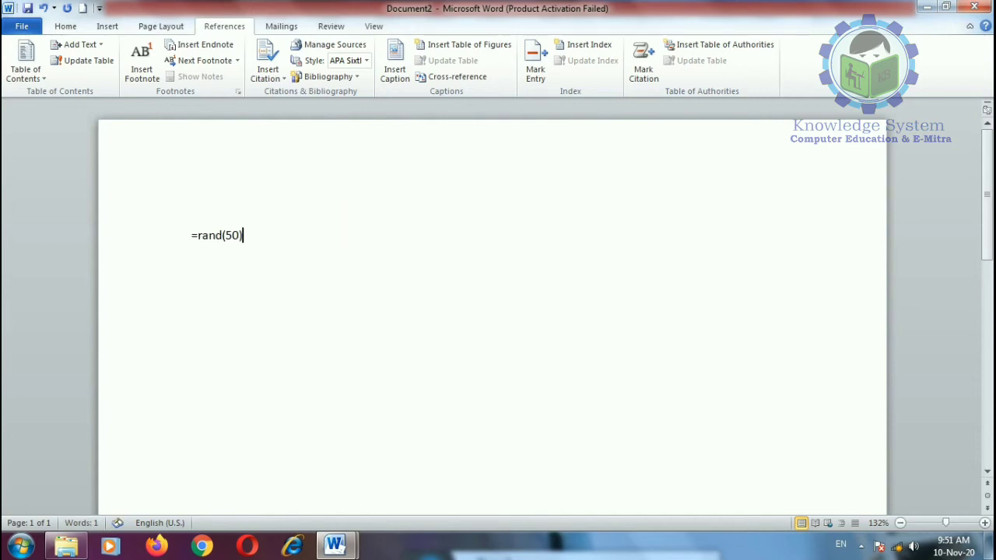
pyautogui.press('Return')
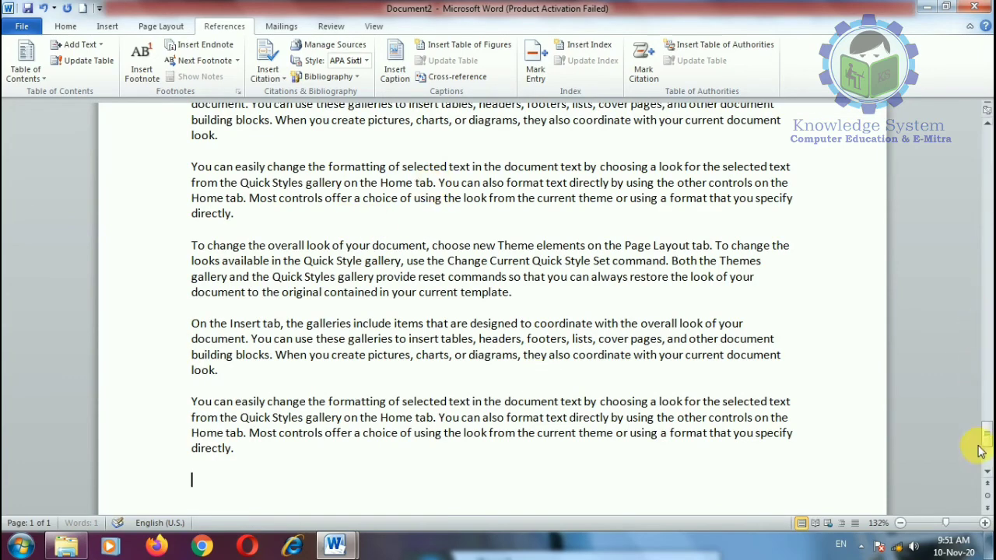
# Mark the word "pictures" in the document's first paragraph as a current-page index entry
pyautogui.moveTo(985, 440); pyautogui.dragTo(982, 129)
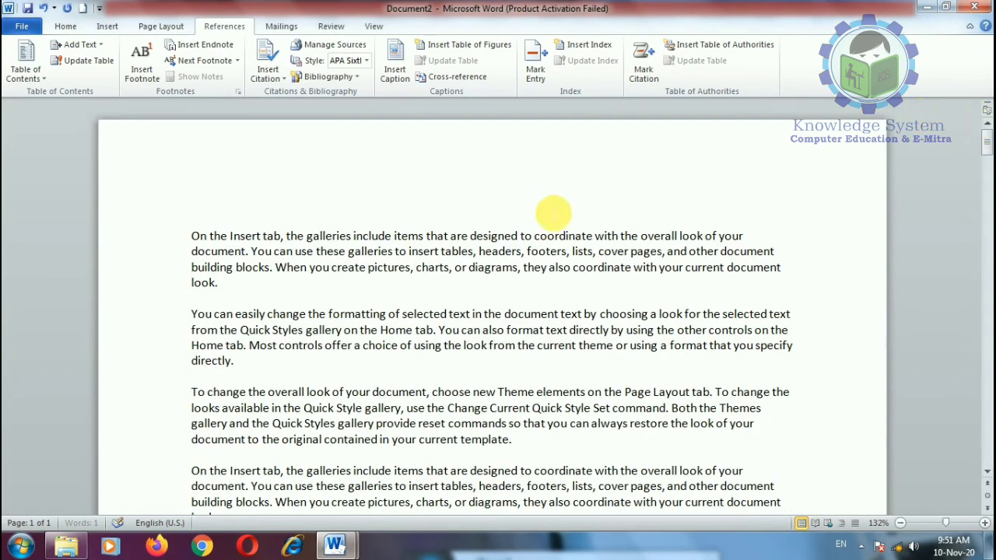
pyautogui.doubleClick(375, 269)
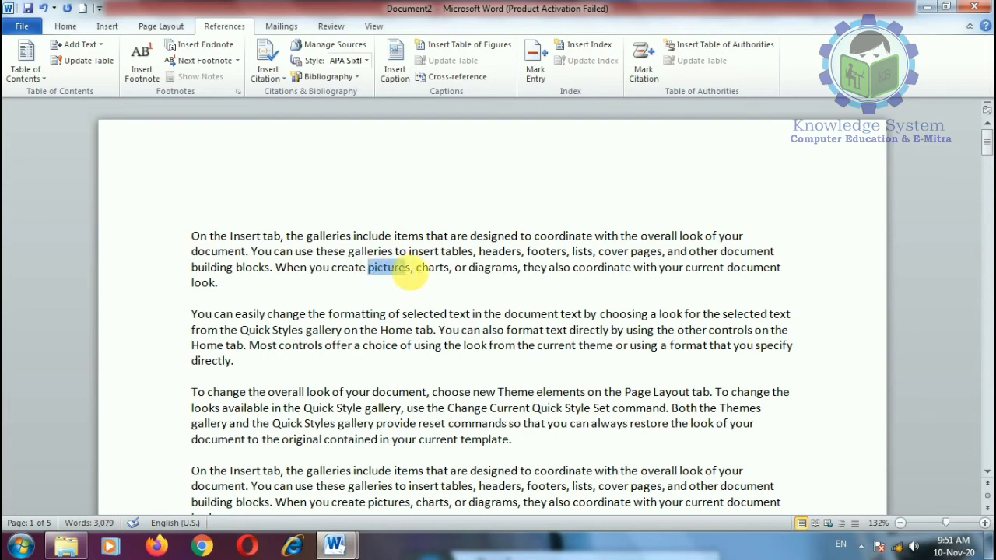
pyautogui.click(535, 63)
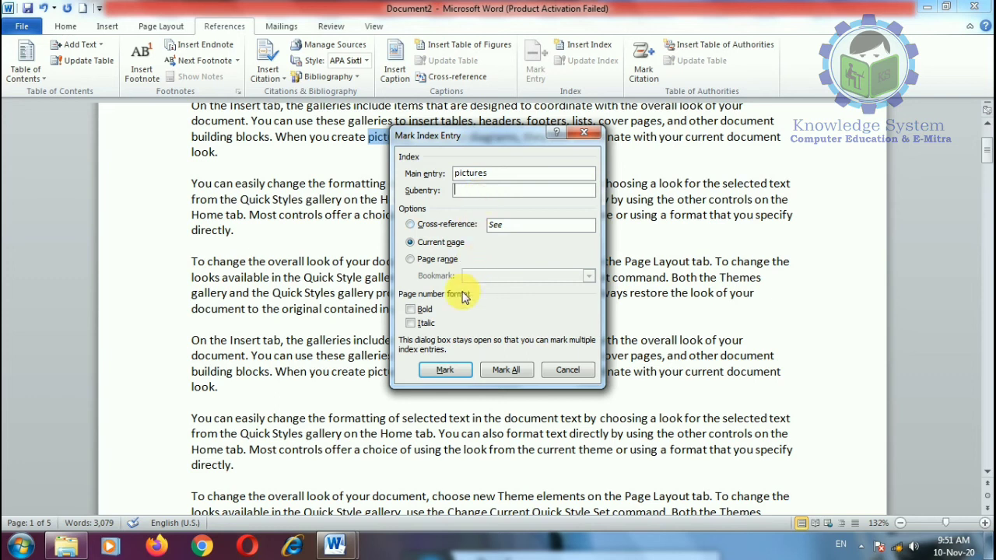
pyautogui.click(466, 370)
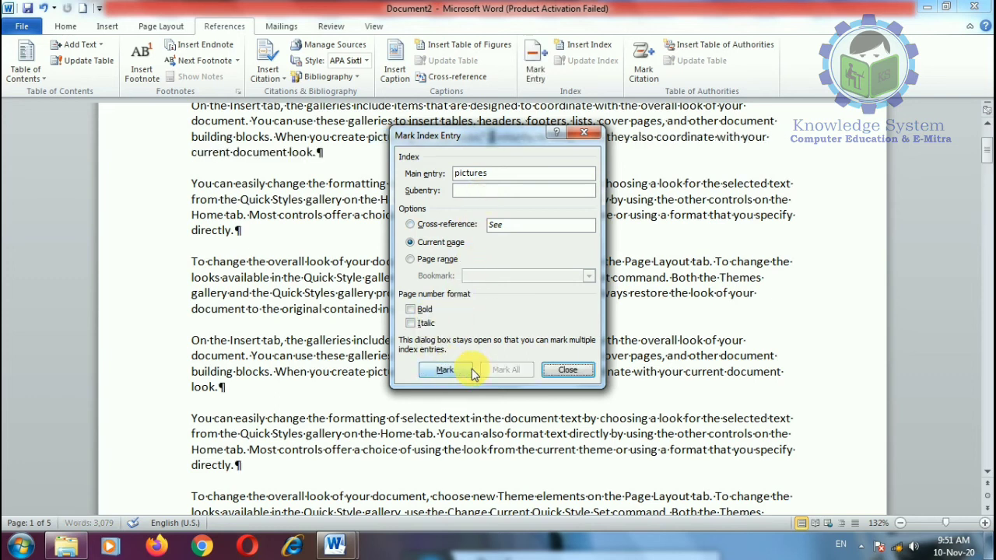
pyautogui.click(567, 371)
# Mark the word "choice" in the second paragraph as a current-page index entry
pyautogui.scroll(2, 350, 311)
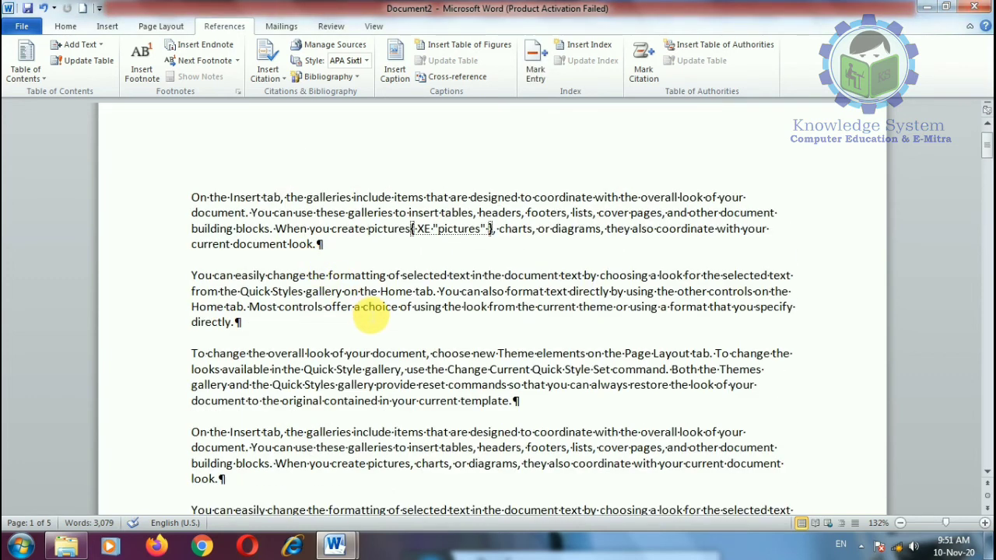
pyautogui.doubleClick(372, 308)
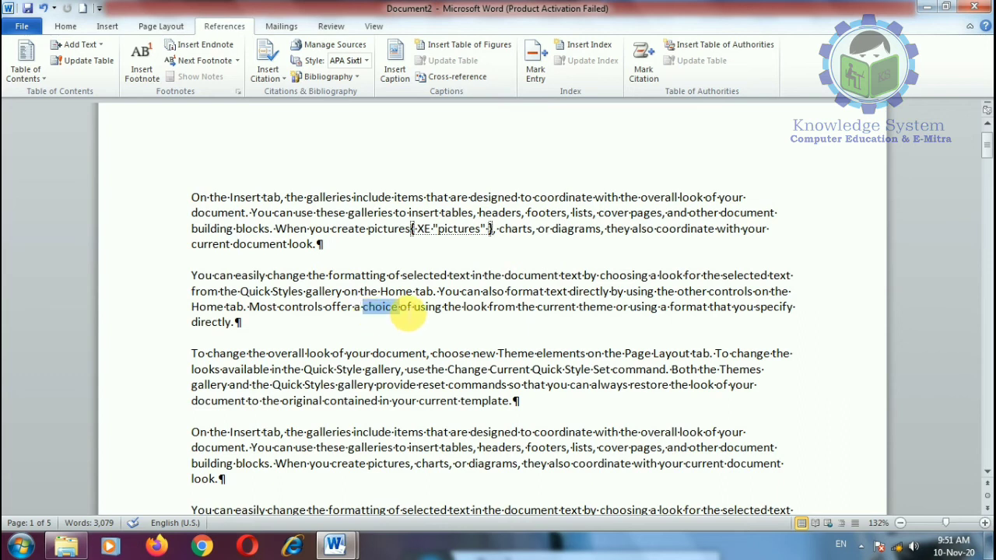
pyautogui.click(536, 62)
pyautogui.click(444, 371)
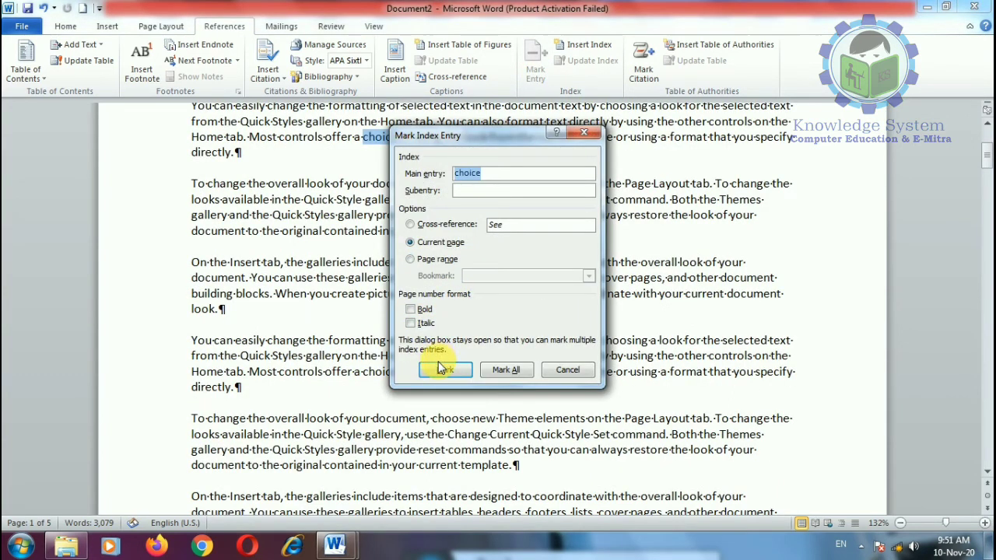
pyautogui.click(566, 369)
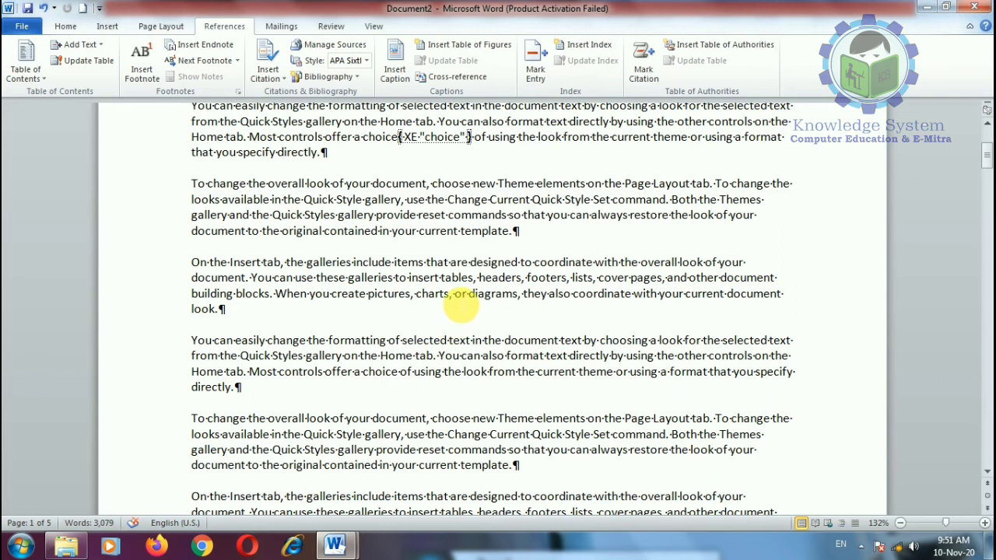
# Mark "or diagrams" and, in the next paragraph beginning "On the Insert tab", "charts" as index entries
pyautogui.moveTo(454, 295); pyautogui.dragTo(518, 298)
pyautogui.click(535, 62)
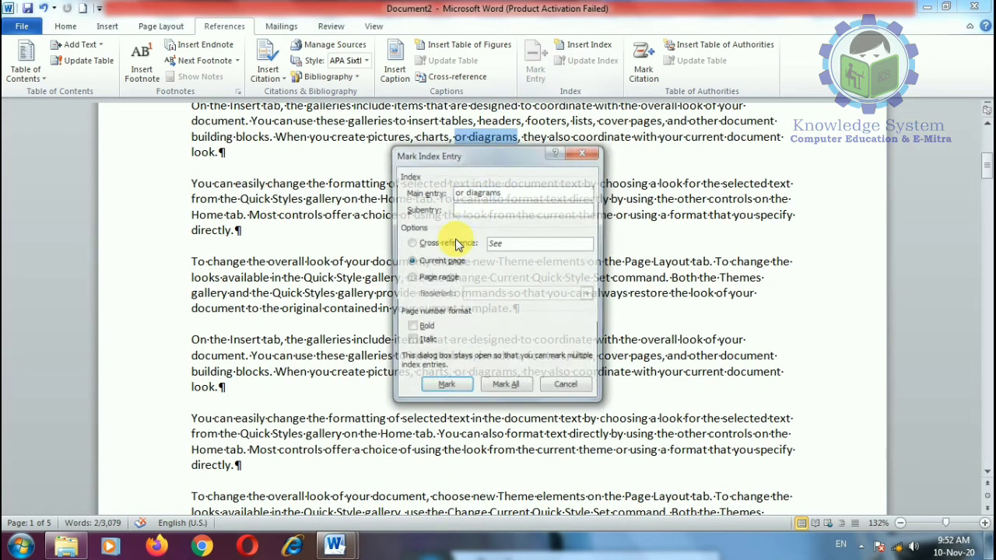
pyautogui.click(445, 389)
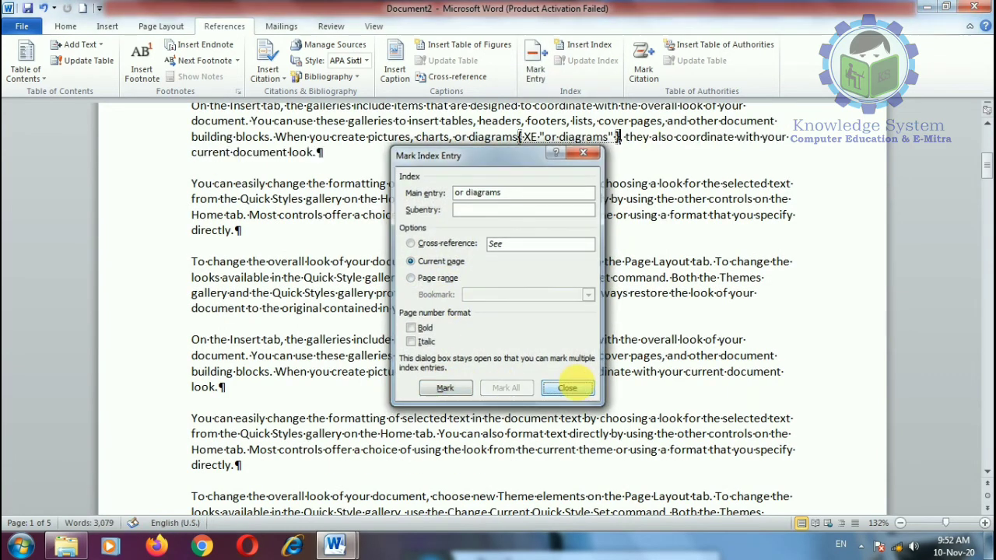
pyautogui.click(567, 388)
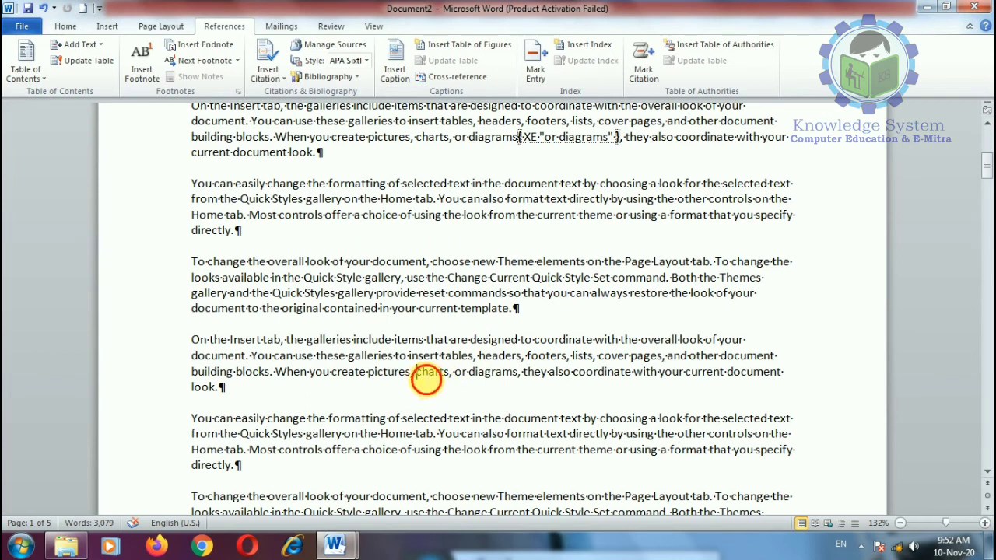
pyautogui.moveTo(426, 378); pyautogui.dragTo(447, 379)
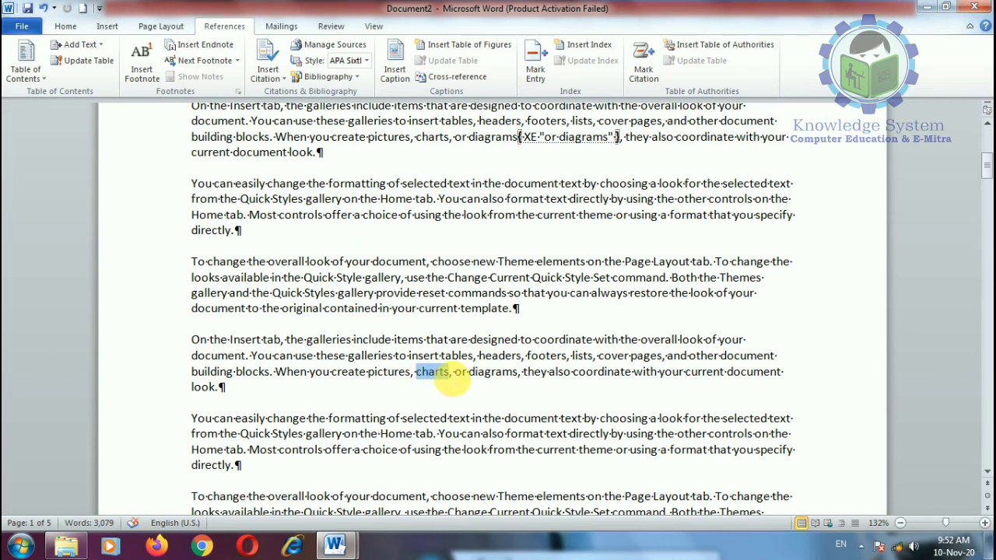
pyautogui.click(535, 62)
pyautogui.click(445, 388)
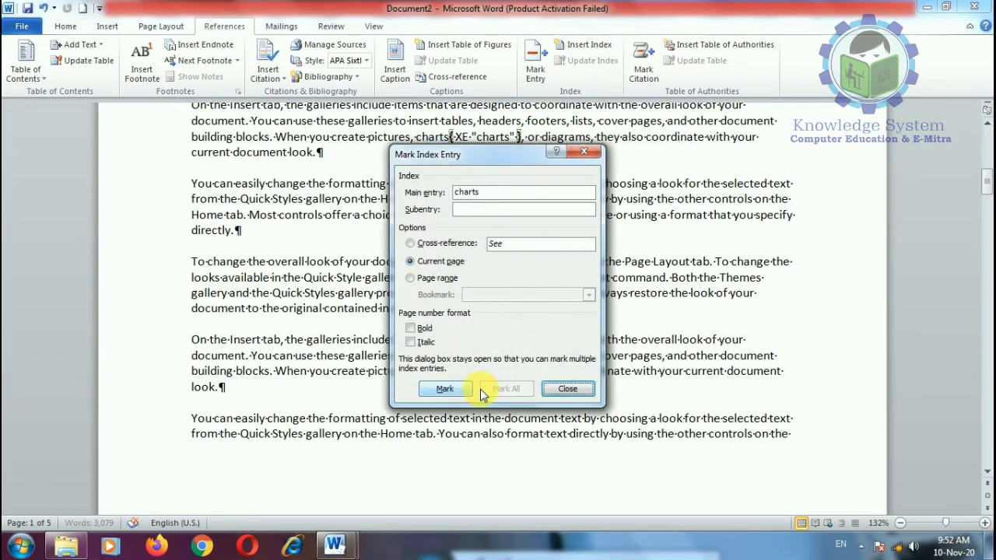
pyautogui.click(567, 388)
# Mark "contained" and, in the last paragraph of page 1, "formatting" as current-page index entries
pyautogui.moveTo(325, 309); pyautogui.dragTo(387, 312)
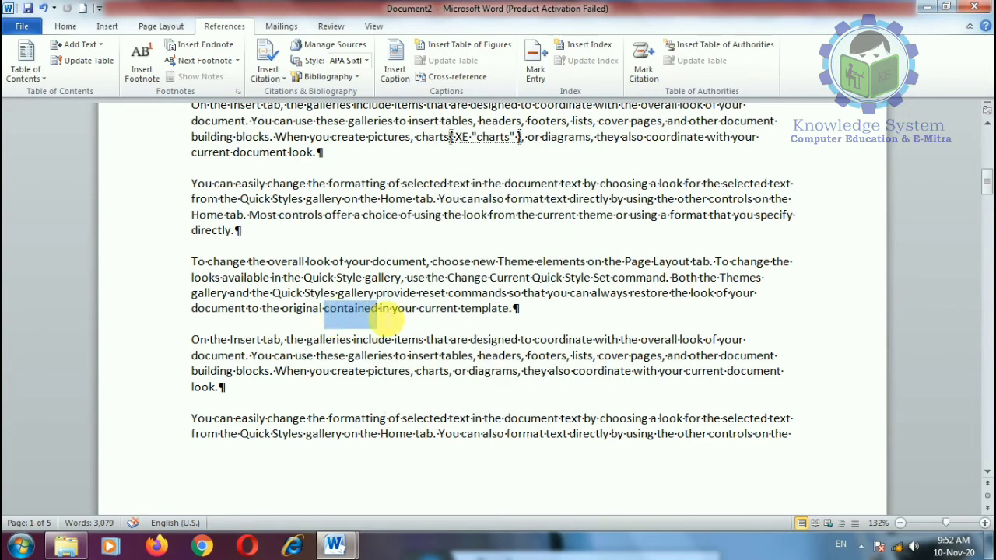
pyautogui.click(536, 63)
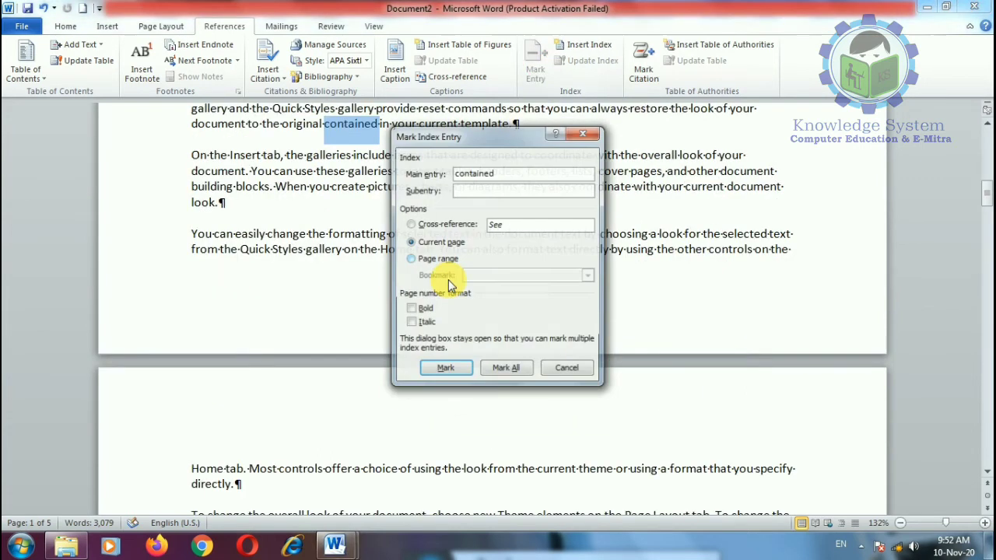
pyautogui.click(445, 370)
pyautogui.click(567, 370)
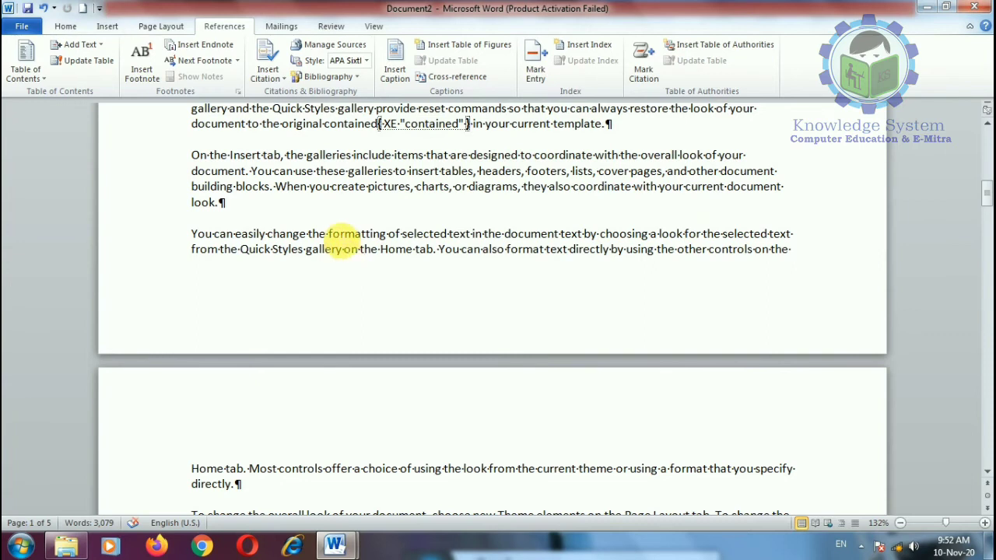
pyautogui.moveTo(329, 234); pyautogui.dragTo(390, 248)
pyautogui.click(535, 62)
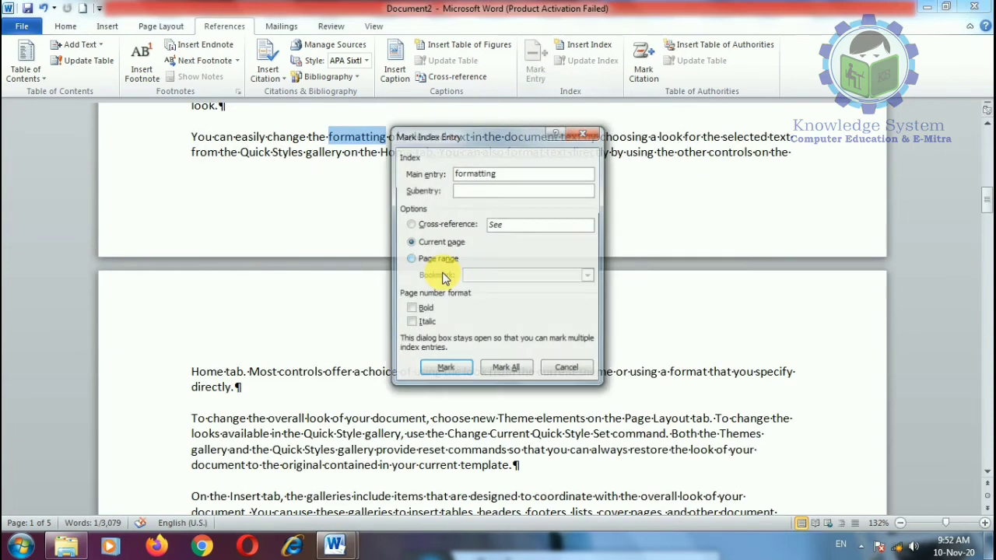
pyautogui.click(455, 370)
pyautogui.click(565, 369)
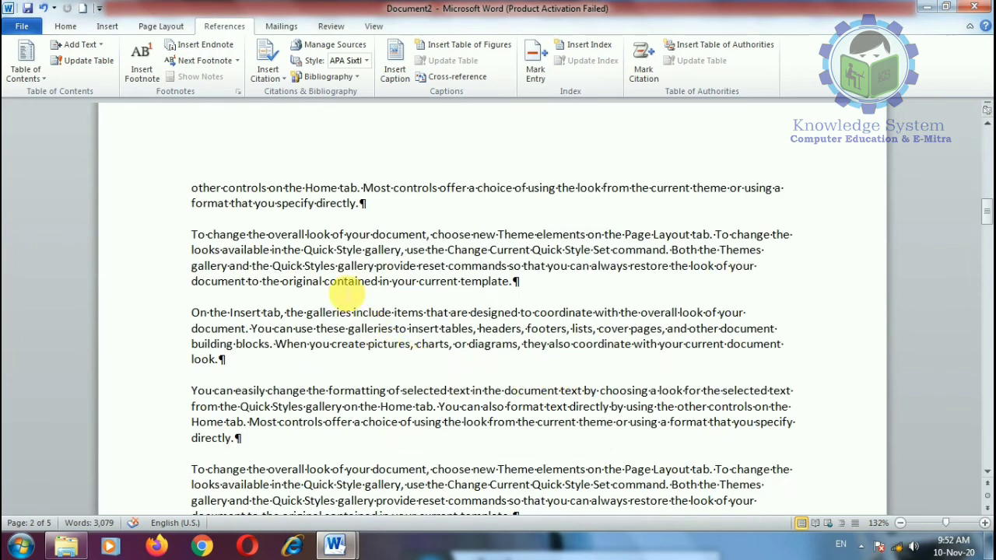
# Mark "contained" in the first full paragraph of page 2 and "gallery" two paragraphs below as index entries
pyautogui.moveTo(323, 281); pyautogui.dragTo(387, 292)
pyautogui.click(535, 64)
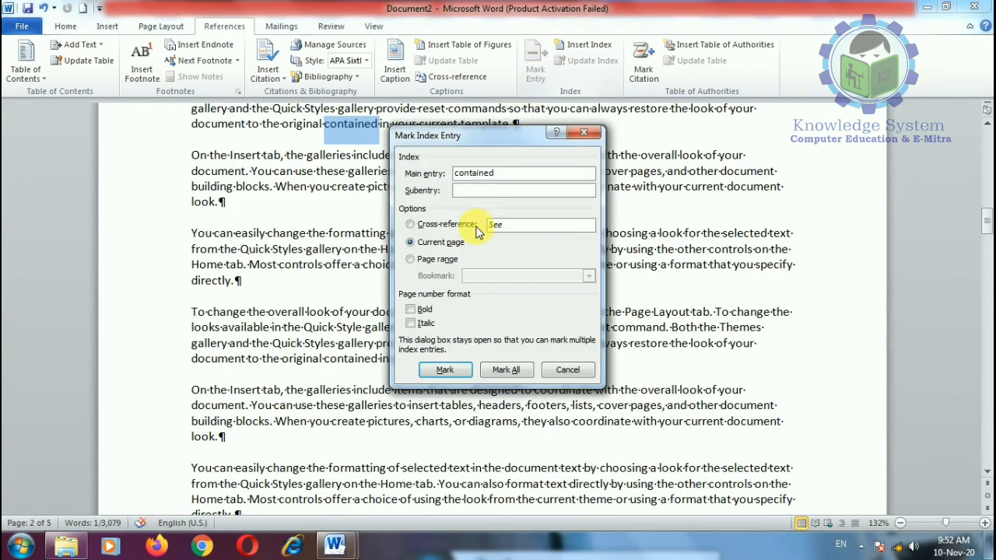
pyautogui.click(455, 370)
pyautogui.click(572, 371)
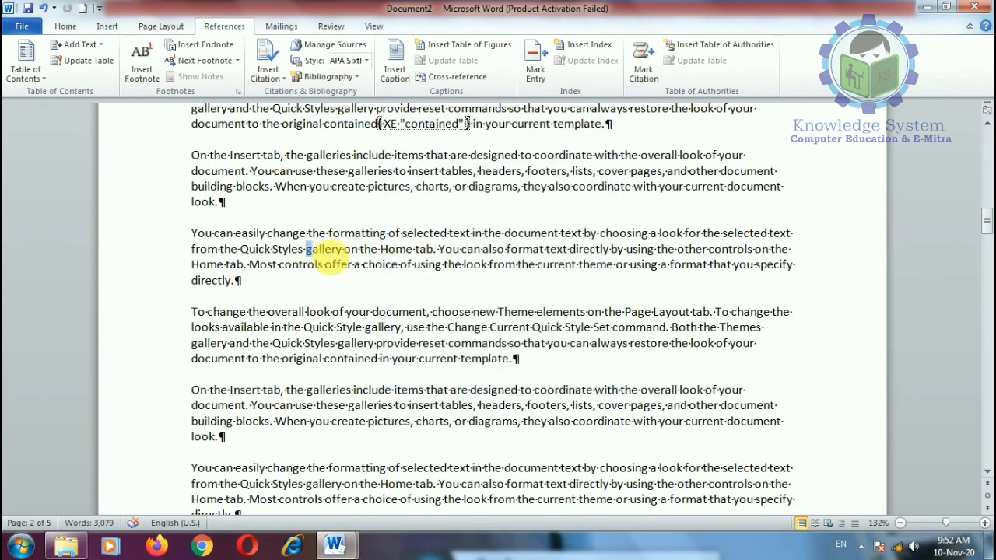
pyautogui.click(535, 64)
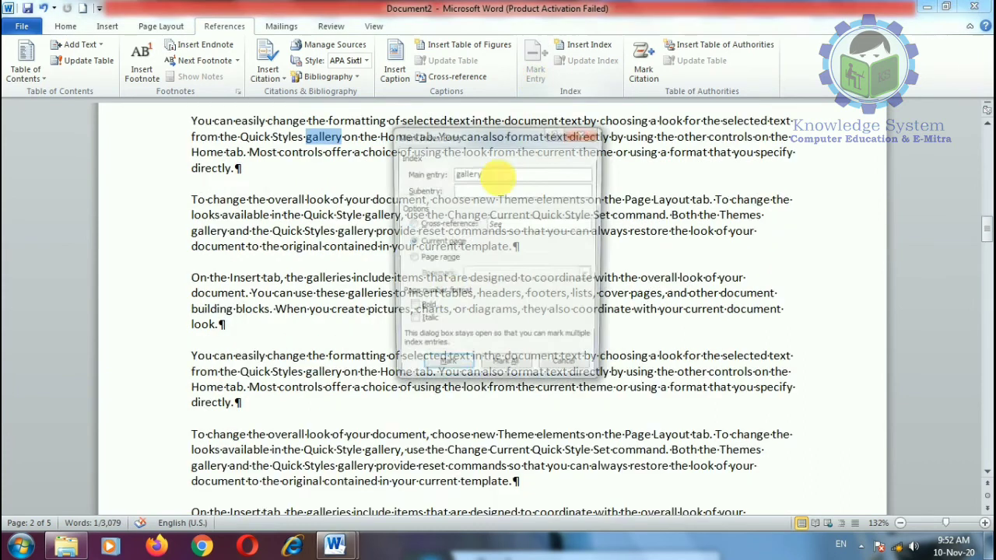
pyautogui.click(445, 369)
pyautogui.click(567, 370)
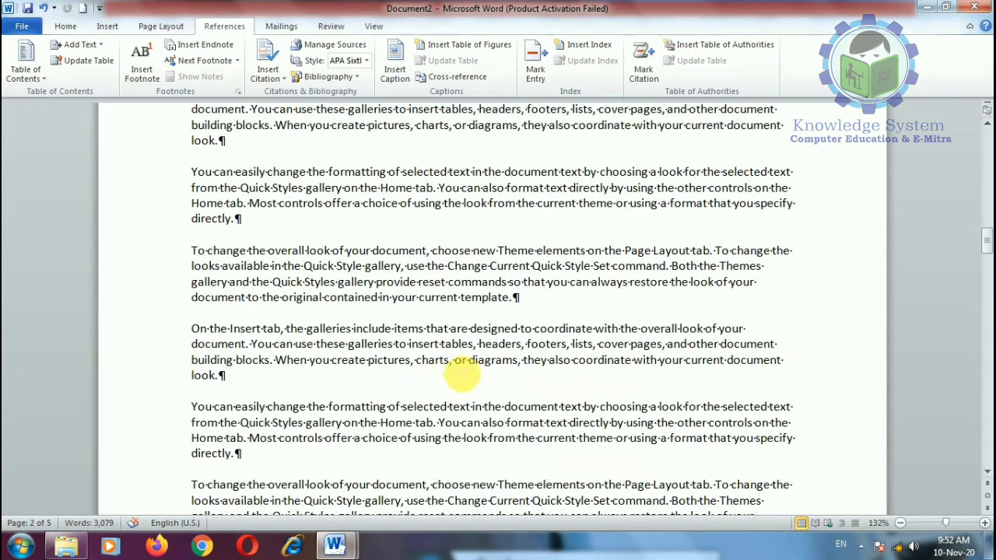
# Mark the word "headers" in the last "On the Insert tab" paragraph of page 2 as an index entry
pyautogui.moveTo(484, 348); pyautogui.dragTo(521, 351)
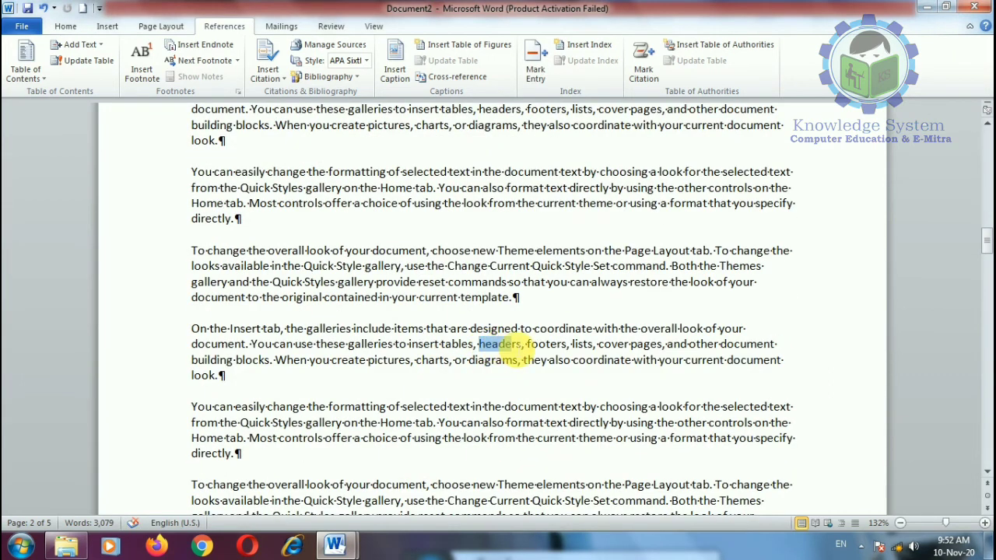
pyautogui.click(536, 66)
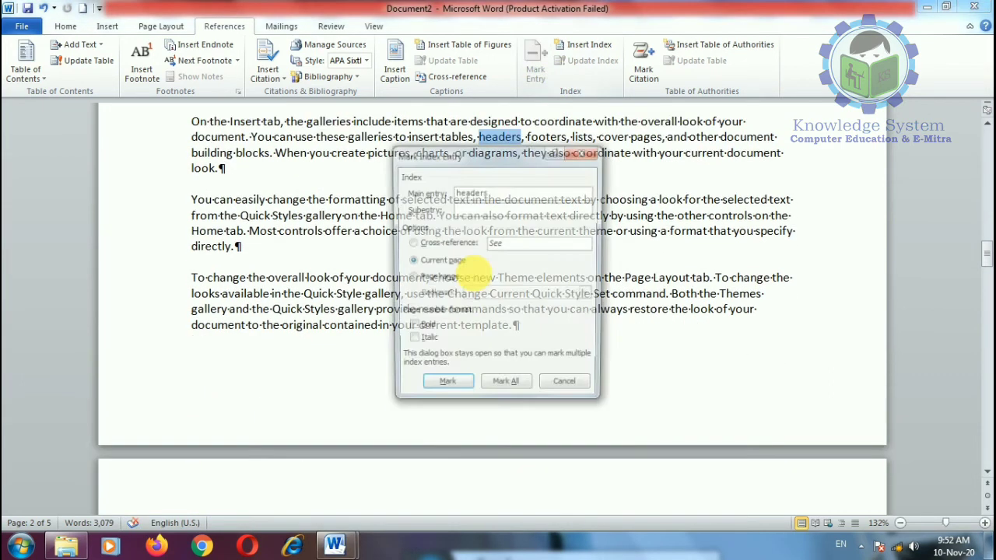
pyautogui.click(445, 389)
pyautogui.click(560, 389)
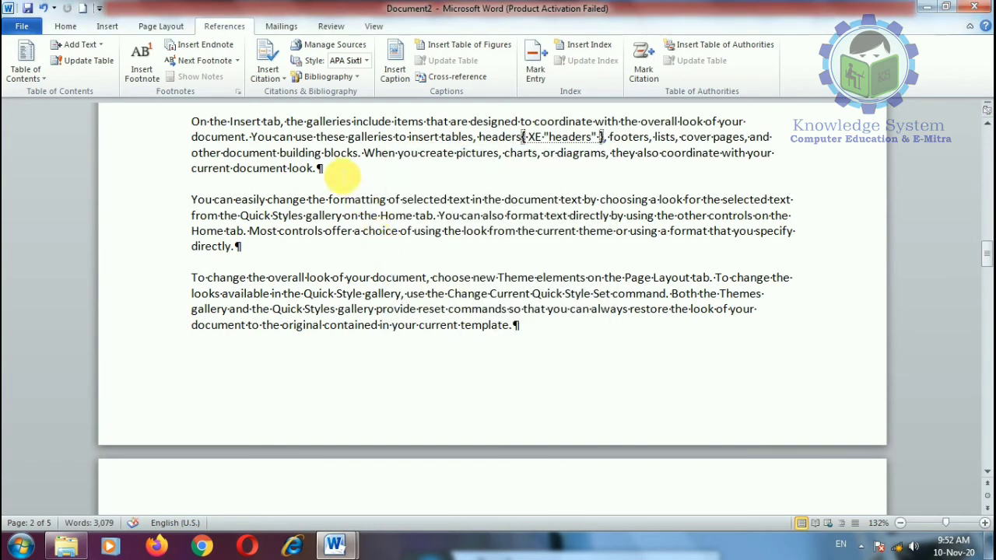
# Insert extra spaces before "Most controls" near the end of page 2 and an empty paragraph after "specify directly."
pyautogui.click(981, 413)
pyautogui.scroll(1, 286, 202)
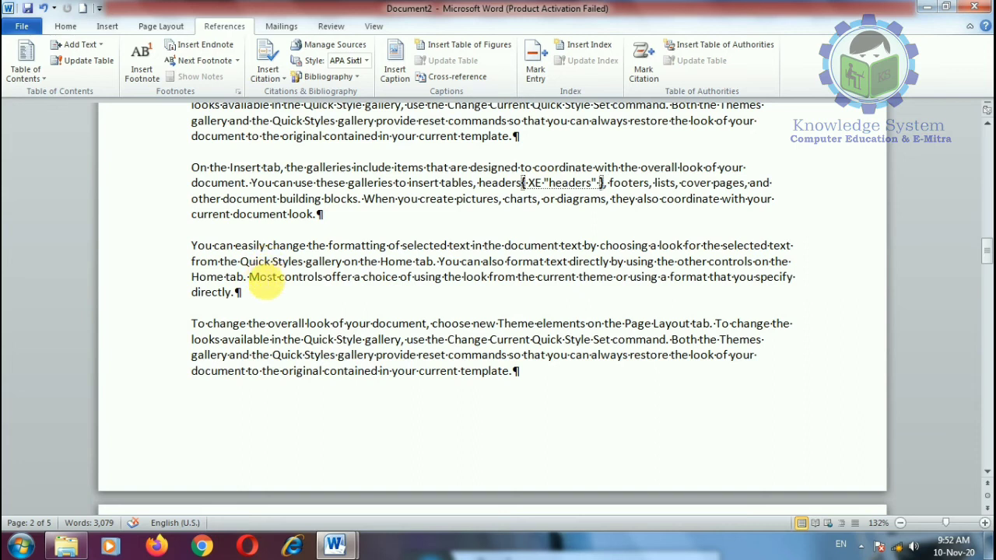
pyautogui.click(250, 282)
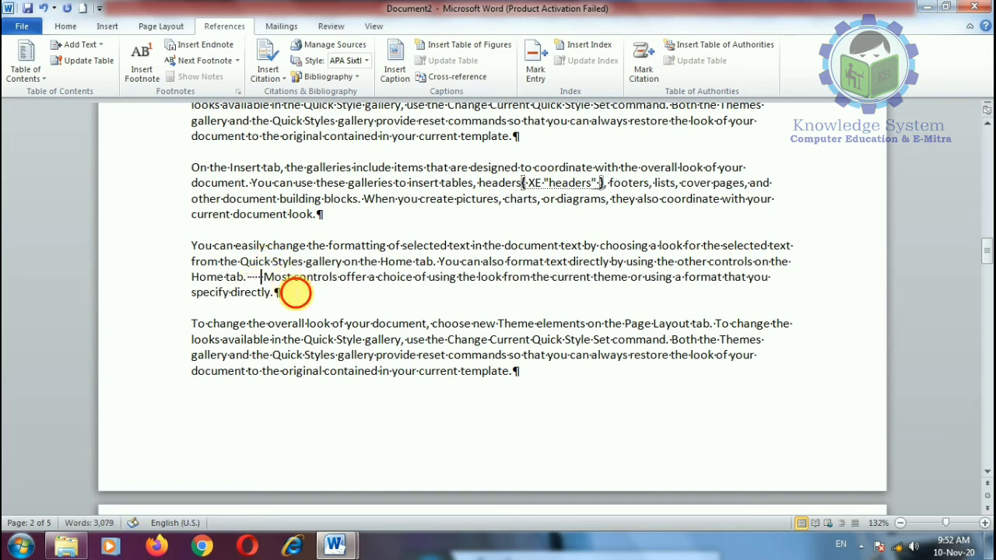
pyautogui.press('Return')
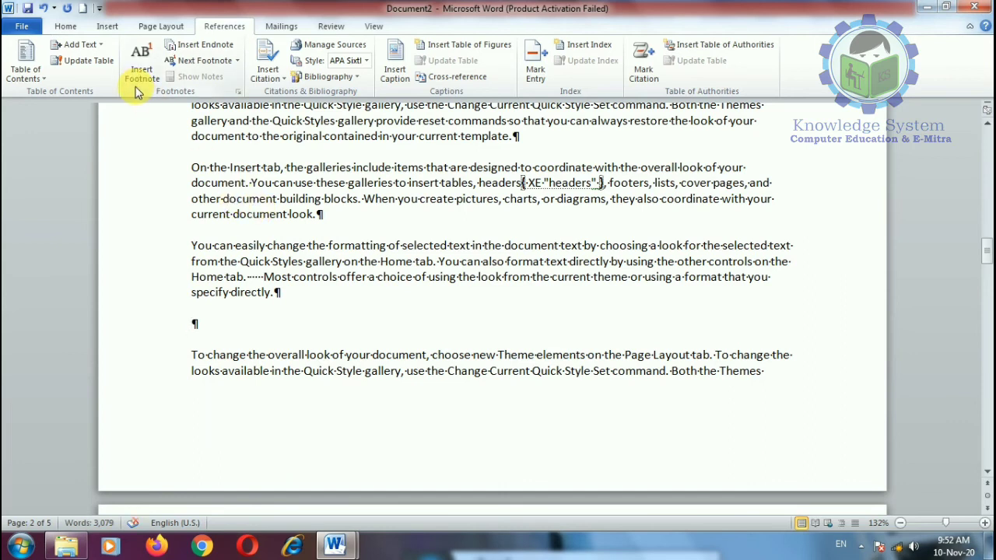
# Check the document's print preview and hide the formatting marks and index field codes in the text
pyautogui.hotkey('ctrl', 'p')
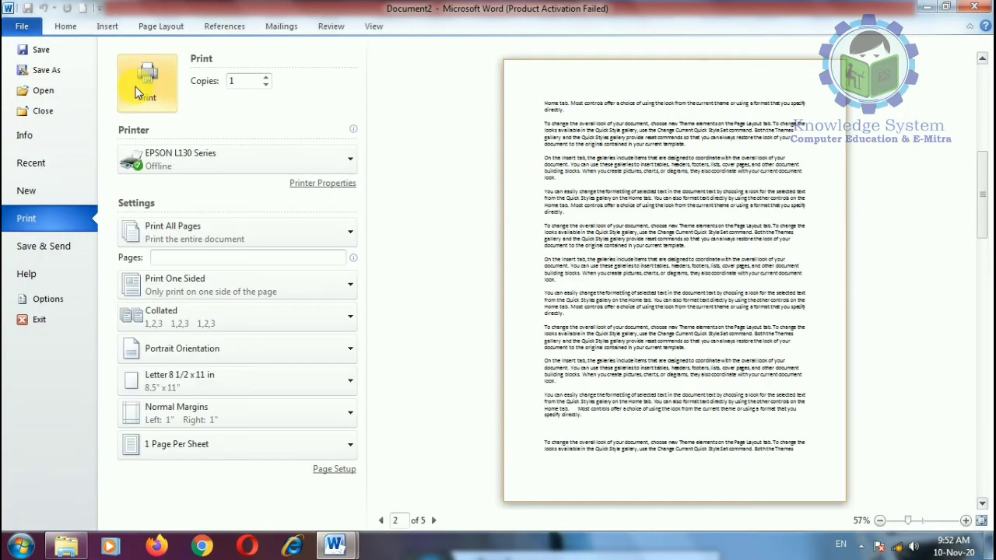
pyautogui.click(140, 86)
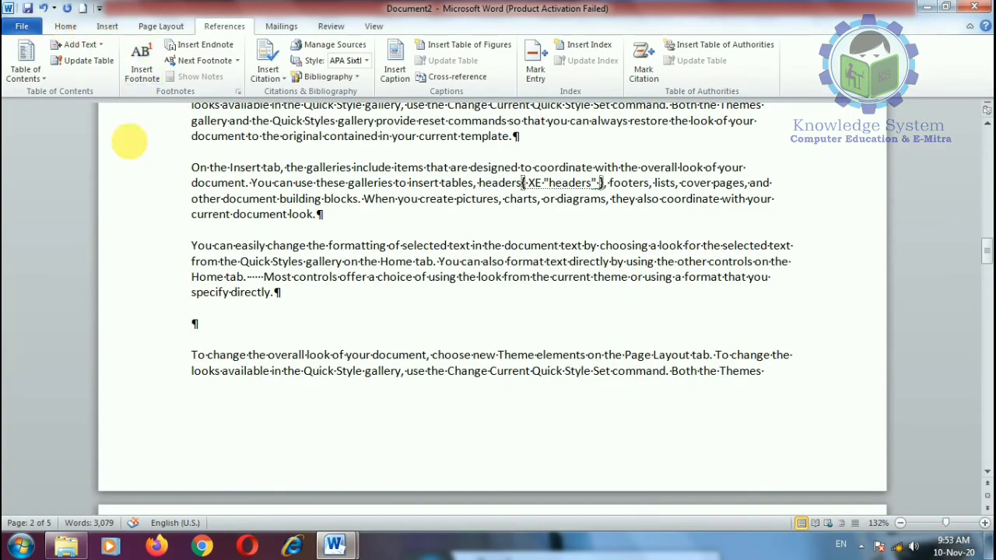
pyautogui.click(66, 26)
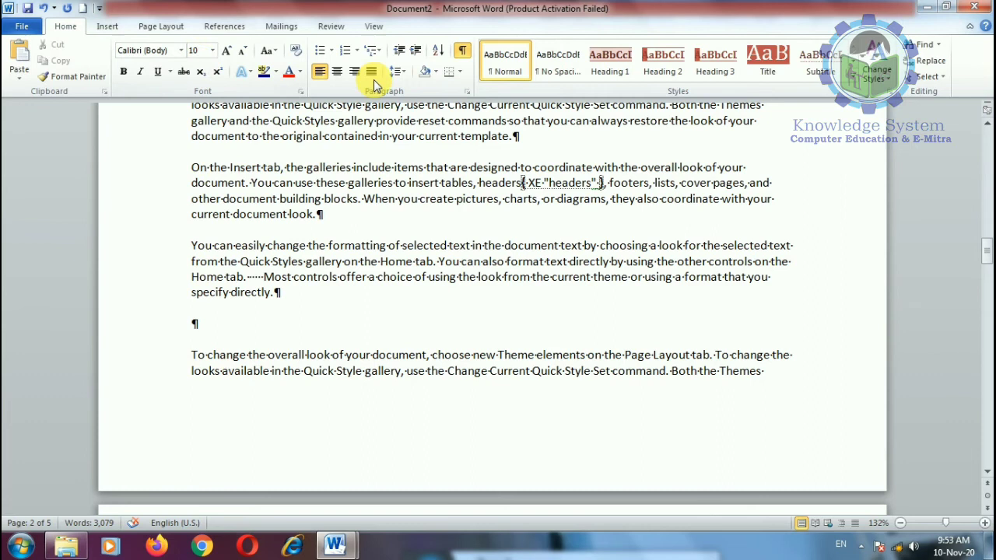
pyautogui.click(462, 50)
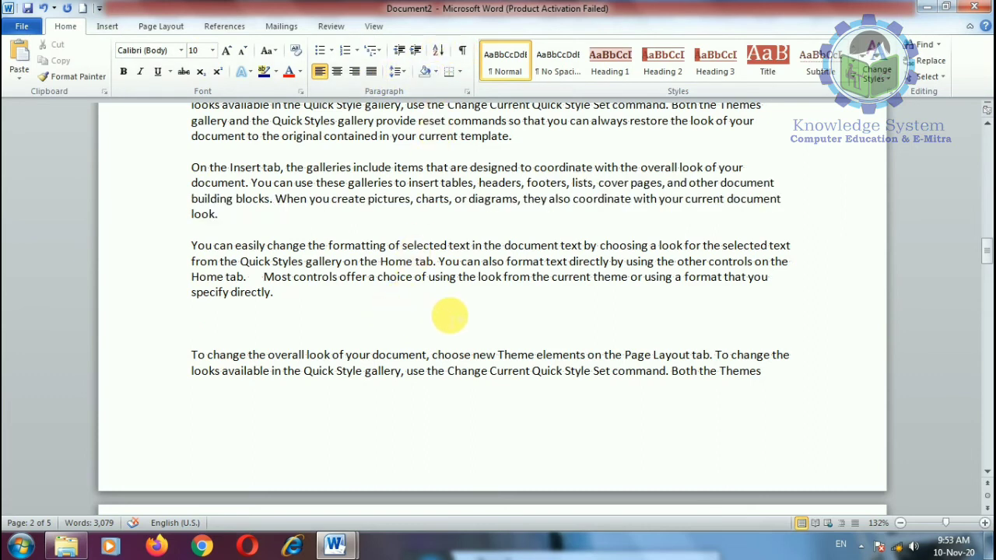
# Insert a two-column indented index in the Bulleted format after the last paragraph of the document
pyautogui.click(224, 26)
pyautogui.scroll(-5, 746, 307)
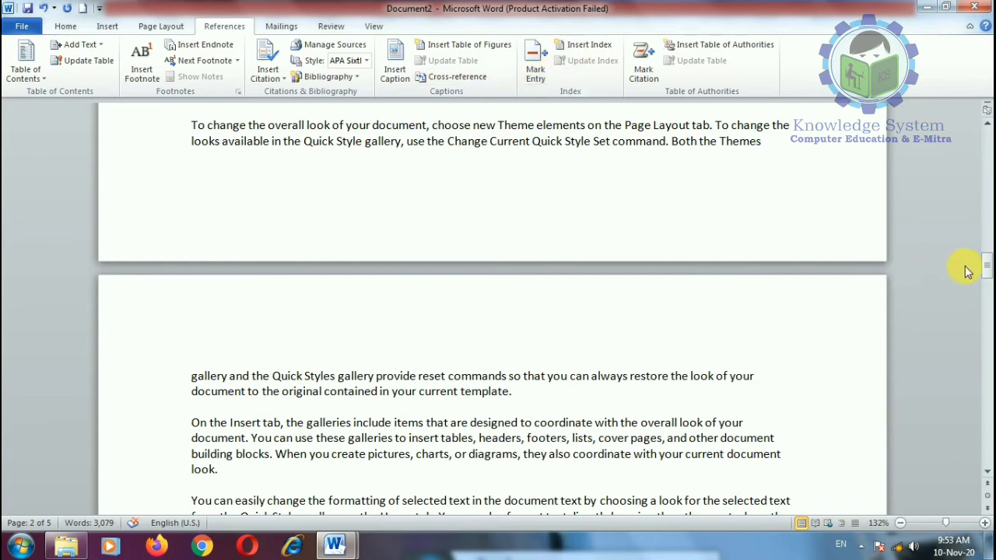
pyautogui.moveTo(985, 268); pyautogui.dragTo(980, 382)
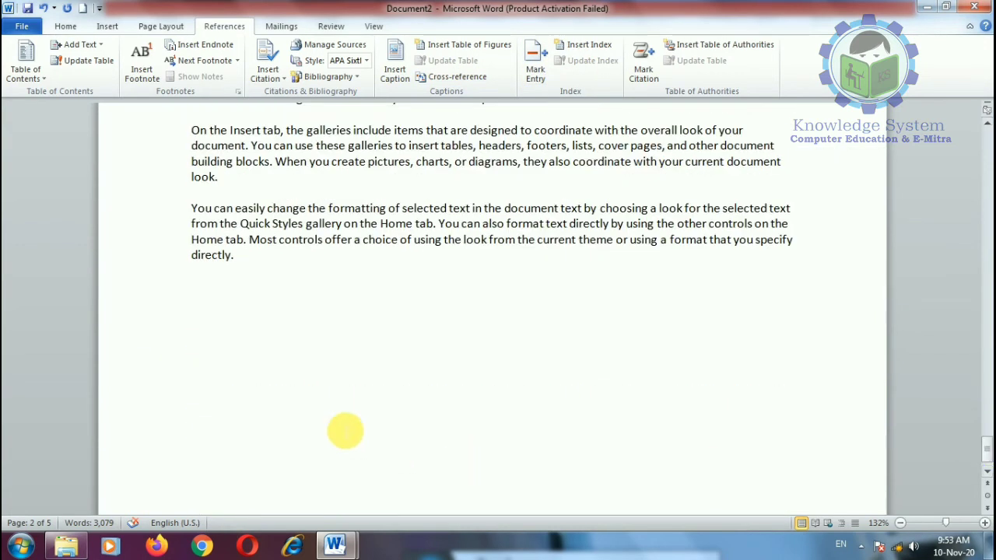
pyautogui.click(583, 44)
pyautogui.click(382, 292)
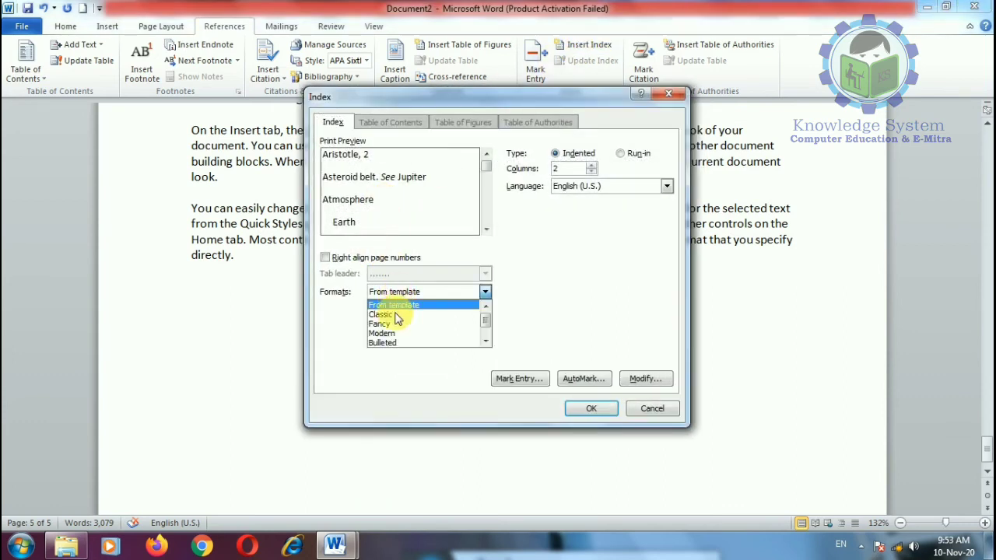
pyautogui.click(392, 323)
pyautogui.click(389, 292)
pyautogui.click(385, 333)
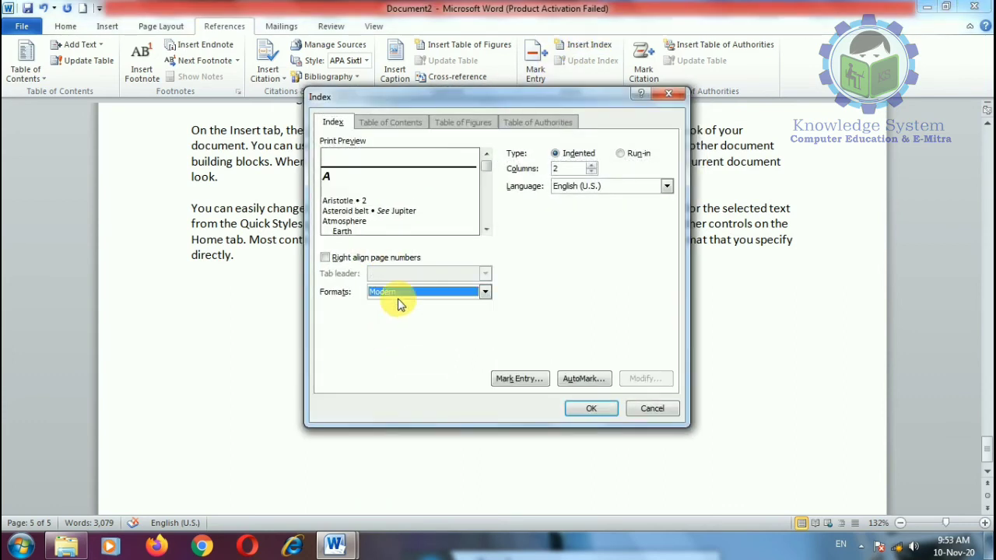
pyautogui.click(393, 293)
pyautogui.click(383, 333)
pyautogui.click(393, 292)
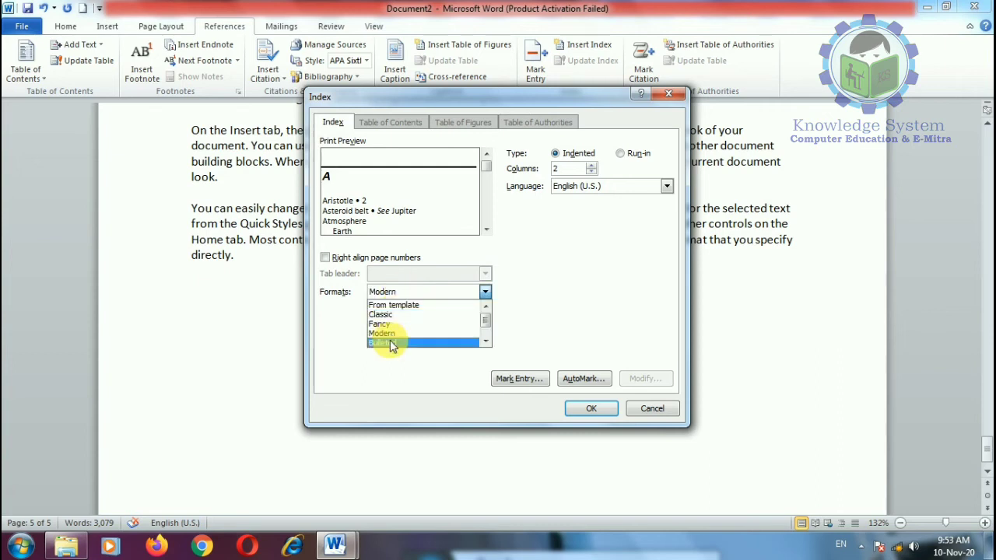
pyautogui.scroll(-1, 390, 333)
pyautogui.click(389, 324)
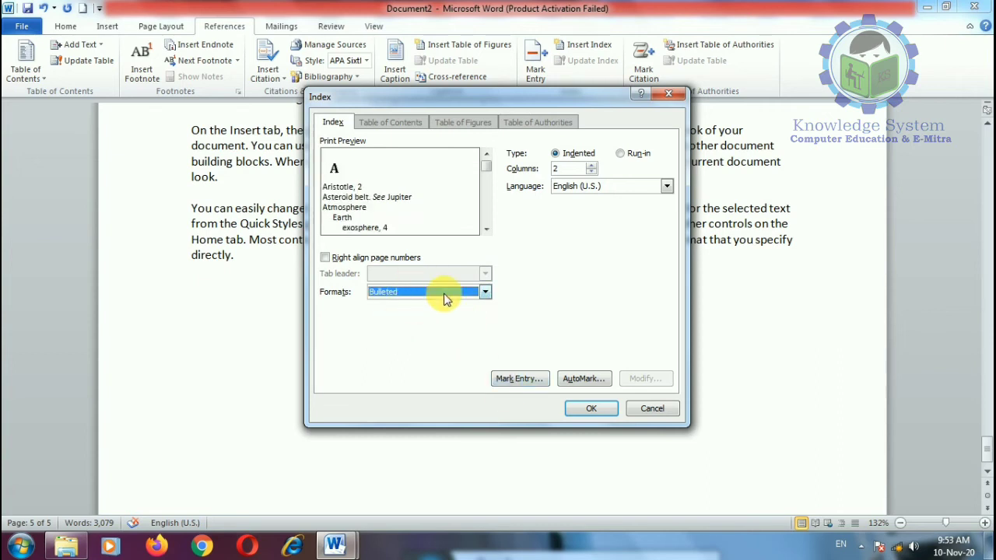
pyautogui.click(588, 408)
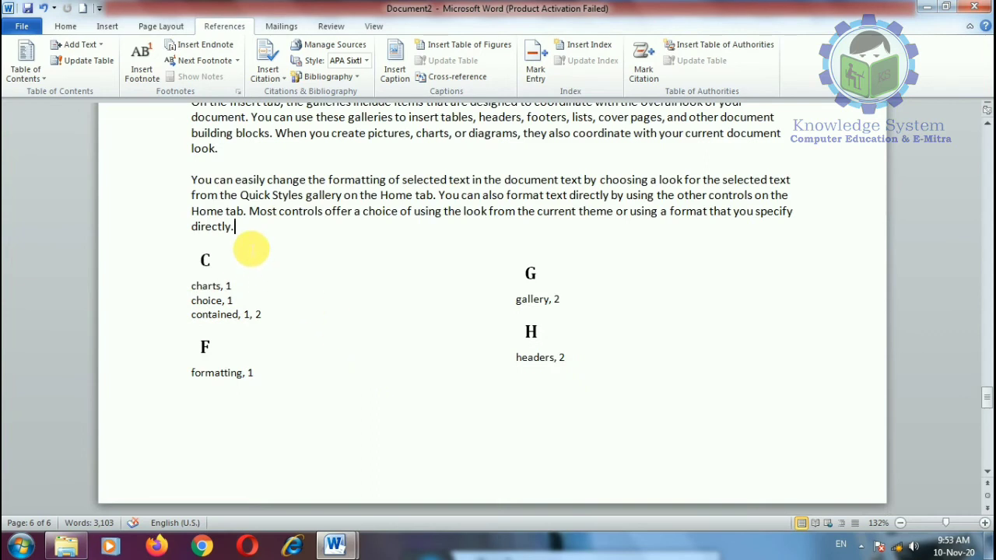
# Add empty paragraphs after the document's last paragraph to push the whole index onto a new page
pyautogui.press('Return')
pyautogui.press('Return')
pyautogui.press('Return')
pyautogui.press('Return')
pyautogui.press('Return')
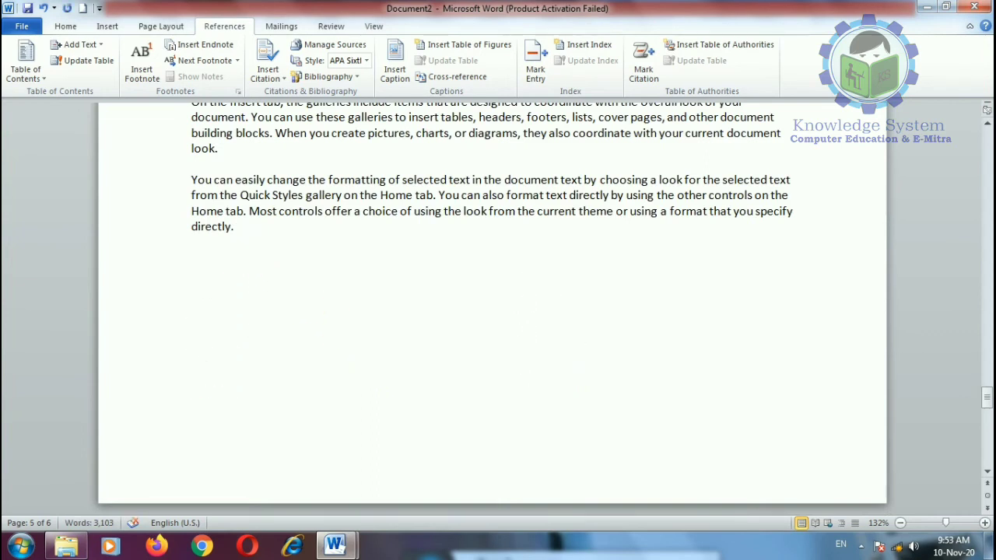
# Examine the index entries and their page numbers and compare them with the text on the preceding page
pyautogui.scroll(-10, 244, 241)
pyautogui.scroll(3, 234, 234)
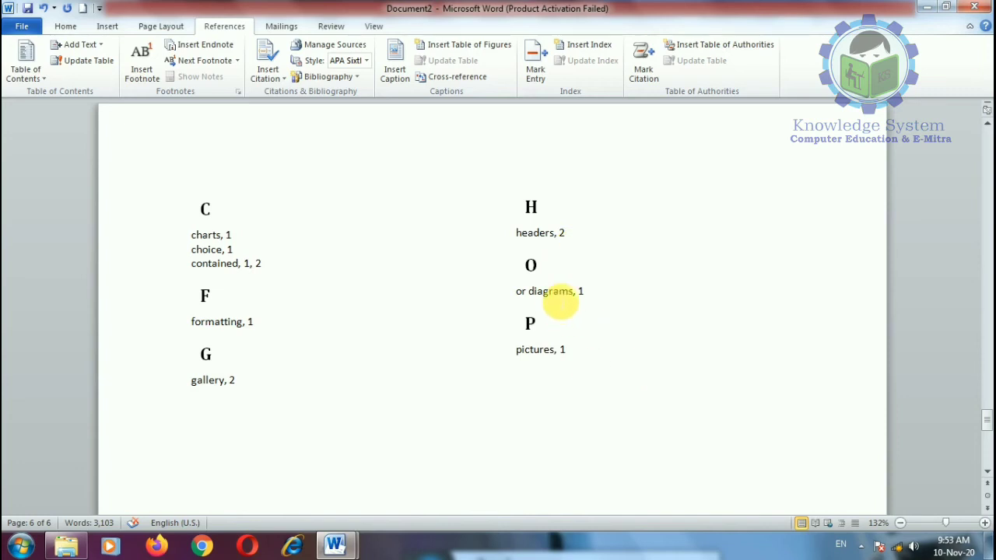
pyautogui.scroll(10, 560, 303)
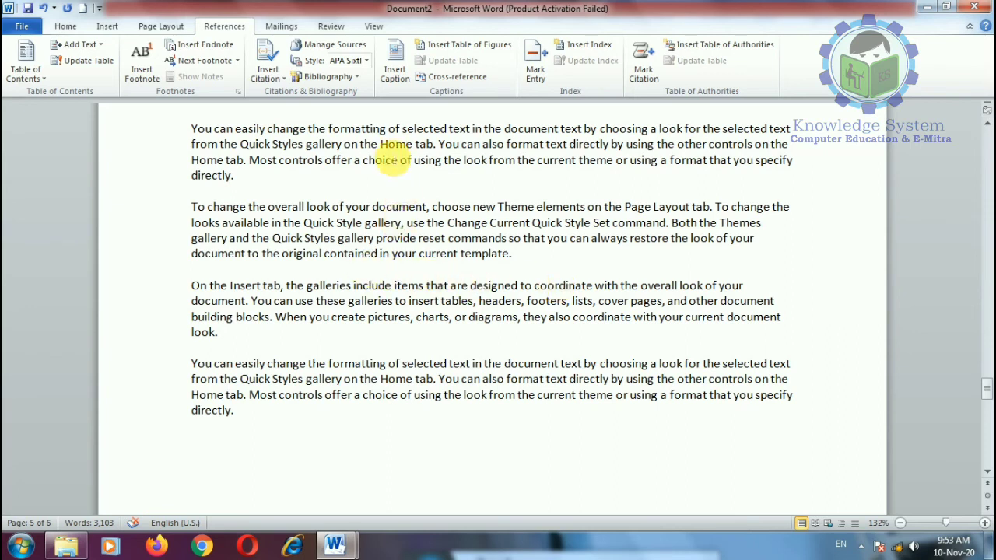
pyautogui.scroll(-10, 391, 148)
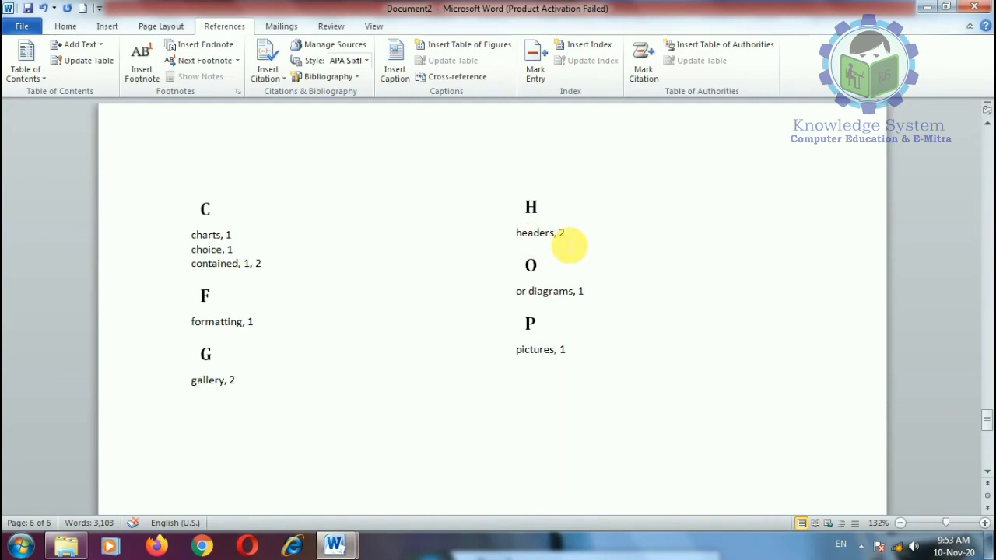
pyautogui.scroll(10, 569, 246)
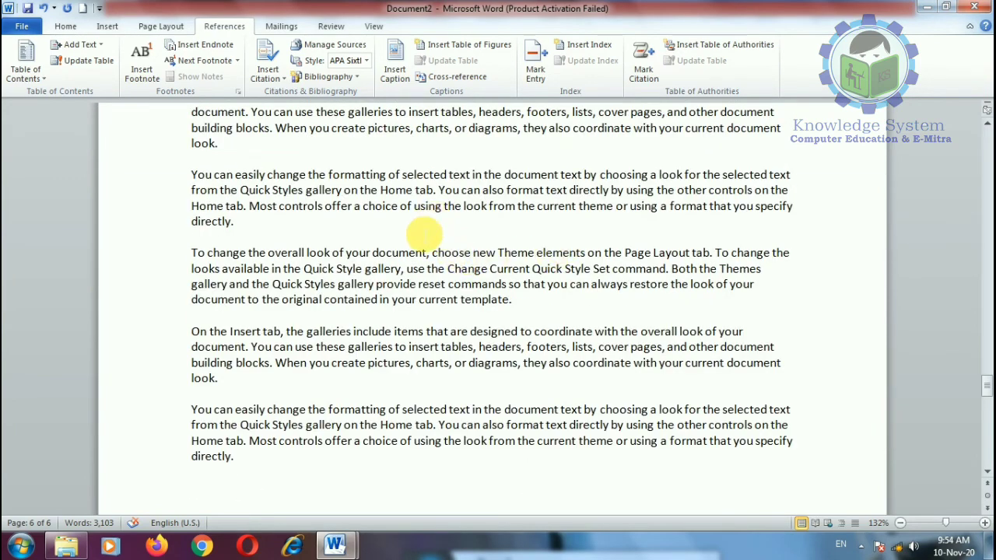
pyautogui.scroll(-2, 424, 268)
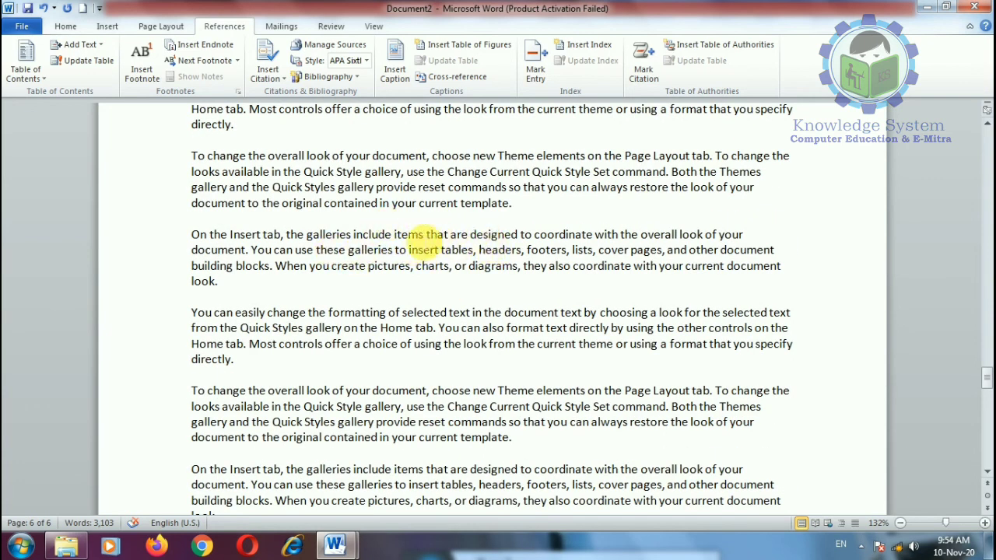
pyautogui.scroll(2, 424, 241)
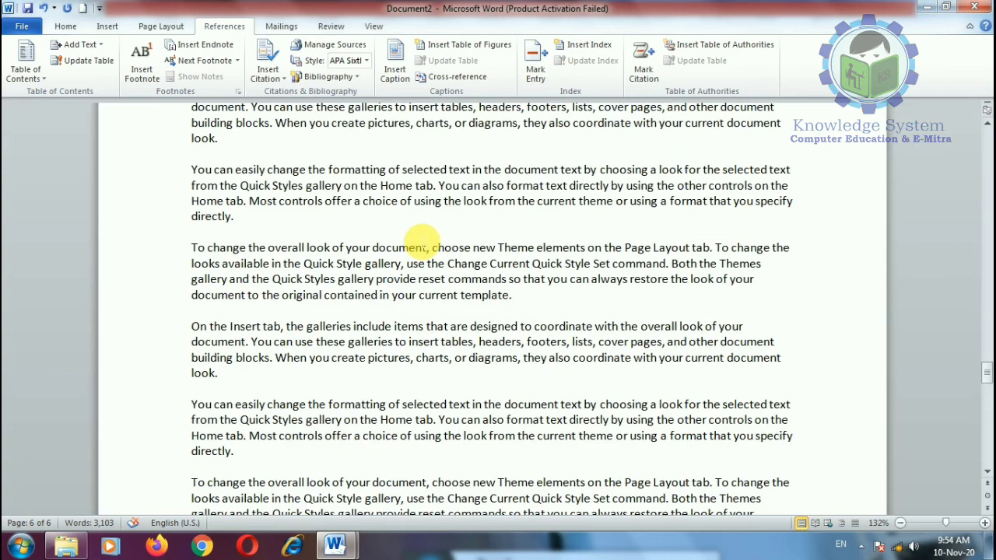
pyautogui.scroll(1, 495, 160)
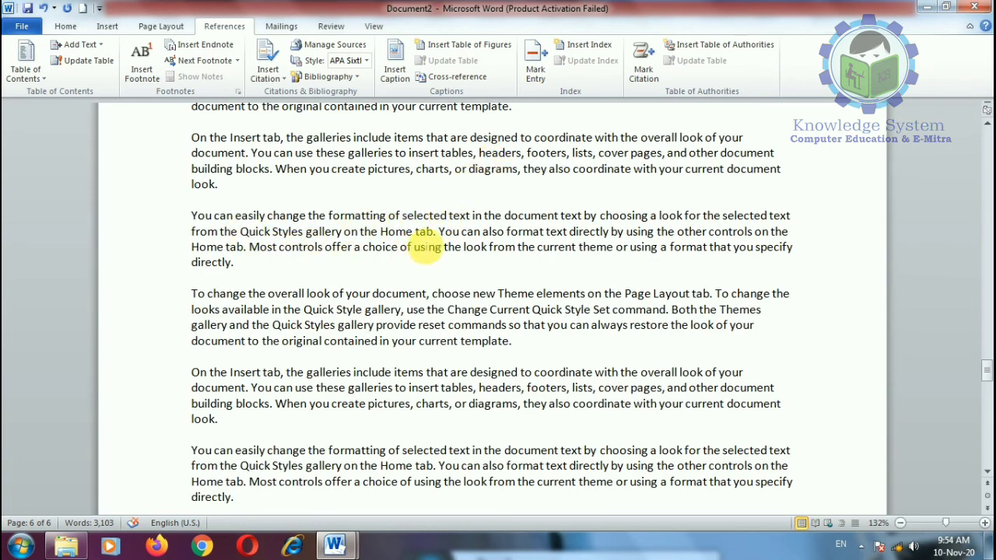
# Mark "Home tab" in the second-to-last "You can easily change" paragraph of page 5 as an index entry
pyautogui.scroll(-2, 560, 261)
pyautogui.scroll(-2, 568, 262)
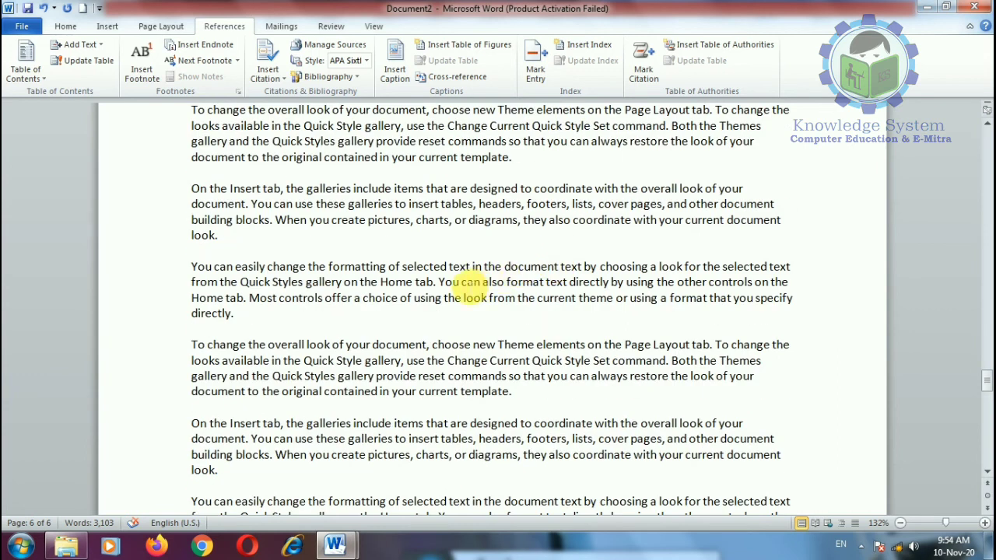
pyautogui.moveTo(391, 282); pyautogui.dragTo(431, 285)
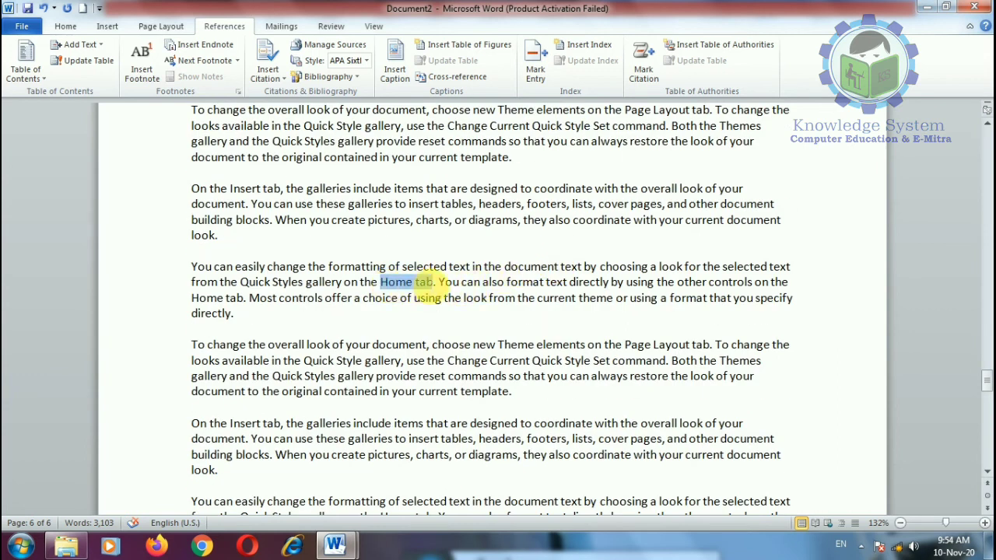
pyautogui.click(535, 63)
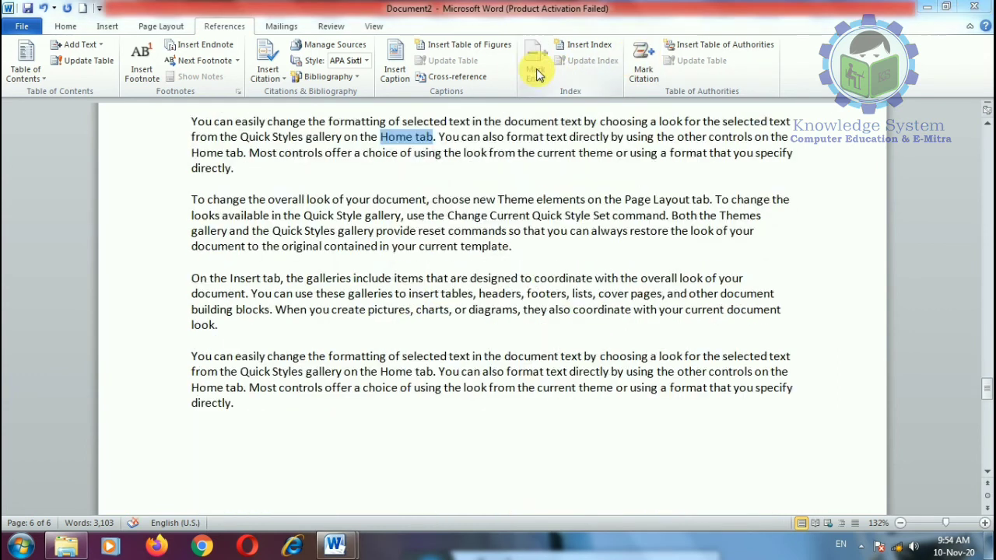
pyautogui.click(444, 370)
pyautogui.click(567, 370)
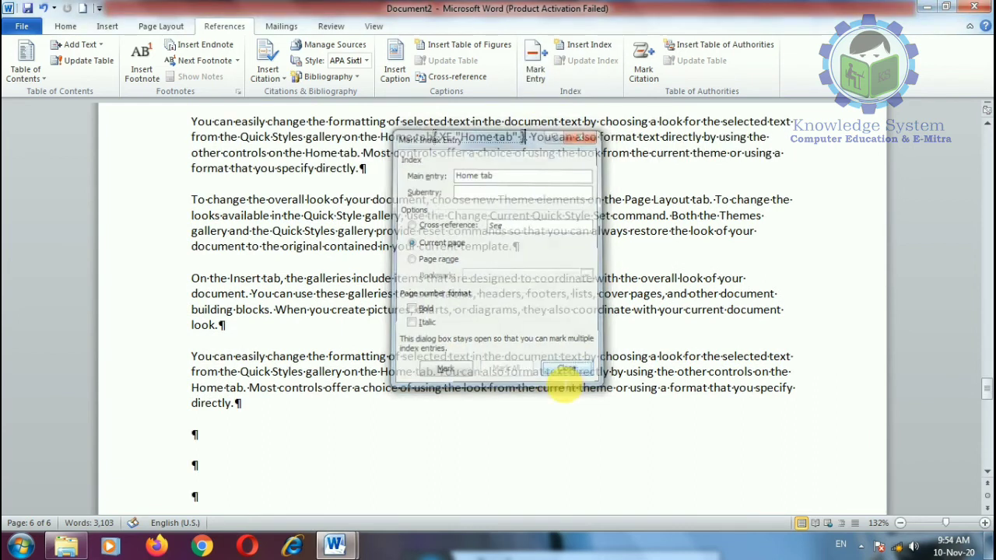
# Update the index on page 6 to include the newly marked entry and dismiss the device error notification
pyautogui.scroll(-5, 499, 379)
pyautogui.click(550, 232)
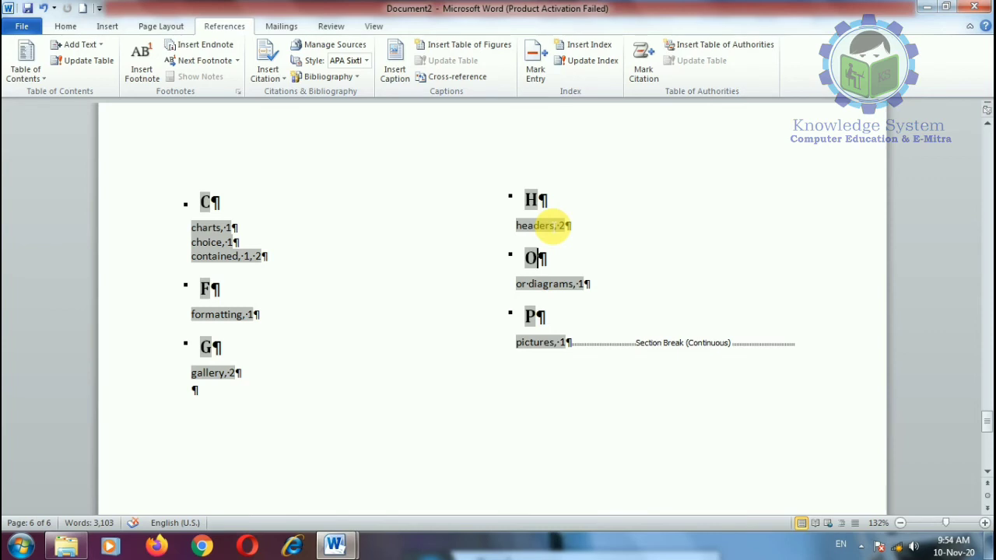
pyautogui.click(585, 62)
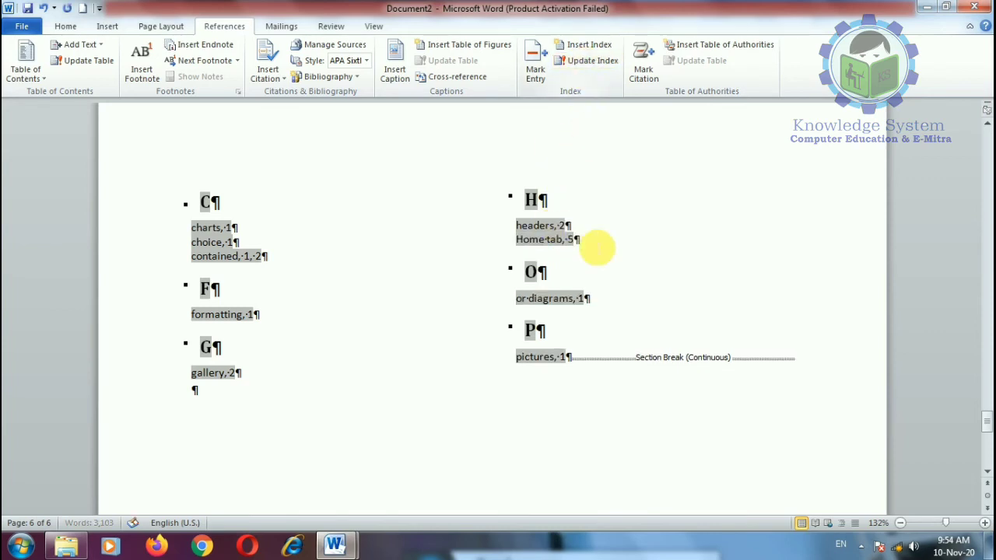
pyautogui.click(634, 268)
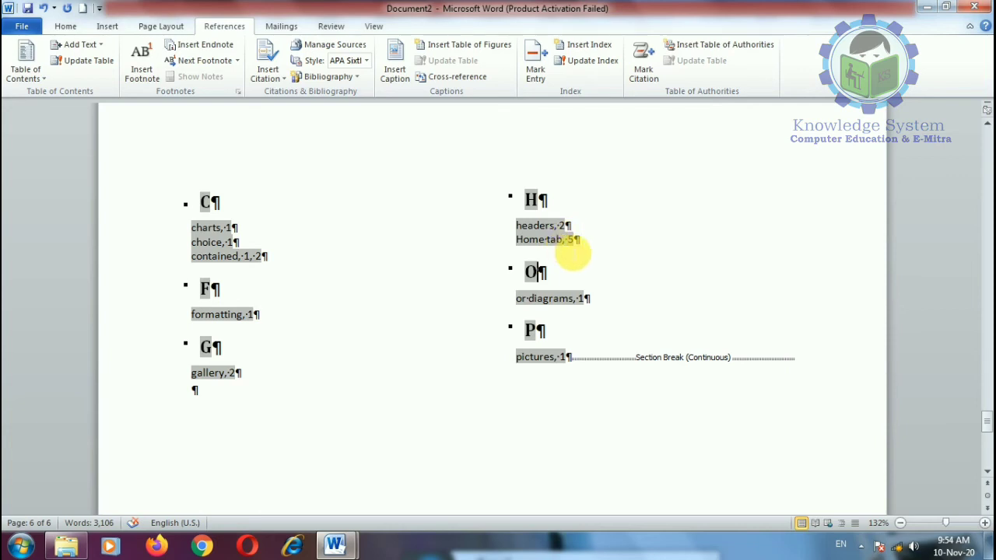
pyautogui.click(515, 410)
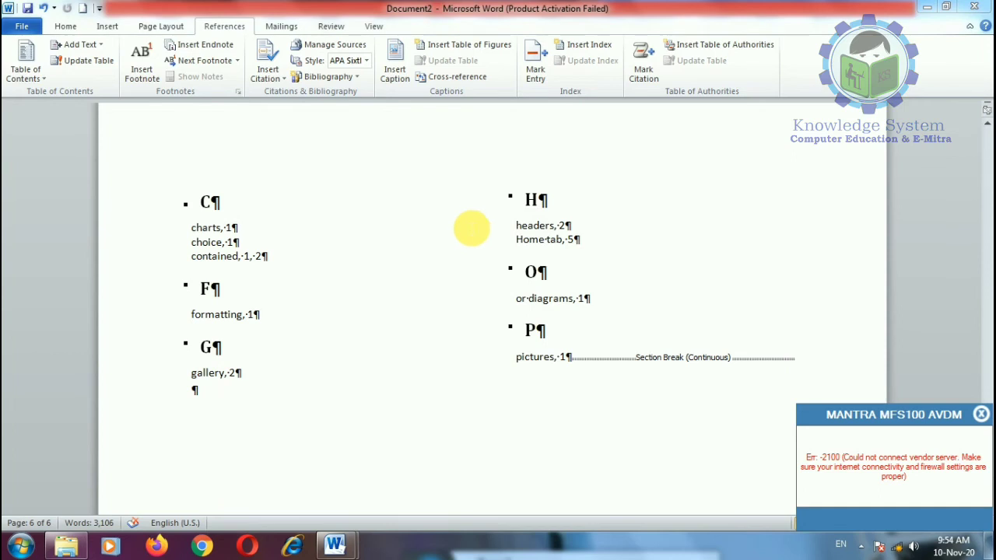
pyautogui.click(981, 415)
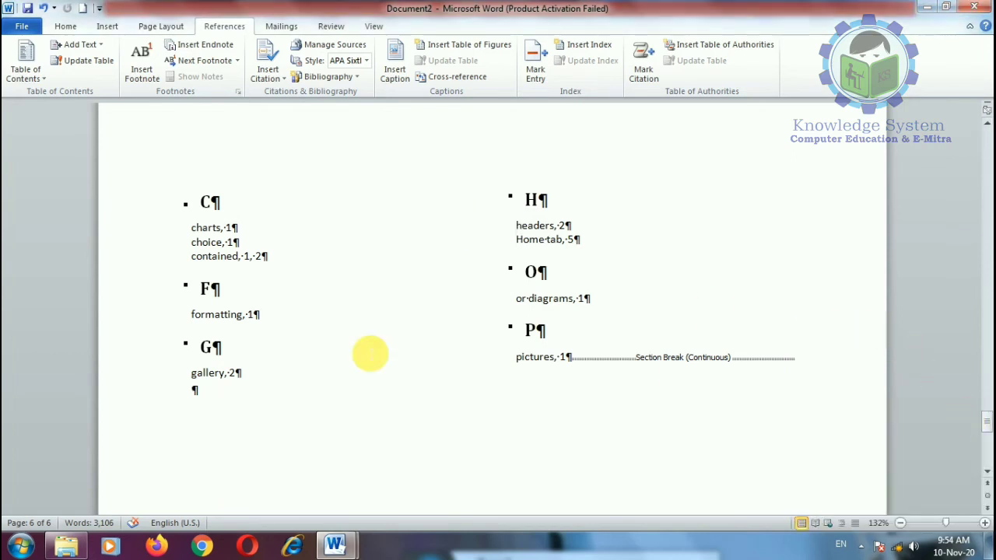
# Check the print preview of the document from the first page to the index page without printing
pyautogui.hotkey('ctrl', 'p')
pyautogui.scroll(5, 630, 173)
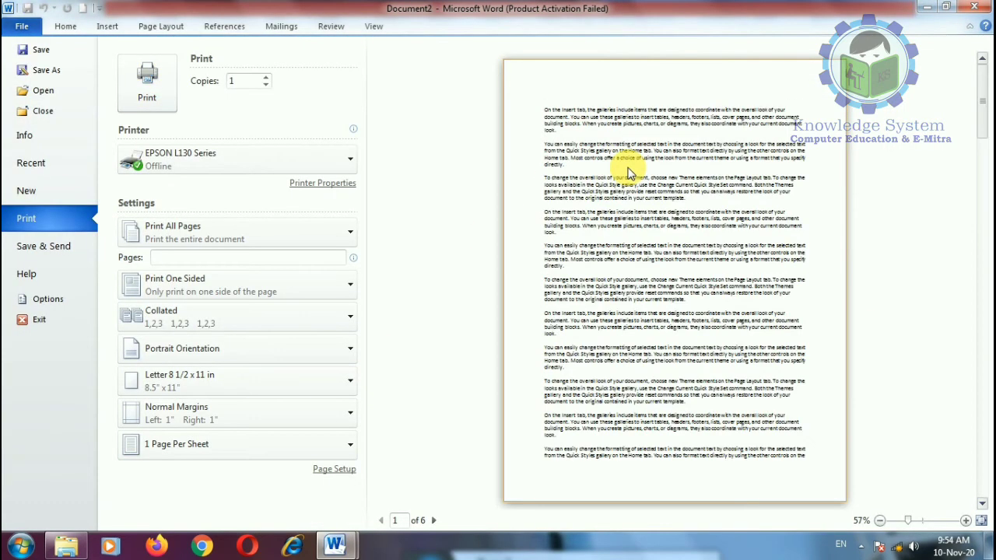
pyautogui.scroll(-5, 683, 365)
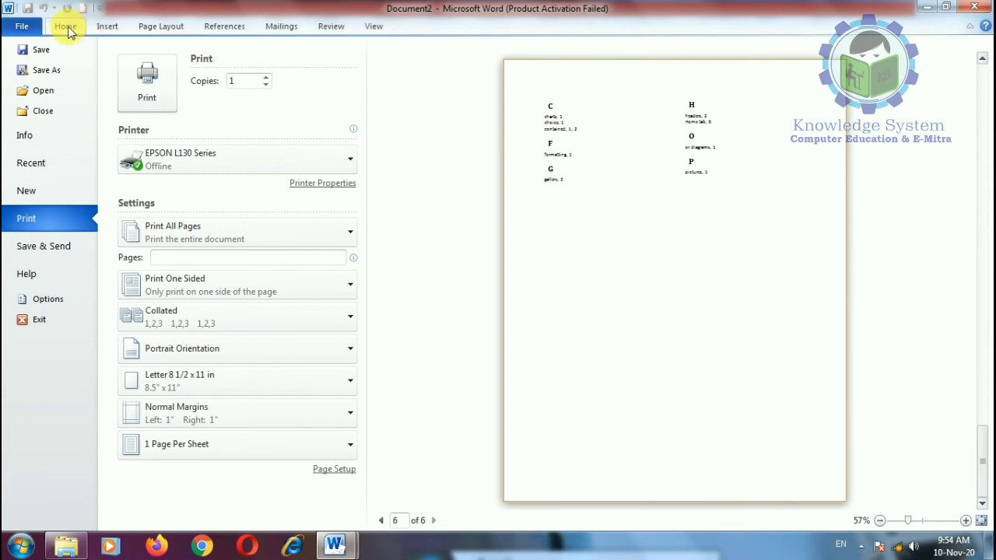
pyautogui.click(66, 30)
pyautogui.click(24, 26)
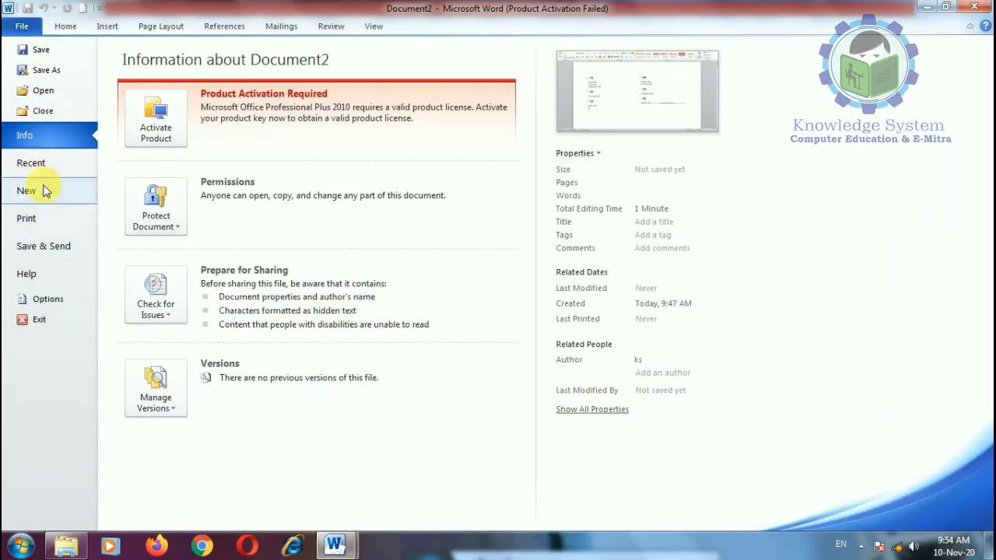
pyautogui.click(40, 220)
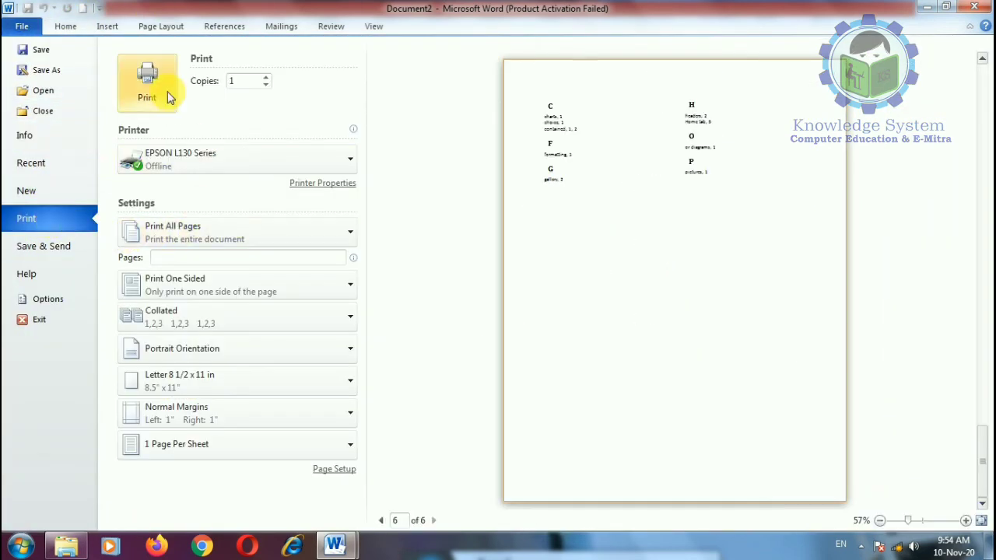
pyautogui.press('Escape')
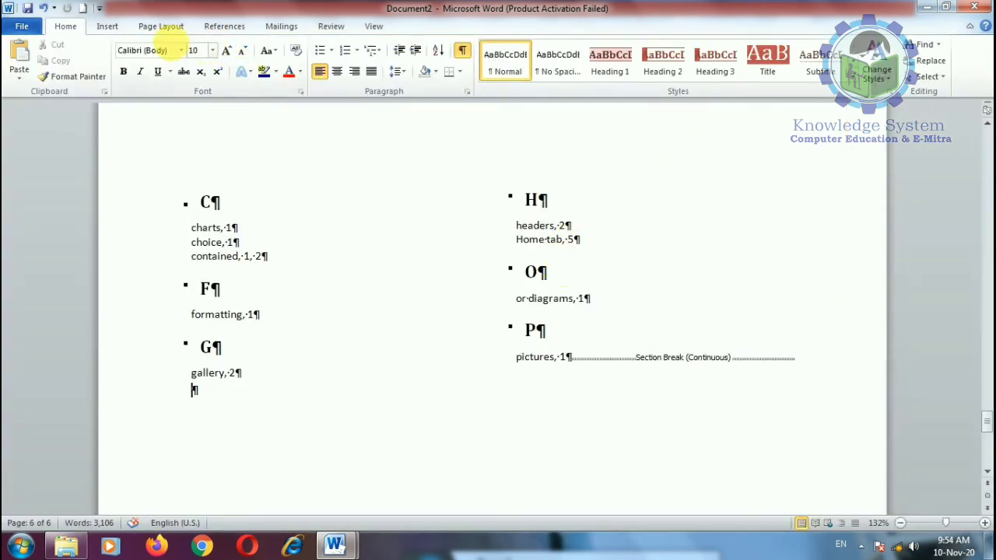
# Hide the formatting marks and review the index page without them
pyautogui.click(461, 49)
pyautogui.scroll(-5, 611, 391)
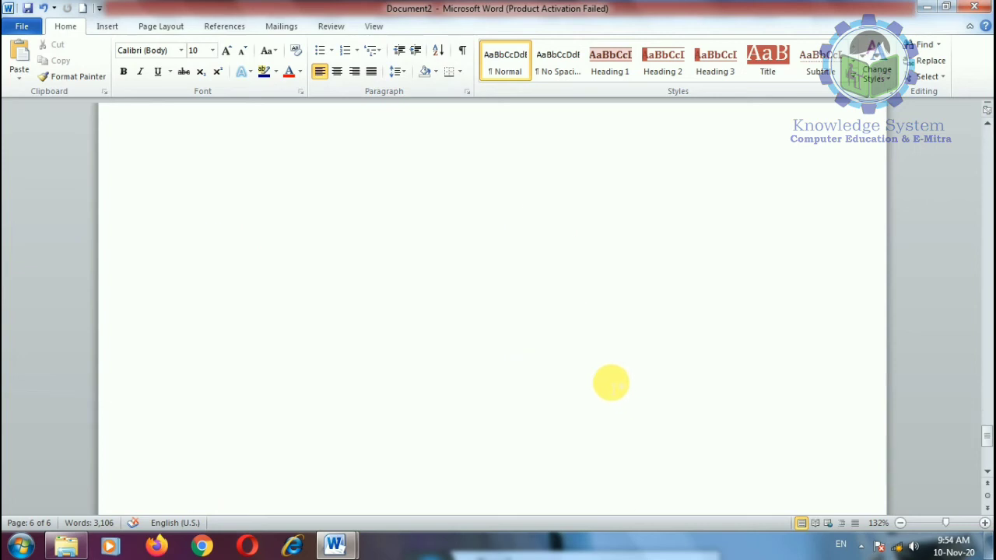
pyautogui.scroll(6, 500, 309)
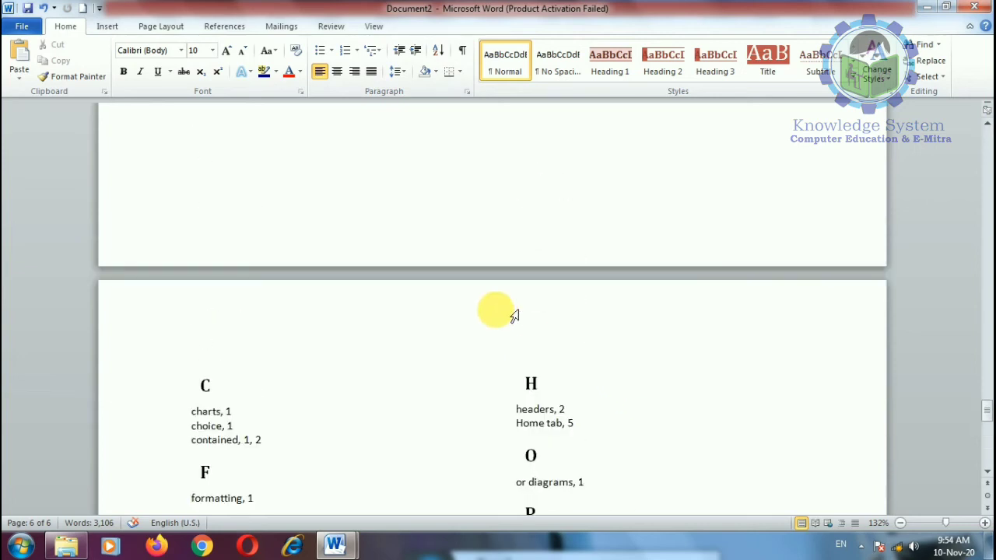
pyautogui.scroll(-3, 386, 173)
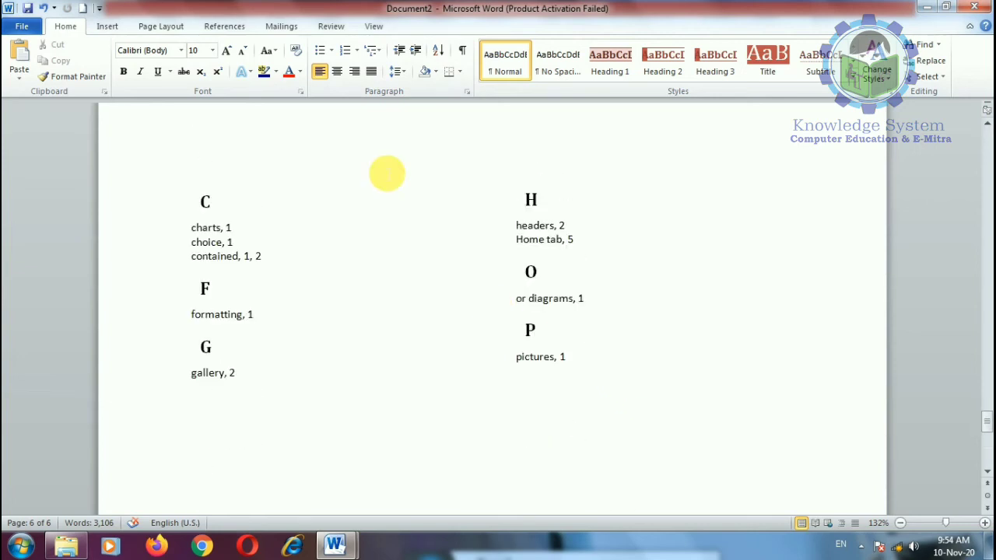
# Delete the entire index from page 6
pyautogui.click(224, 27)
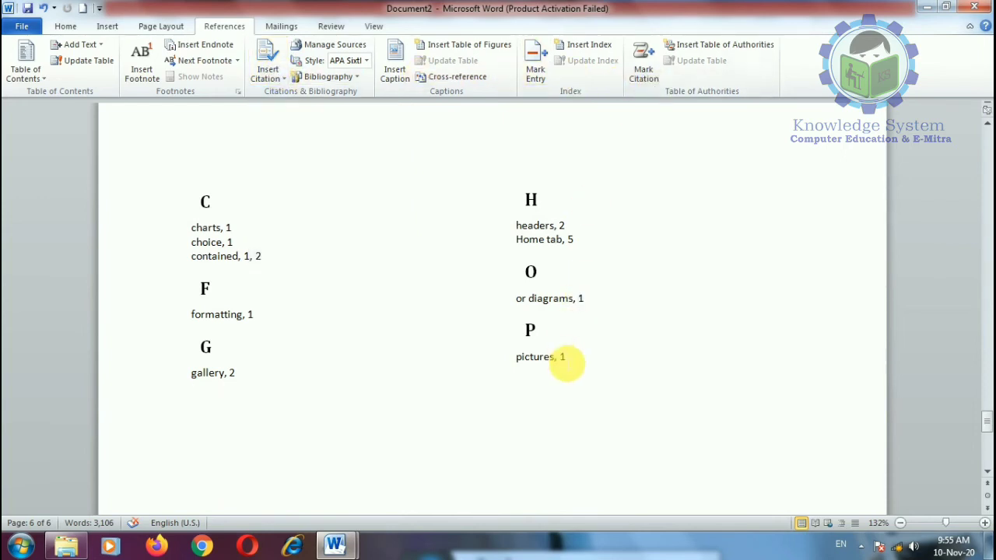
pyautogui.moveTo(599, 381); pyautogui.dragTo(111, 173)
pyautogui.press('Delete')
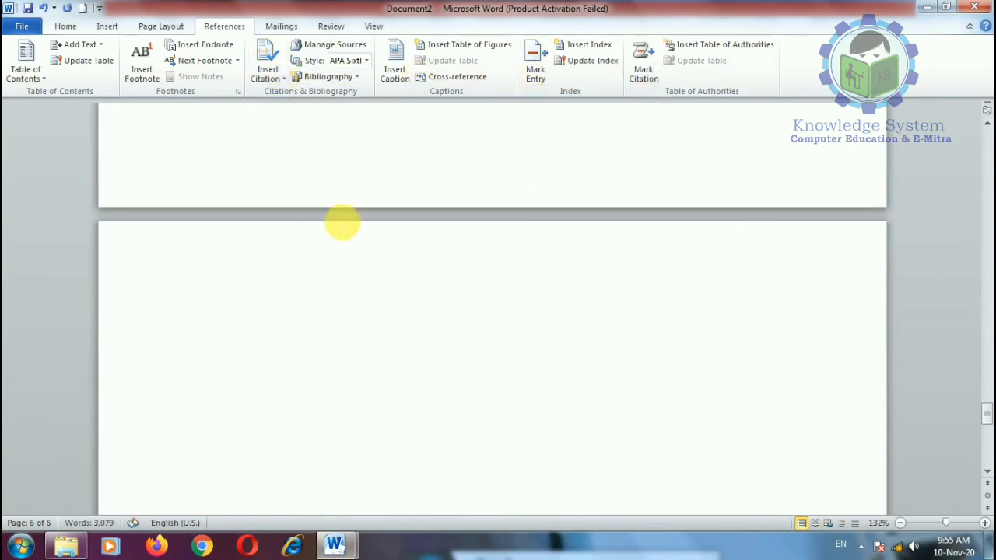
pyautogui.scroll(5, 350, 222)
pyautogui.press('Delete')
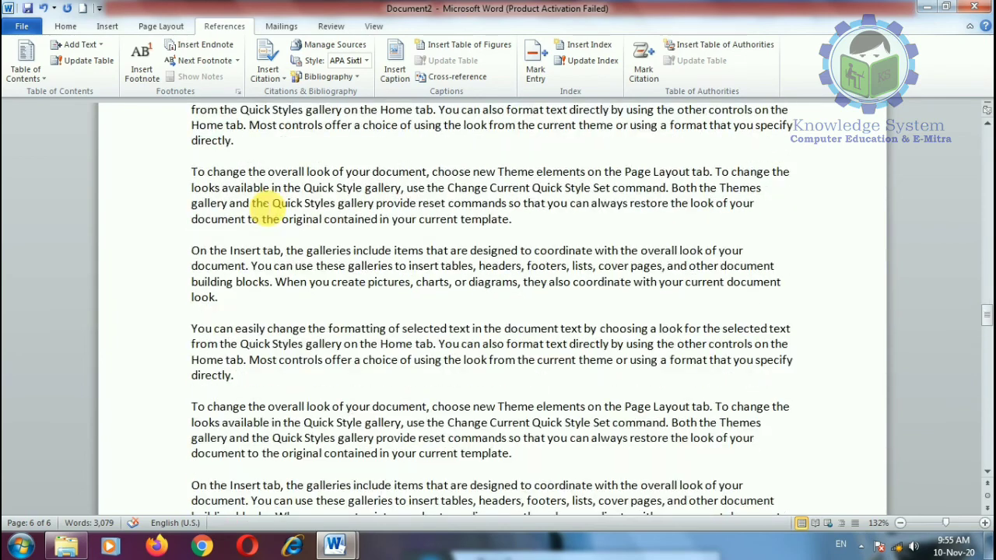
# Switch from Document2 to Document1 and go to the start of its first page
pyautogui.scroll(-2, 346, 272)
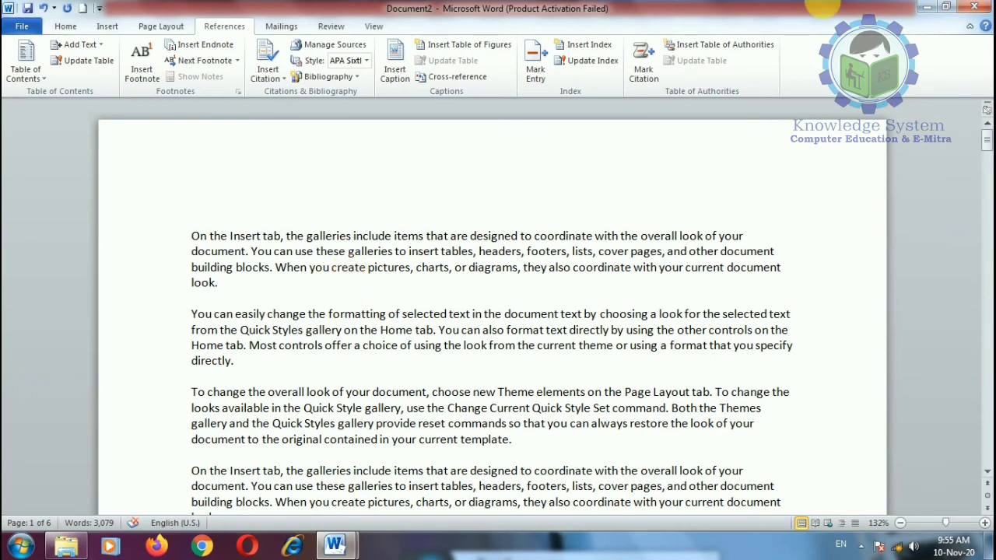
pyautogui.click(334, 544)
pyautogui.click(287, 492)
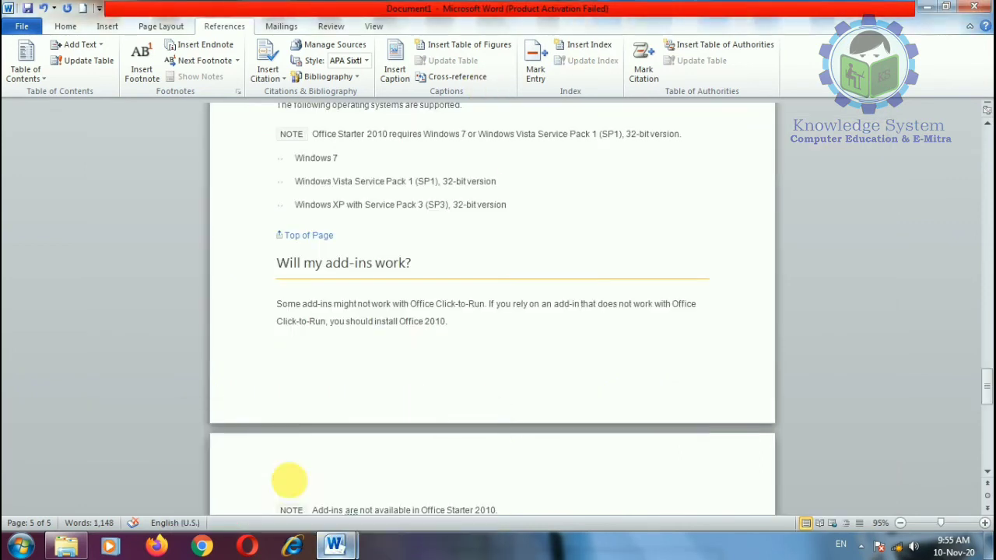
pyautogui.scroll(10, 355, 266)
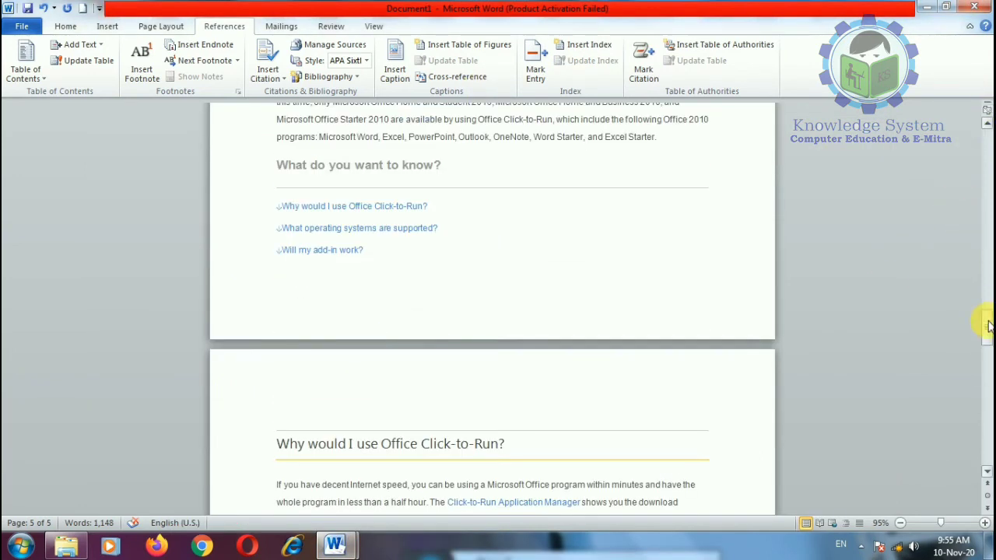
pyautogui.moveTo(987, 325); pyautogui.dragTo(981, 137)
# Start marking a citation for the opening paragraph beginning "By default, Microsoft Office 2010 installs", review the categories and keep Cases
pyautogui.moveTo(277, 235); pyautogui.dragTo(355, 258)
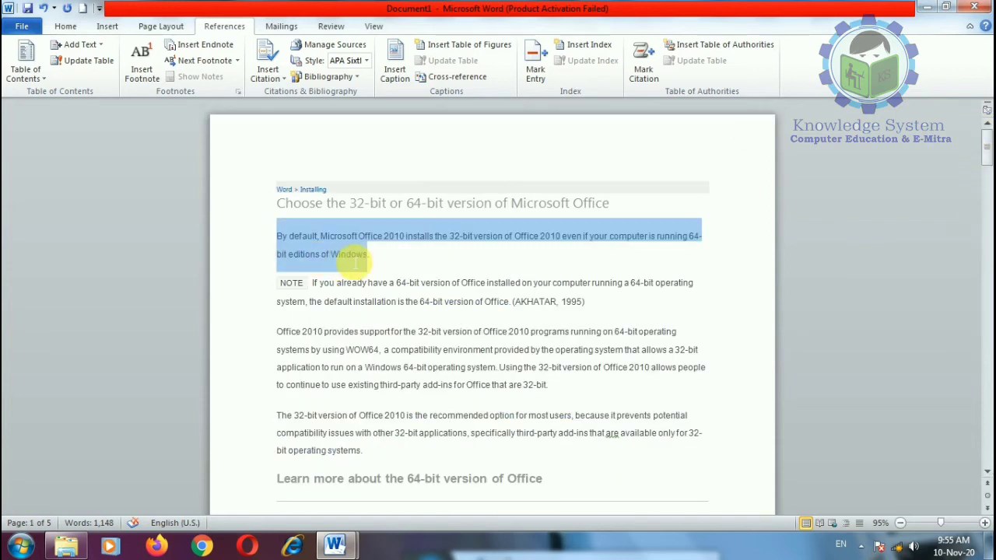
pyautogui.click(649, 62)
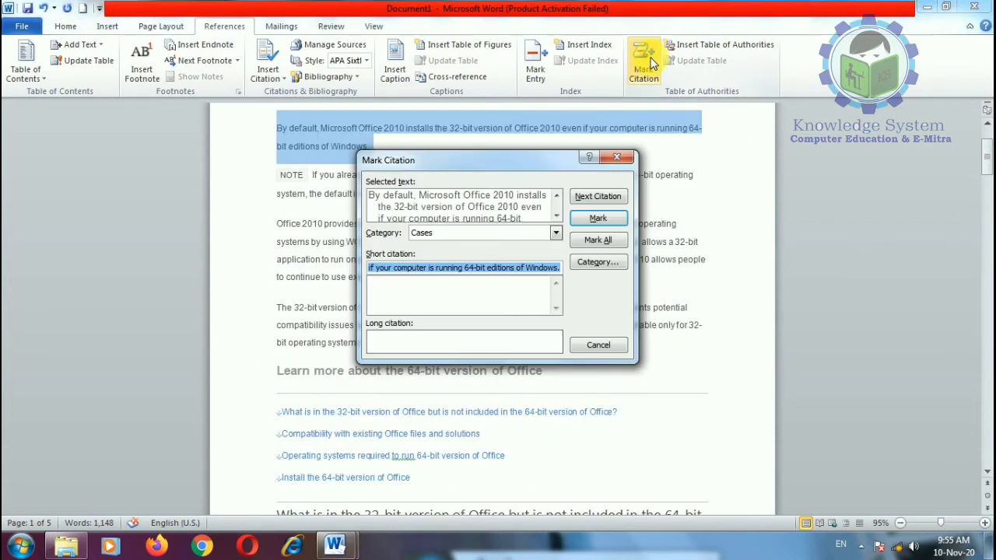
pyautogui.click(556, 234)
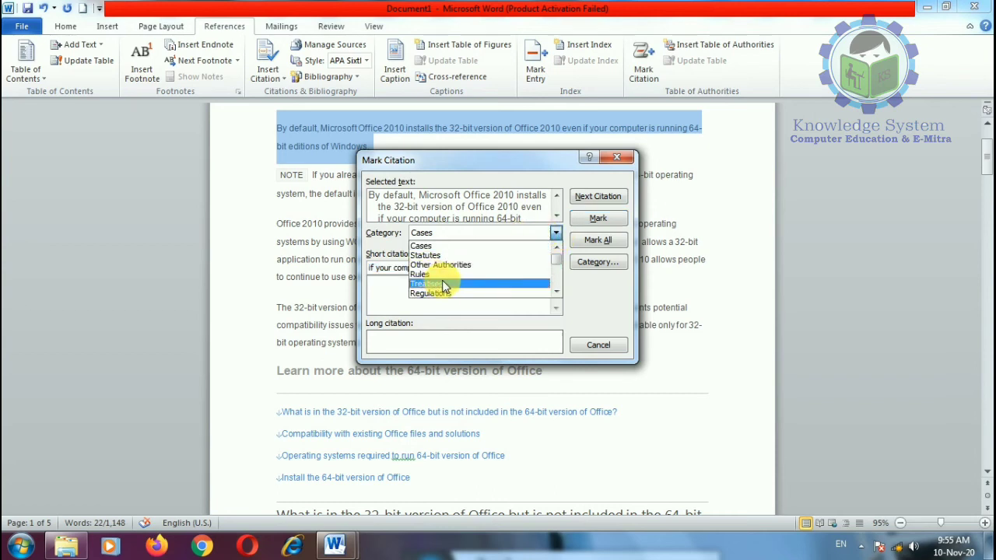
pyautogui.scroll(-4, 443, 280)
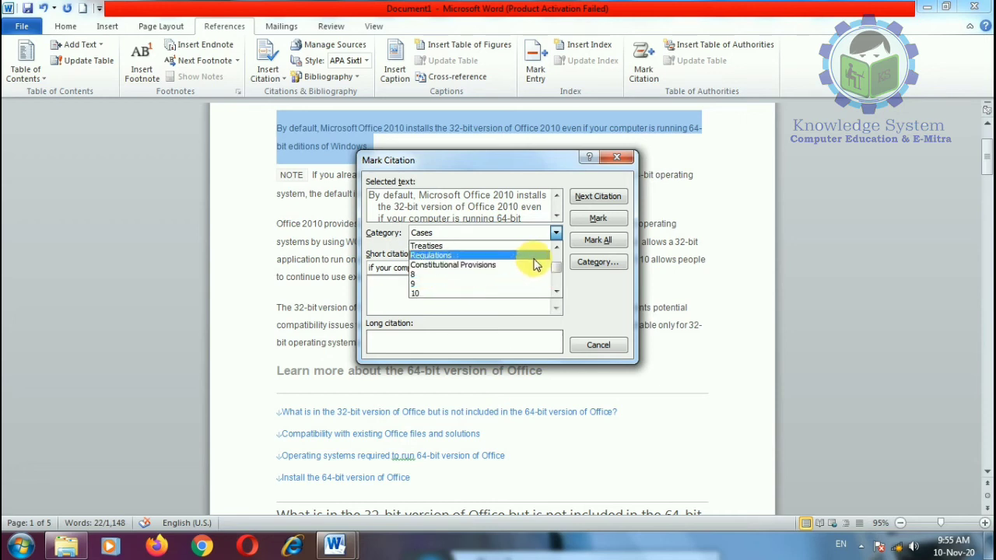
pyautogui.click(444, 234)
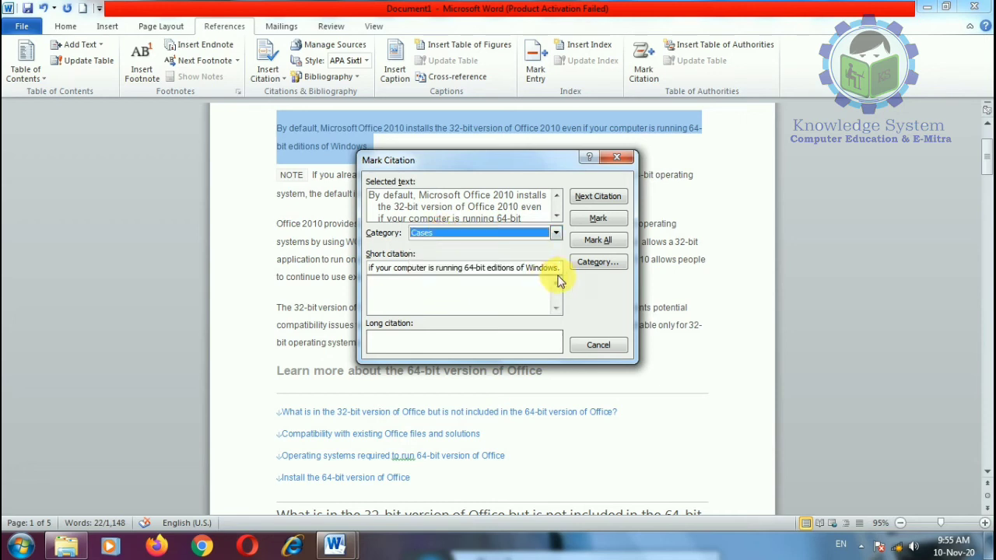
# Replace the short citation with "murder", mark the opening paragraph's citation and close the Mark Citation dialog
pyautogui.moveTo(559, 269); pyautogui.dragTo(280, 272)
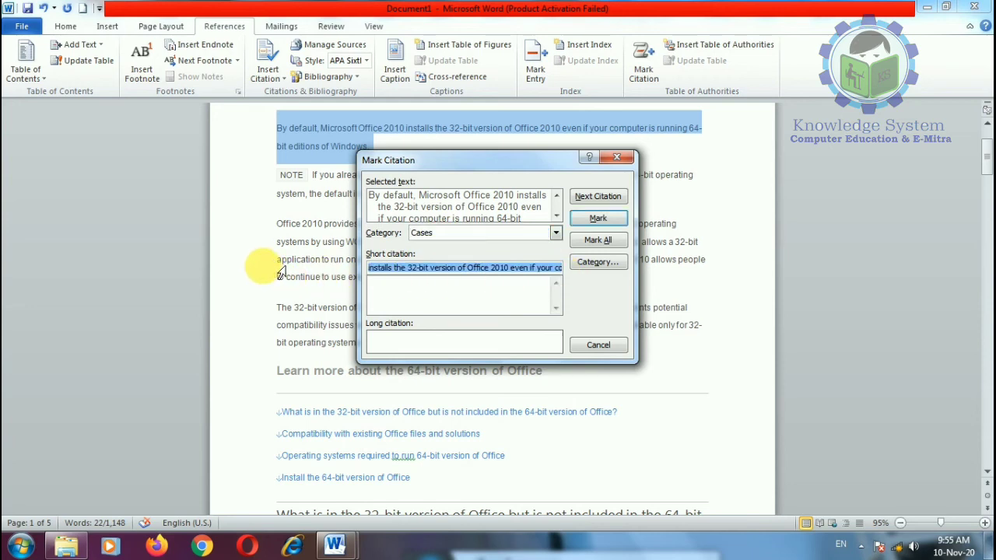
pyautogui.press('BackSpace')
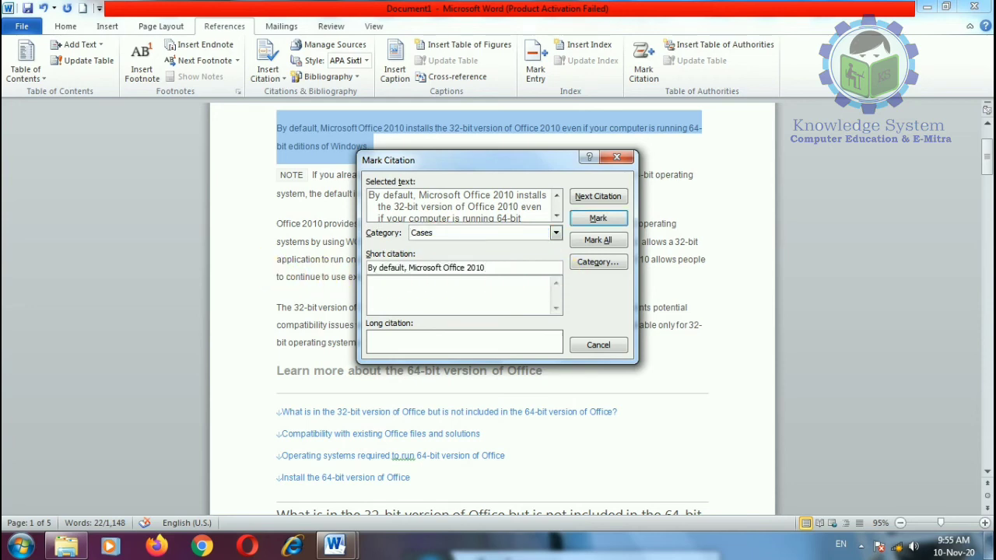
pyautogui.moveTo(499, 273); pyautogui.dragTo(309, 276)
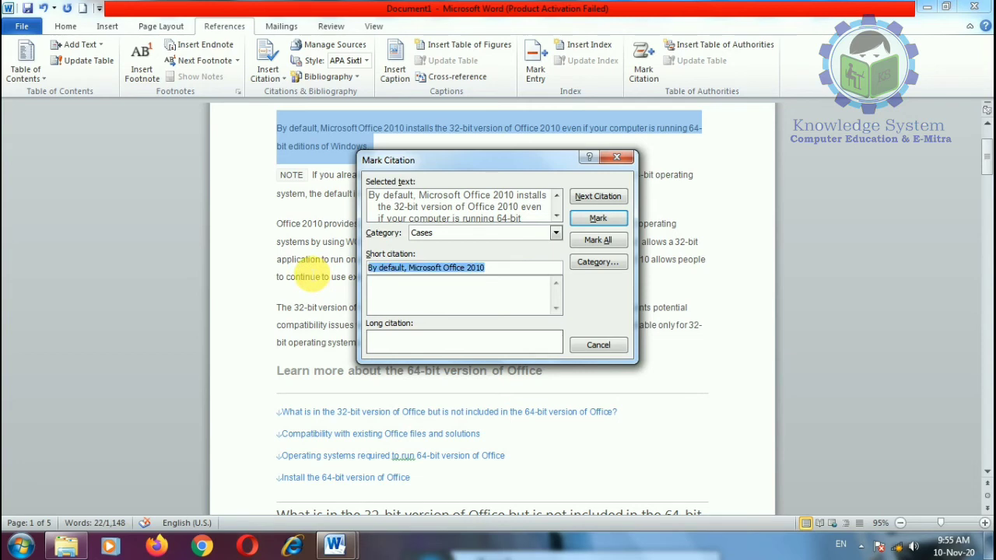
pyautogui.write('m,ude')
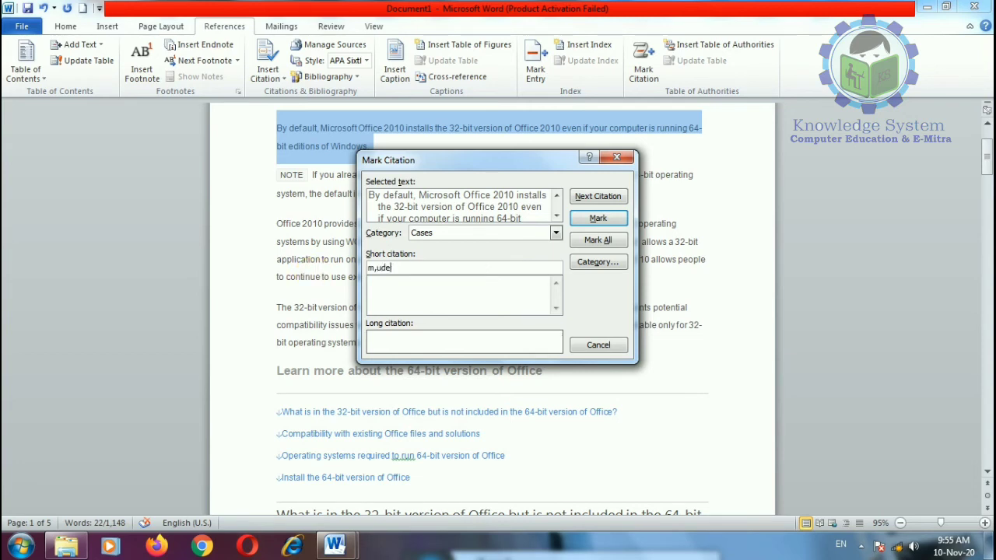
pyautogui.press('BackSpace')
pyautogui.press('BackSpace')
pyautogui.press('BackSpace')
pyautogui.press('BackSpace')
pyautogui.press('BackSpace')
pyautogui.write('mu')
pyautogui.click(610, 220)
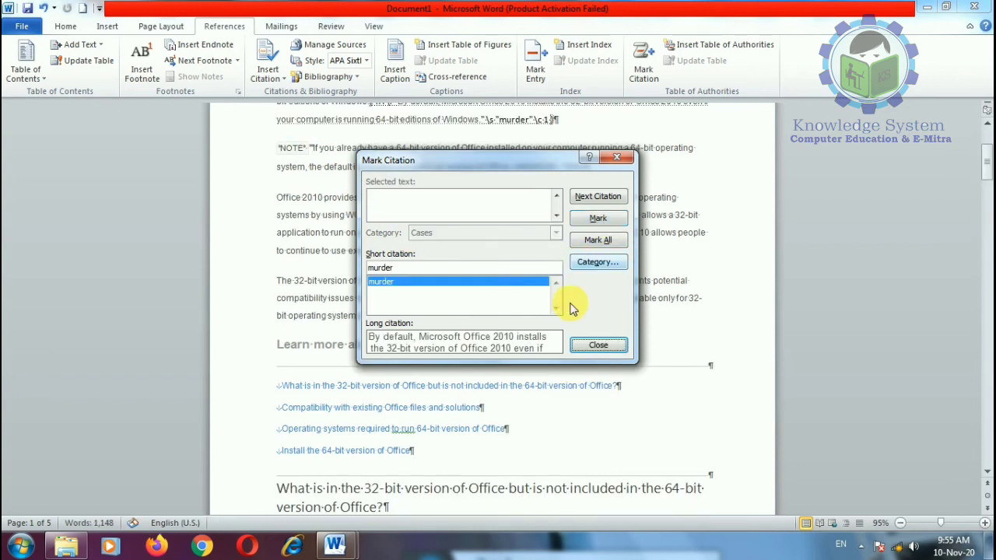
pyautogui.click(601, 345)
# Start marking a citation for the text from "application to run on a Windows 64-bit" to "32-bit." in the Rules category
pyautogui.scroll(1, 380, 176)
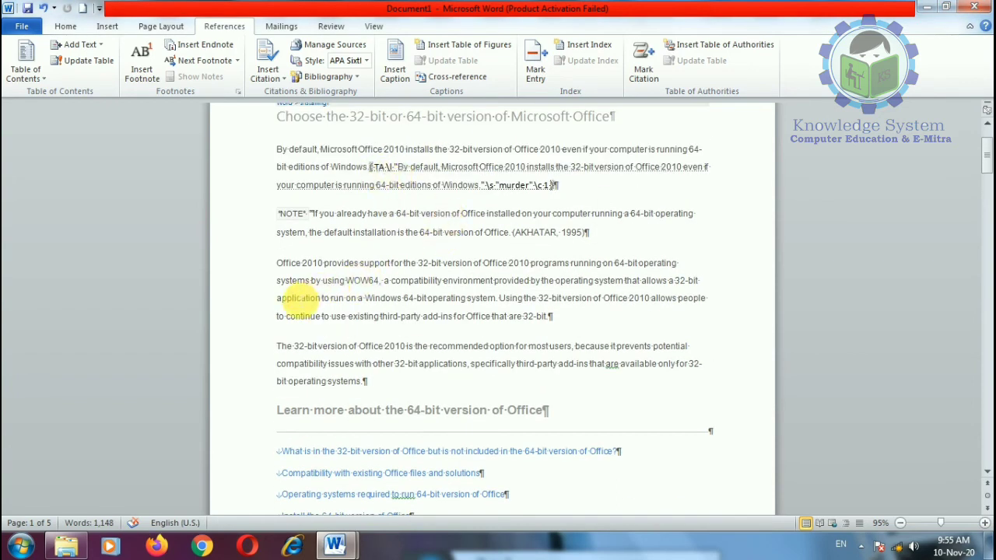
pyautogui.moveTo(276, 298); pyautogui.dragTo(554, 317)
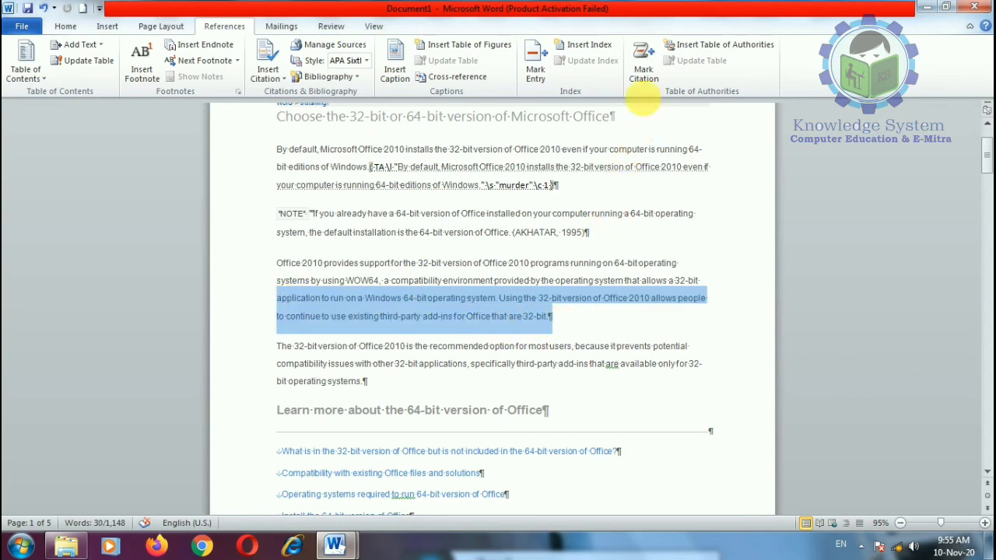
pyautogui.click(643, 64)
pyautogui.click(556, 235)
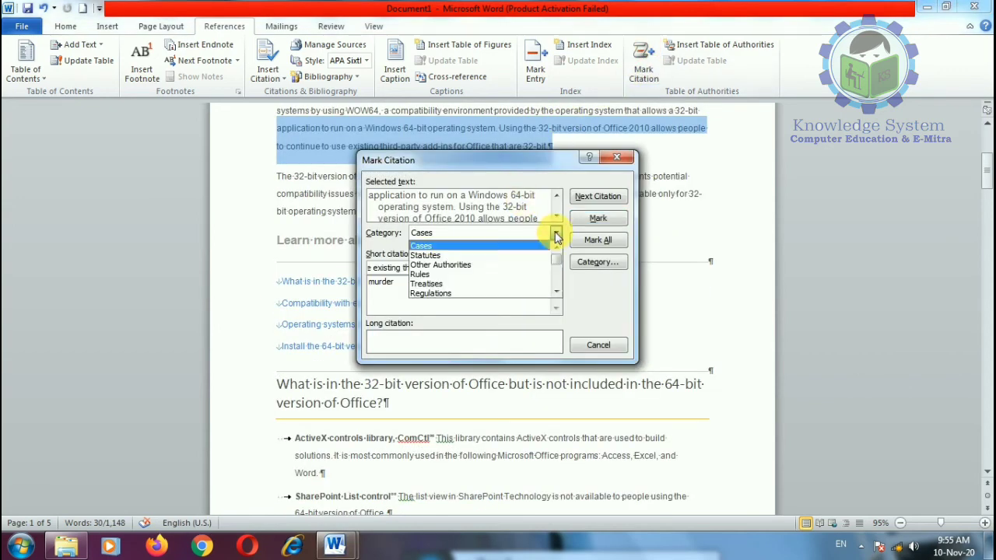
pyautogui.click(420, 274)
pyautogui.press('Tab')
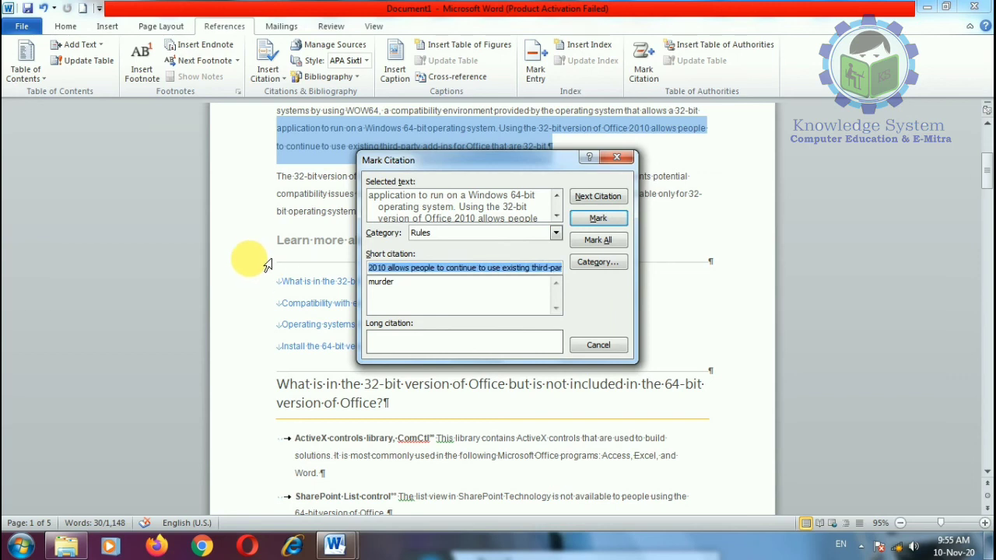
# Replace the short citation with "Admission", mark the Rules citation and close the Mark Citation dialog
pyautogui.press('BackSpace')
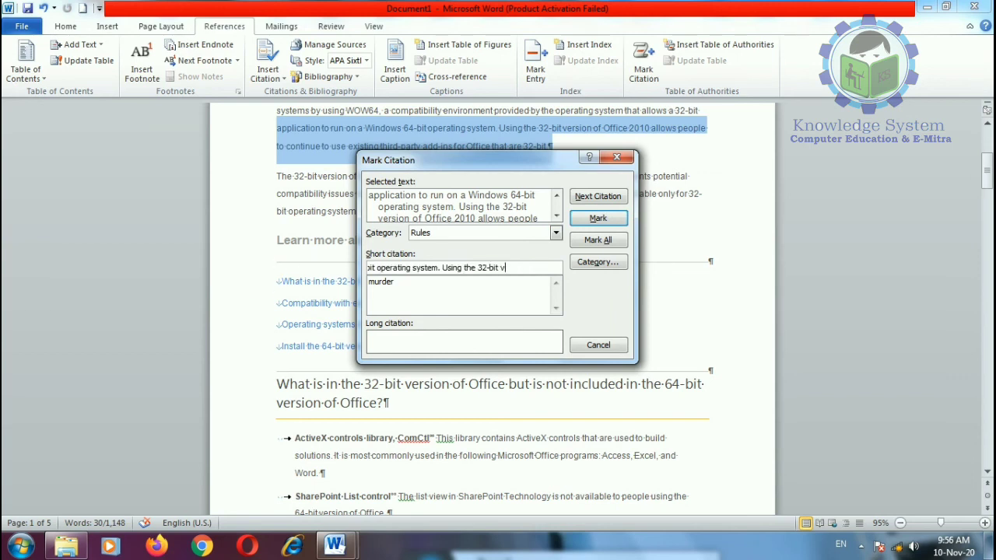
pyautogui.press('BackSpace')
pyautogui.press('BackSpace')
pyautogui.press('BackSpace')
pyautogui.press('BackSpace')
pyautogui.press('BackSpace')
pyautogui.press('BackSpace')
pyautogui.press('BackSpace')
pyautogui.press('BackSpace')
pyautogui.press('BackSpace')
pyautogui.press('BackSpace')
pyautogui.press('BackSpace')
pyautogui.press('BackSpace')
pyautogui.press('BackSpace')
pyautogui.press('BackSpace')
pyautogui.press('BackSpace')
pyautogui.press('BackSpace')
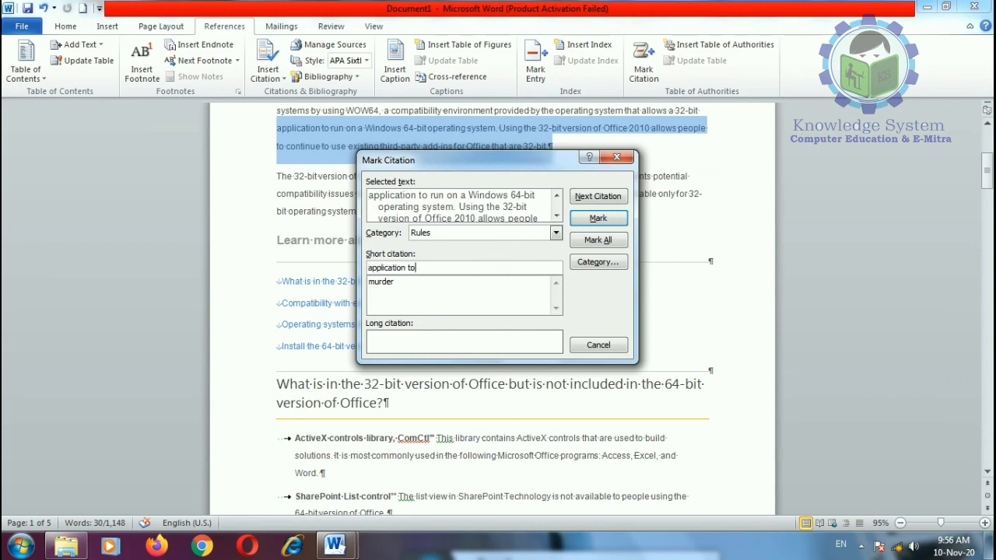
pyautogui.press('BackSpace')
pyautogui.press('BackSpace')
pyautogui.press('BackSpace')
pyautogui.press('BackSpace')
pyautogui.press('BackSpace')
pyautogui.press('BackSpace')
pyautogui.press('BackSpace')
pyautogui.press('BackSpace')
pyautogui.press('BackSpace')
pyautogui.press('BackSpace')
pyautogui.press('BackSpace')
pyautogui.press('BackSpace')
pyautogui.press('BackSpace')
pyautogui.press('BackSpace')
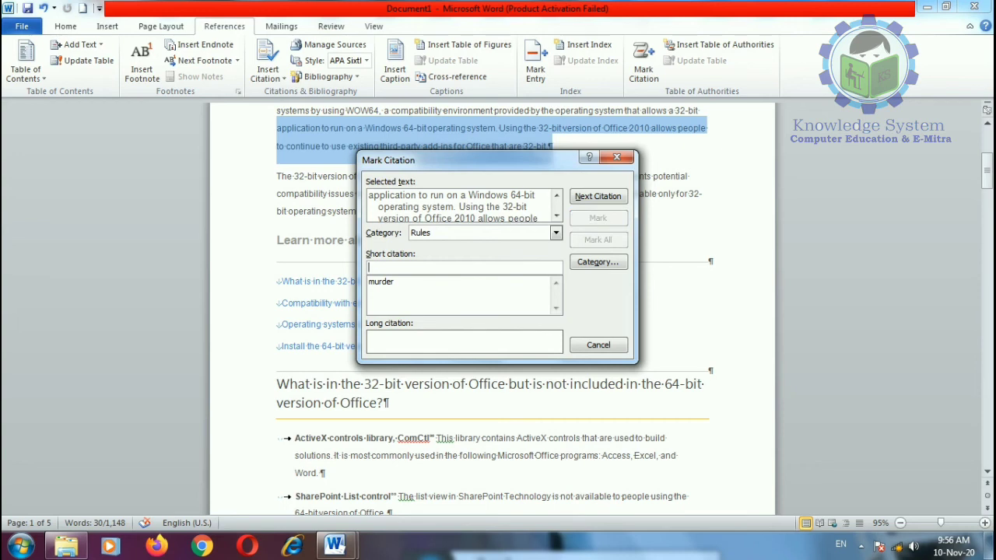
pyautogui.write('Admission')
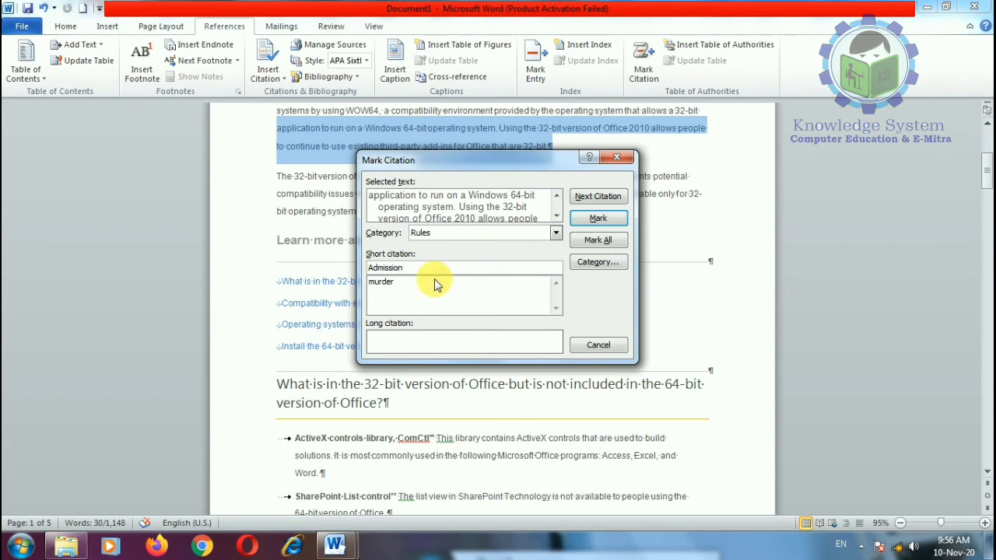
pyautogui.click(598, 218)
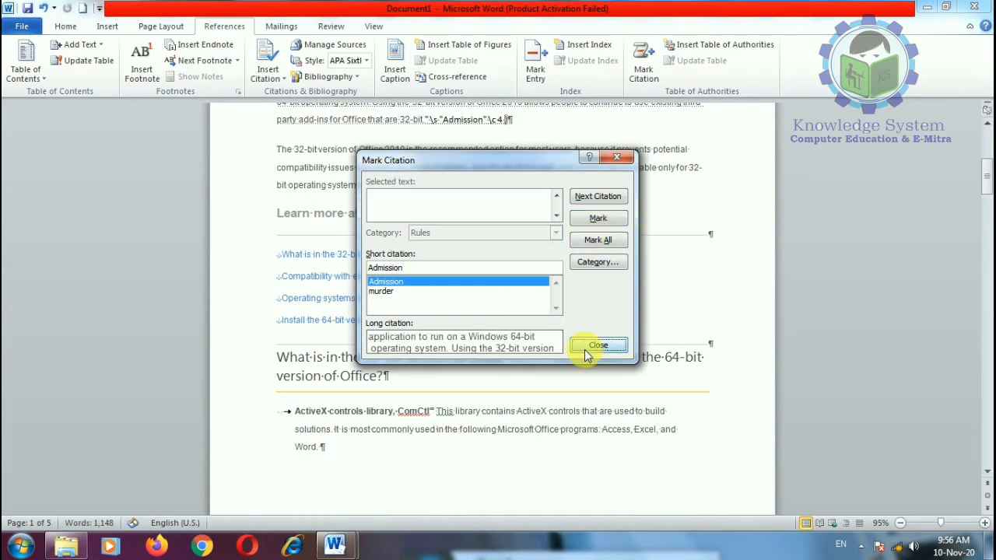
pyautogui.click(587, 350)
# Start marking a category 8 citation for the last two lines of the MAPI calls bullet on page 2
pyautogui.scroll(-5, 595, 338)
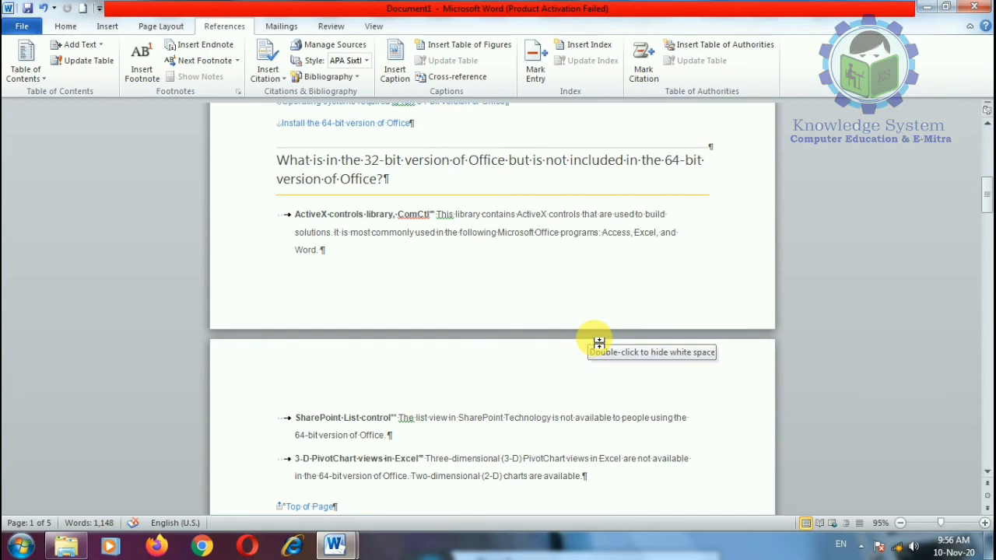
pyautogui.doubleClick(594, 338)
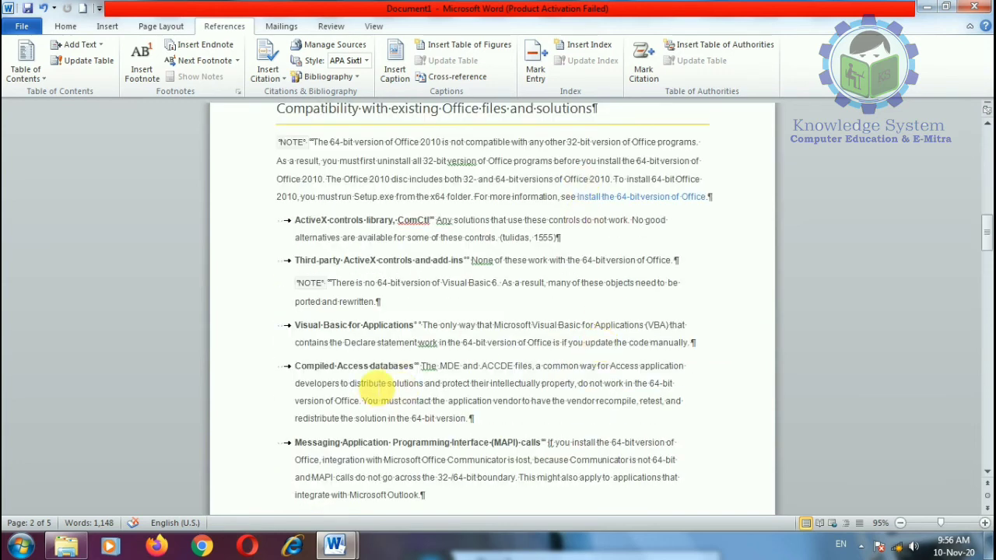
pyautogui.scroll(-2, 334, 400)
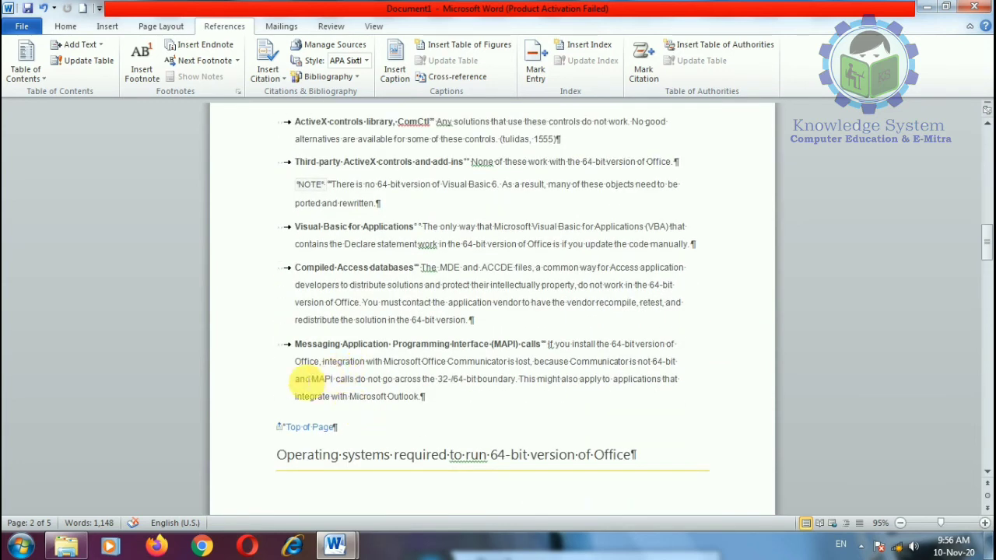
pyautogui.moveTo(294, 378); pyautogui.dragTo(428, 412)
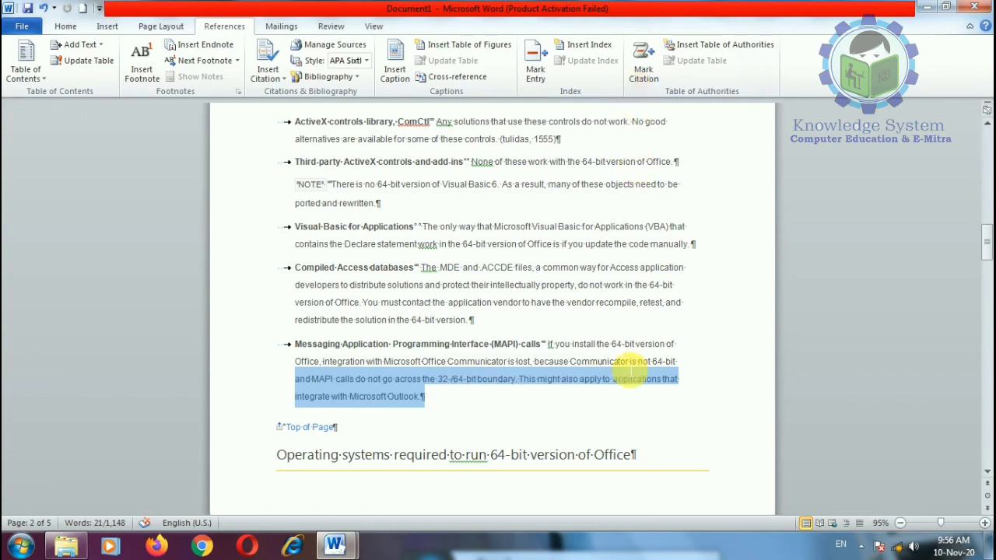
pyautogui.click(985, 522)
pyautogui.click(985, 523)
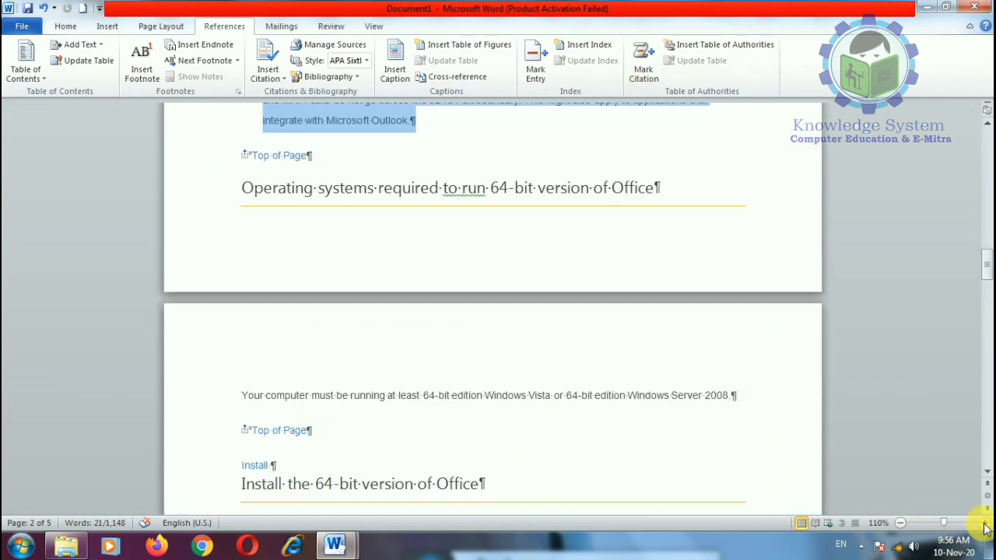
pyautogui.click(651, 62)
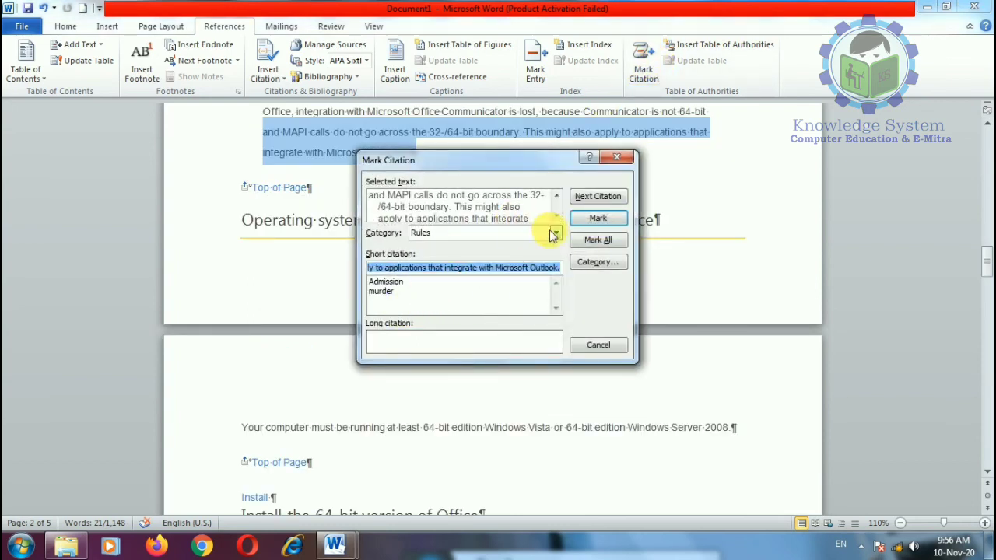
pyautogui.click(555, 232)
pyautogui.scroll(-2, 435, 267)
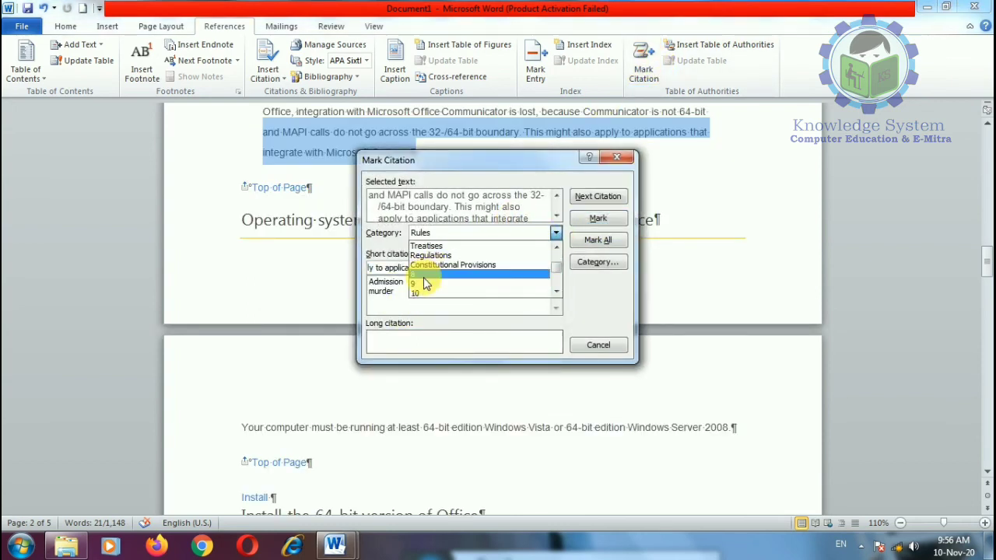
pyautogui.click(423, 276)
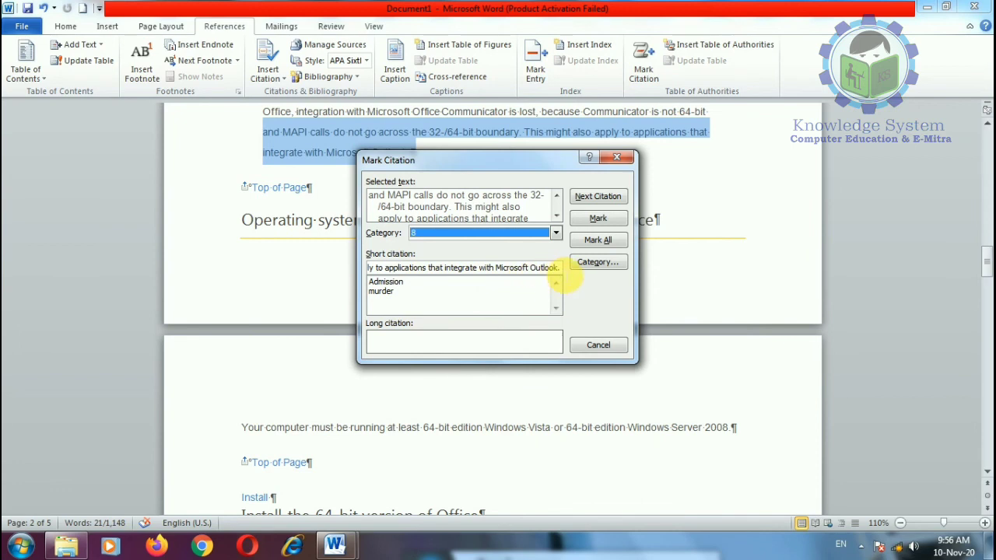
# Replace the short citation with a first name followed directly by "rules", dismiss the device error notification and mark the citation
pyautogui.click(558, 270)
pyautogui.moveTo(544, 269); pyautogui.dragTo(247, 274)
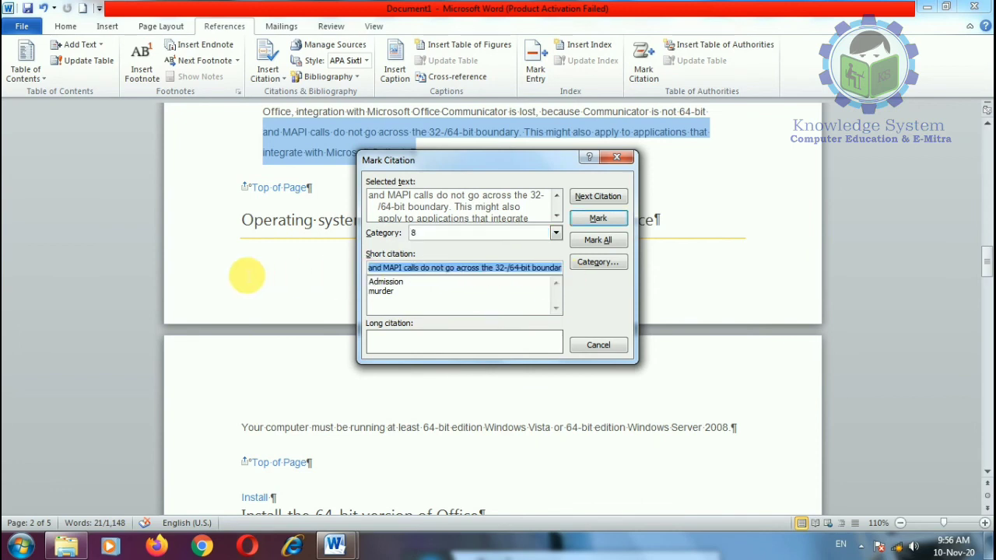
pyautogui.press('Delete')
pyautogui.write('yoges')
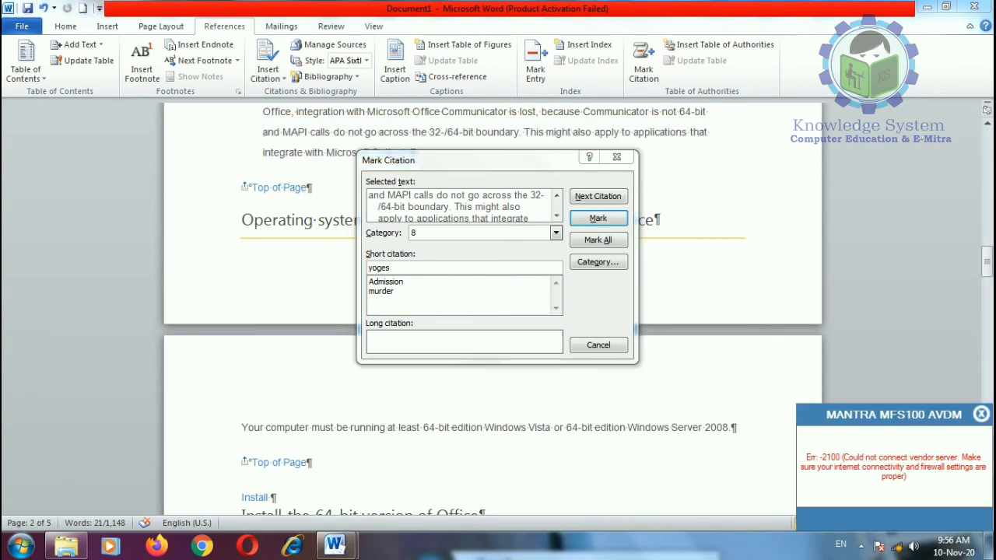
pyautogui.click(982, 416)
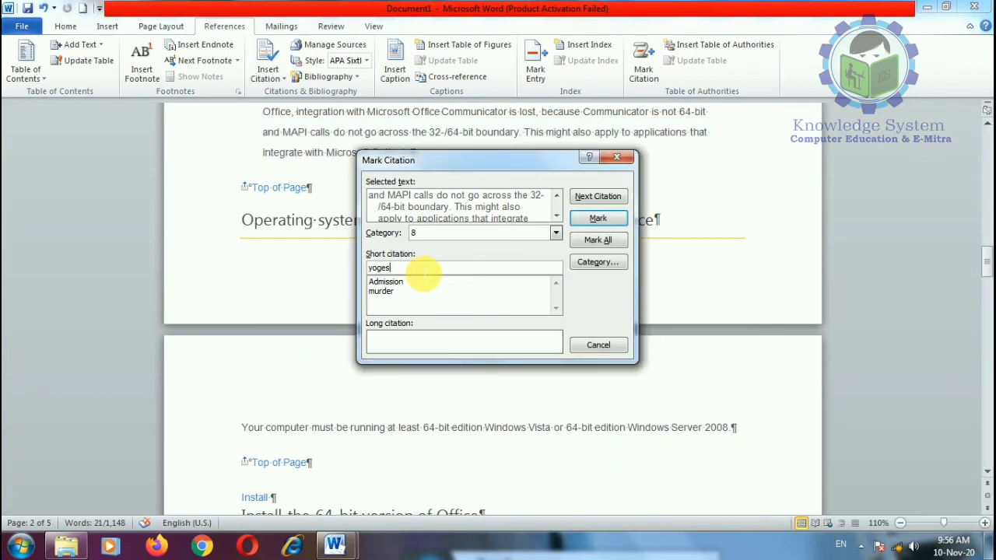
pyautogui.write('hrules')
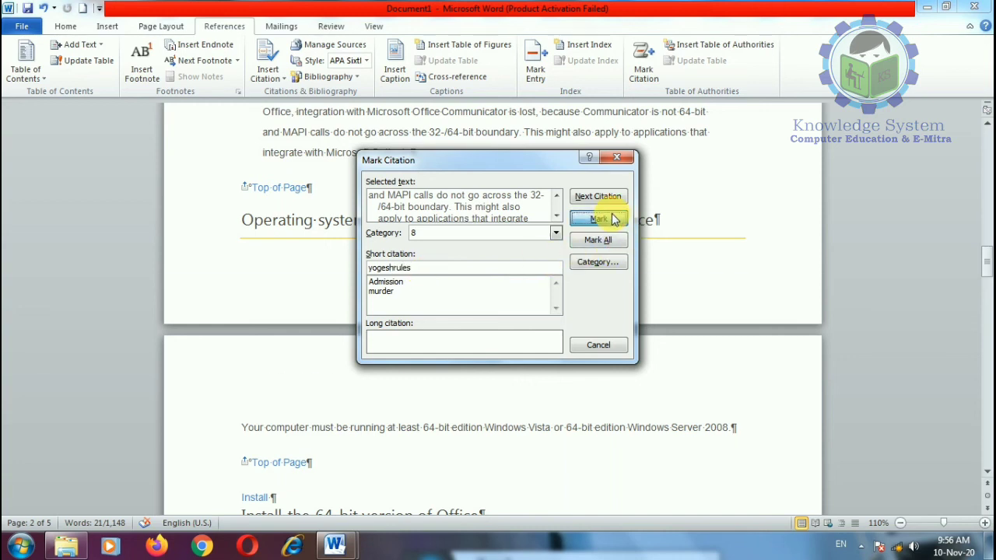
pyautogui.click(611, 246)
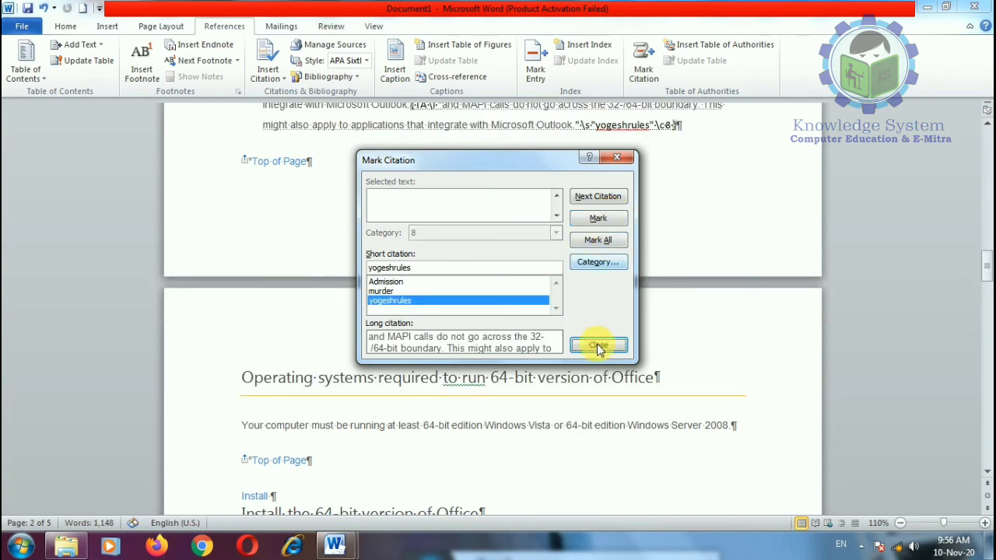
# Close the Mark Citation dialog and add two empty paragraphs below the bibliography at the end of the document
pyautogui.click(596, 344)
pyautogui.scroll(-10, 564, 355)
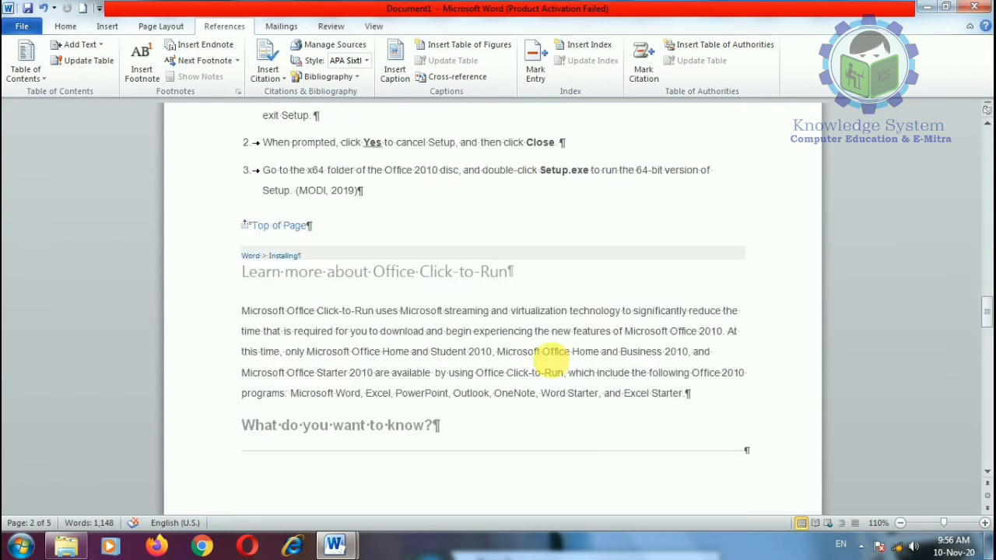
pyautogui.moveTo(986, 315); pyautogui.dragTo(978, 437)
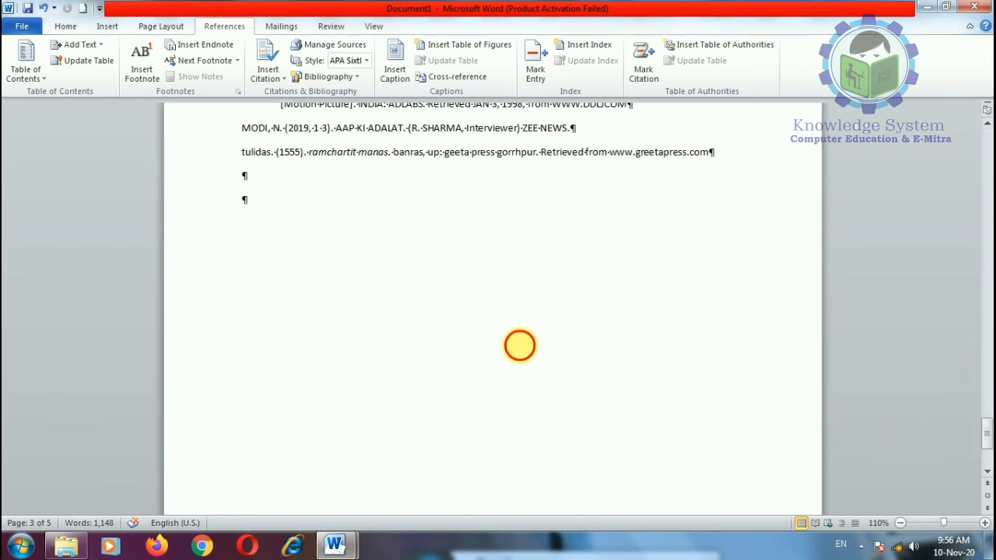
pyautogui.press('Return')
pyautogui.press('Return')
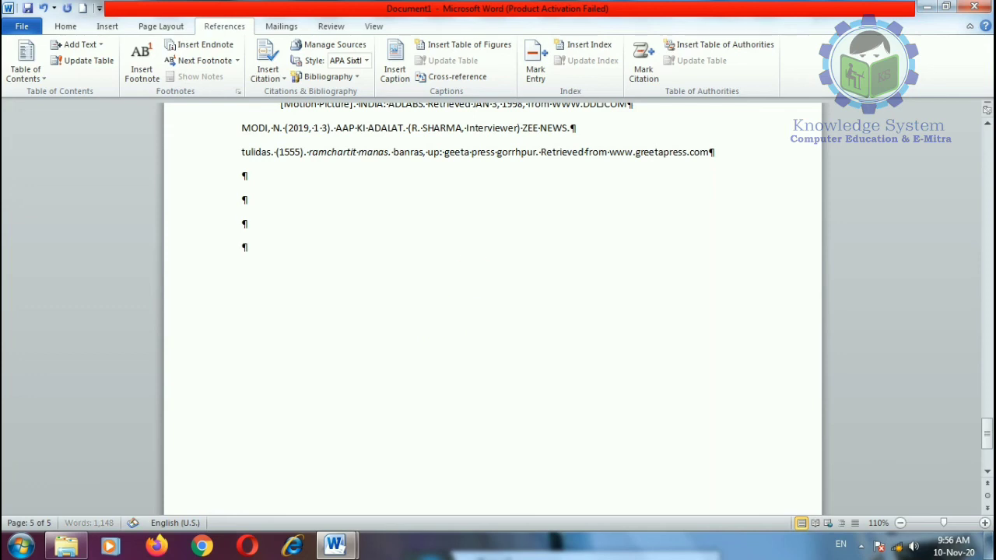
# Start inserting a table of authorities and preview the Classic, Formal, Simple and Distinctive formats
pyautogui.click(700, 47)
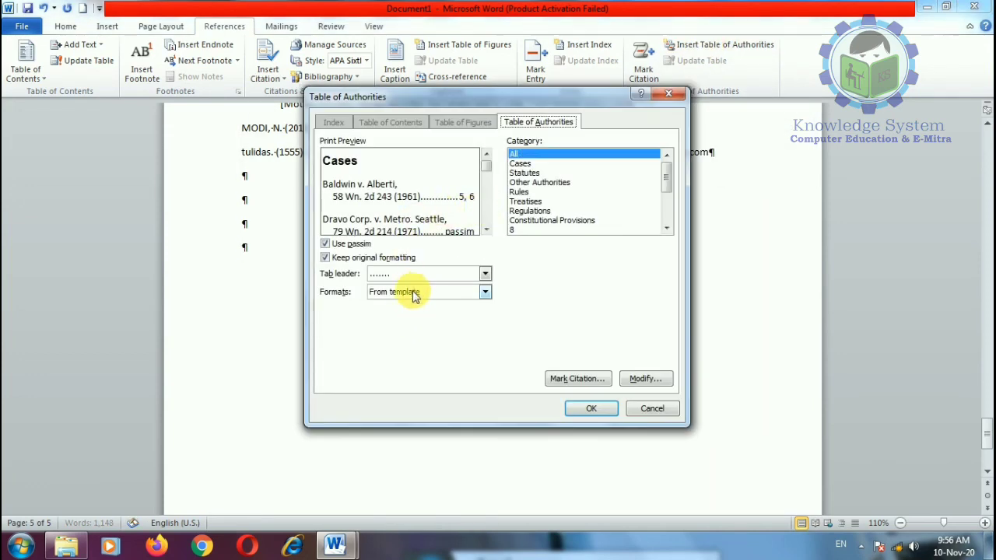
pyautogui.click(415, 294)
pyautogui.click(392, 315)
pyautogui.click(410, 290)
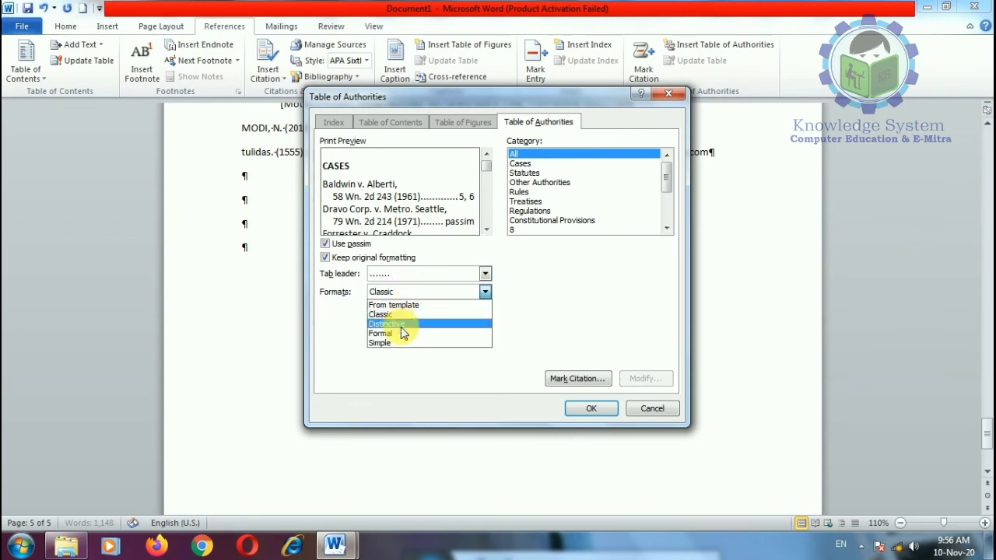
pyautogui.click(401, 334)
pyautogui.click(412, 292)
pyautogui.click(403, 335)
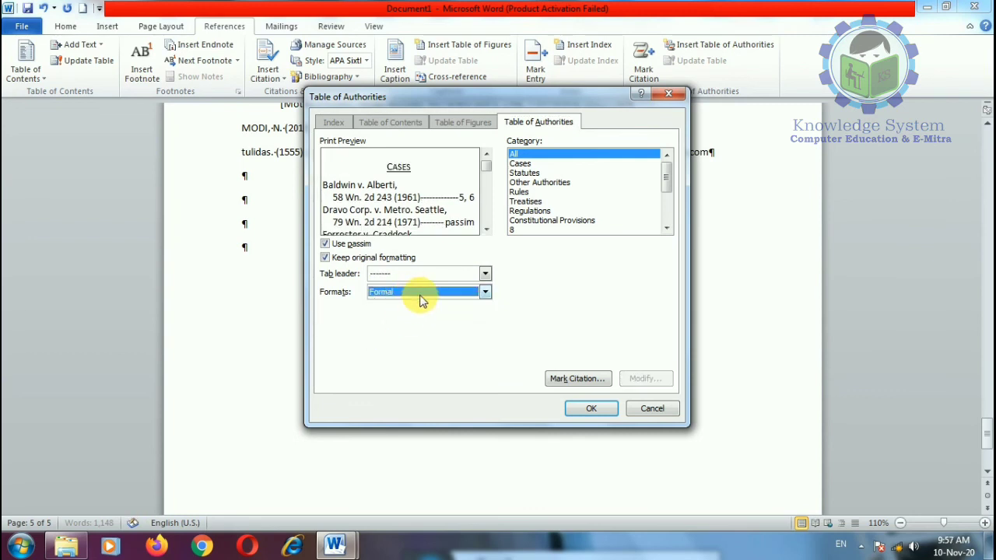
pyautogui.click(420, 294)
pyautogui.click(399, 314)
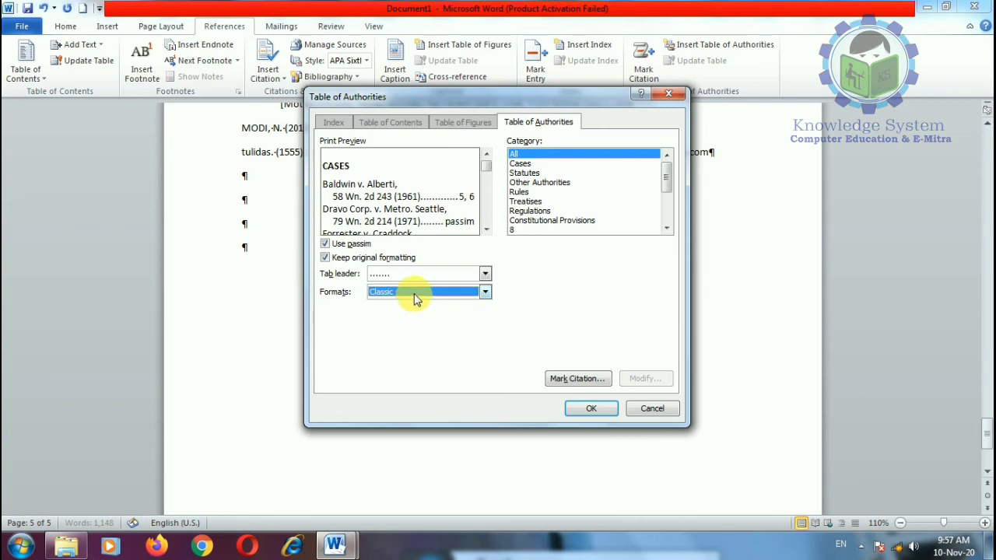
pyautogui.click(415, 294)
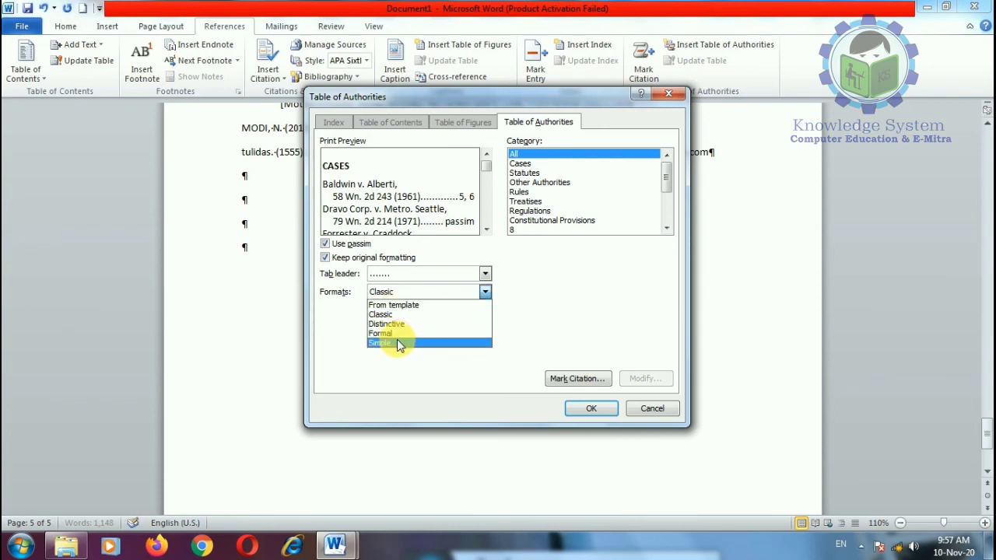
pyautogui.click(397, 342)
pyautogui.click(415, 294)
pyautogui.click(401, 323)
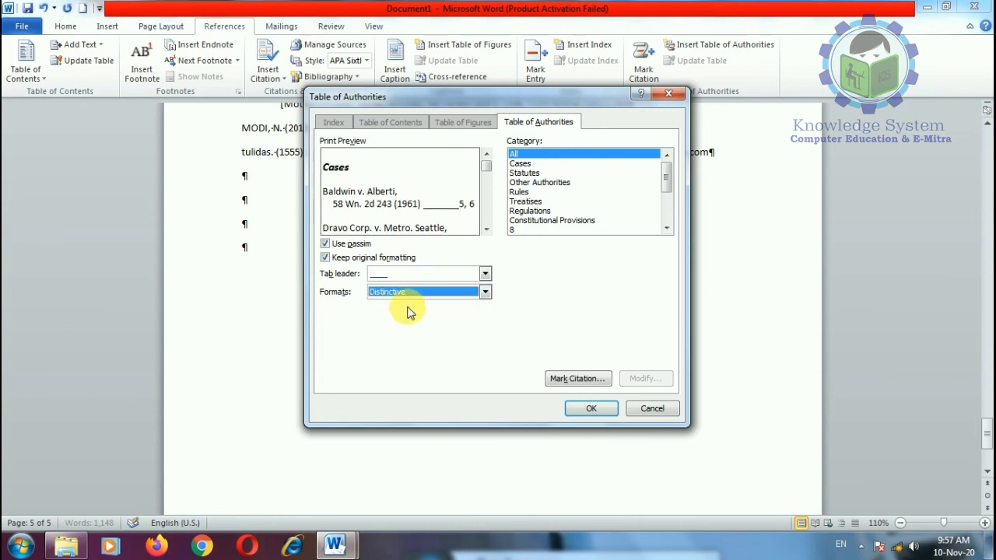
# Insert the table of authorities for all categories in the Formal format below the bibliography
pyautogui.click(416, 294)
pyautogui.click(394, 333)
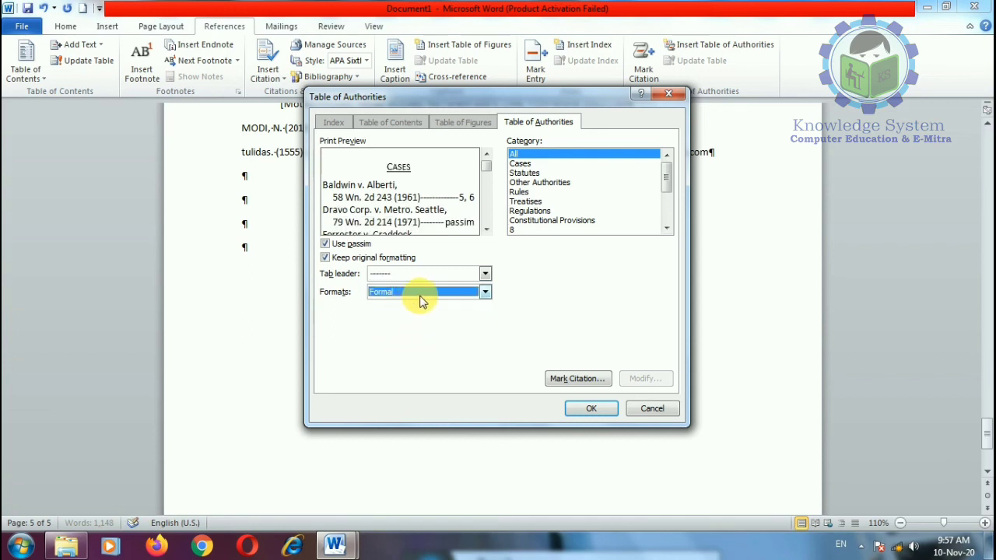
pyautogui.click(596, 413)
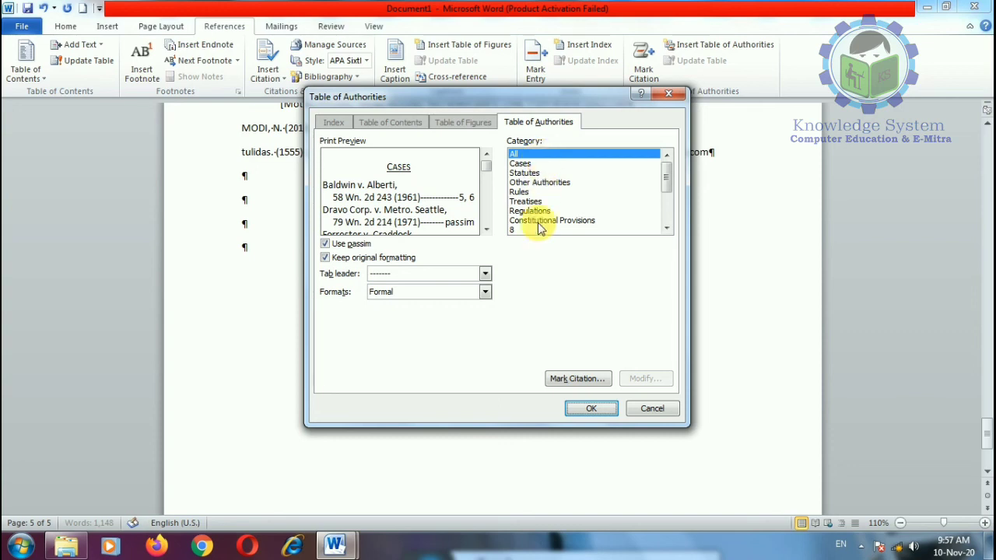
pyautogui.click(591, 409)
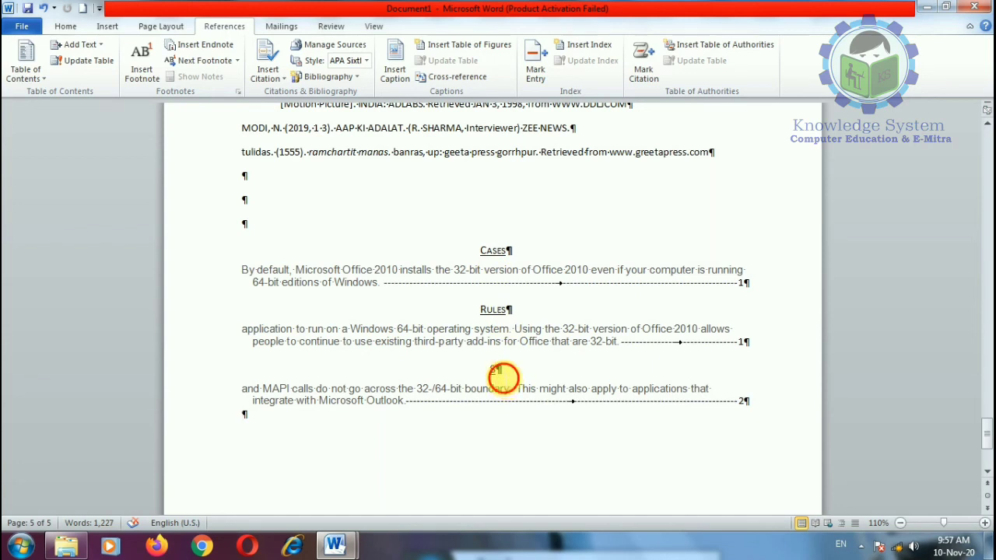
pyautogui.click(502, 376)
pyautogui.scroll(-1, 485, 428)
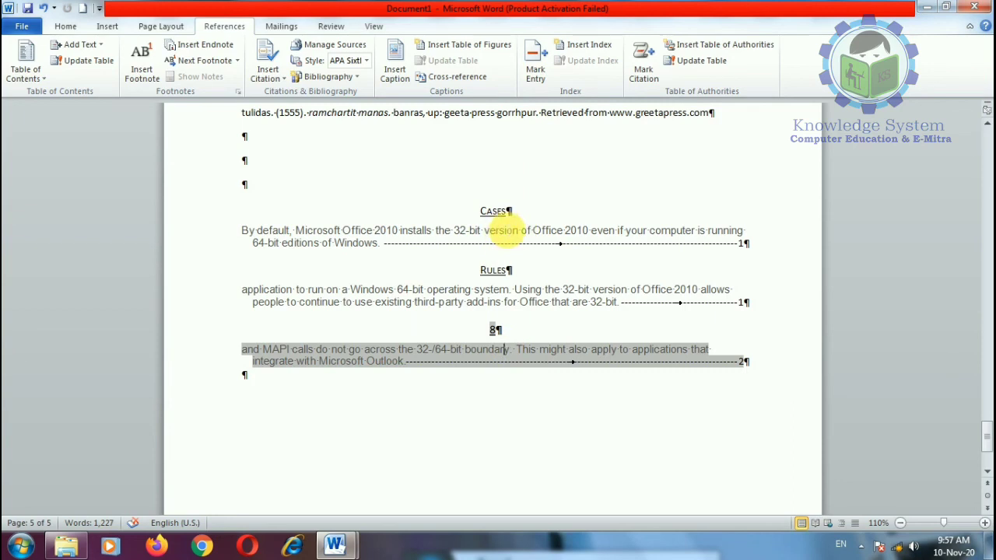
# Start marking a Rules citation for the text from "only Microsoft Office Home and Student 2010" to "the following Office 2010" under Learn more about Office Click-to-Run
pyautogui.scroll(20, 522, 266)
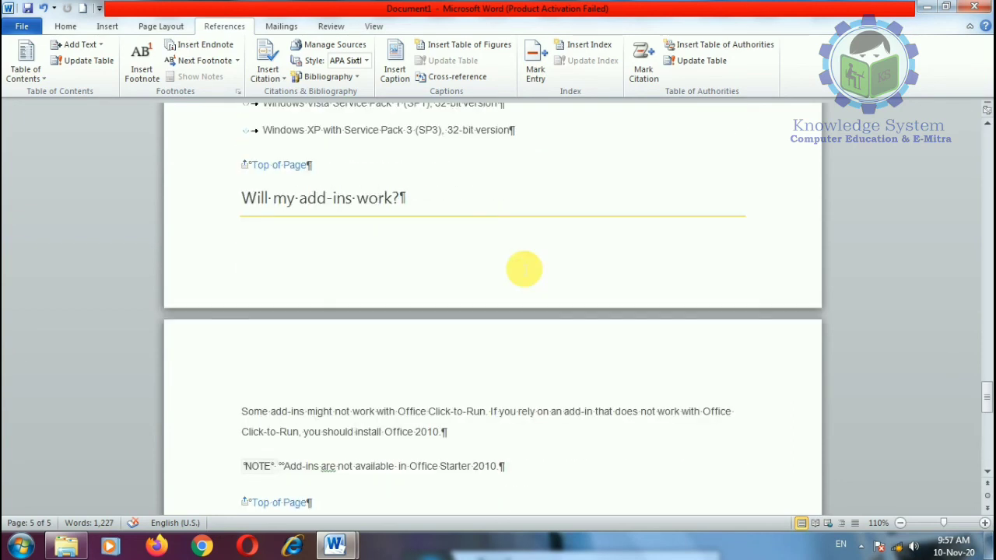
pyautogui.scroll(3, 522, 264)
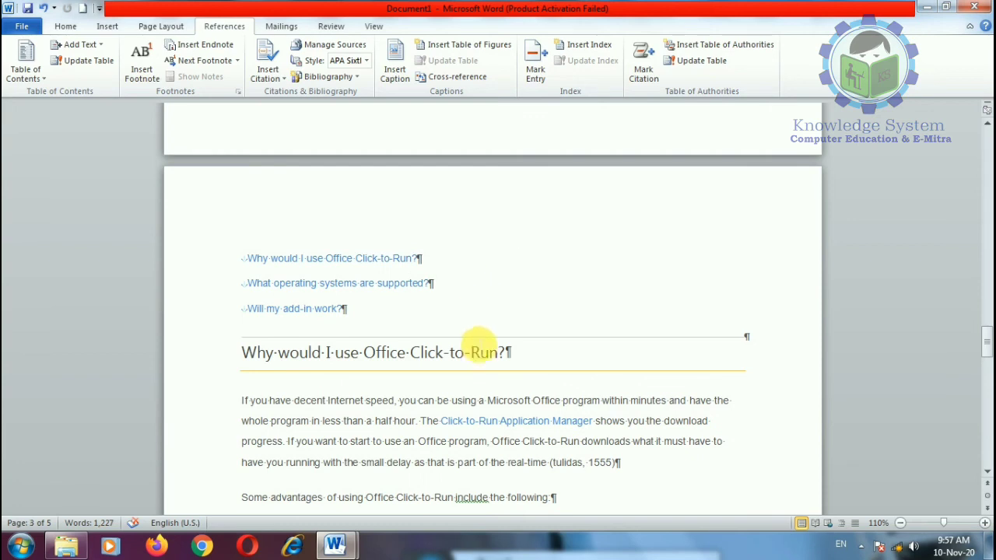
pyautogui.scroll(10, 402, 318)
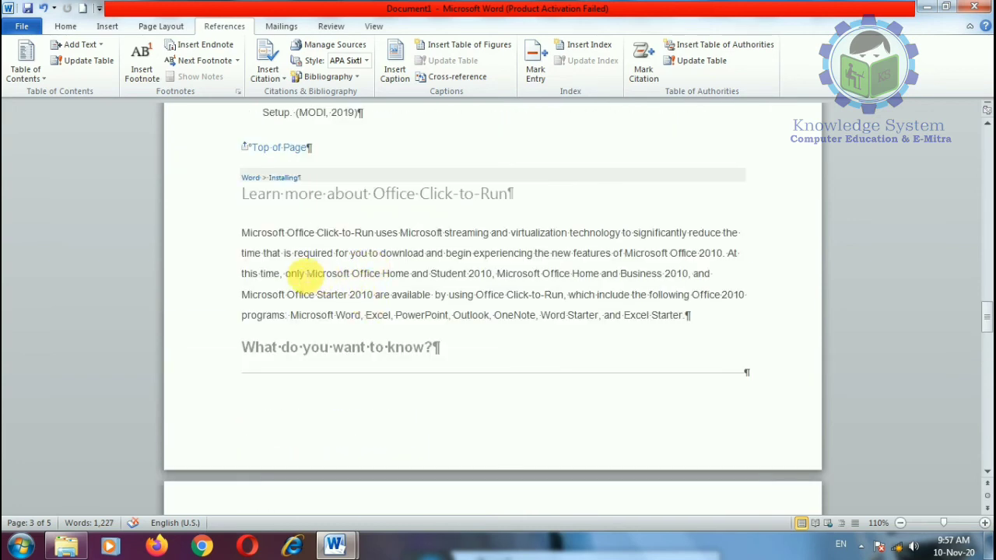
pyautogui.moveTo(286, 274); pyautogui.dragTo(761, 298)
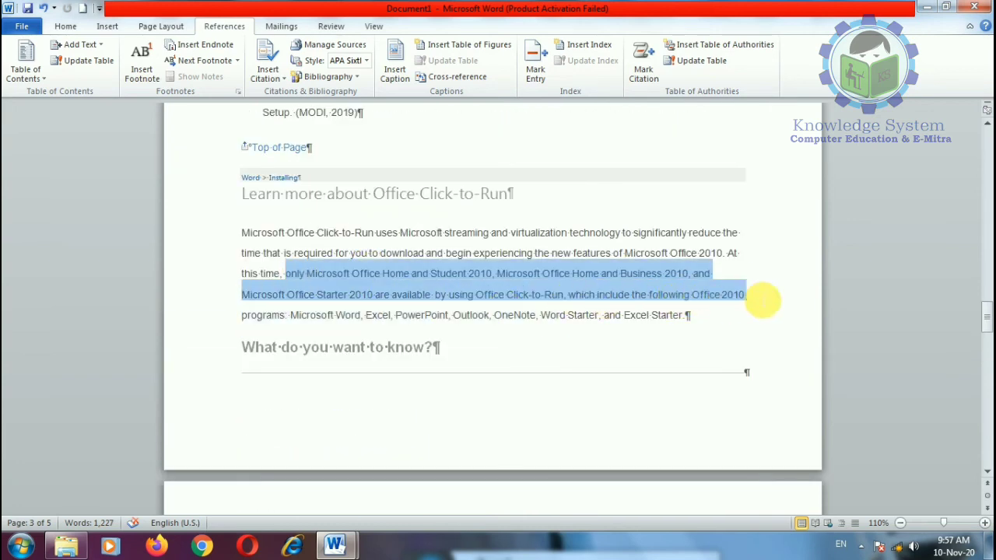
pyautogui.click(644, 72)
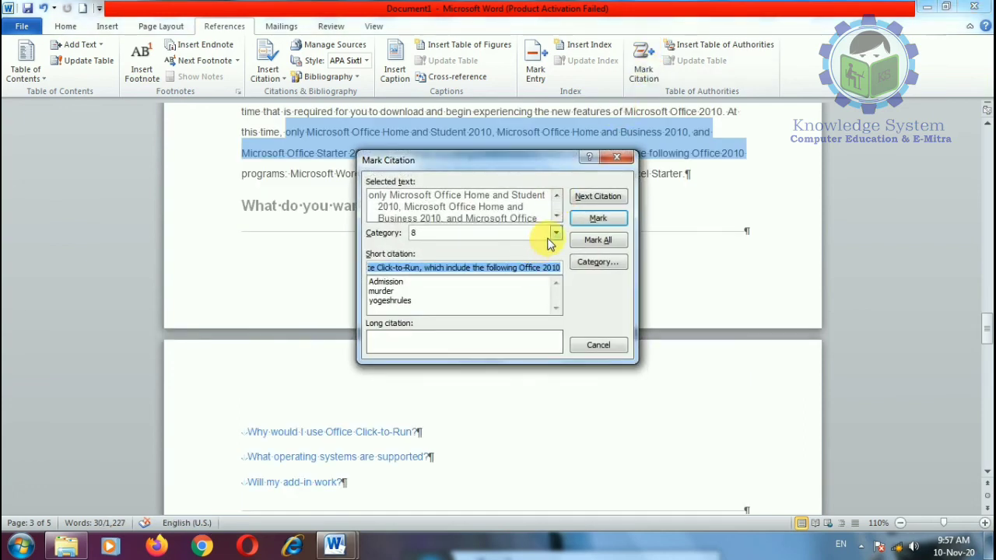
pyautogui.click(459, 233)
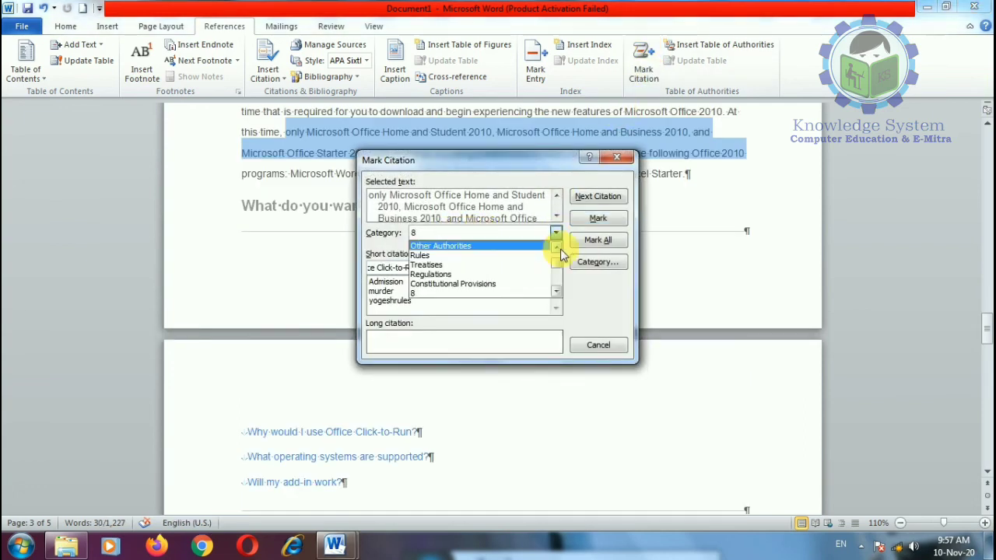
pyautogui.moveTo(555, 249)
pyautogui.mouseDown()
pyautogui.moveTo(556, 283)
pyautogui.moveTo(555, 247)
pyautogui.mouseUp()
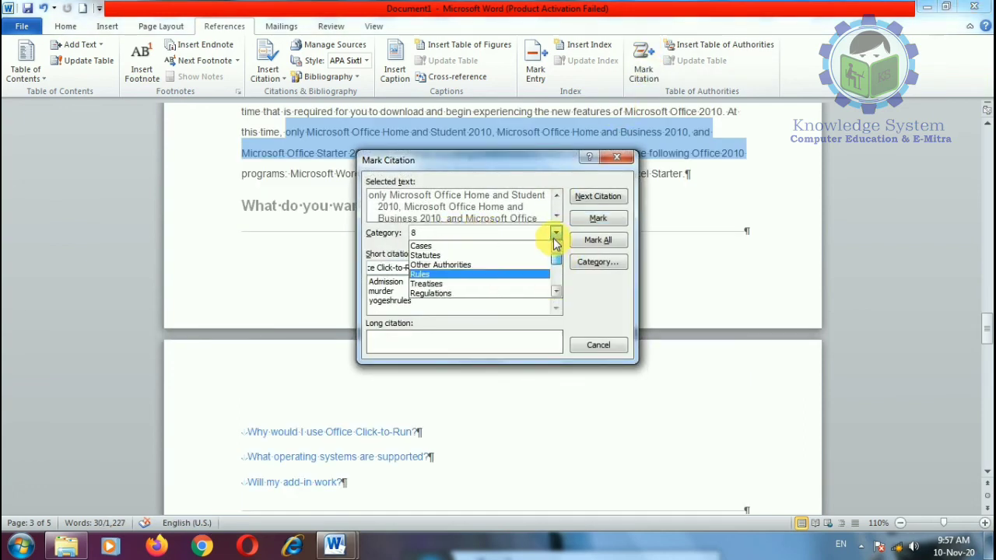
pyautogui.click(439, 274)
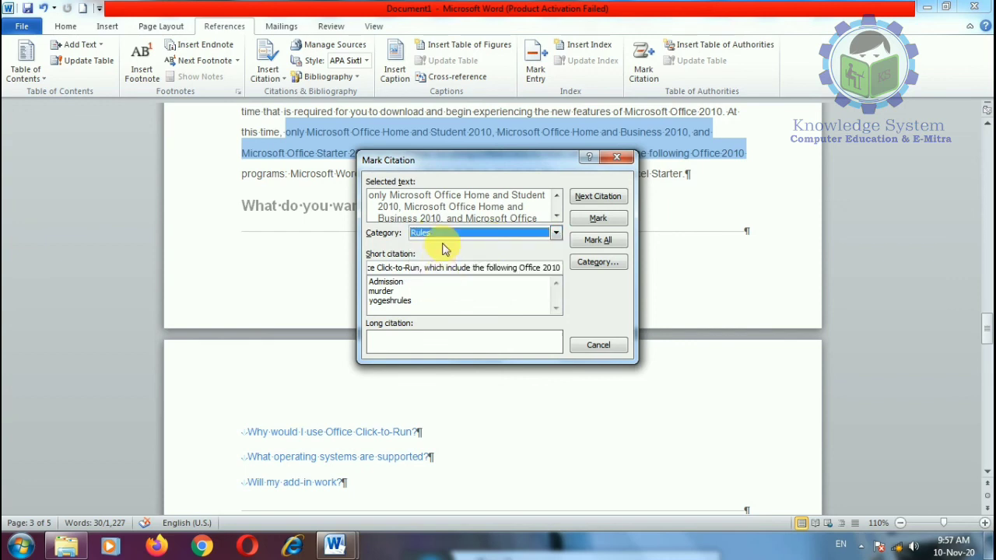
# Replace the short citation with "placement", mark the Rules citation and close the Mark Citation dialog
pyautogui.click(502, 271)
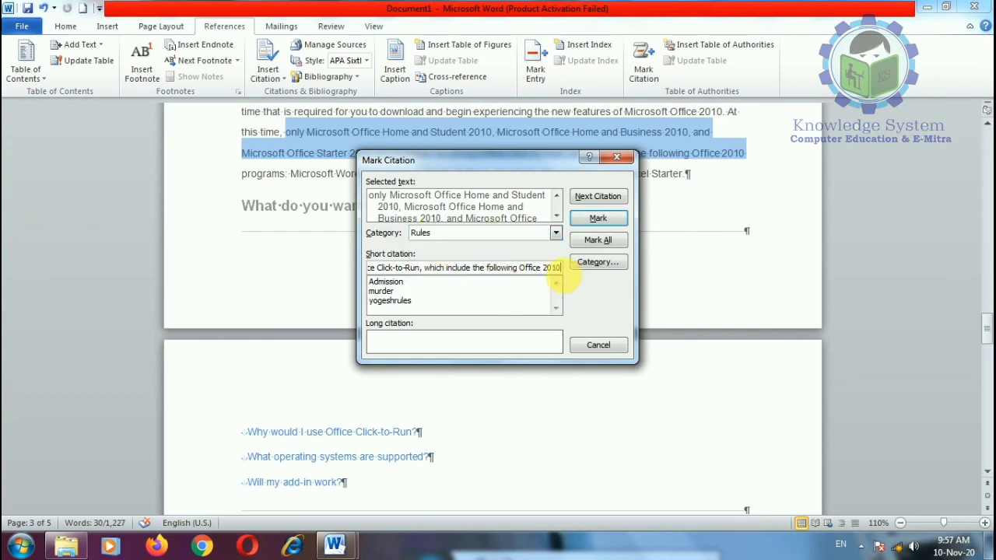
pyautogui.moveTo(562, 274); pyautogui.dragTo(177, 276)
pyautogui.press('BackSpace')
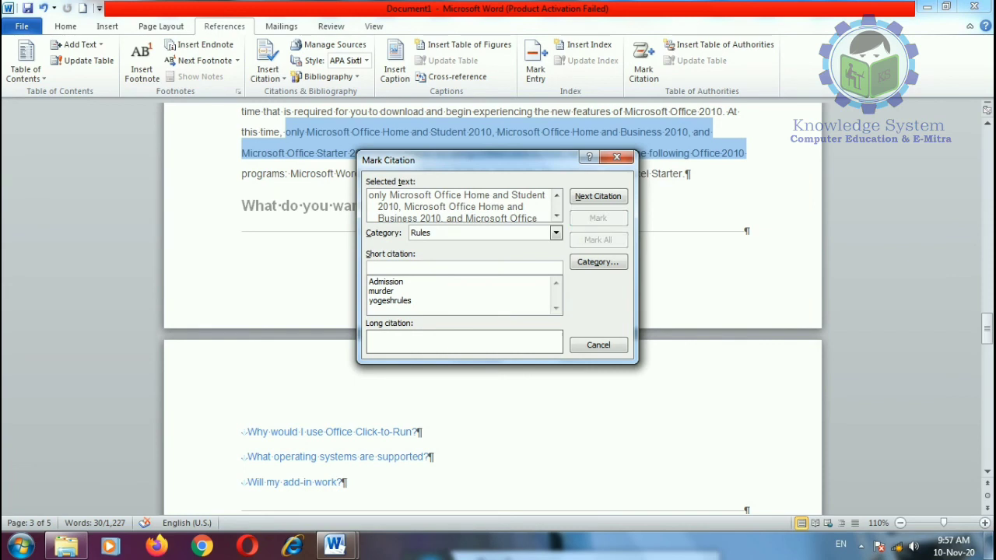
pyautogui.write('placement')
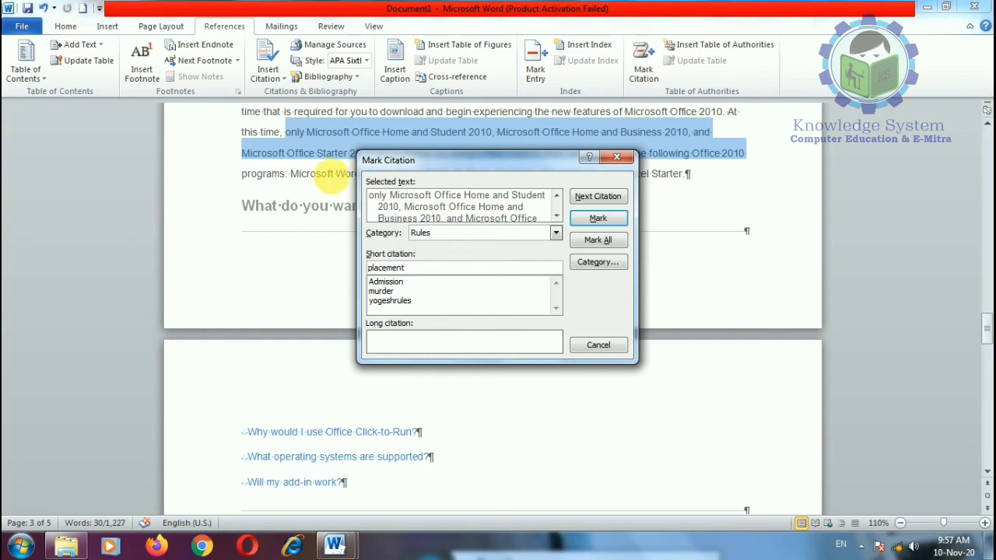
pyautogui.click(598, 218)
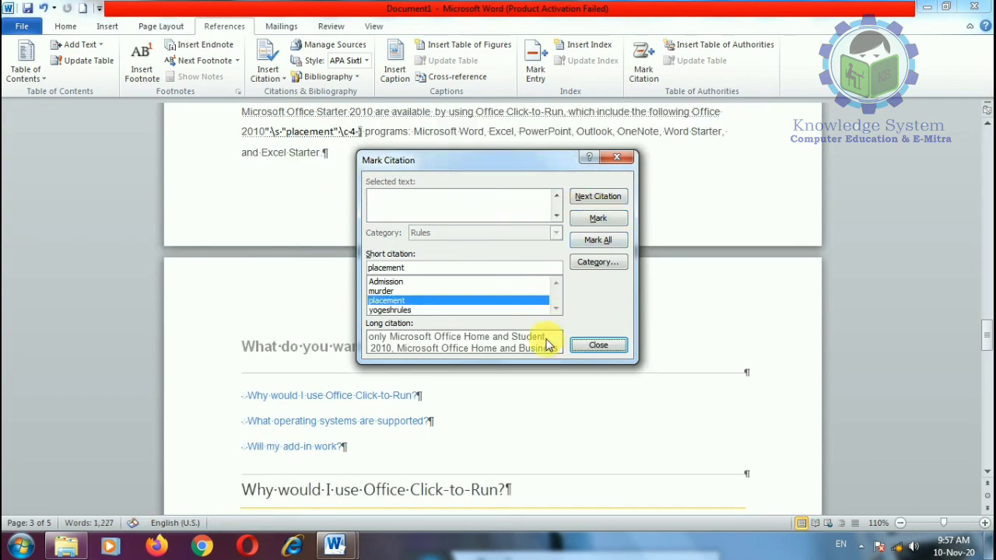
pyautogui.click(597, 344)
# Update the Rules section of the table of authorities at the end of the document to include the new citation
pyautogui.scroll(-15, 584, 362)
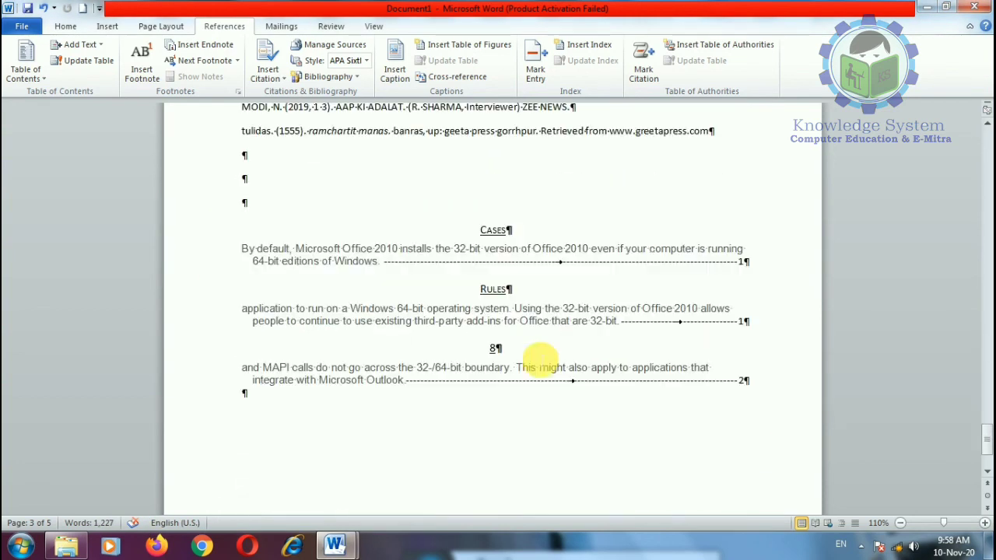
pyautogui.scroll(3, 545, 234)
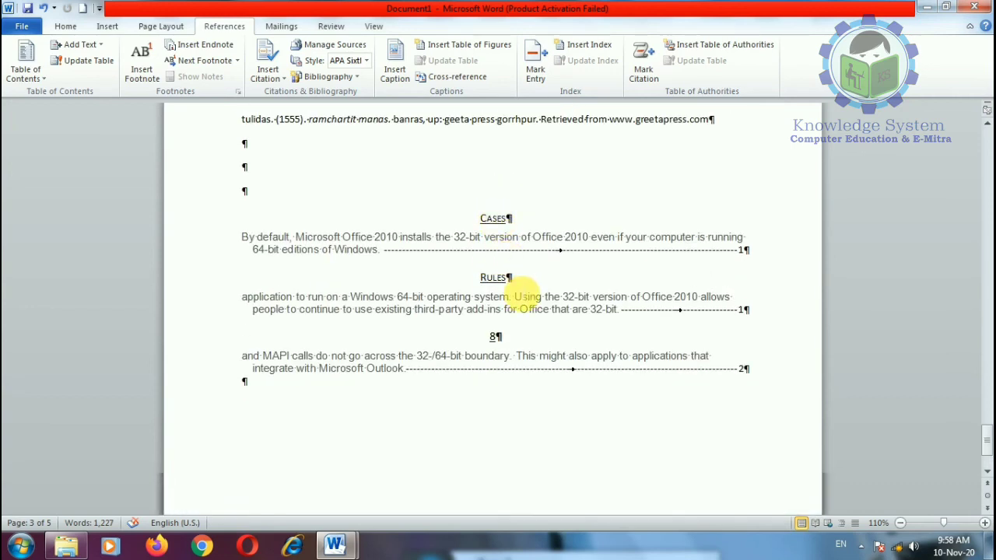
pyautogui.click(525, 287)
pyautogui.click(680, 65)
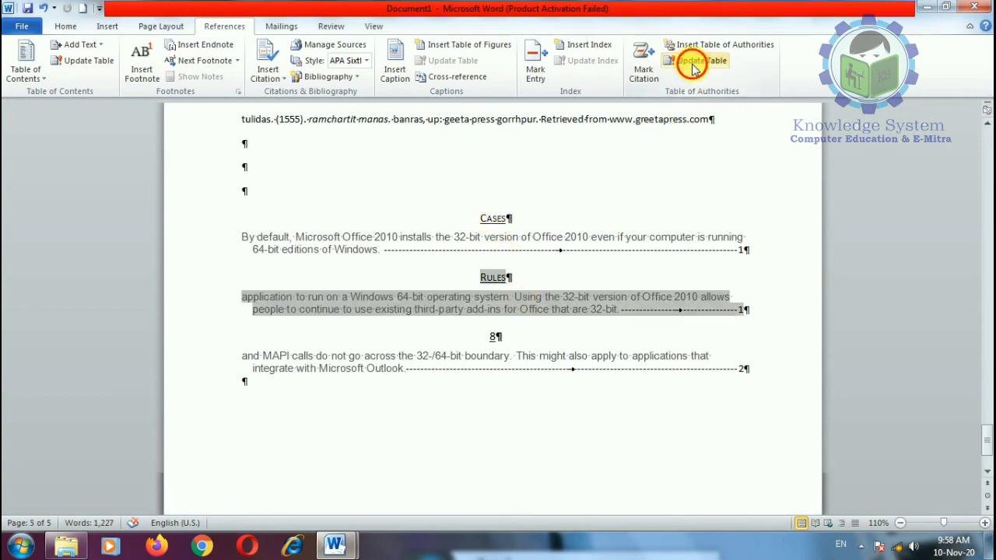
pyautogui.click(495, 435)
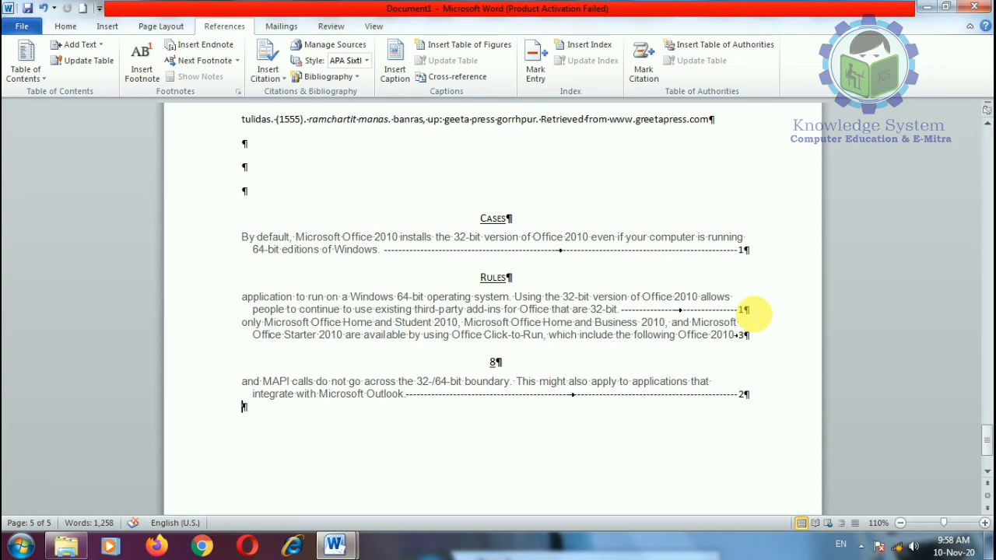
# Select the whole table of authorities, update it and reapply it in the Classic format with the Cases category selected
pyautogui.moveTo(520, 229); pyautogui.dragTo(560, 385)
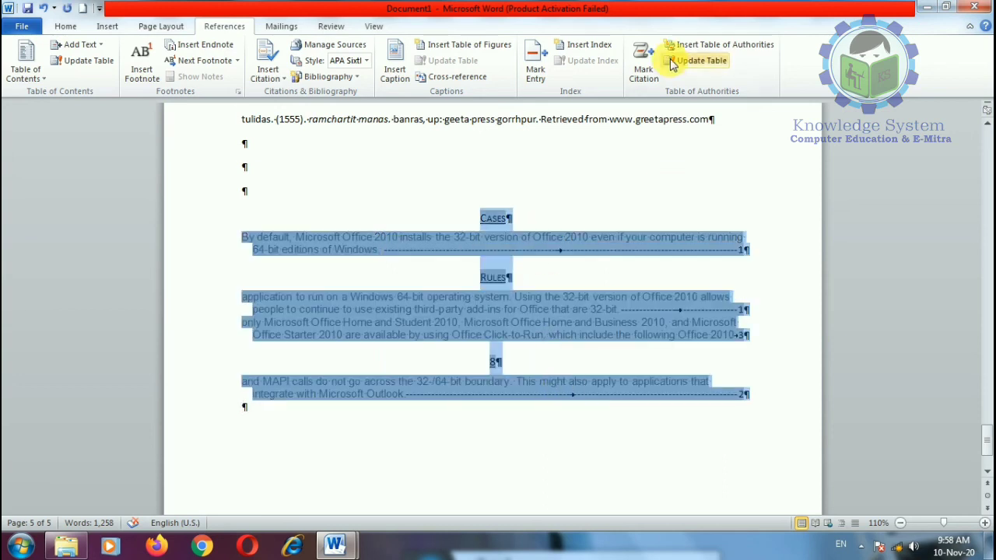
pyautogui.click(691, 61)
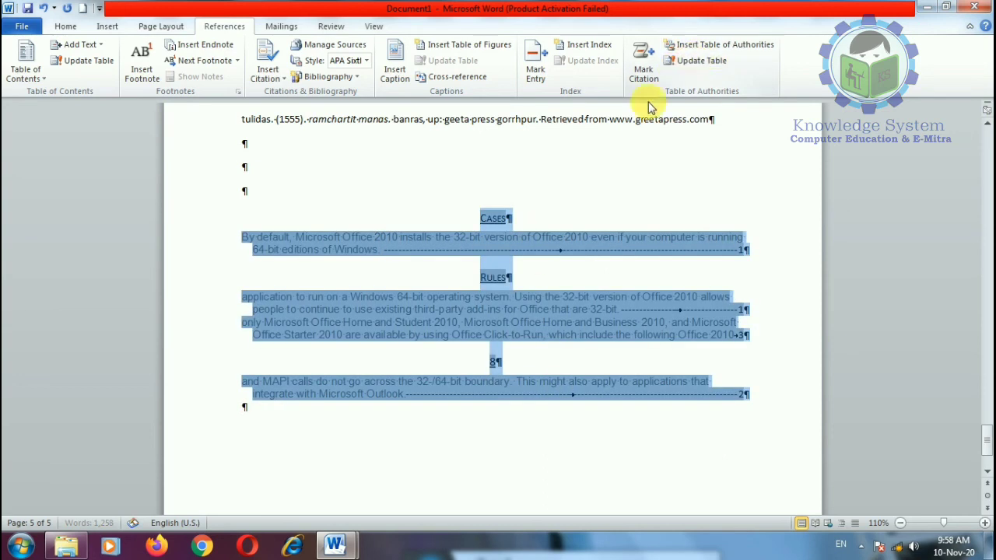
pyautogui.click(702, 45)
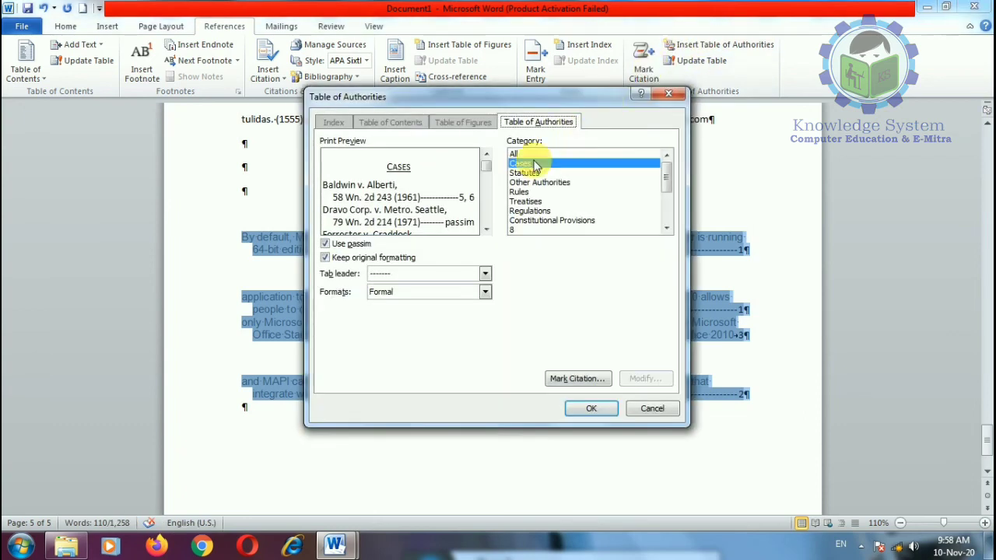
pyautogui.click(443, 296)
pyautogui.click(411, 314)
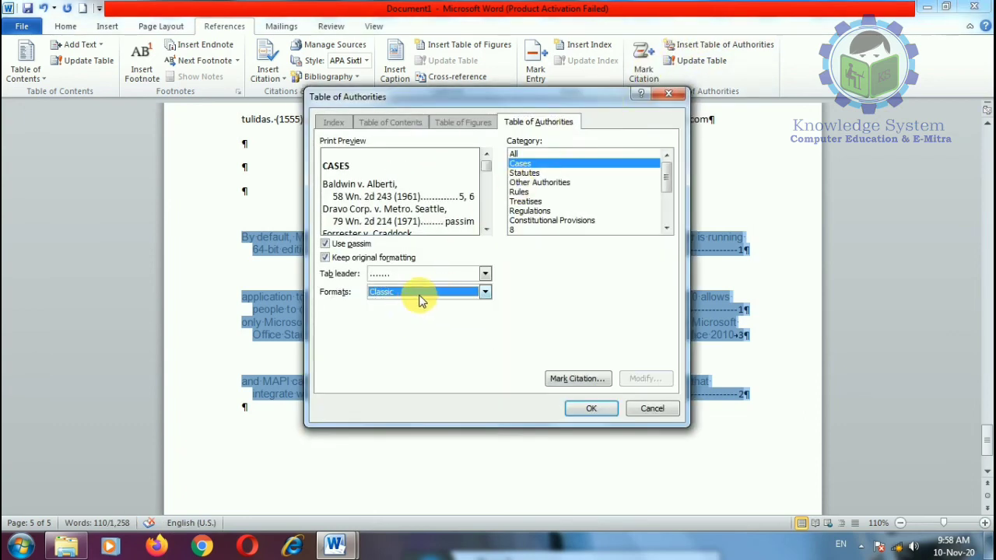
pyautogui.click(420, 295)
pyautogui.click(411, 314)
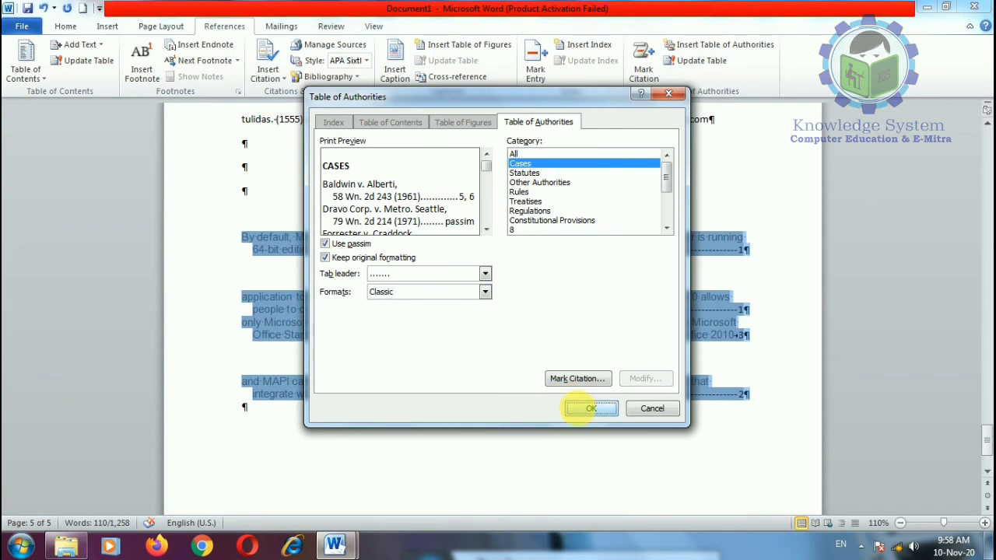
pyautogui.click(592, 408)
pyautogui.click(428, 314)
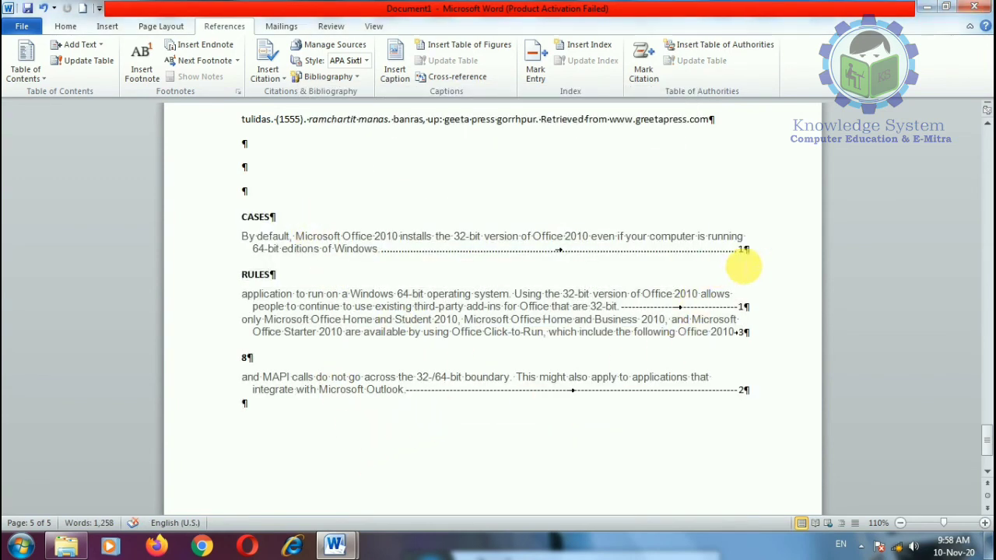
# Hide the paragraph marks and other formatting symbols in the document, and dismiss the MANTRA MFS100 AVDM notification
pyautogui.click(336, 129)
pyautogui.hotkey('ctrl', 'End')
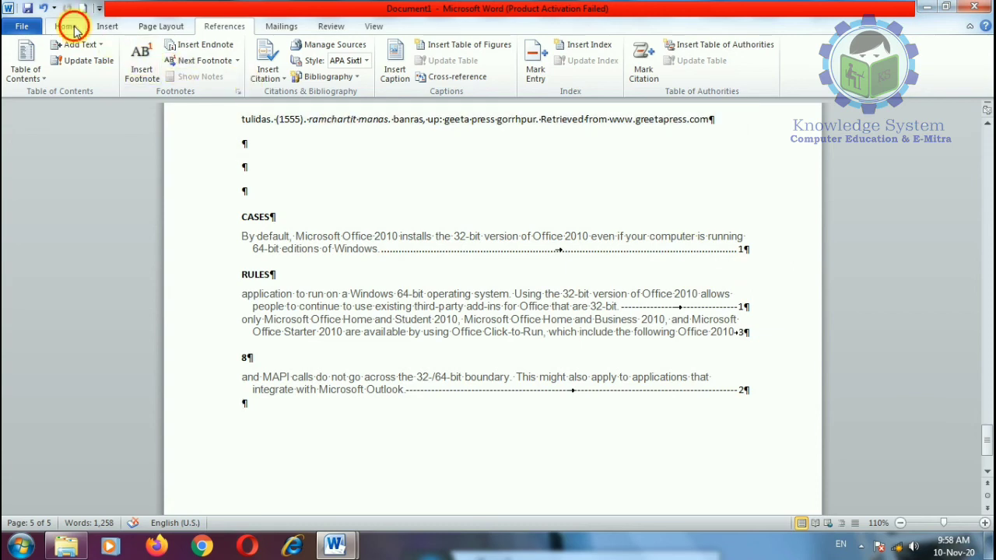
pyautogui.click(66, 26)
pyautogui.click(463, 53)
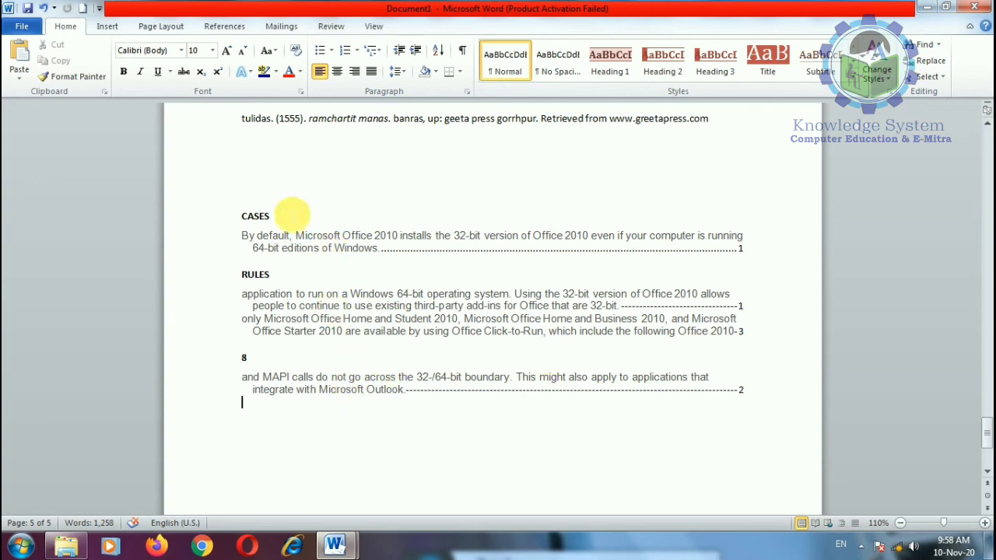
pyautogui.click(225, 27)
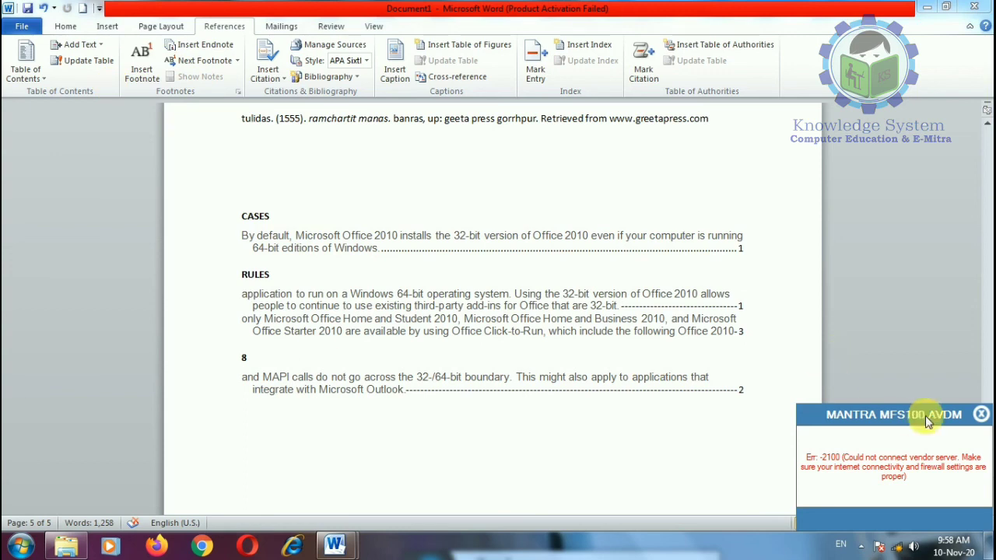
pyautogui.click(984, 415)
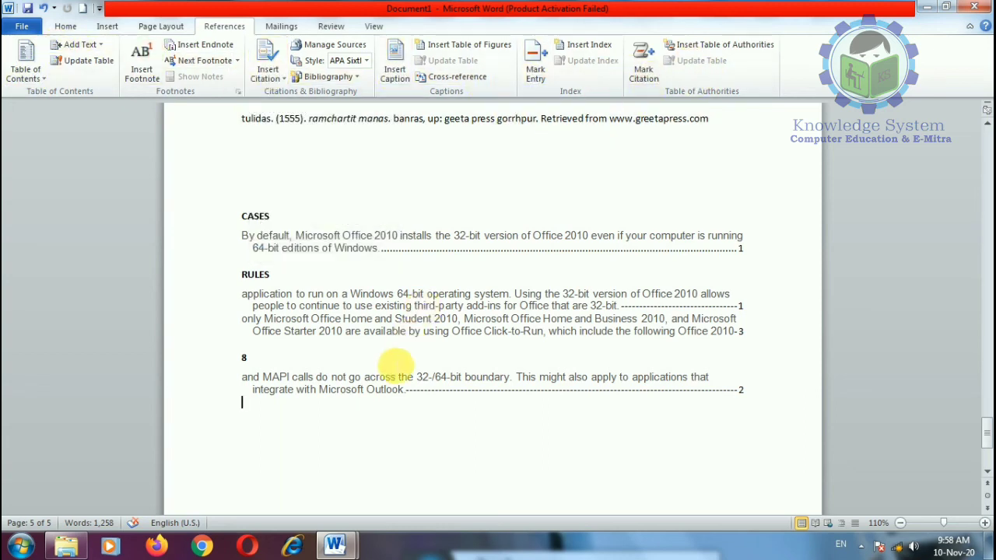
pyautogui.click(280, 25)
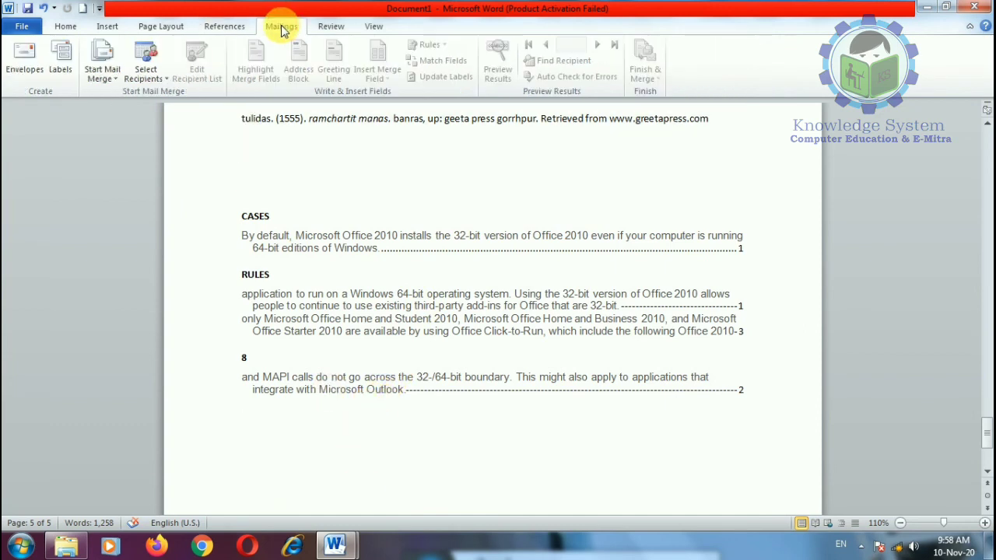
pyautogui.click(231, 29)
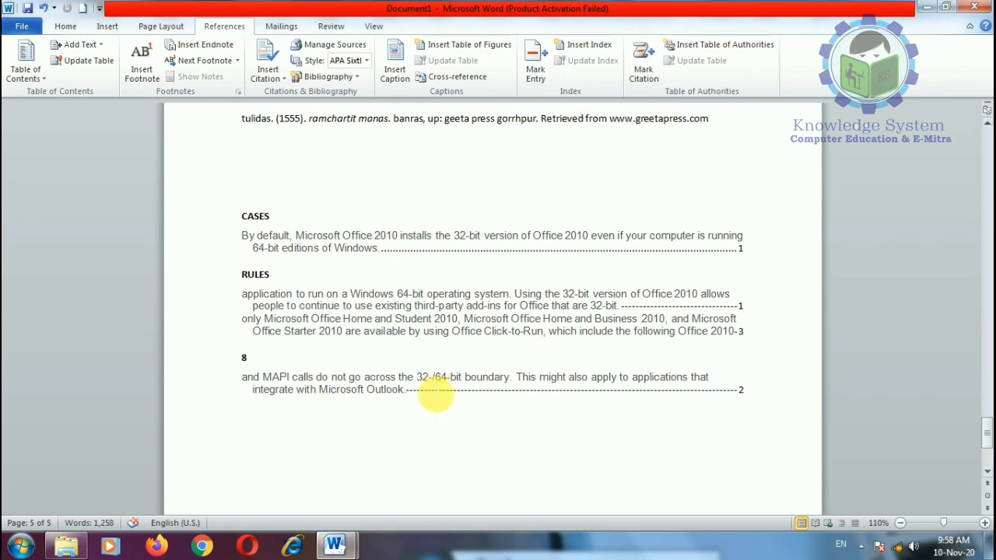